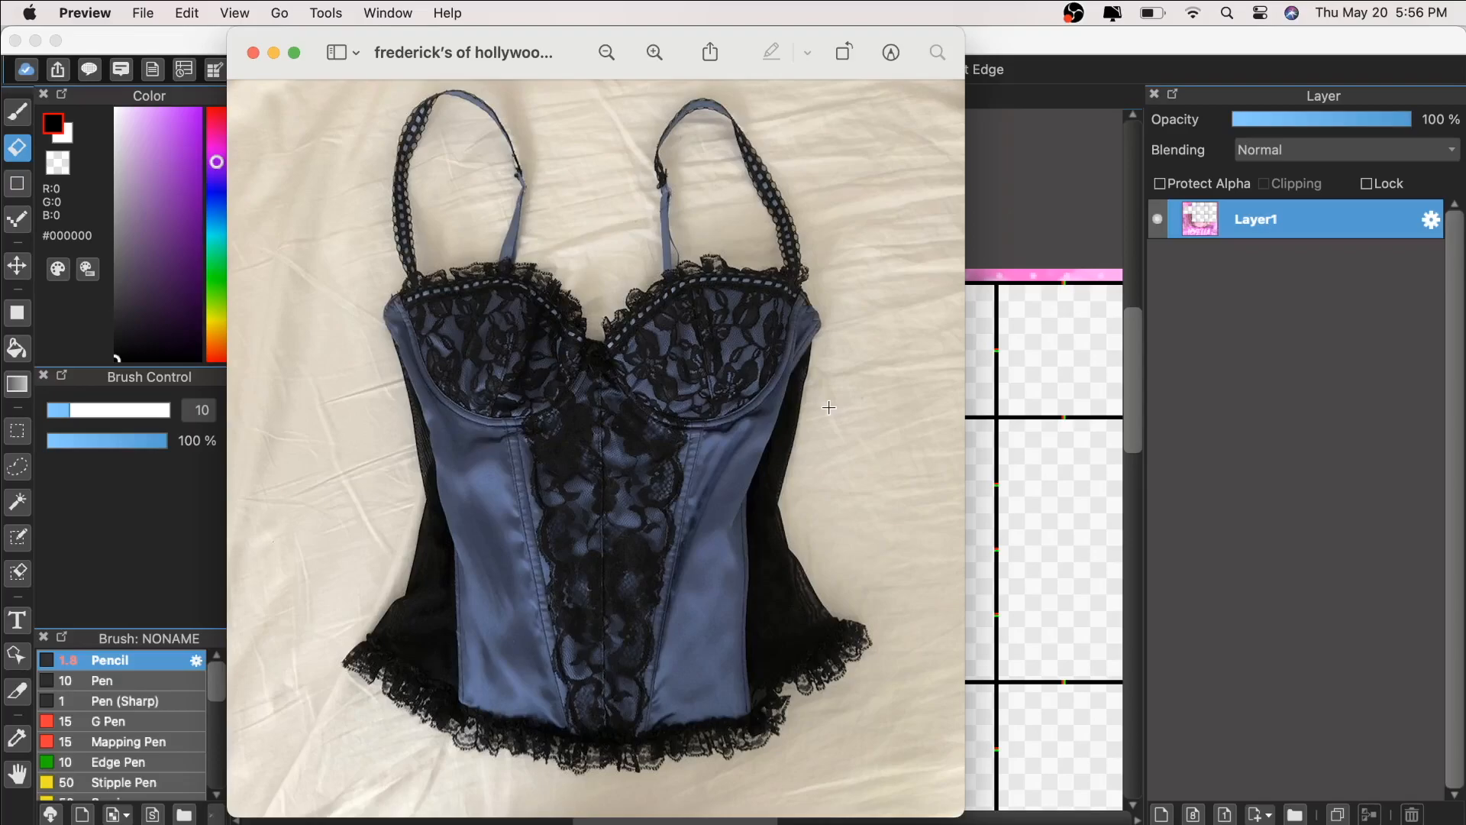
Step: Switch to MediBang Paint Pro and examine the clothing template grid in ADV TEMP.png
{"action": "key", "text": "super+Tab"}
{"action": "key", "text": "super+Tab"}
{"action": "left_click", "coordinate": [977, 220]}
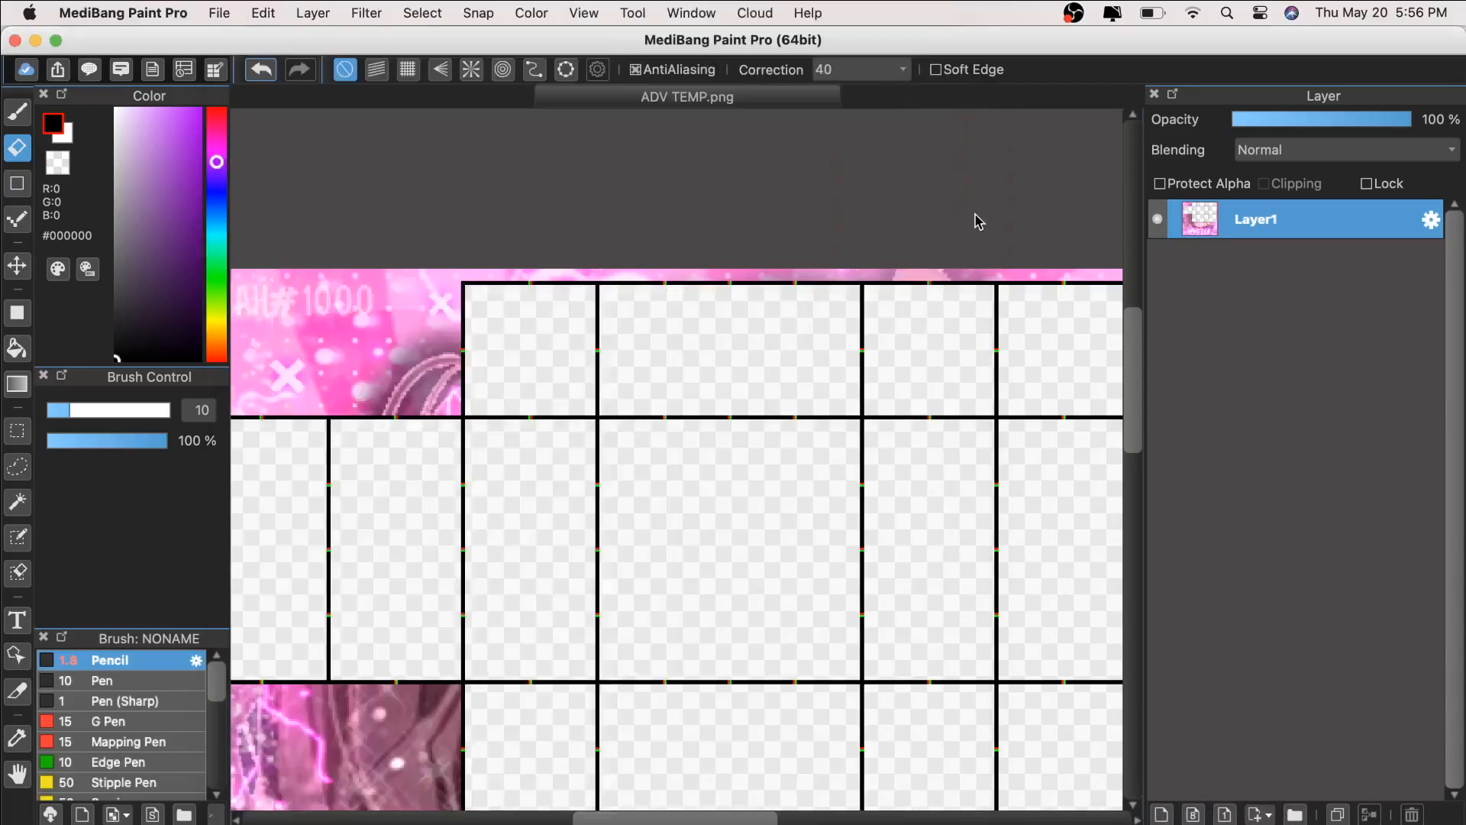
{"action": "key", "text": "super+minus"}
{"action": "key", "text": "super+minus"}
{"action": "left_click", "coordinate": [26, 768]}
{"action": "scroll", "coordinate": [621, 563], "scroll_direction": "up", "scroll_amount": 5}
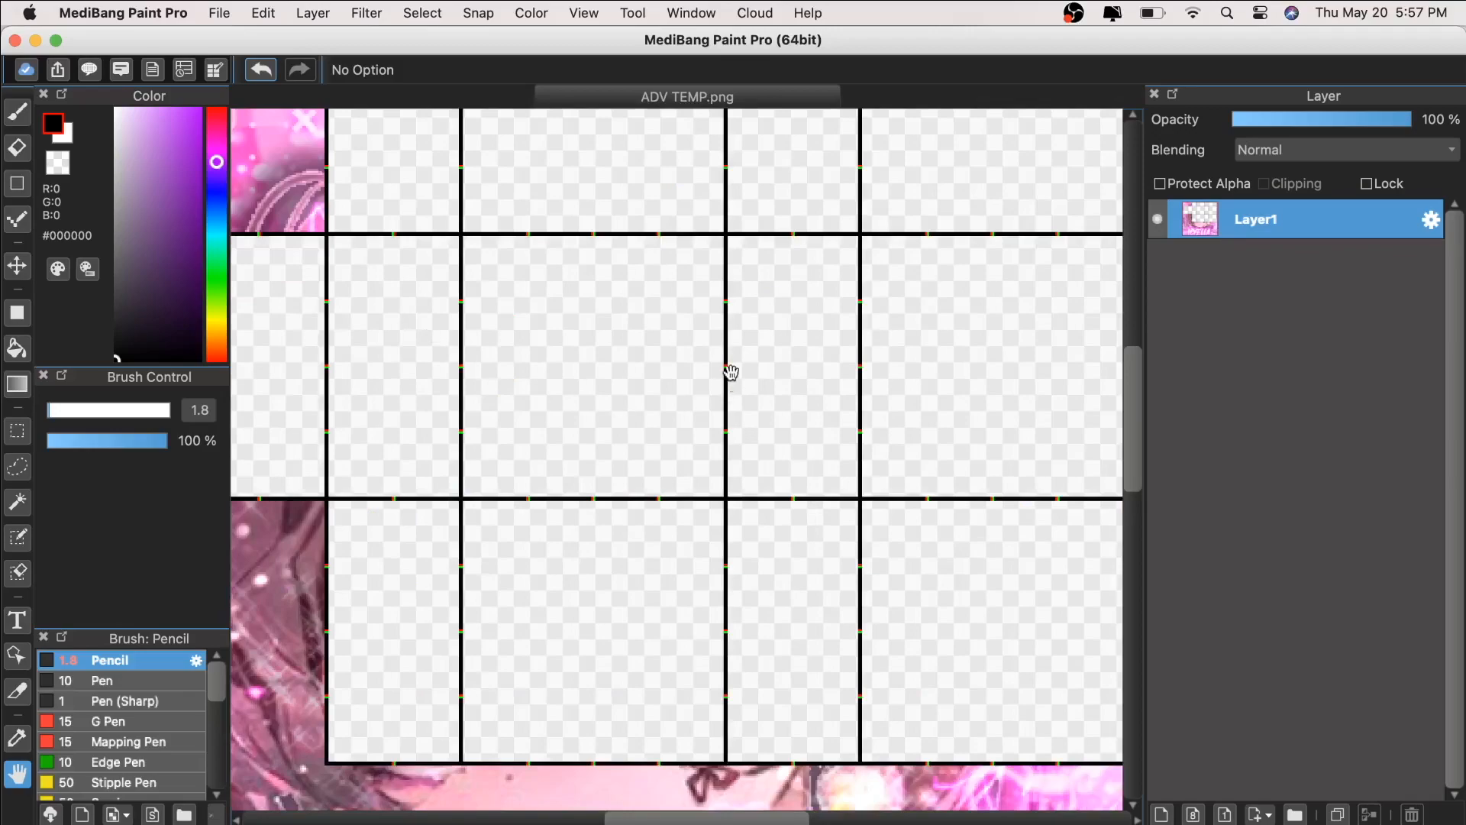
{"action": "scroll", "coordinate": [572, 360], "scroll_direction": "up", "scroll_amount": 3}
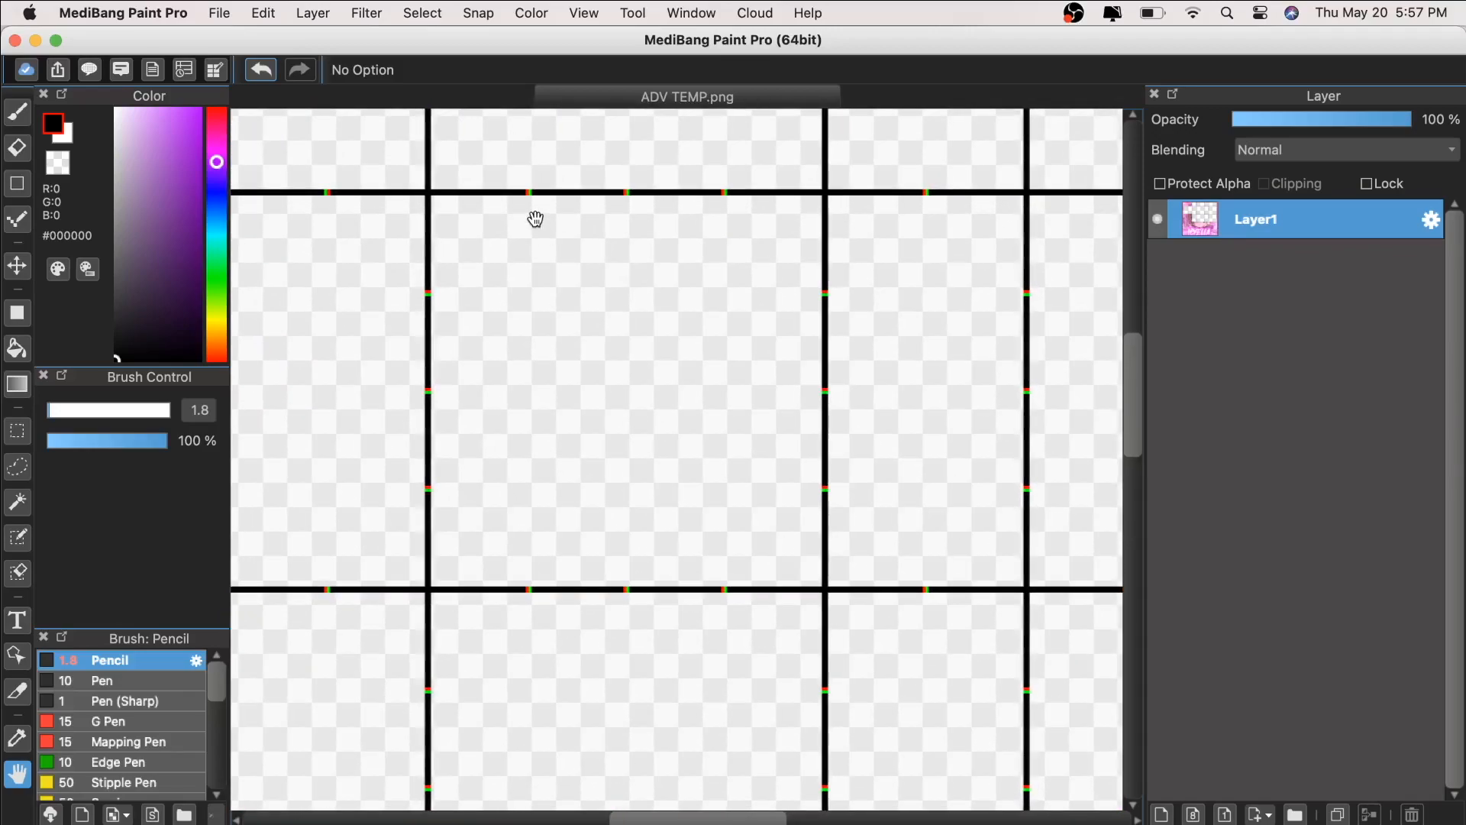
{"action": "scroll", "coordinate": [536, 220], "scroll_direction": "down", "scroll_amount": 6}
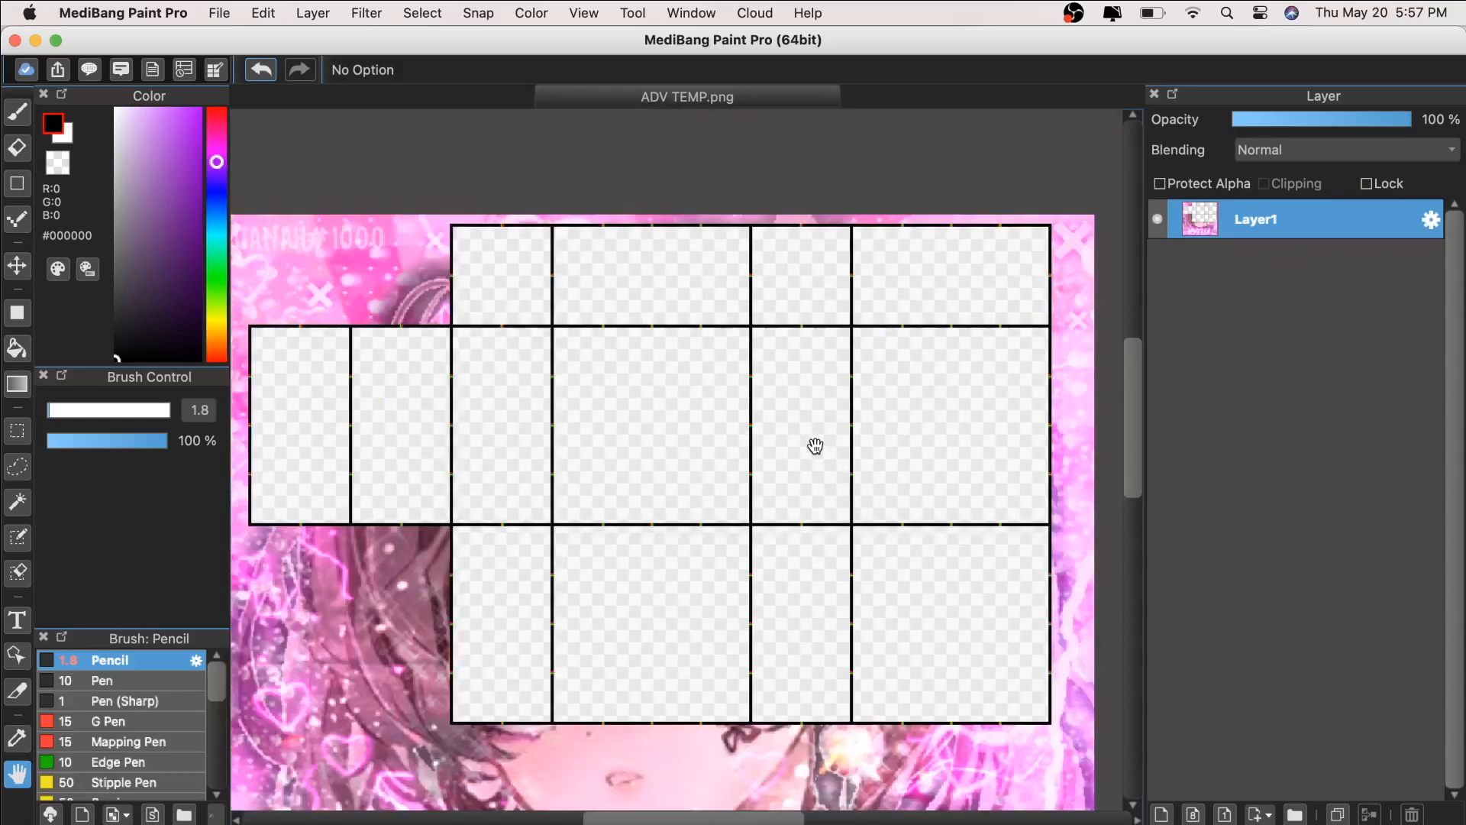
{"action": "scroll", "coordinate": [788, 403], "scroll_direction": "up", "scroll_amount": 5}
{"action": "scroll", "coordinate": [748, 416], "scroll_direction": "down", "scroll_amount": 1}
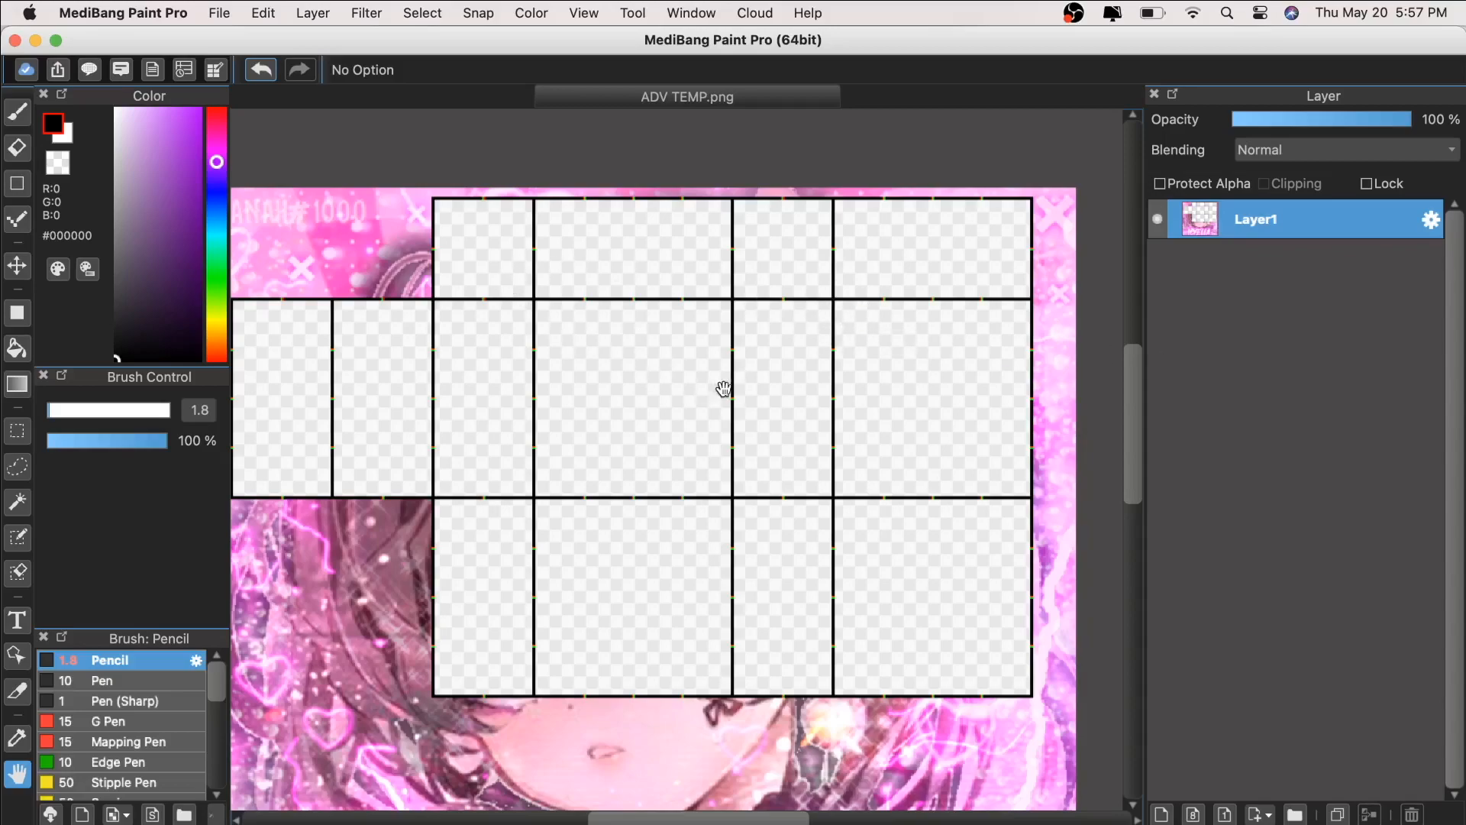
{"action": "scroll", "coordinate": [733, 393], "scroll_direction": "up", "scroll_amount": 1}
{"action": "left_click_drag", "start_coordinate": [741, 398], "coordinate": [662, 383]}
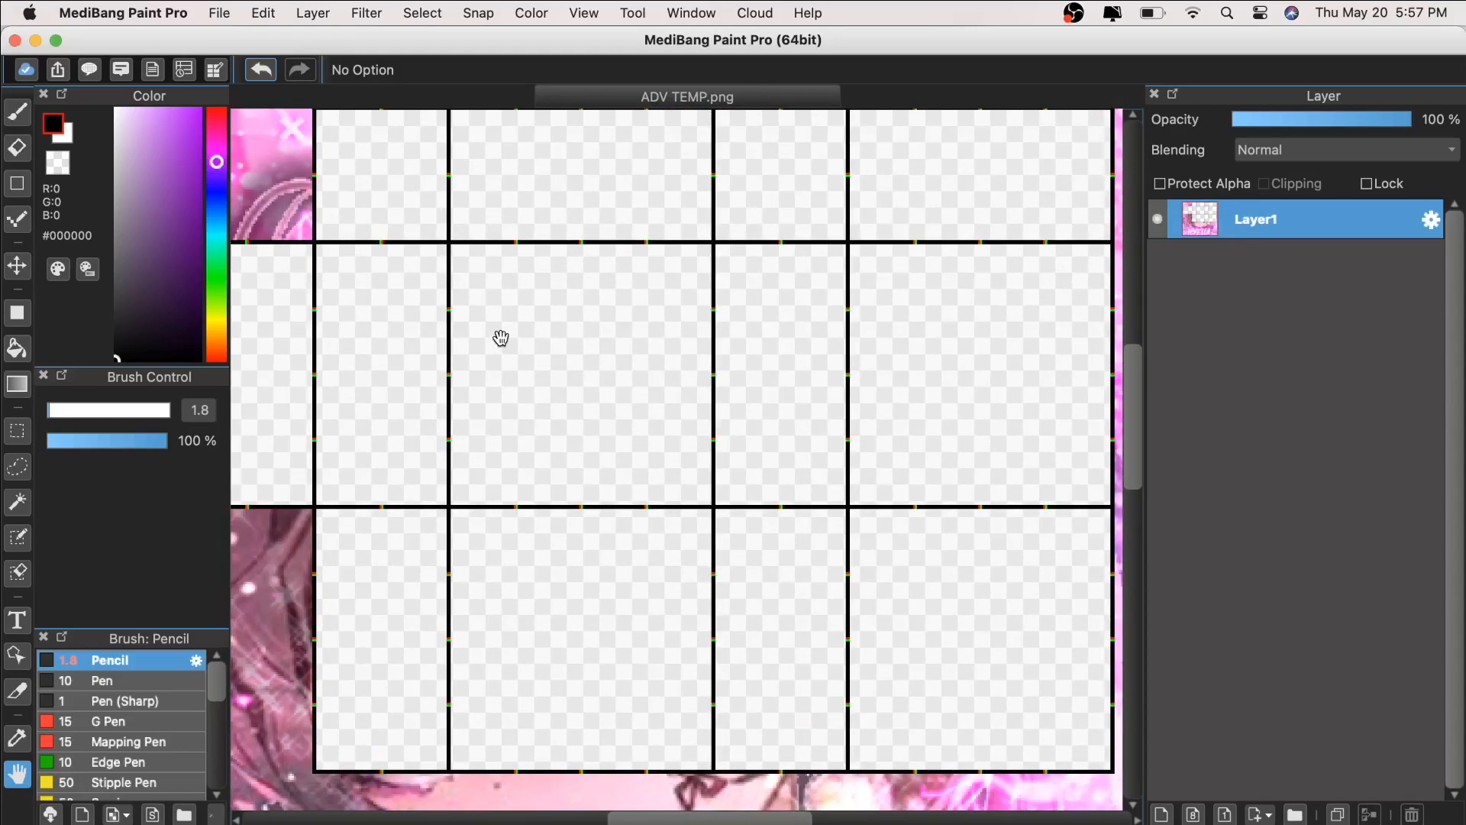
{"action": "scroll", "coordinate": [668, 455], "scroll_direction": "down", "scroll_amount": 1}
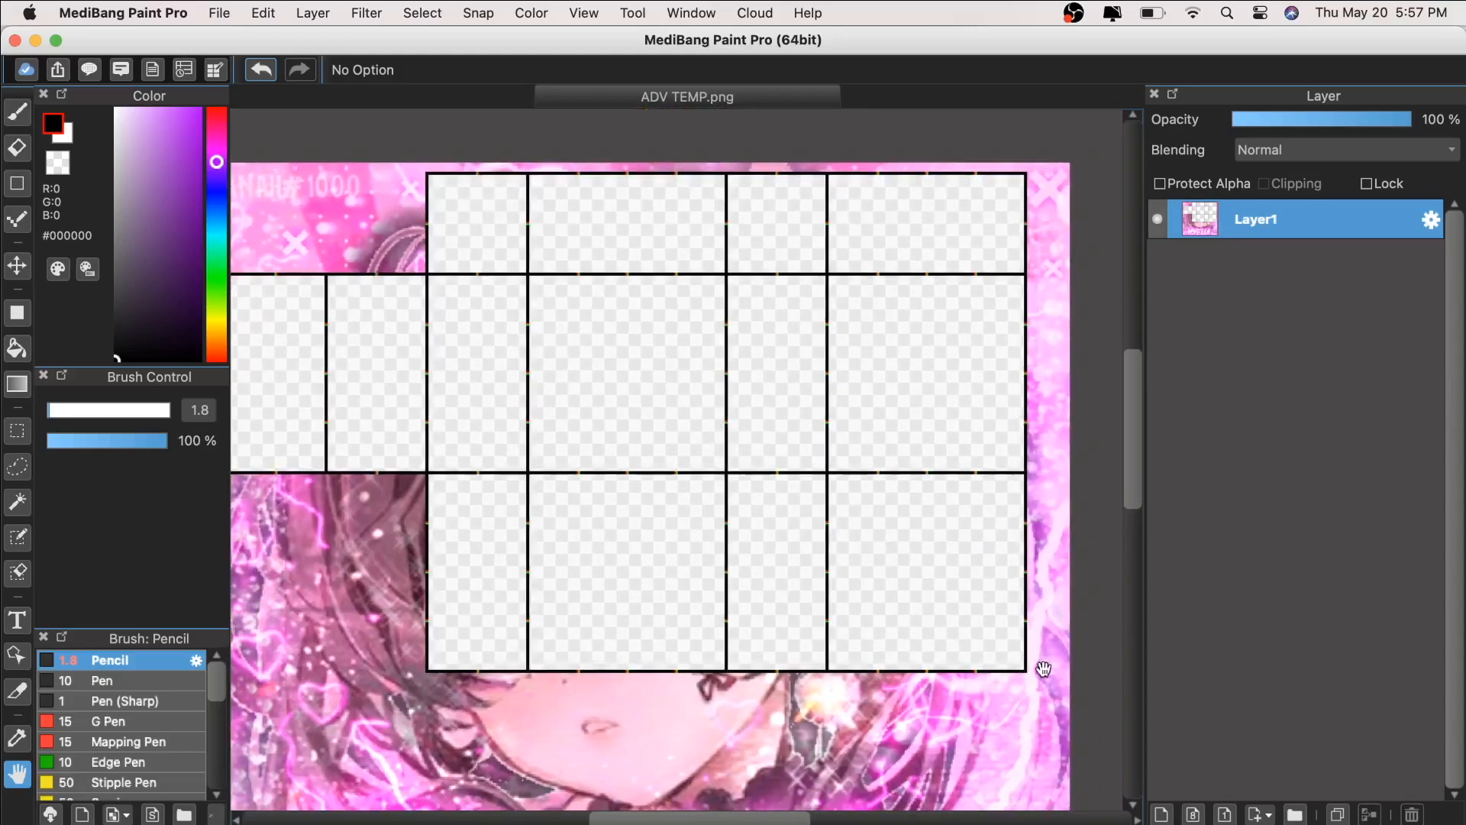
{"action": "scroll", "coordinate": [605, 494], "scroll_direction": "down", "scroll_amount": 2}
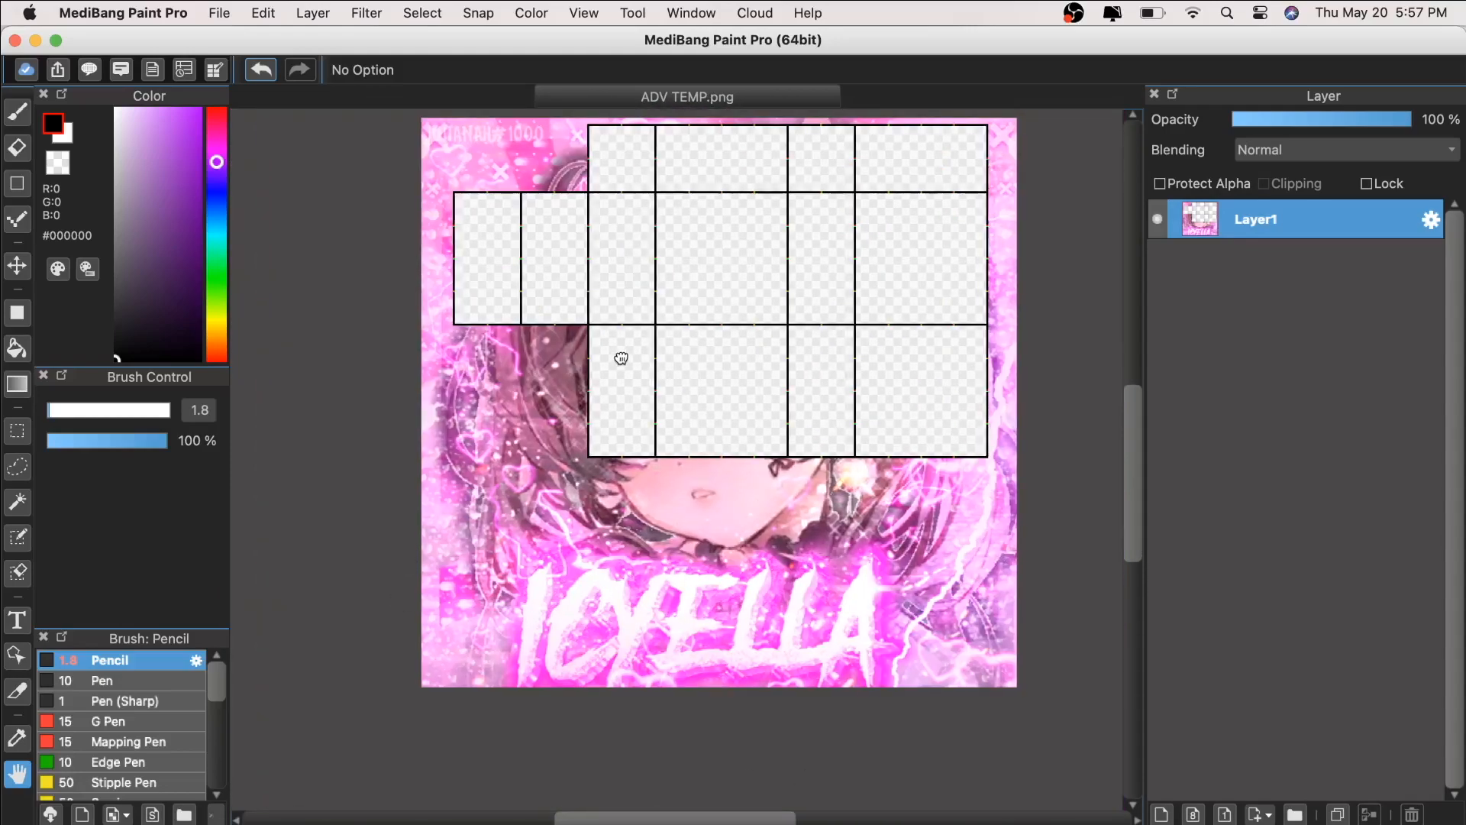
{"action": "scroll", "coordinate": [494, 367], "scroll_direction": "up", "scroll_amount": 3}
{"action": "scroll", "coordinate": [808, 563], "scroll_direction": "down", "scroll_amount": 2}
{"action": "scroll", "coordinate": [794, 507], "scroll_direction": "up", "scroll_amount": 2}
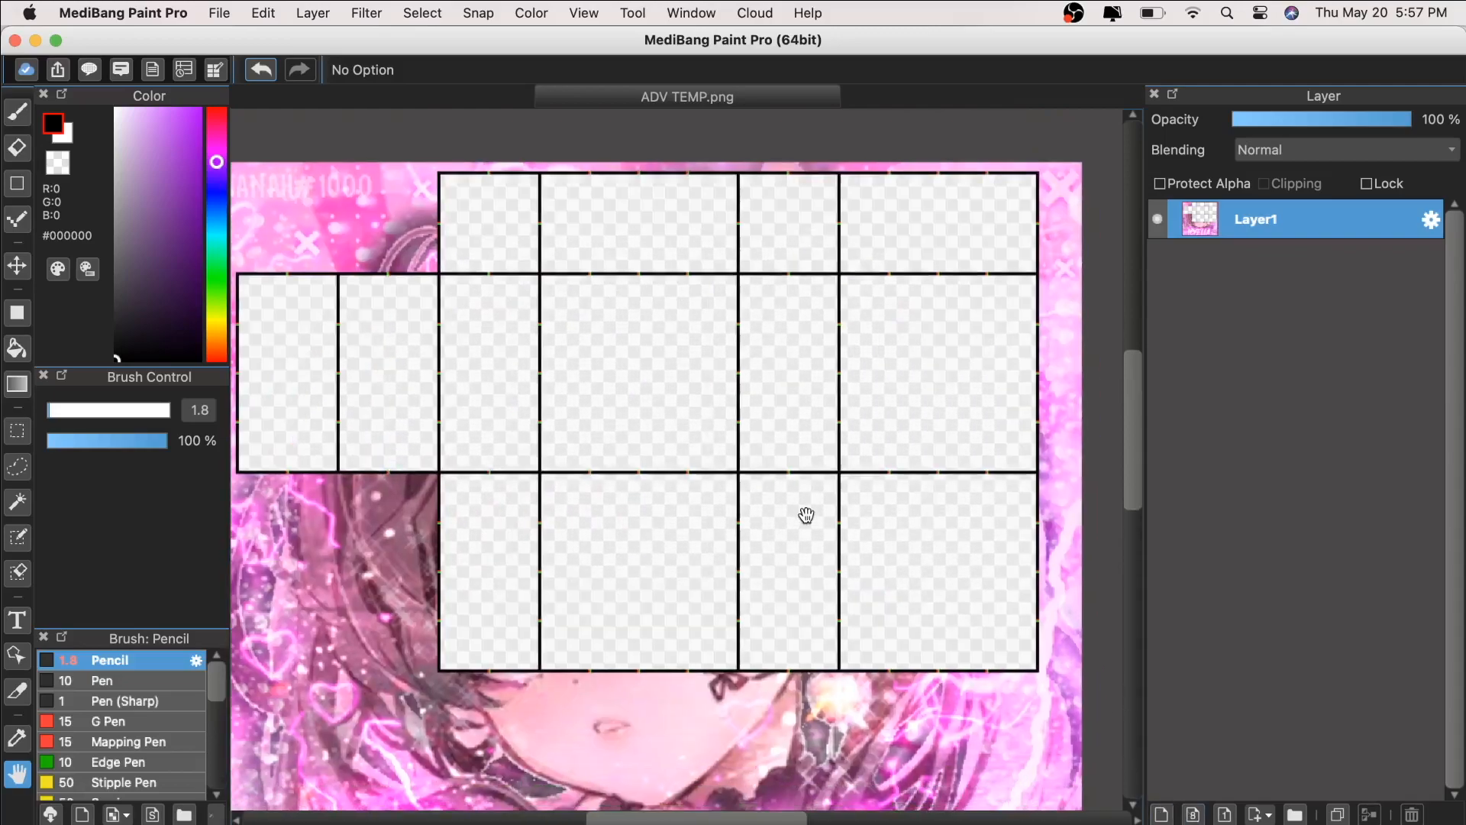
Step: Copy the corset photo from Preview and paste it as a new layer into ADV TEMP.png in MediBang Paint Pro
{"action": "left_click", "coordinate": [1283, 824]}
{"action": "left_click", "coordinate": [144, 13]}
{"action": "key", "text": "Escape"}
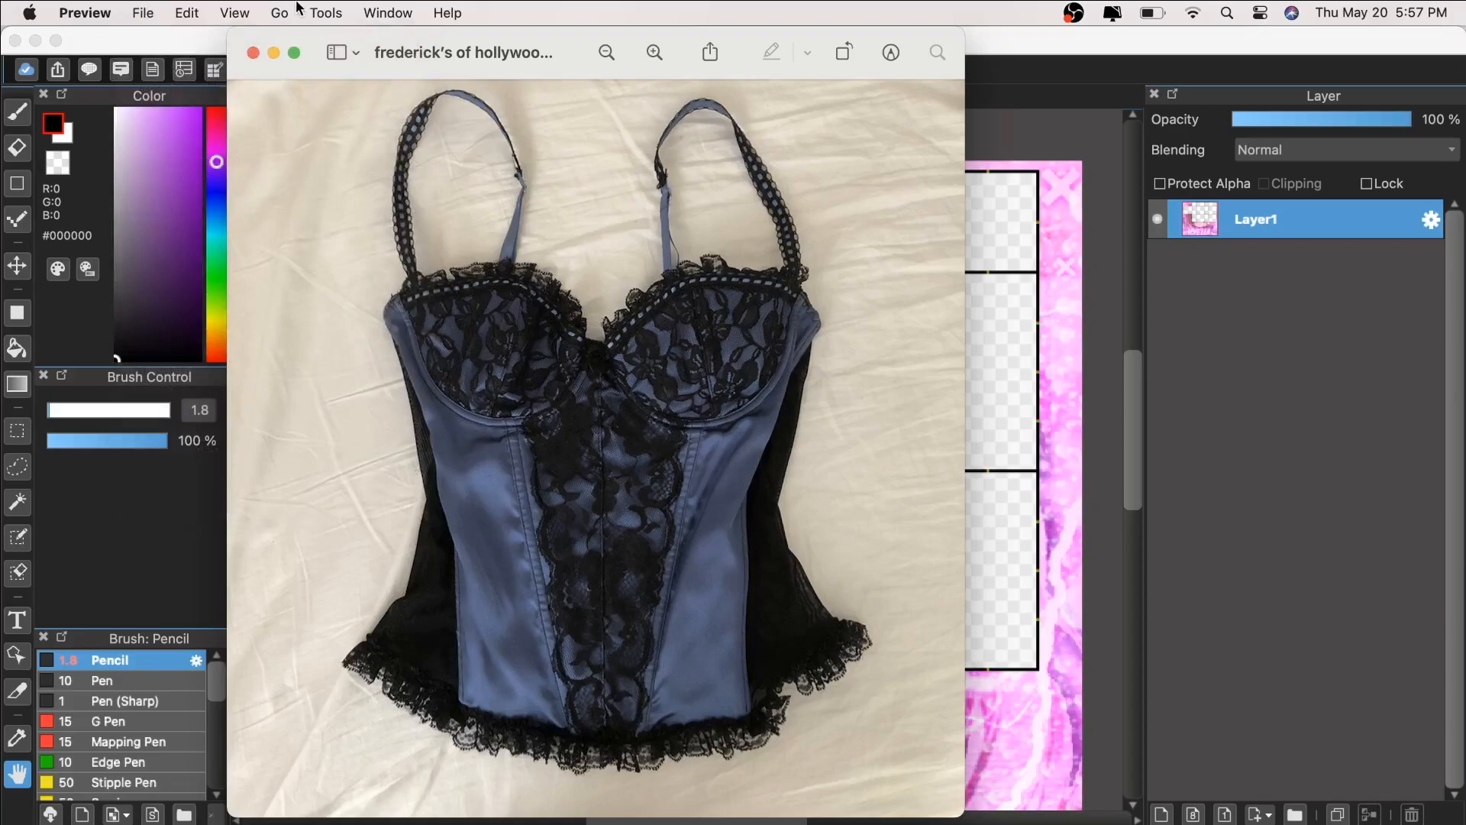
{"action": "left_click", "coordinate": [234, 13]}
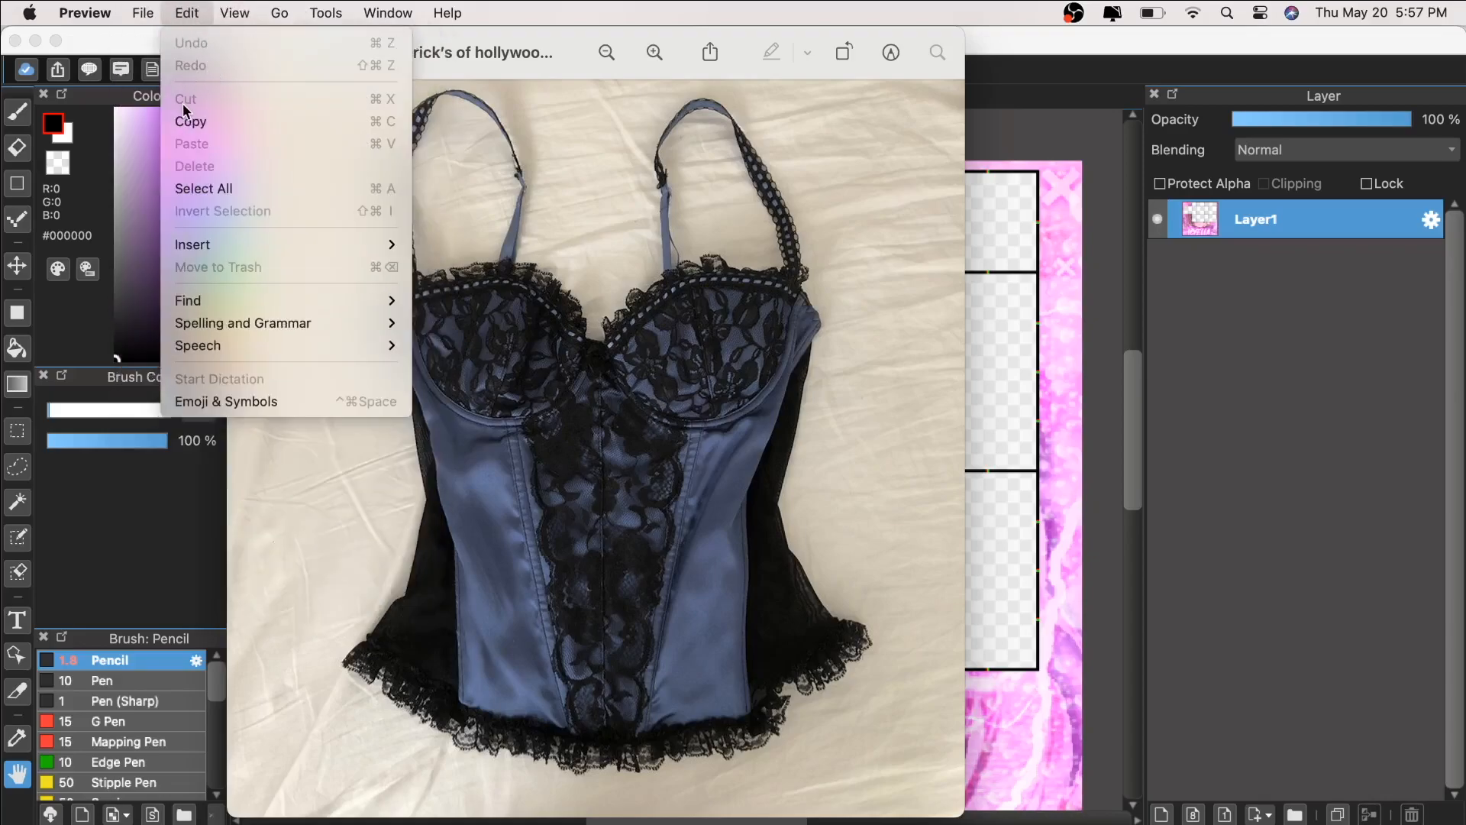
{"action": "left_click", "coordinate": [188, 120]}
{"action": "left_click", "coordinate": [1003, 161]}
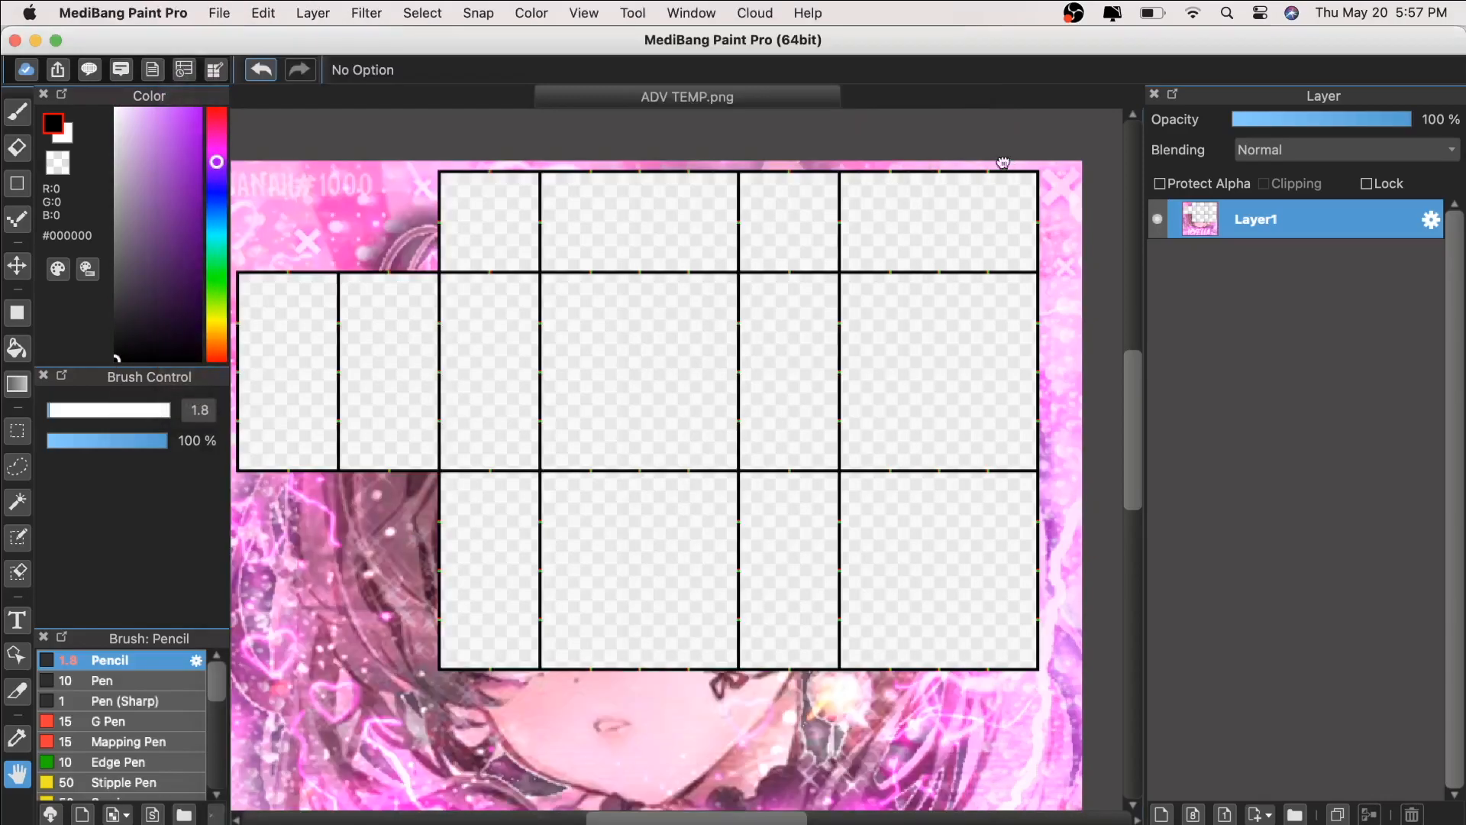
{"action": "left_click_drag", "start_coordinate": [1003, 161], "coordinate": [1000, 164]}
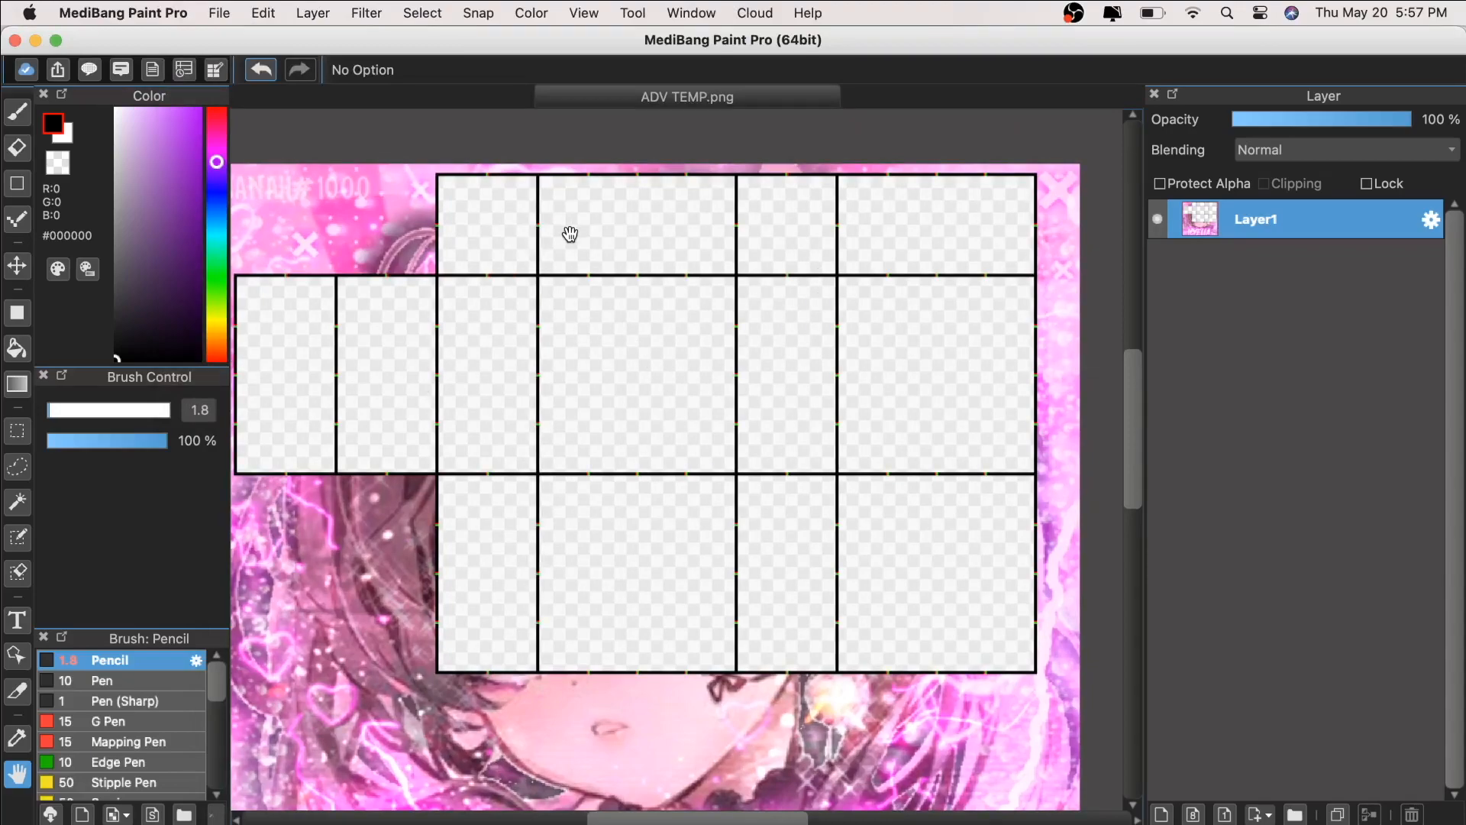
{"action": "key", "text": "super+v"}
Step: Scale the pasted corset photo down with Transform so the whole garment fits over the template's left half
{"action": "left_click", "coordinate": [17, 266]}
{"action": "left_click_drag", "start_coordinate": [547, 468], "coordinate": [687, 484]}
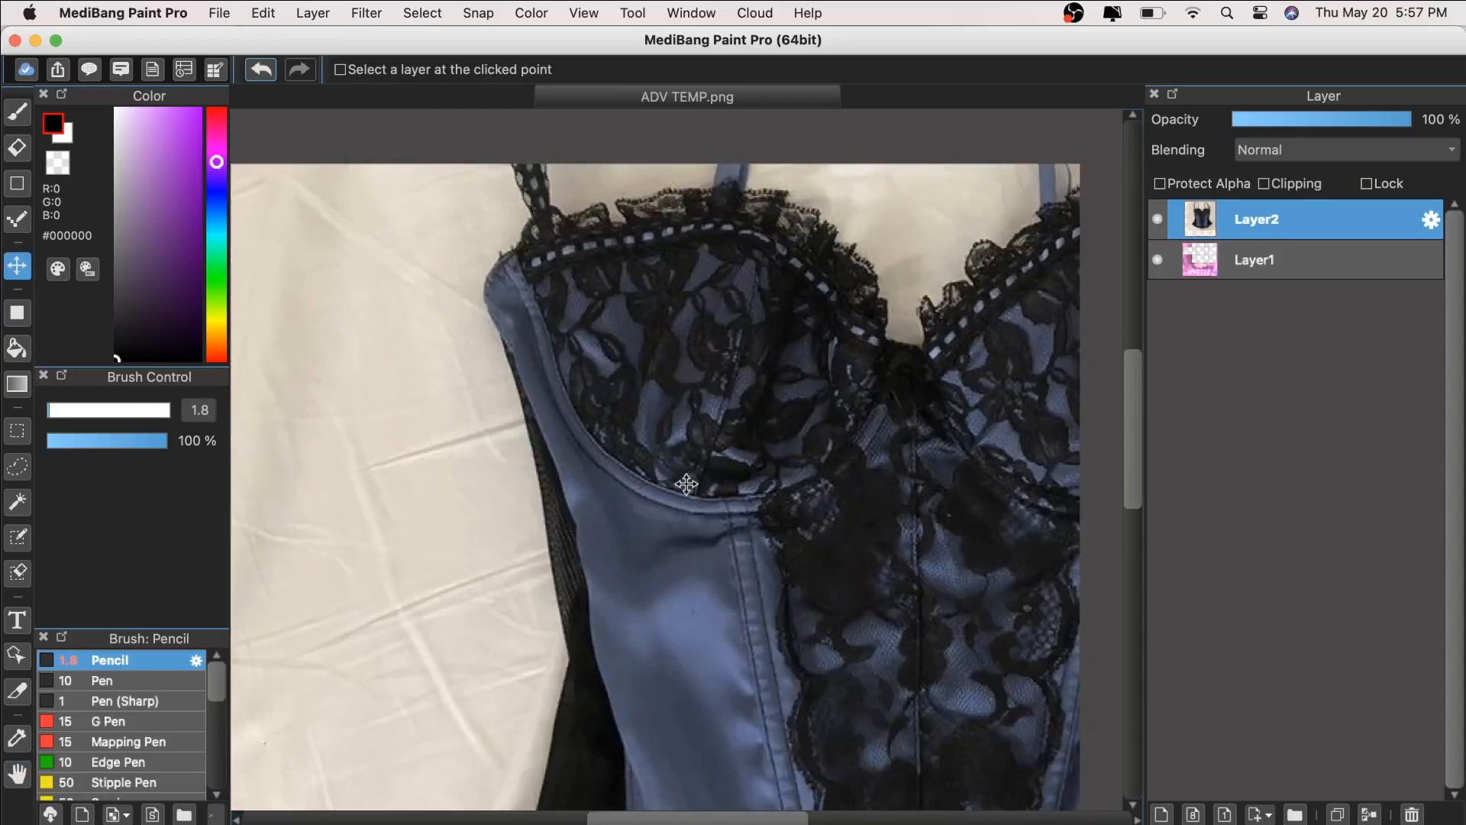
{"action": "key", "text": "super+t"}
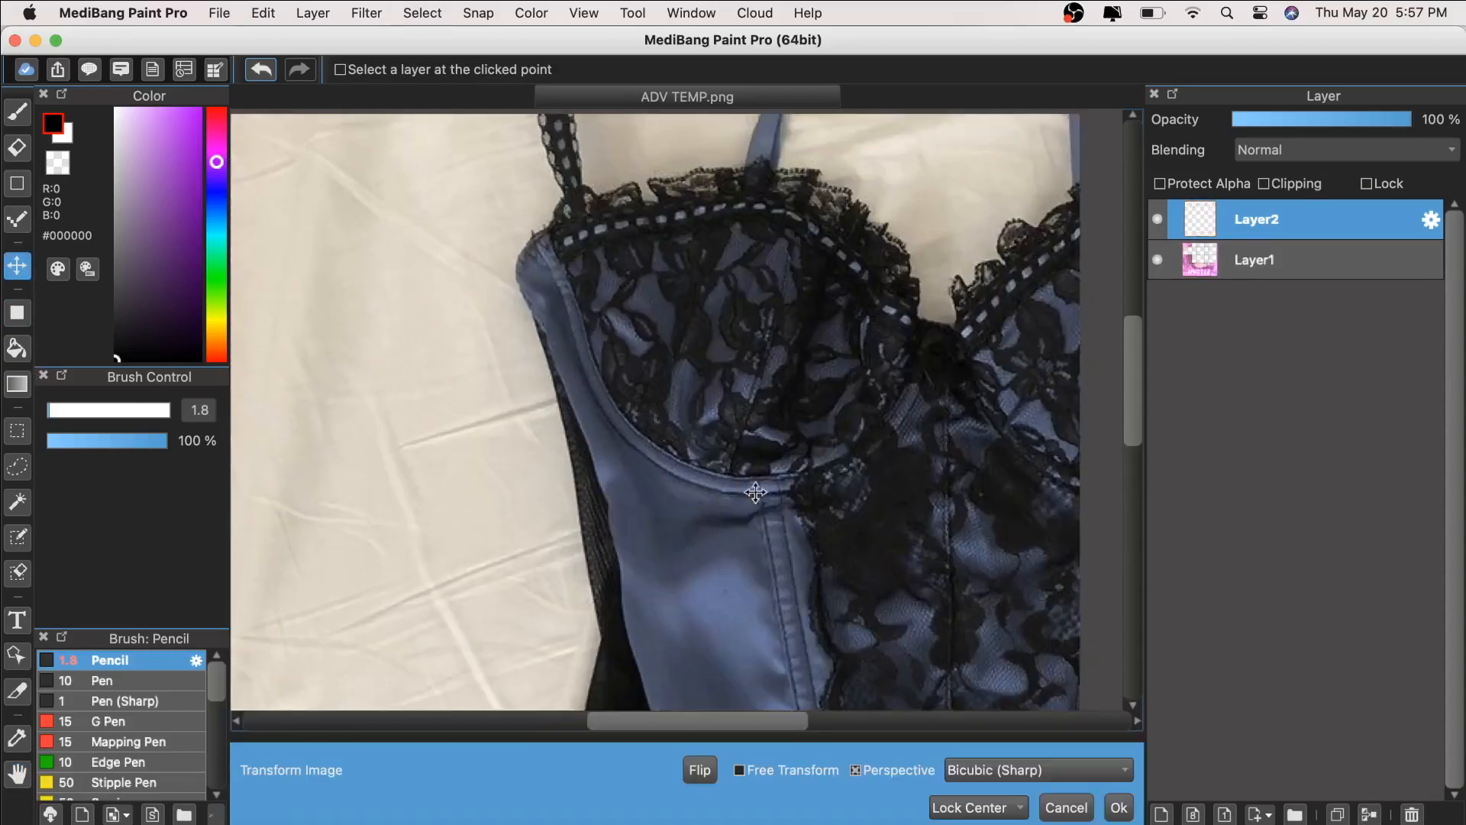
{"action": "left_click_drag", "start_coordinate": [607, 424], "coordinate": [568, 304]}
{"action": "left_click_drag", "start_coordinate": [450, 126], "coordinate": [834, 609]}
{"action": "left_click_drag", "start_coordinate": [985, 687], "coordinate": [605, 393]}
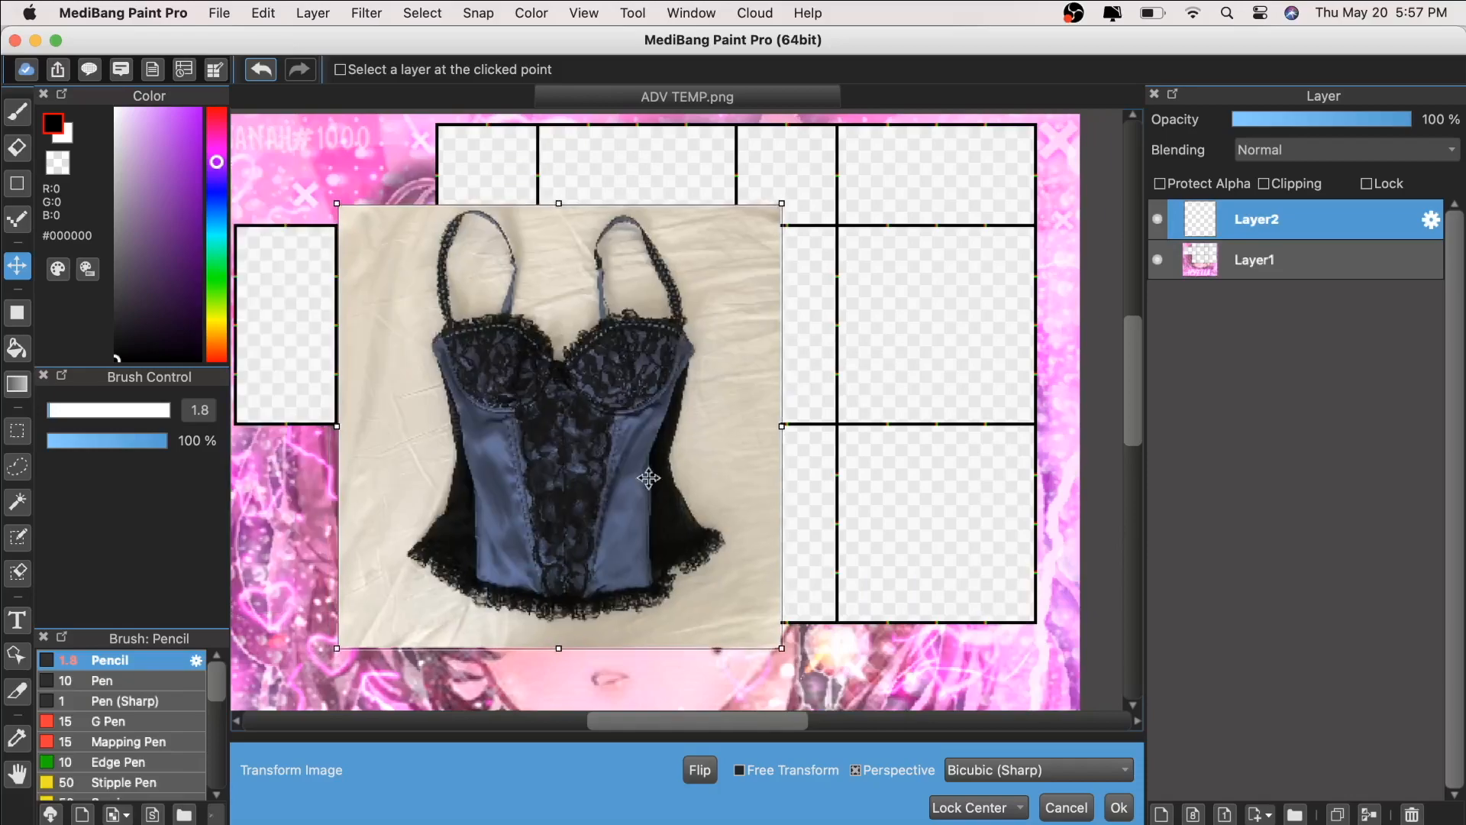
{"action": "left_click_drag", "start_coordinate": [783, 649], "coordinate": [765, 640]}
{"action": "left_click_drag", "start_coordinate": [663, 586], "coordinate": [493, 507]}
{"action": "left_click", "coordinate": [1118, 807]}
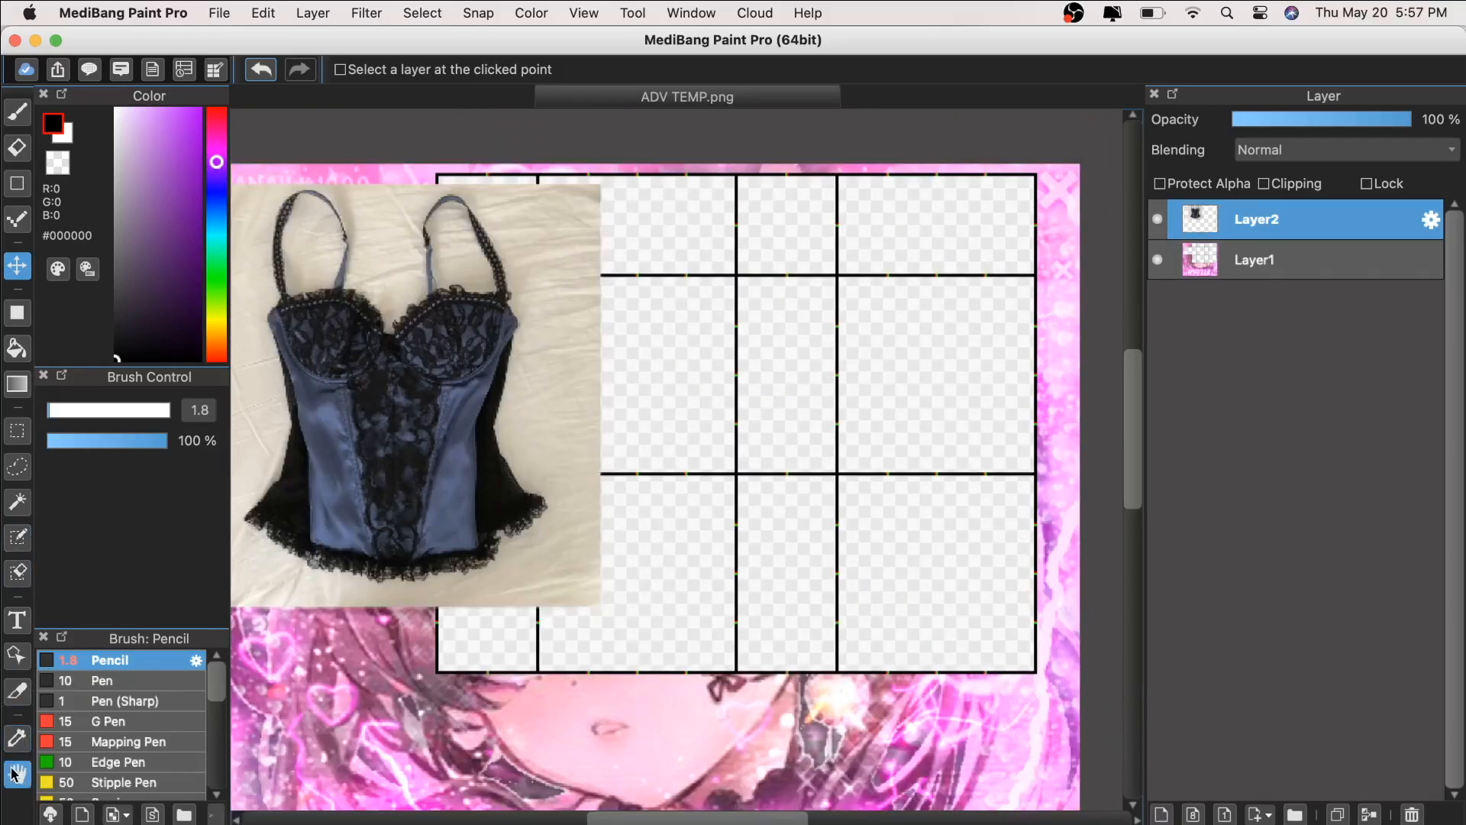
Step: Move the corset photo over the template's right-hand panels, with its left edge just beside the large front square
{"action": "left_click", "coordinate": [17, 773]}
{"action": "left_click_drag", "start_coordinate": [753, 473], "coordinate": [819, 266]}
{"action": "key", "text": "super+minus"}
{"action": "key", "text": "super+minus"}
{"action": "key", "text": "super+equal"}
{"action": "left_click_drag", "start_coordinate": [766, 354], "coordinate": [701, 330]}
{"action": "key", "text": "super+equal"}
{"action": "left_click", "coordinate": [17, 265]}
{"action": "mouse_move", "coordinate": [421, 259]}
{"action": "left_mouse_down"}
{"action": "mouse_move", "coordinate": [874, 271]}
{"action": "mouse_move", "coordinate": [936, 336]}
{"action": "mouse_move", "coordinate": [955, 304]}
{"action": "left_mouse_up"}
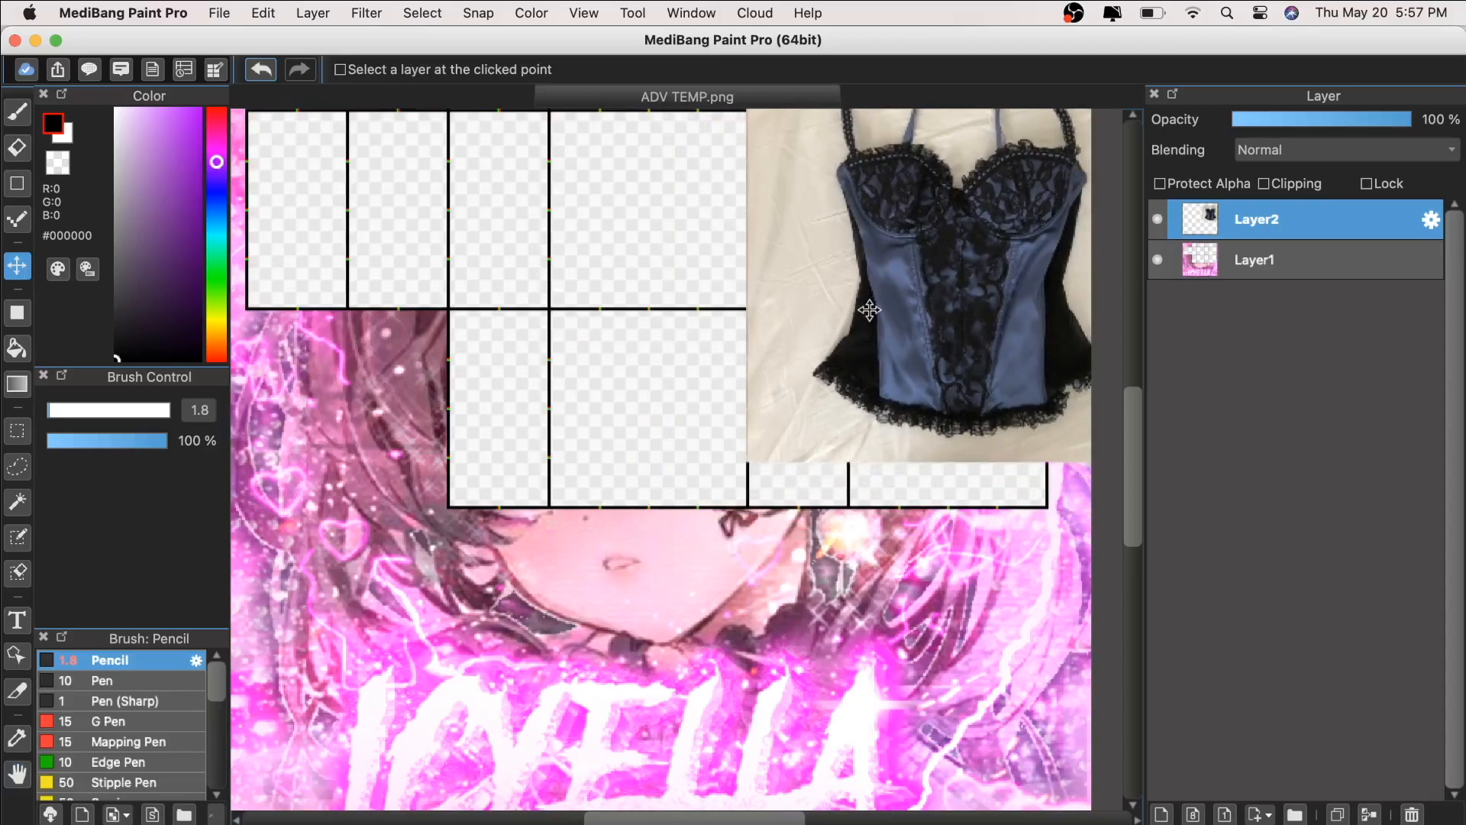
{"action": "left_click", "coordinate": [16, 773]}
{"action": "left_click_drag", "start_coordinate": [574, 451], "coordinate": [563, 579]}
{"action": "key", "text": "super+equal"}
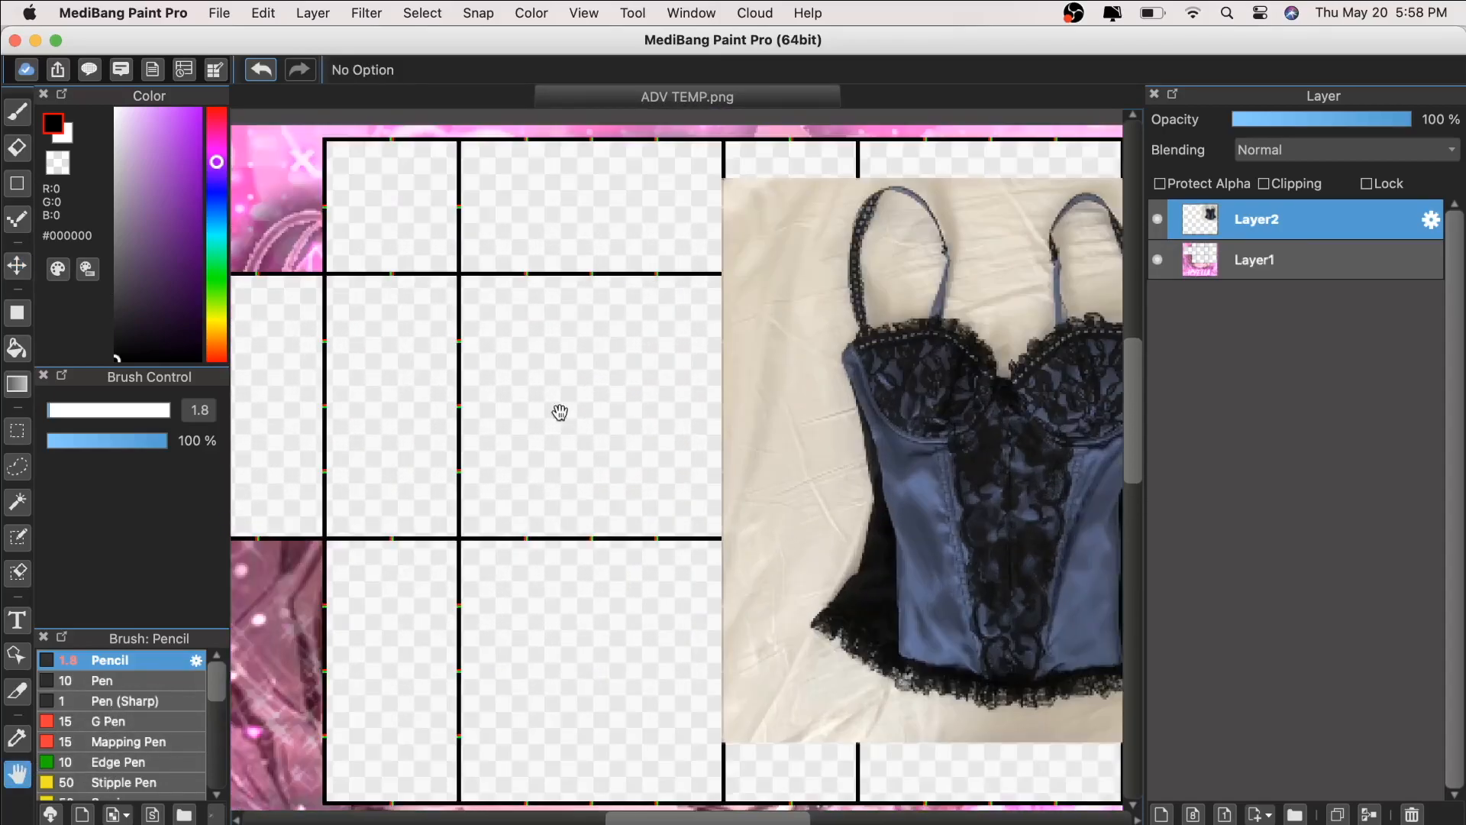
{"action": "key", "text": "v"}
{"action": "left_click_drag", "start_coordinate": [553, 484], "coordinate": [651, 480]}
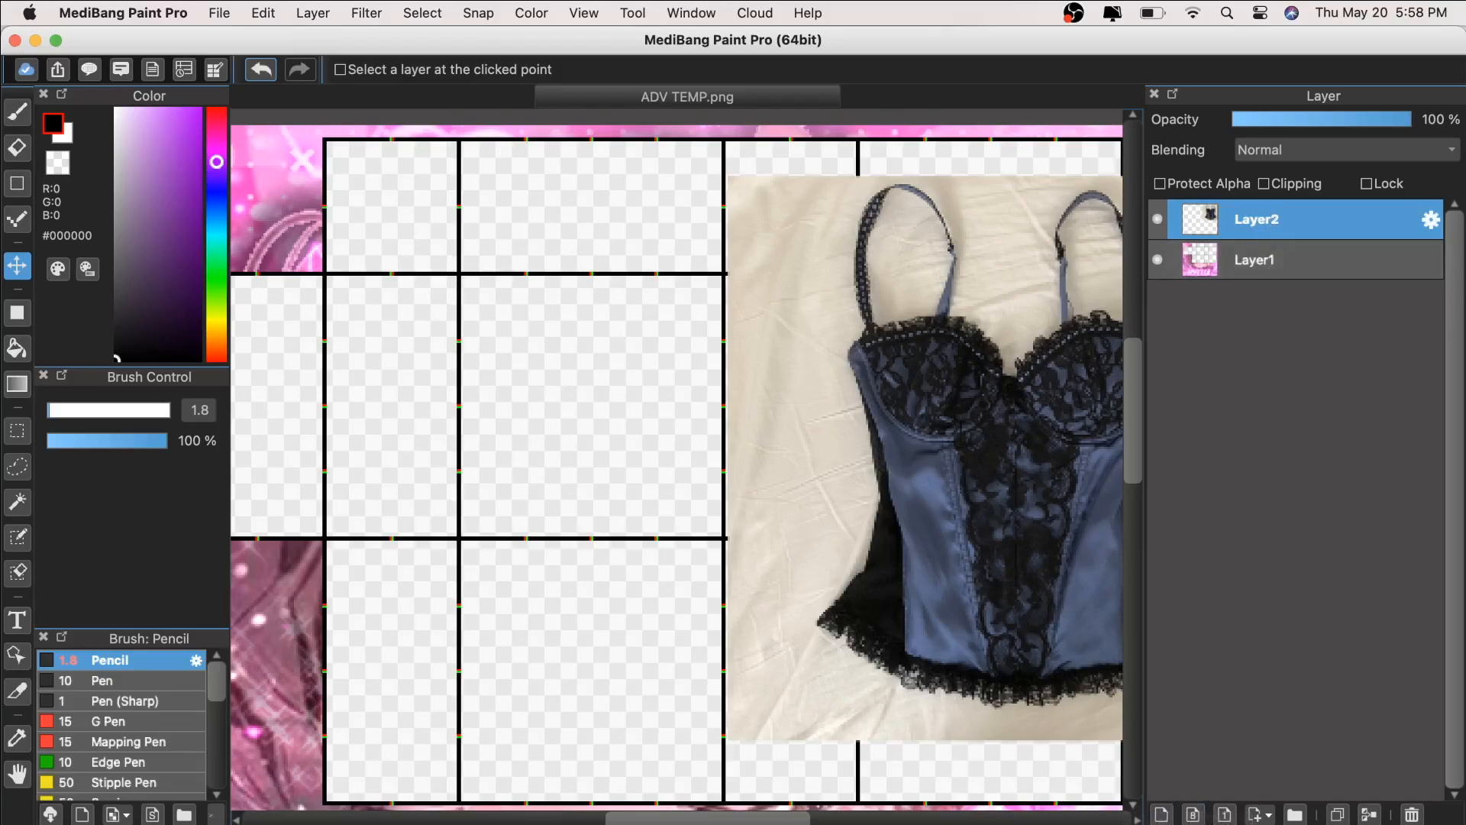
Step: Add a new layer beneath the template layer, lock the template layer, and make the new layer active
{"action": "left_click", "coordinate": [1162, 814]}
{"action": "left_click_drag", "start_coordinate": [1243, 228], "coordinate": [1267, 308]}
{"action": "left_click", "coordinate": [1238, 273]}
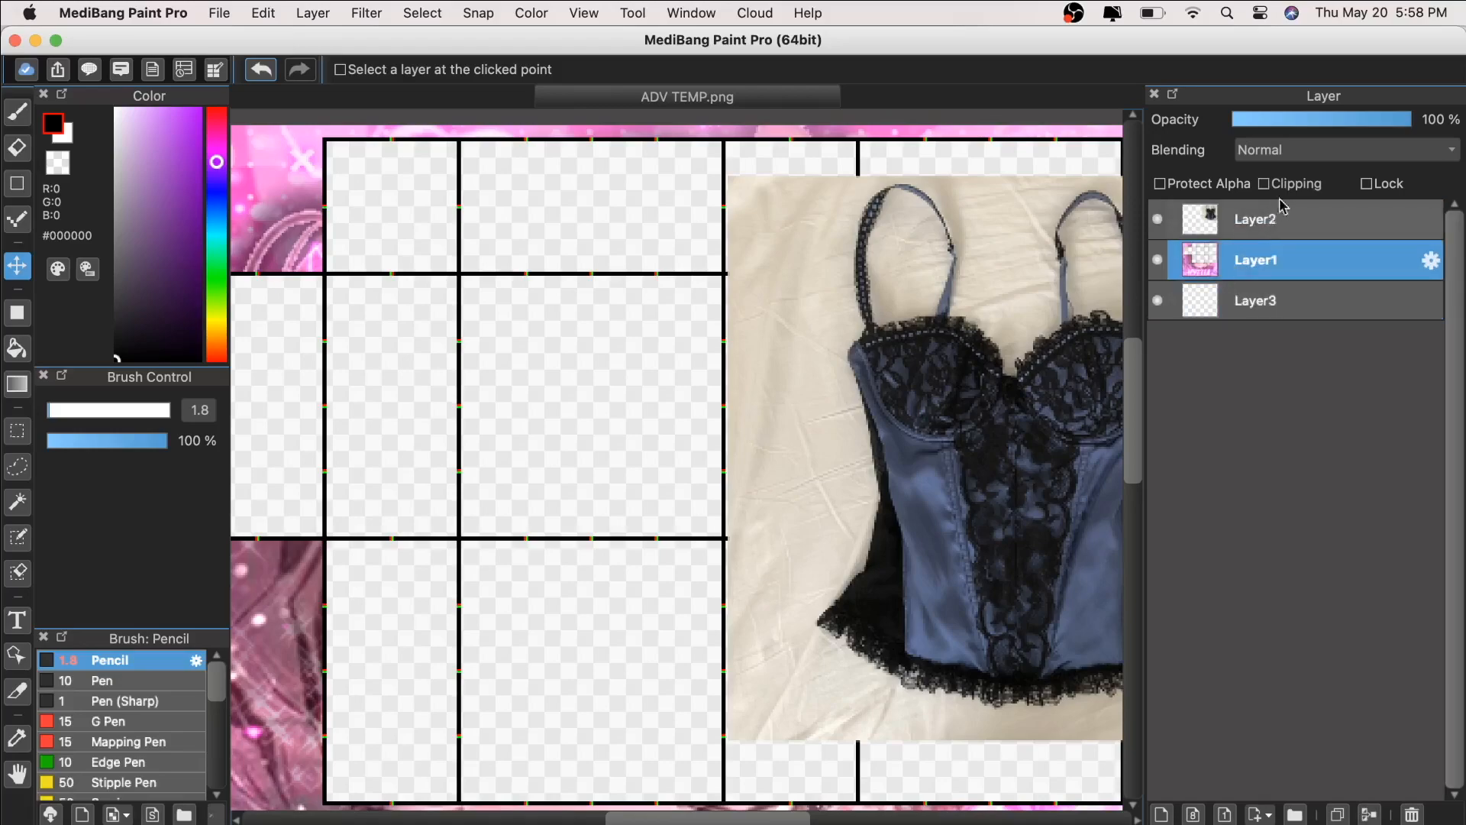
{"action": "left_click", "coordinate": [1366, 183]}
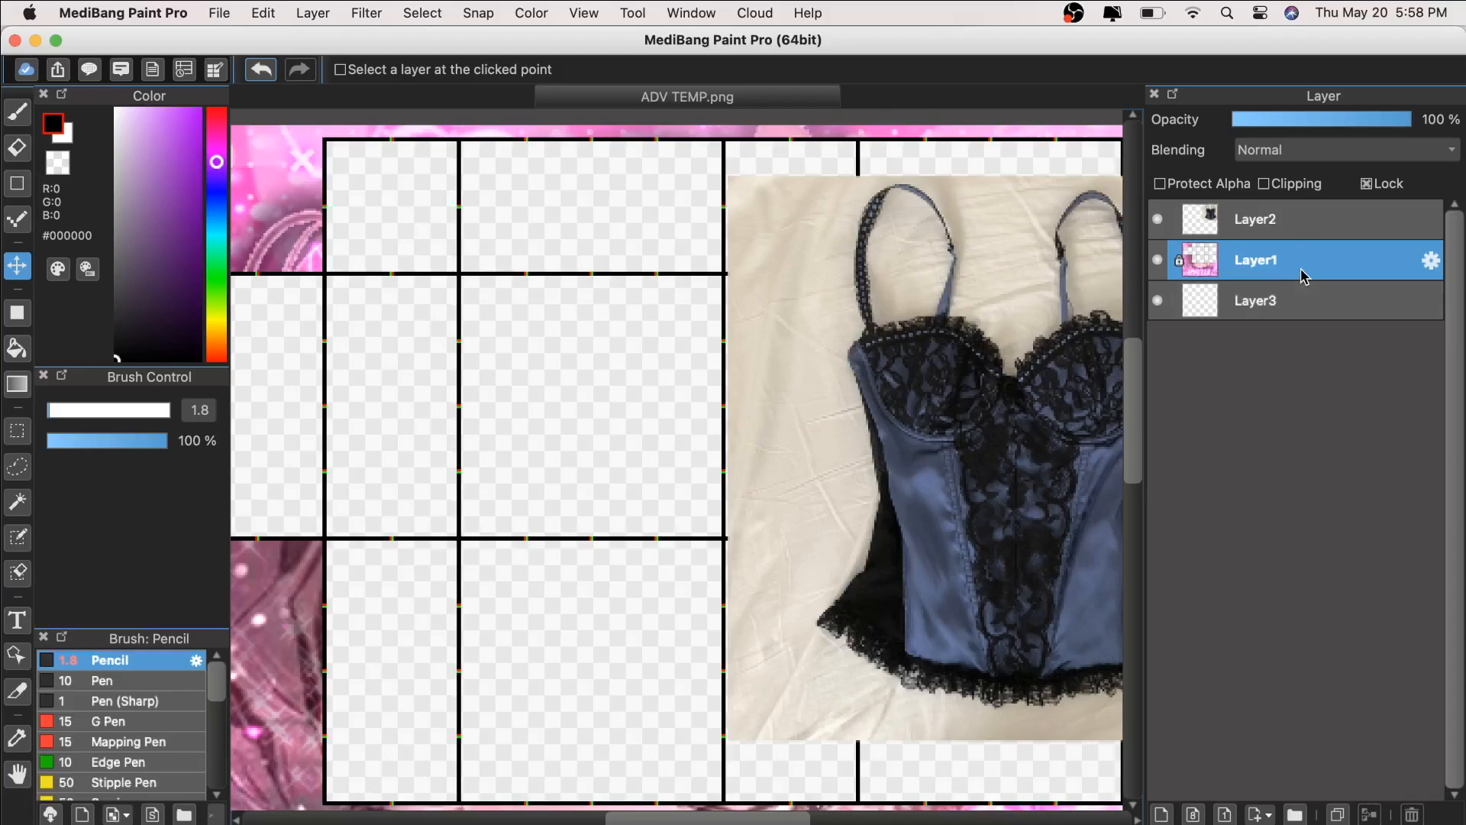
{"action": "left_click", "coordinate": [1271, 302]}
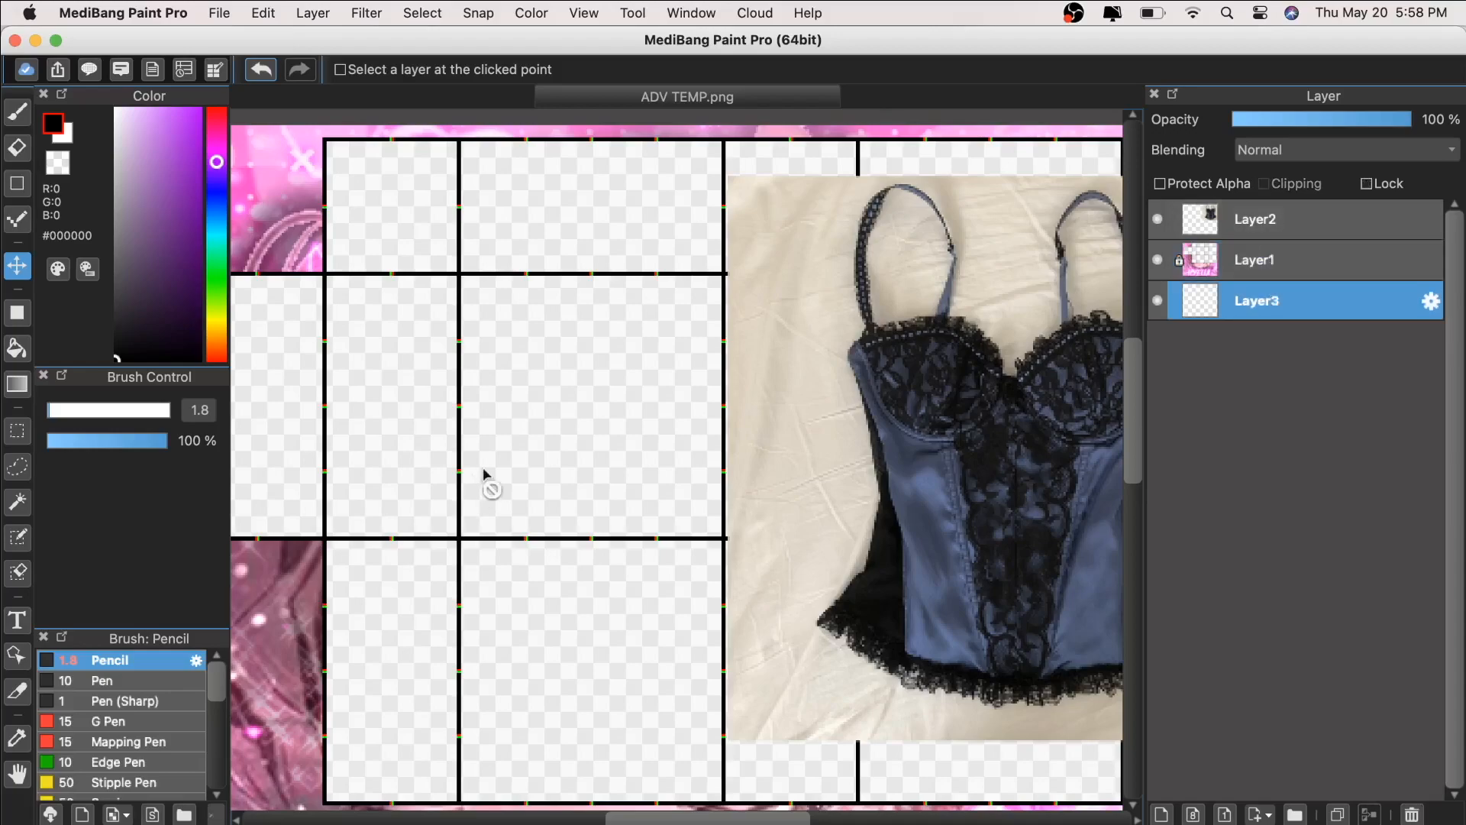
Step: Sample the dark blue #3B4052 from the corset photo and set the Pencil brush size to 17
{"action": "left_click", "coordinate": [17, 774]}
{"action": "scroll", "coordinate": [559, 683], "scroll_direction": "right", "scroll_amount": 5}
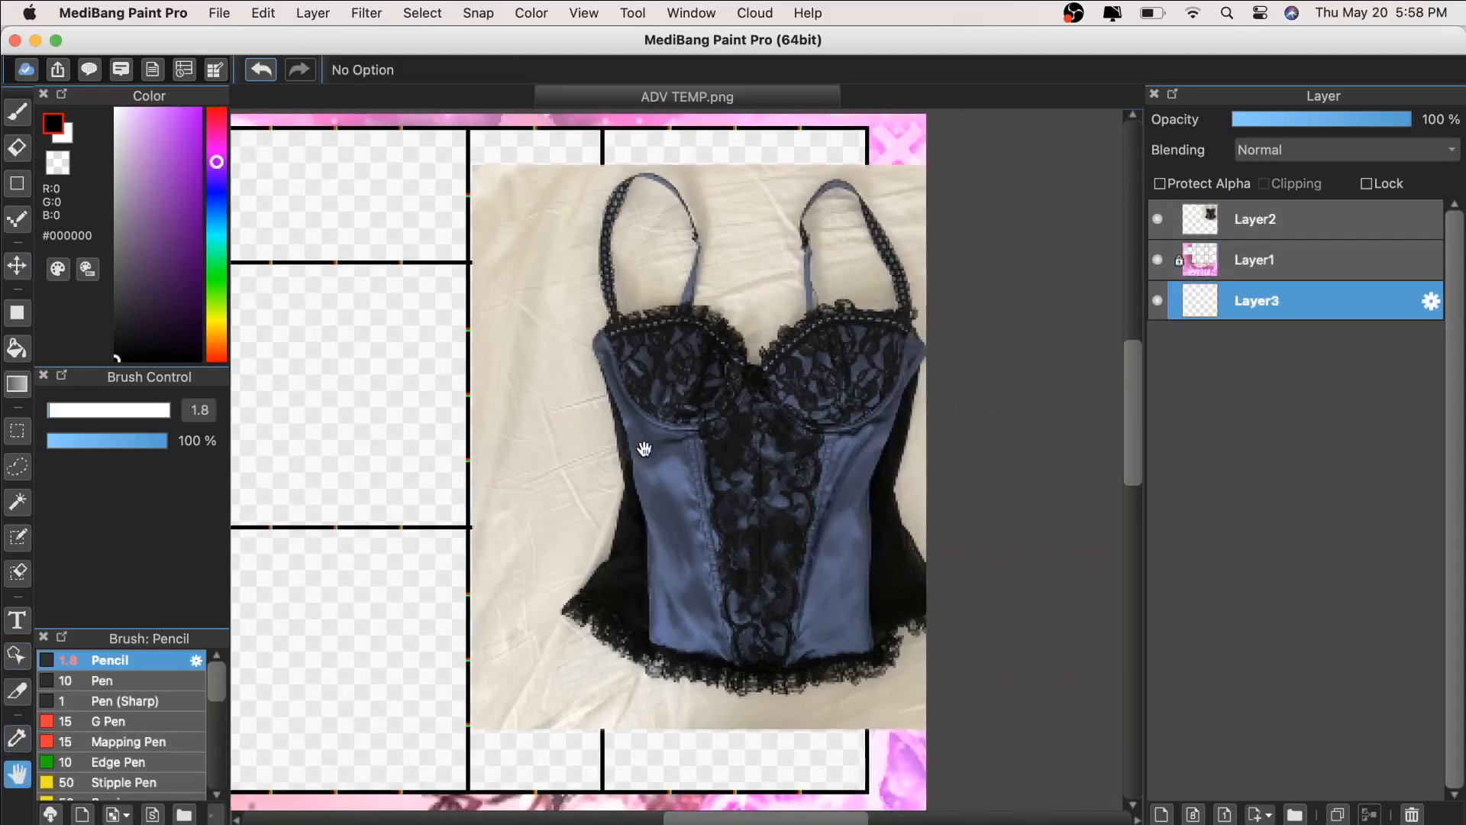
{"action": "scroll", "coordinate": [726, 416], "scroll_direction": "up", "scroll_amount": 2}
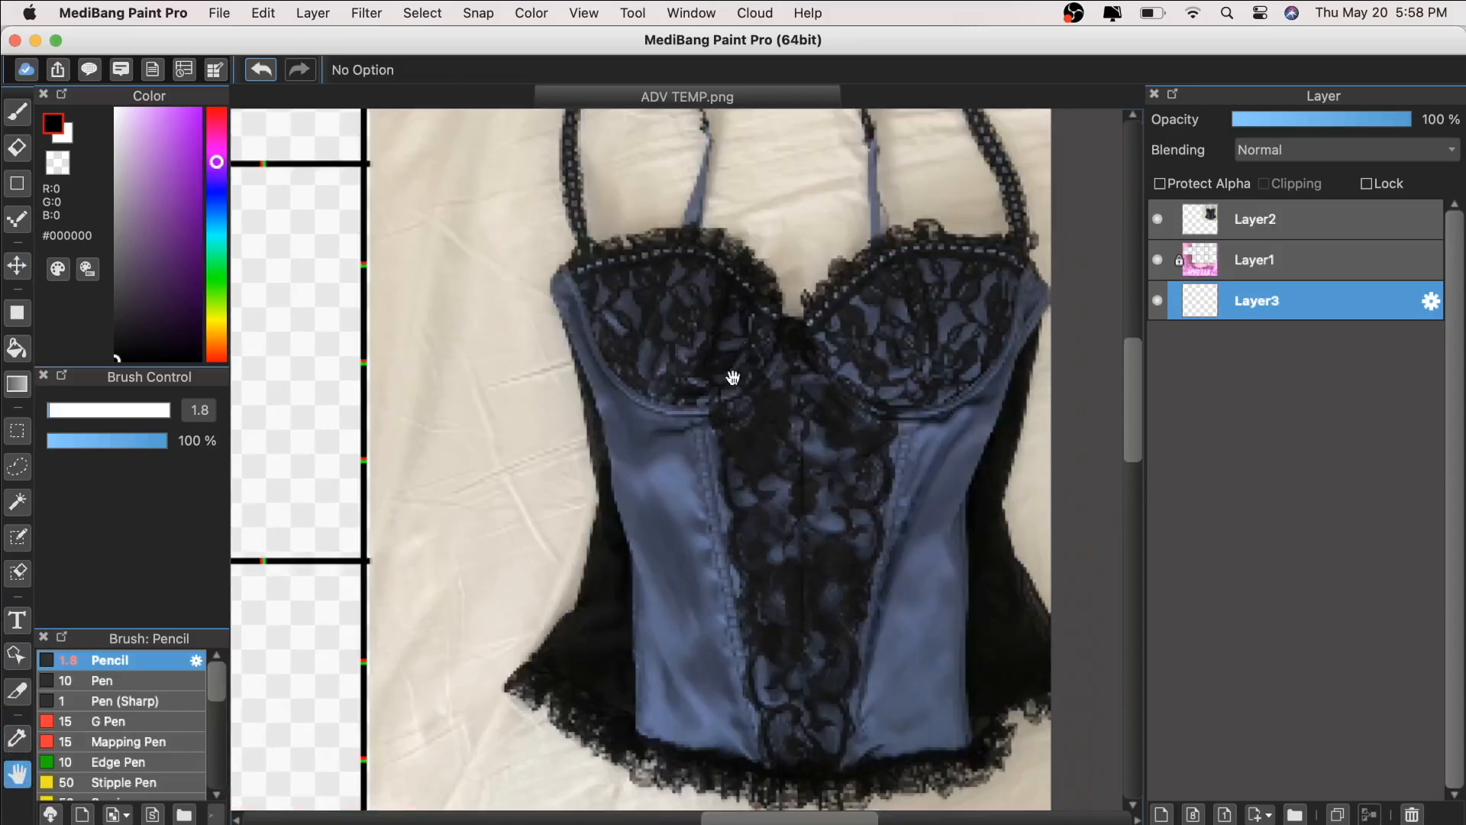
{"action": "left_click", "coordinate": [657, 443], "text": "alt"}
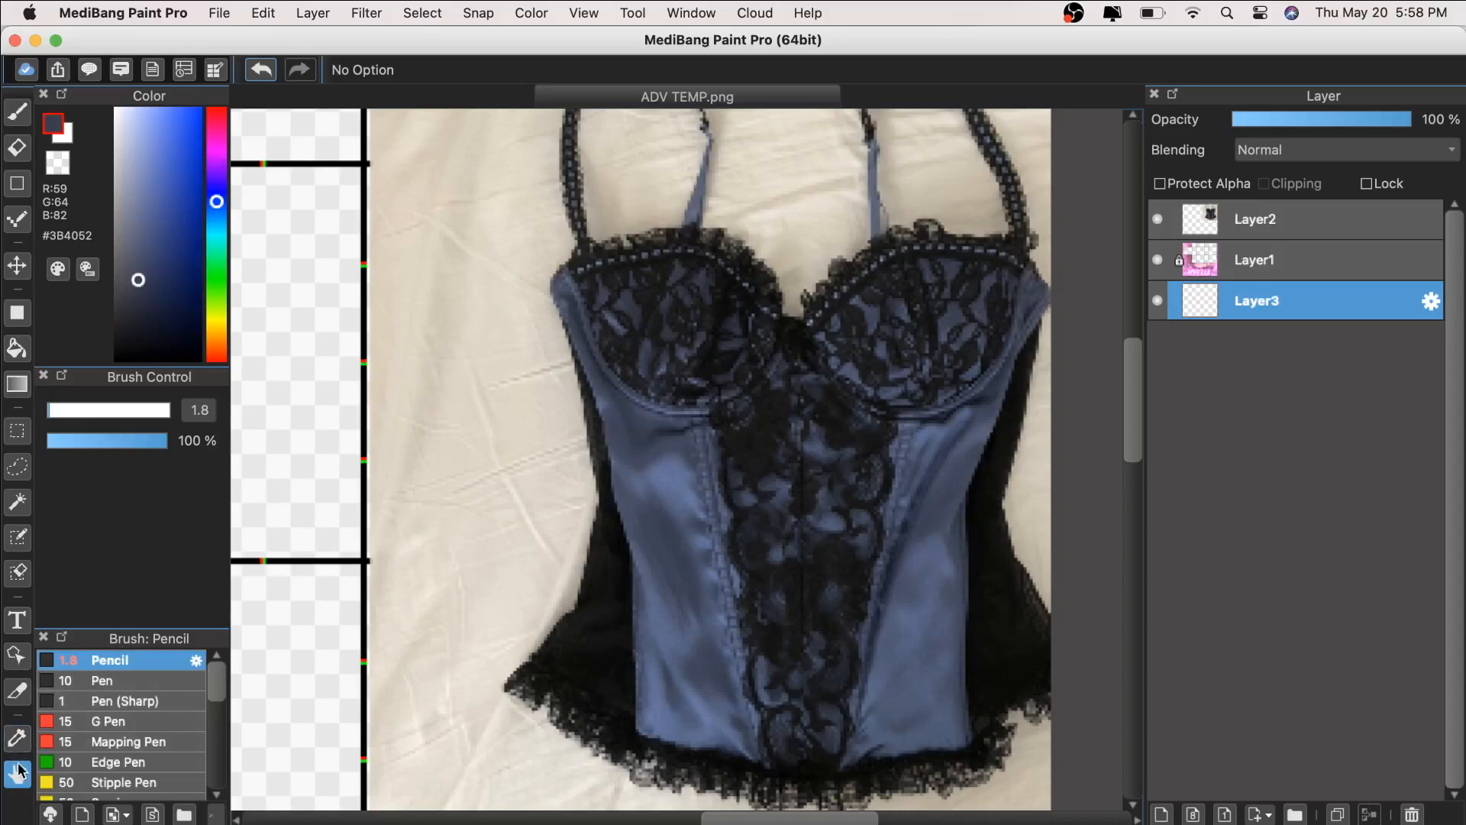
{"action": "scroll", "coordinate": [535, 492], "scroll_direction": "down", "scroll_amount": 2}
{"action": "scroll", "coordinate": [571, 477], "scroll_direction": "up", "scroll_amount": 3}
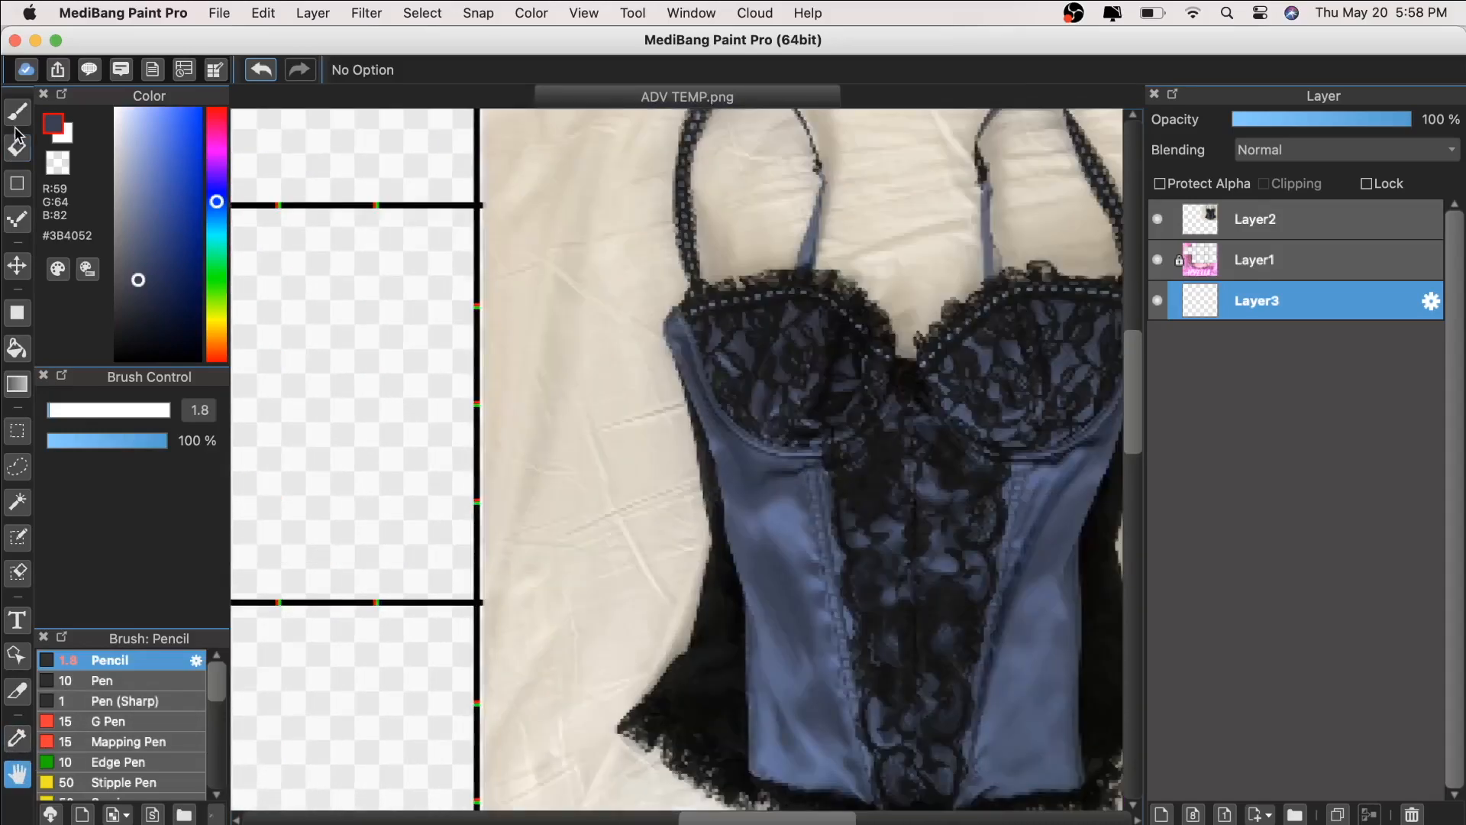
{"action": "left_click", "coordinate": [17, 111]}
{"action": "left_click", "coordinate": [89, 411]}
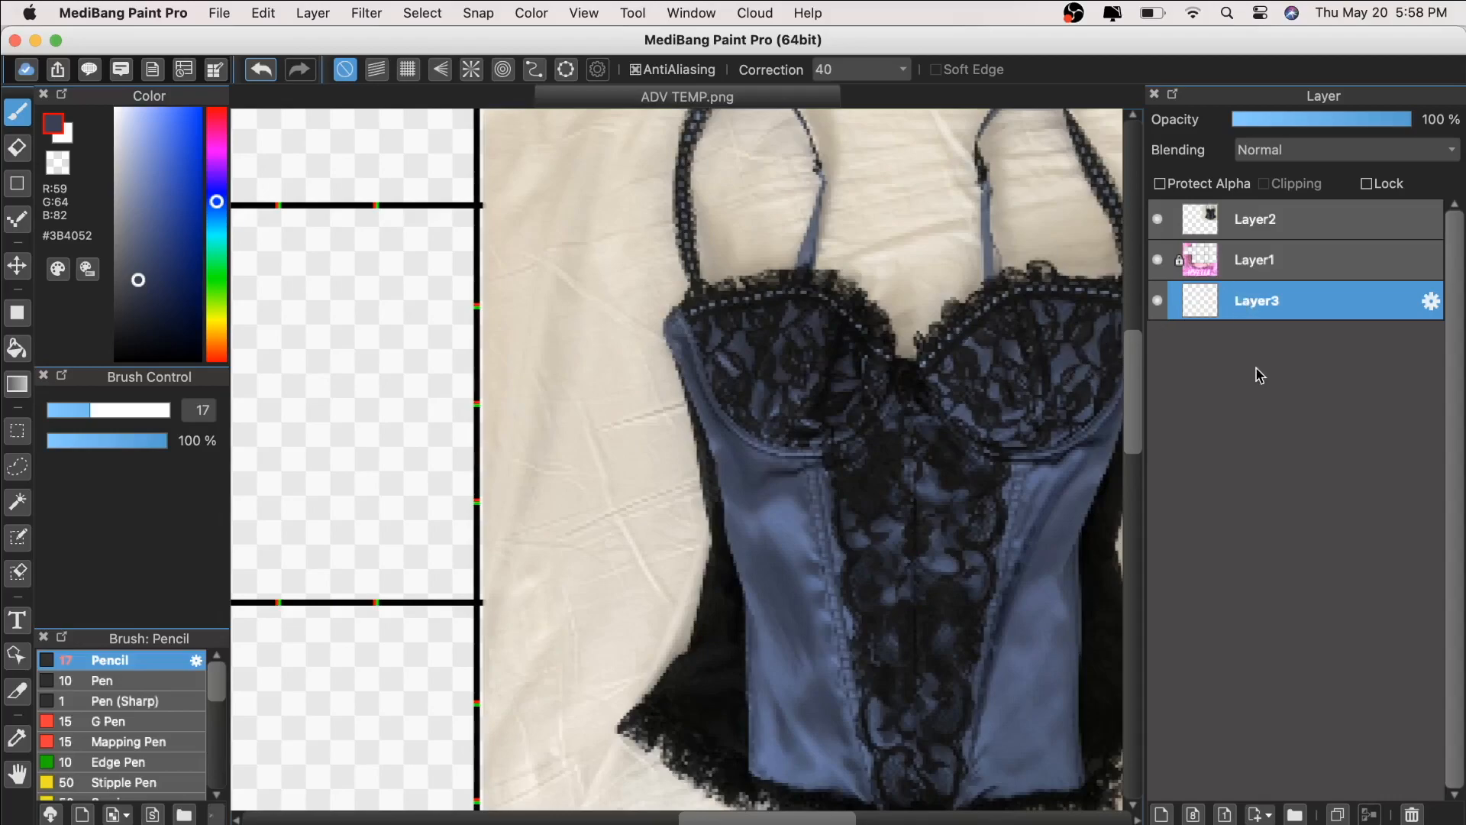
Step: Add a layer above the photo and paint two swatches beside the corset, in #3B4052 and the sampled satin blue #657499
{"action": "left_click", "coordinate": [1274, 229]}
{"action": "left_click", "coordinate": [1162, 814]}
{"action": "mouse_move", "coordinate": [614, 307]}
{"action": "left_mouse_down"}
{"action": "mouse_move", "coordinate": [616, 320]}
{"action": "mouse_move", "coordinate": [550, 315]}
{"action": "left_mouse_up"}
{"action": "left_click", "coordinate": [786, 514], "text": "alt"}
{"action": "key", "text": "super+minus"}
{"action": "key", "text": "super+minus"}
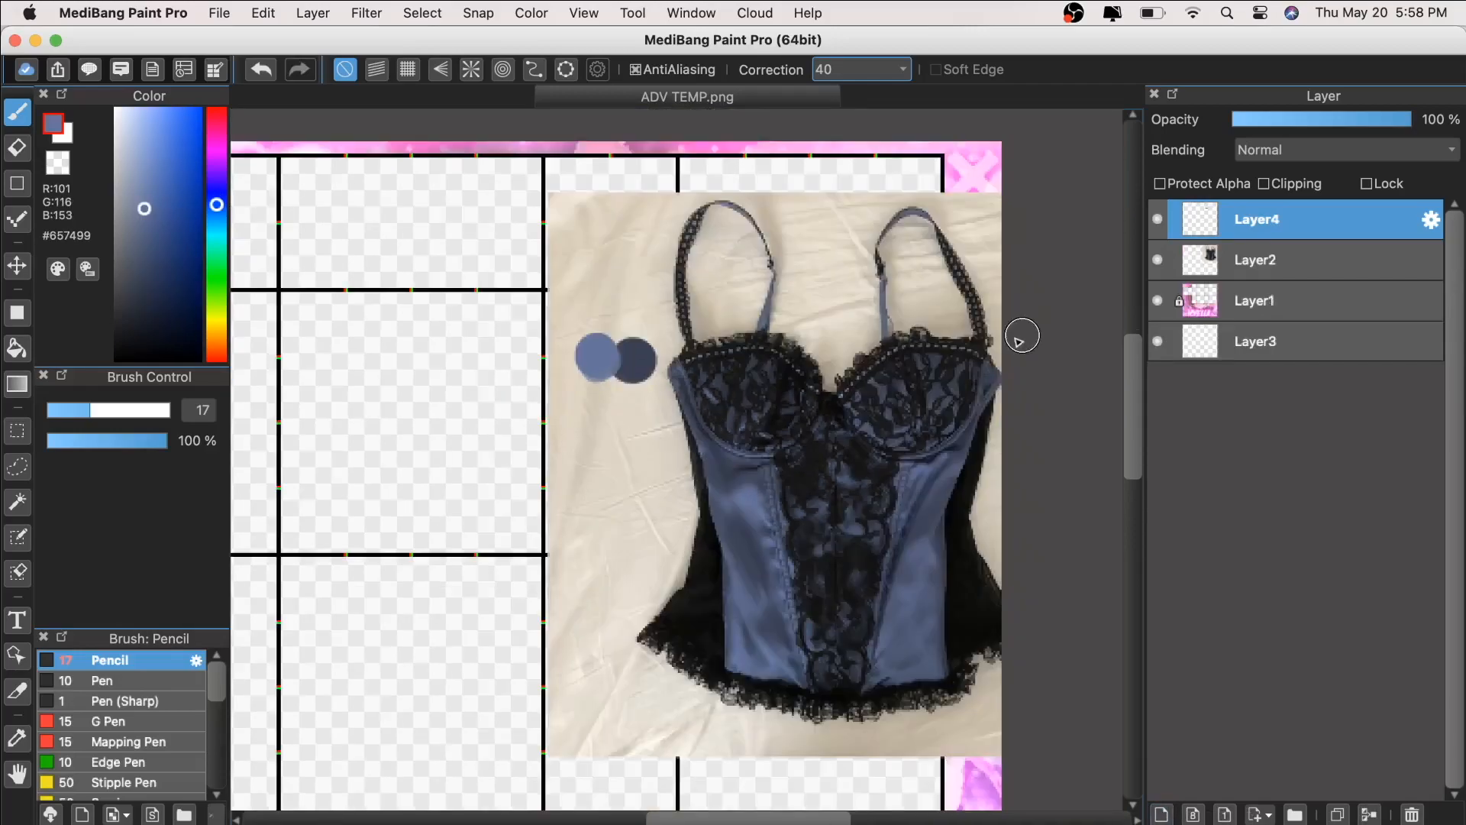
{"action": "key", "text": "super+plus"}
{"action": "key", "text": "super+plus"}
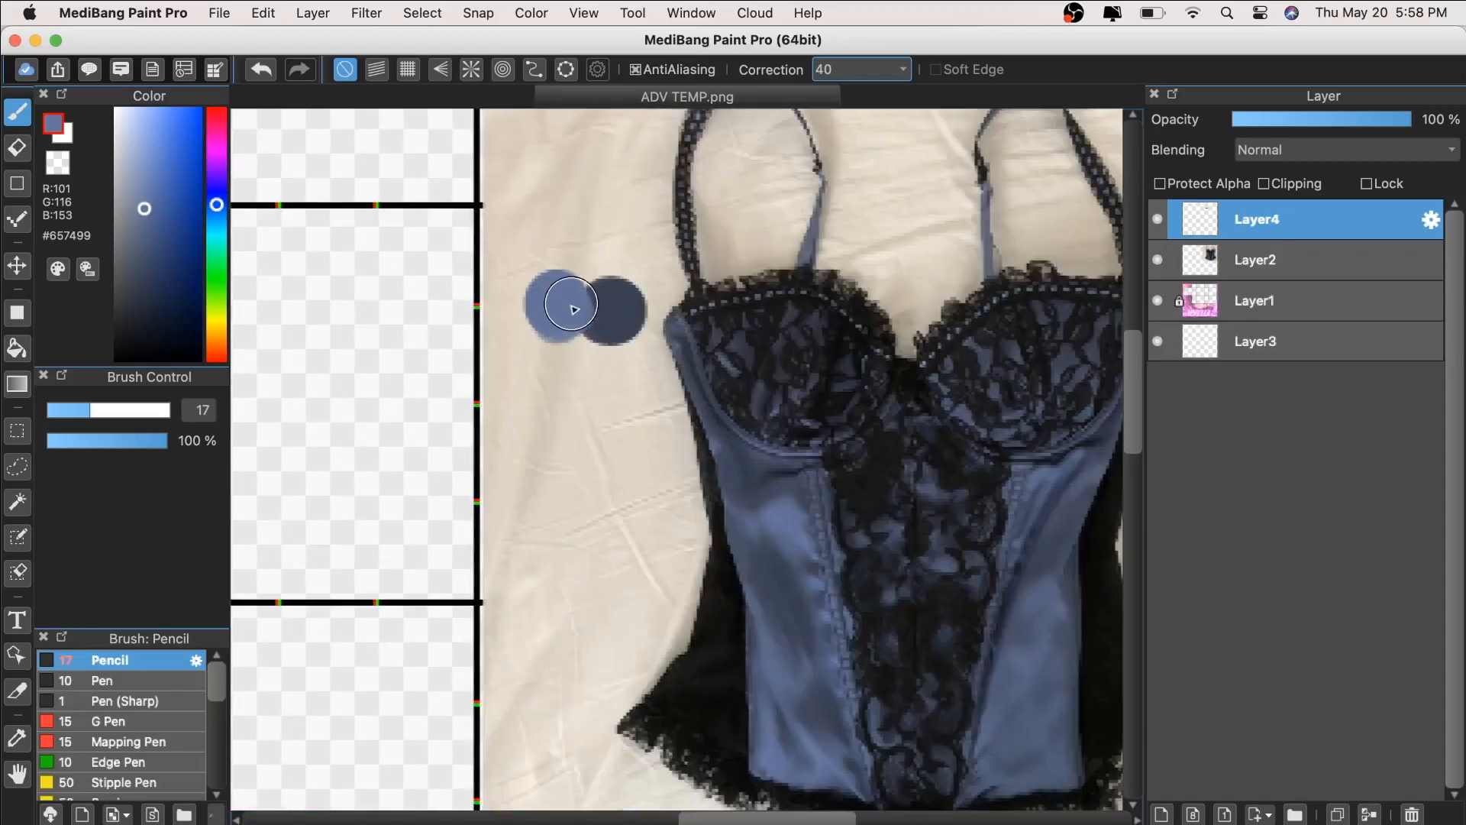
Step: Make the empty layer beneath the template active and set the Pencil size to 1.2 for work in the large front square
{"action": "left_click", "coordinate": [19, 773]}
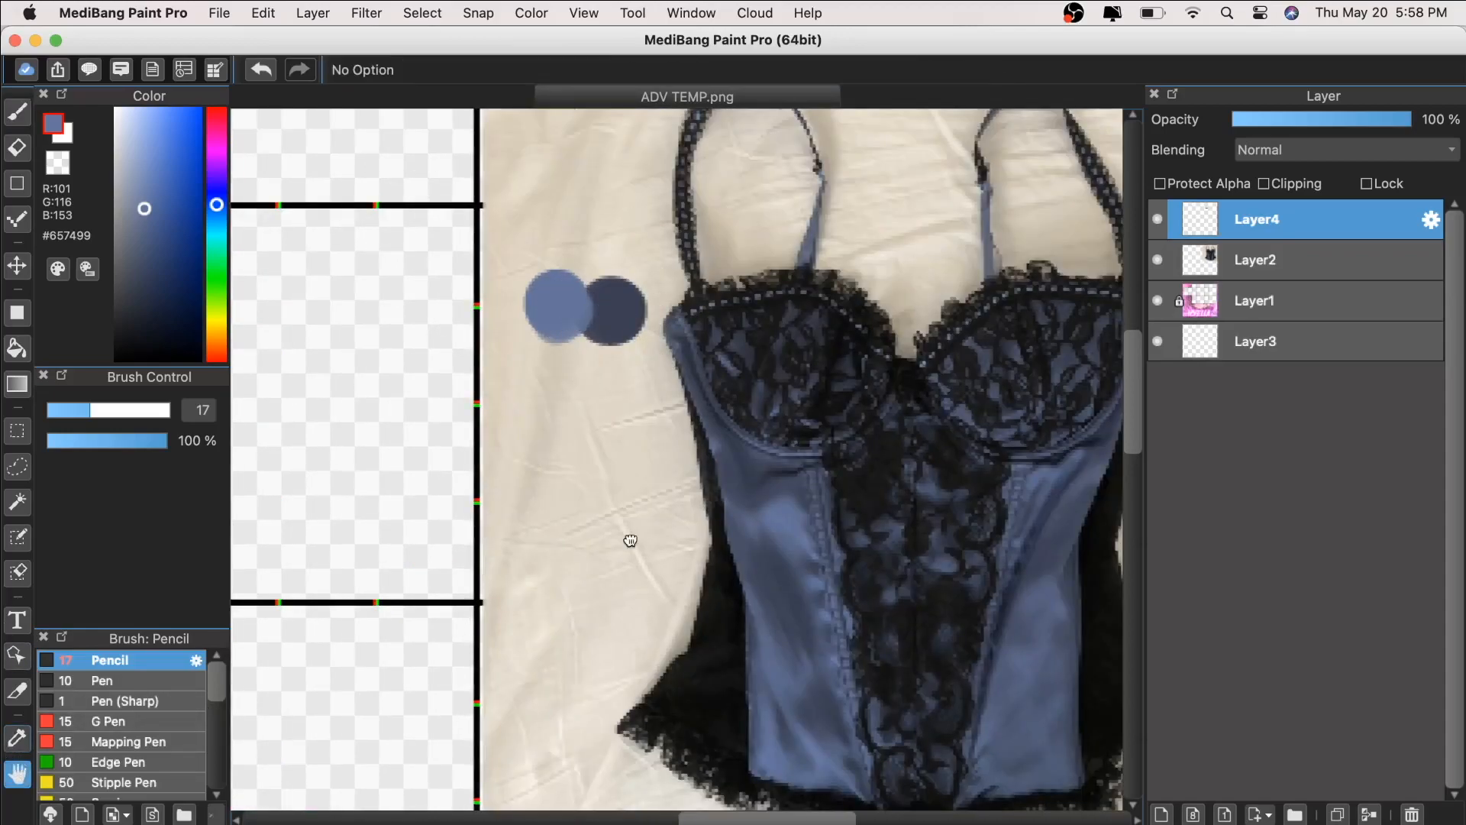
{"action": "scroll", "coordinate": [628, 540], "scroll_direction": "down", "scroll_amount": 3}
{"action": "left_click", "coordinate": [1267, 353]}
{"action": "scroll", "coordinate": [1008, 428], "scroll_direction": "up", "scroll_amount": 2}
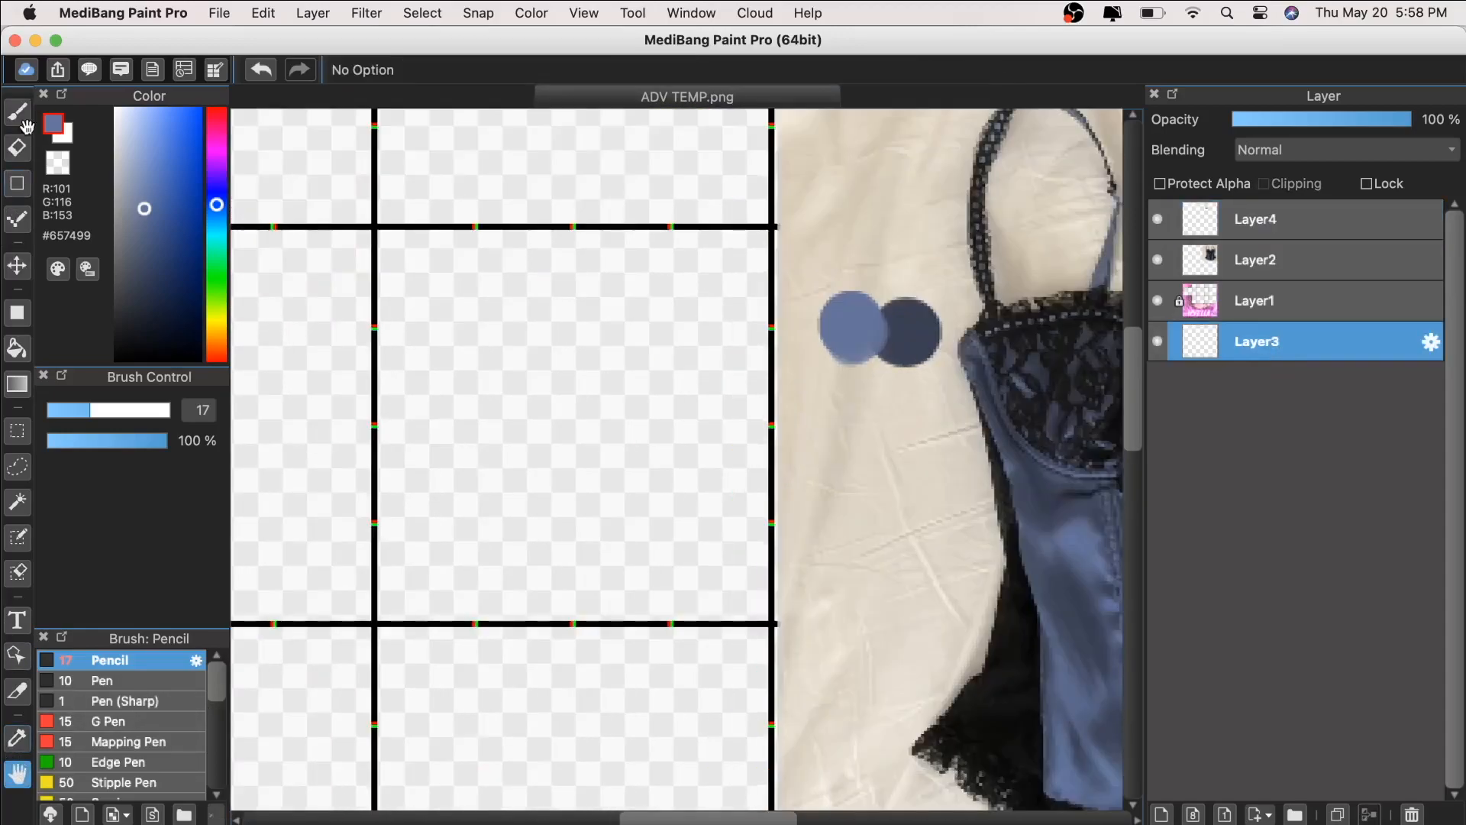
{"action": "mouse_move", "coordinate": [113, 416]}
{"action": "left_mouse_down"}
{"action": "mouse_move", "coordinate": [48, 419]}
{"action": "mouse_move", "coordinate": [47, 436]}
{"action": "left_mouse_up"}
{"action": "double_click", "coordinate": [209, 405]}
{"action": "double_click", "coordinate": [208, 406]}
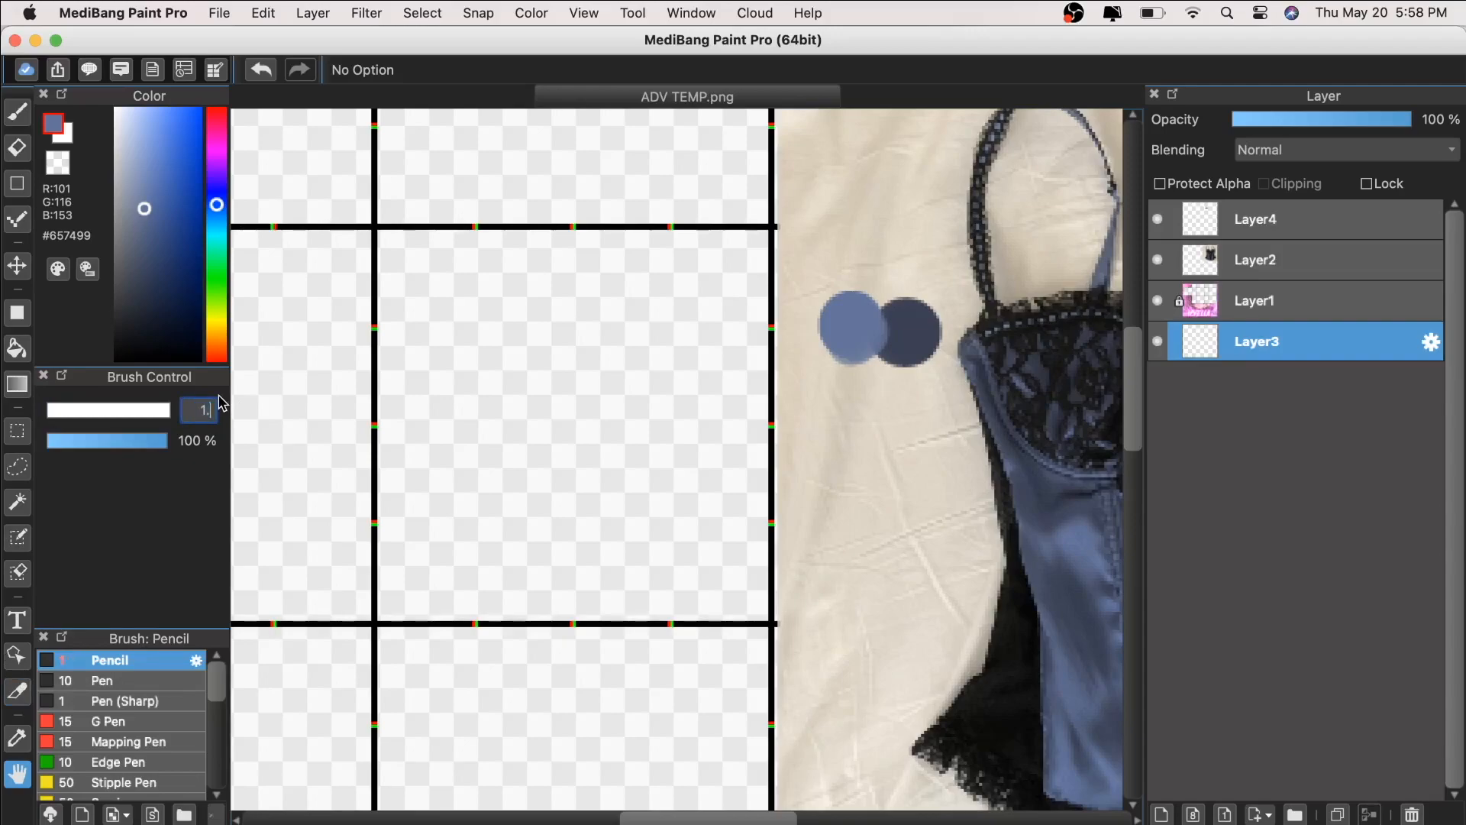
{"action": "type", "text": "1.2"}
{"action": "key", "text": "Return"}
{"action": "left_click_drag", "start_coordinate": [579, 616], "coordinate": [448, 615]}
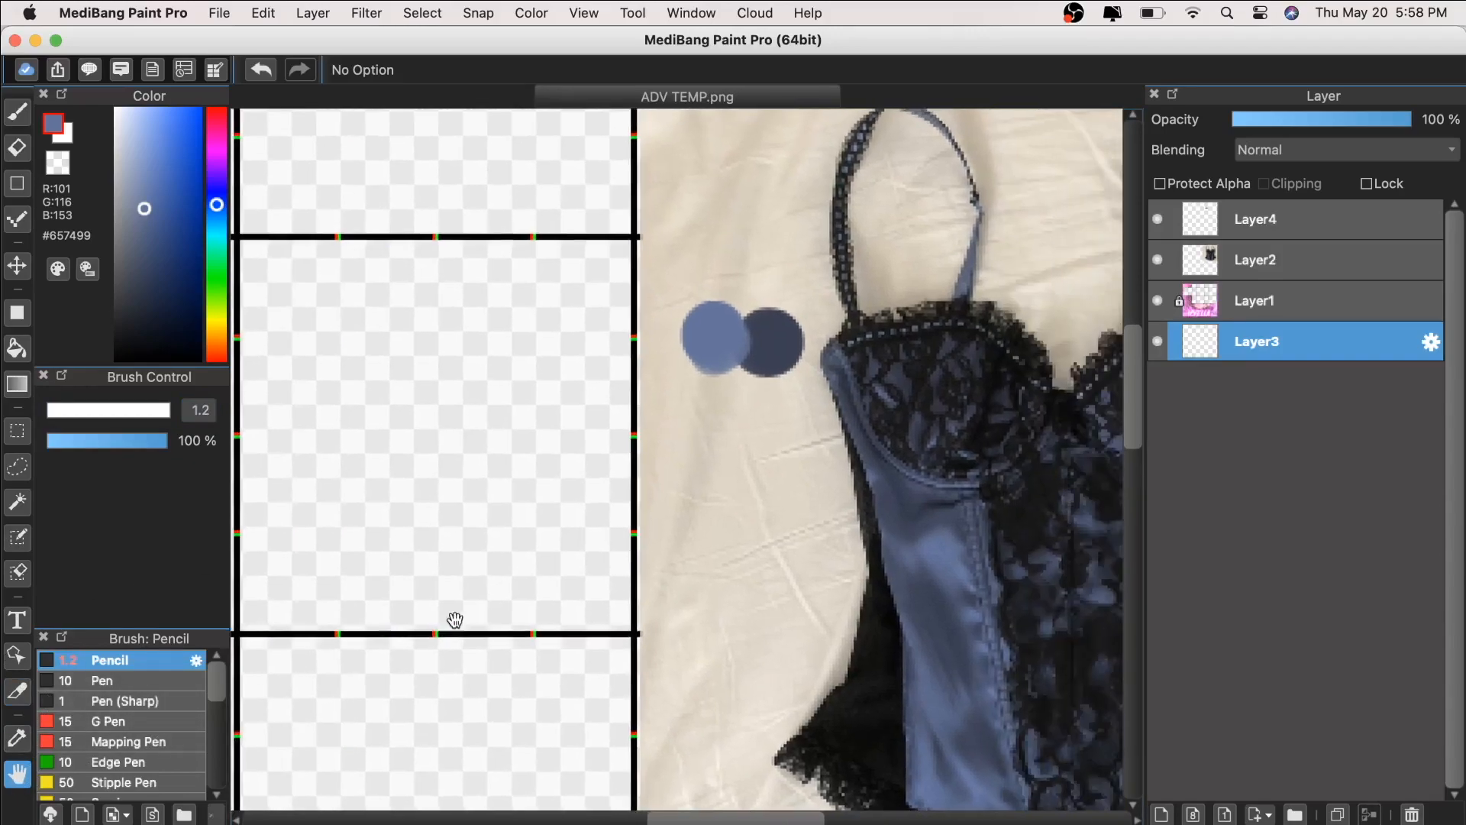
{"action": "left_click_drag", "start_coordinate": [381, 401], "coordinate": [477, 442]}
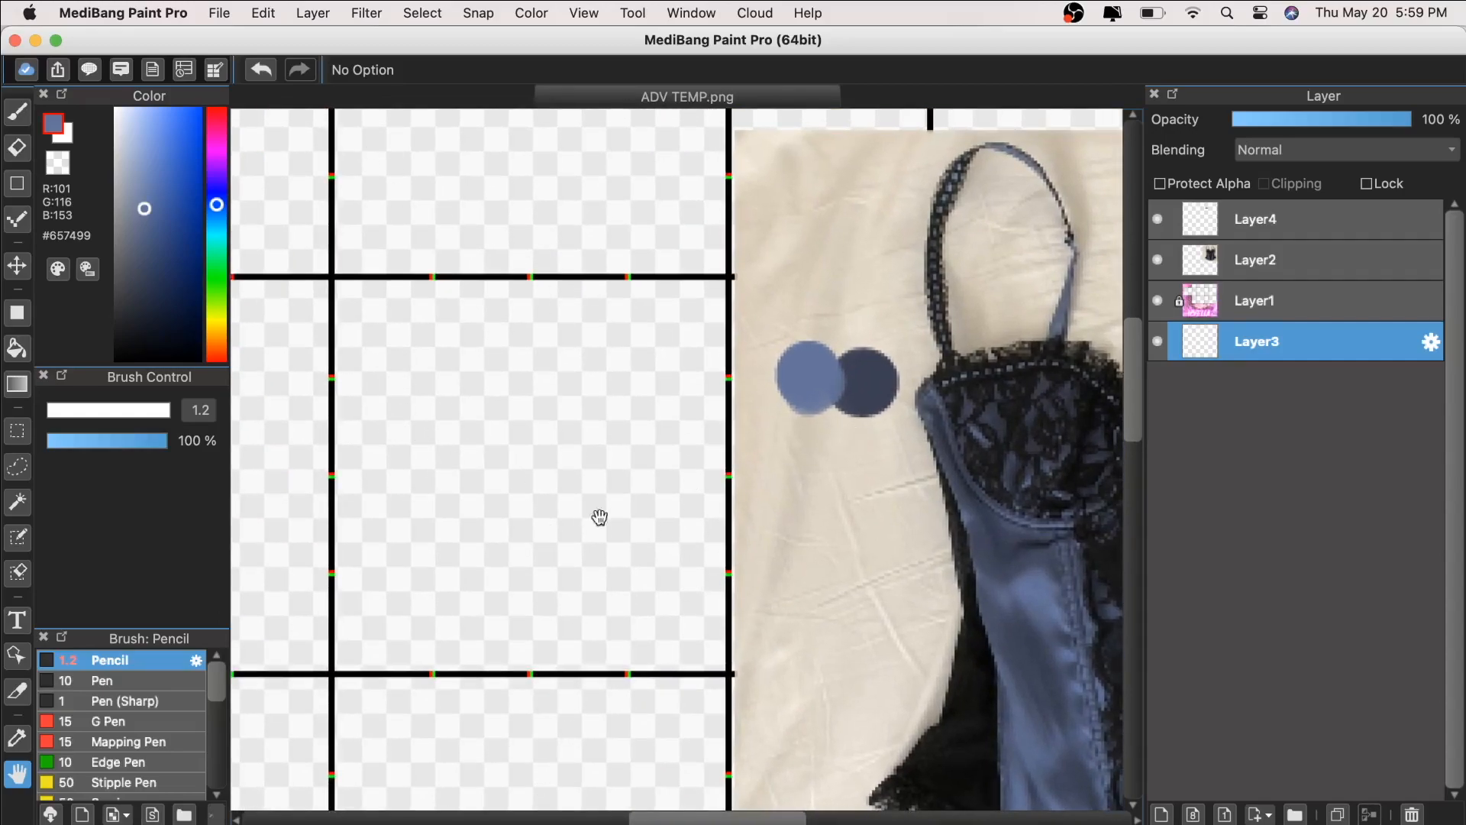
Step: Draw an upward arc in #657499 from the front square's left edge to about its middle as the cup's upper outline
{"action": "left_click_drag", "start_coordinate": [540, 565], "coordinate": [361, 530]}
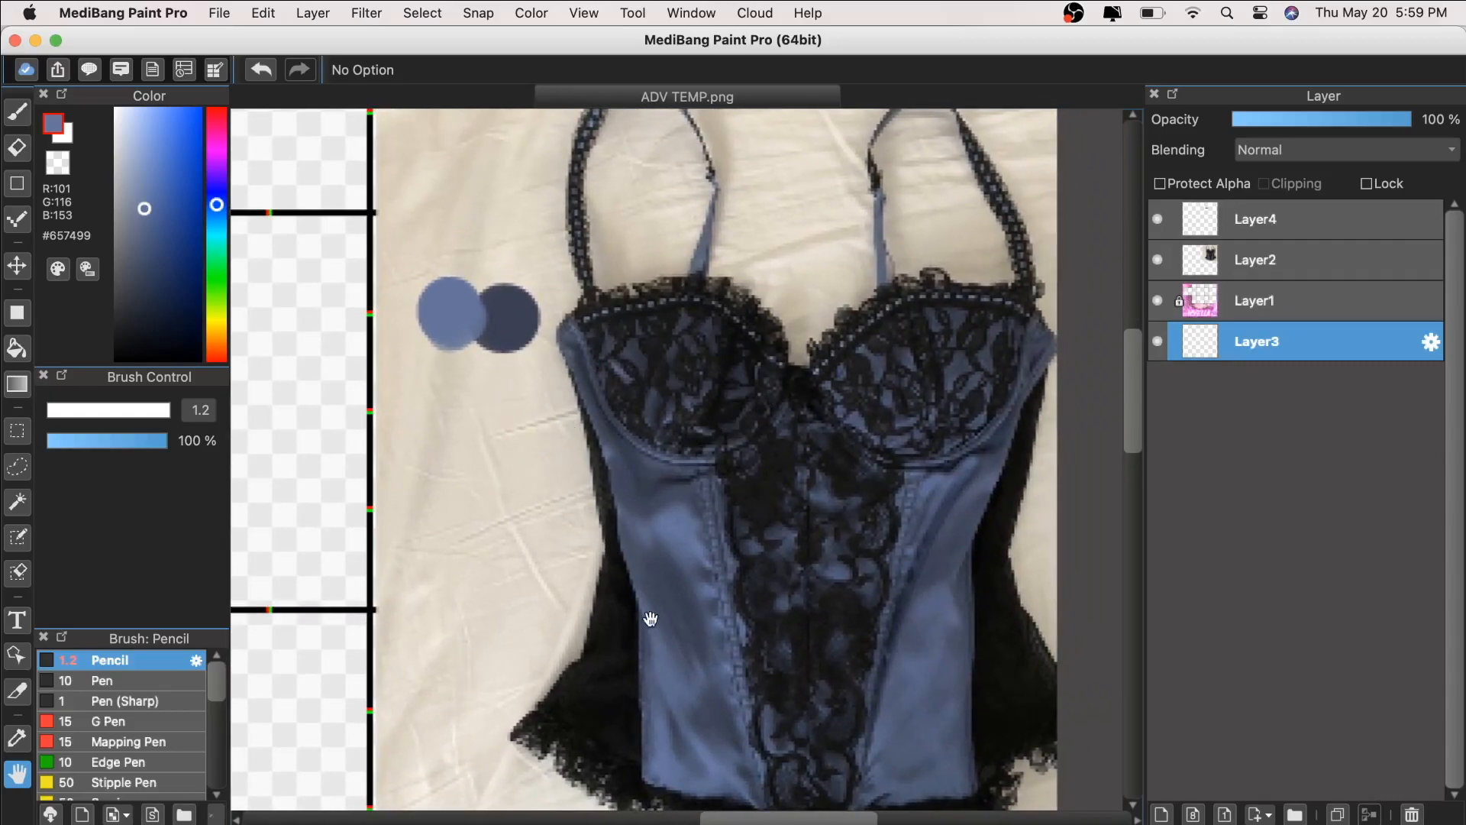
{"action": "mouse_move", "coordinate": [570, 380]}
{"action": "left_mouse_down"}
{"action": "mouse_move", "coordinate": [1015, 471]}
{"action": "mouse_move", "coordinate": [1027, 440]}
{"action": "left_mouse_up"}
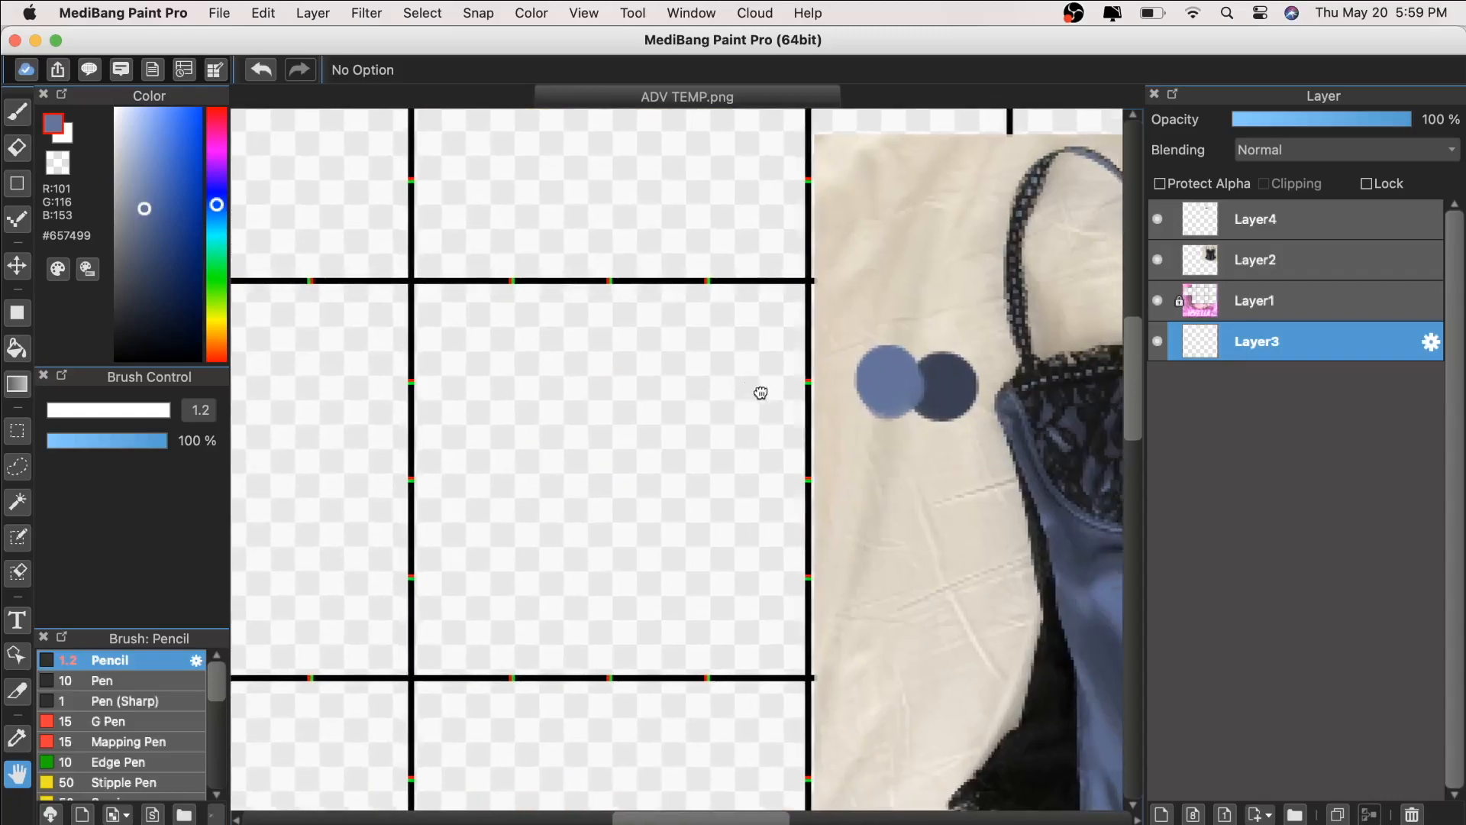
{"action": "left_click", "coordinate": [15, 116]}
{"action": "left_click_drag", "start_coordinate": [365, 369], "coordinate": [354, 381]}
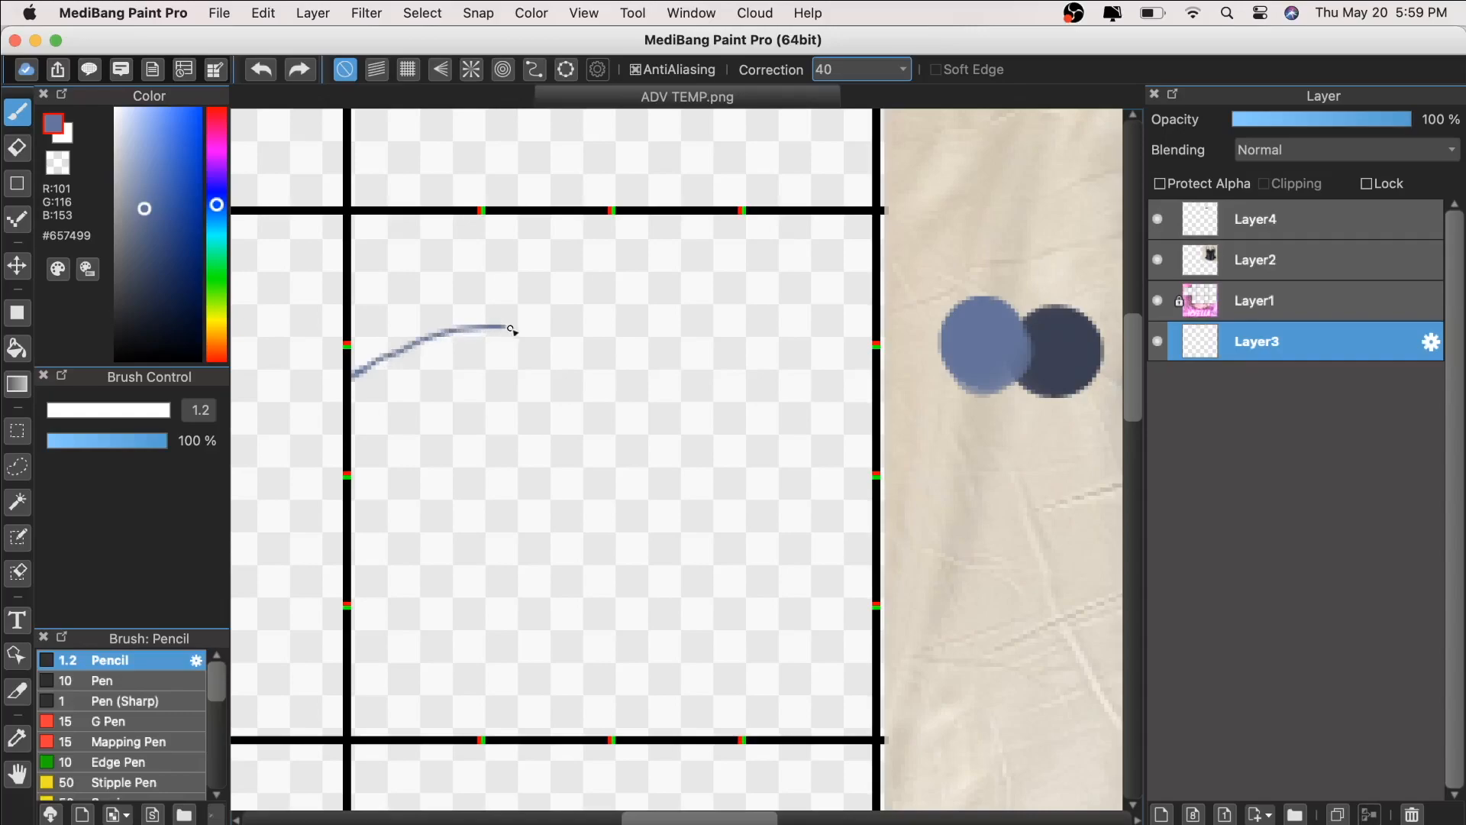
{"action": "left_click_drag", "start_coordinate": [612, 367], "coordinate": [622, 369]}
{"action": "key", "text": "super+minus"}
{"action": "key", "text": "super+minus"}
{"action": "key", "text": "super+minus"}
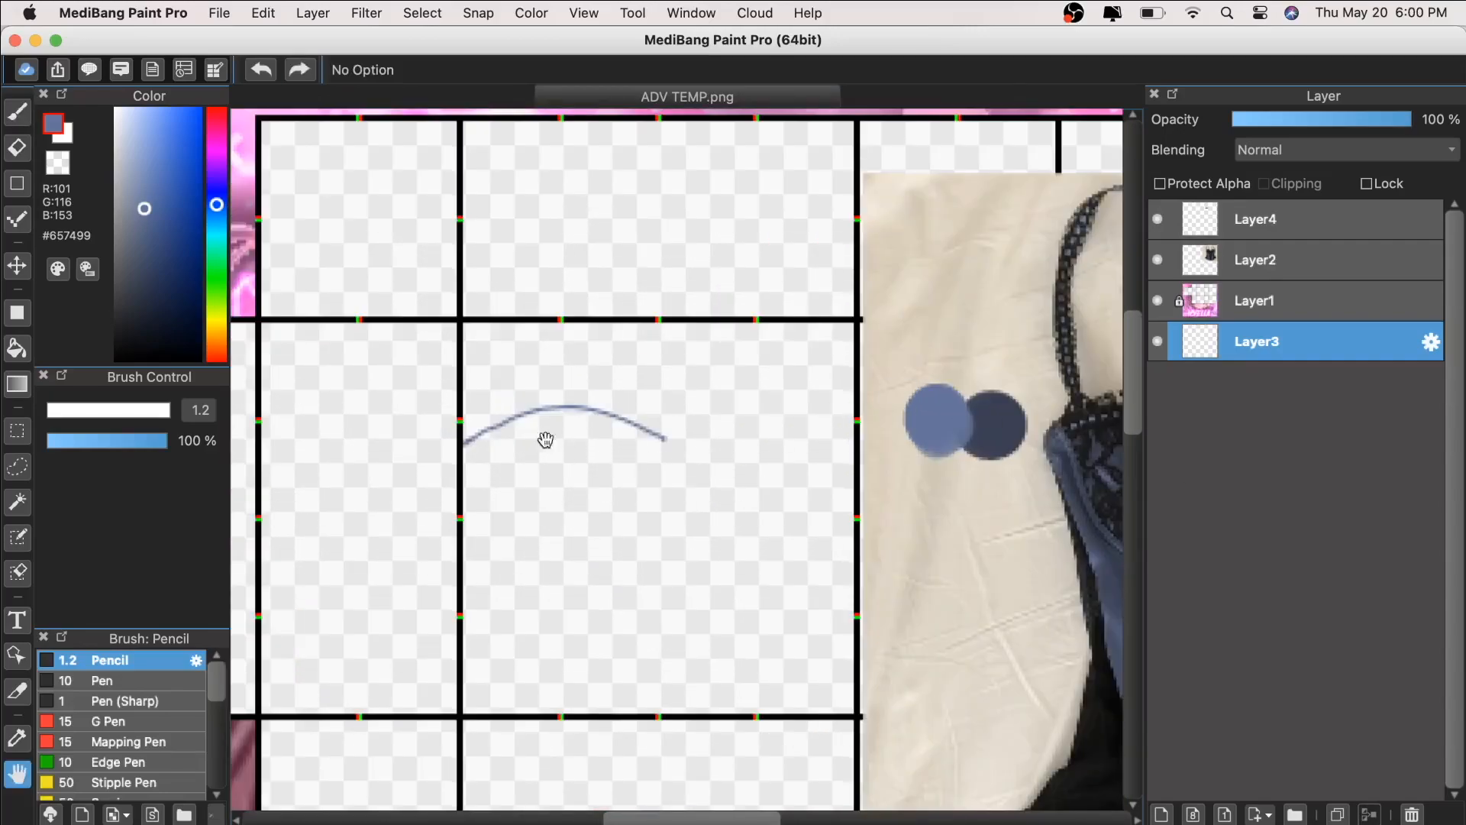
Step: Duplicate the arc's layer and rotate the copy beneath the original so both arcs join into an almond-shaped cup
{"action": "left_click", "coordinate": [1350, 813]}
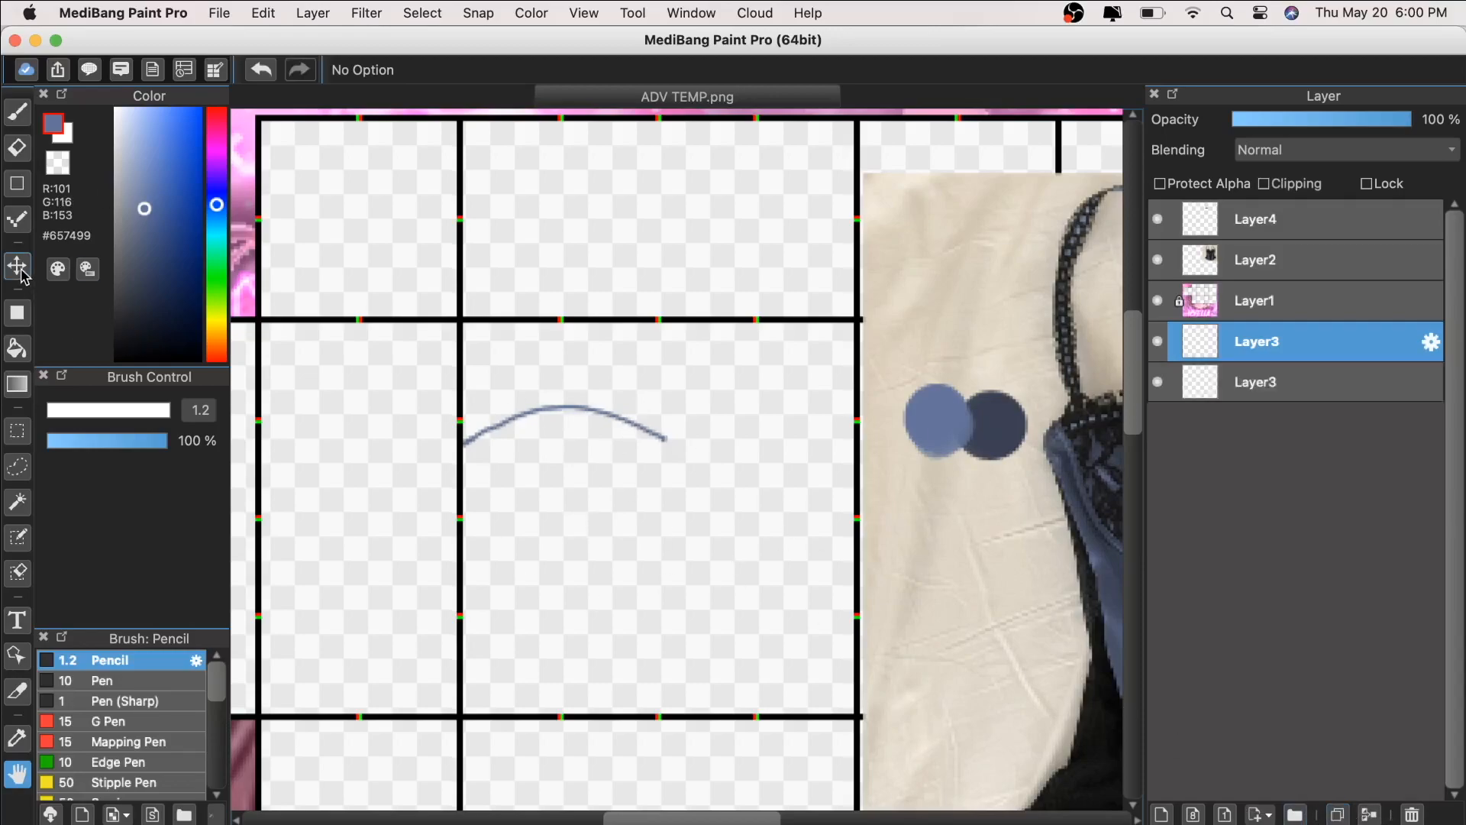
{"action": "left_click", "coordinate": [17, 266]}
{"action": "left_click_drag", "start_coordinate": [548, 567], "coordinate": [553, 628]}
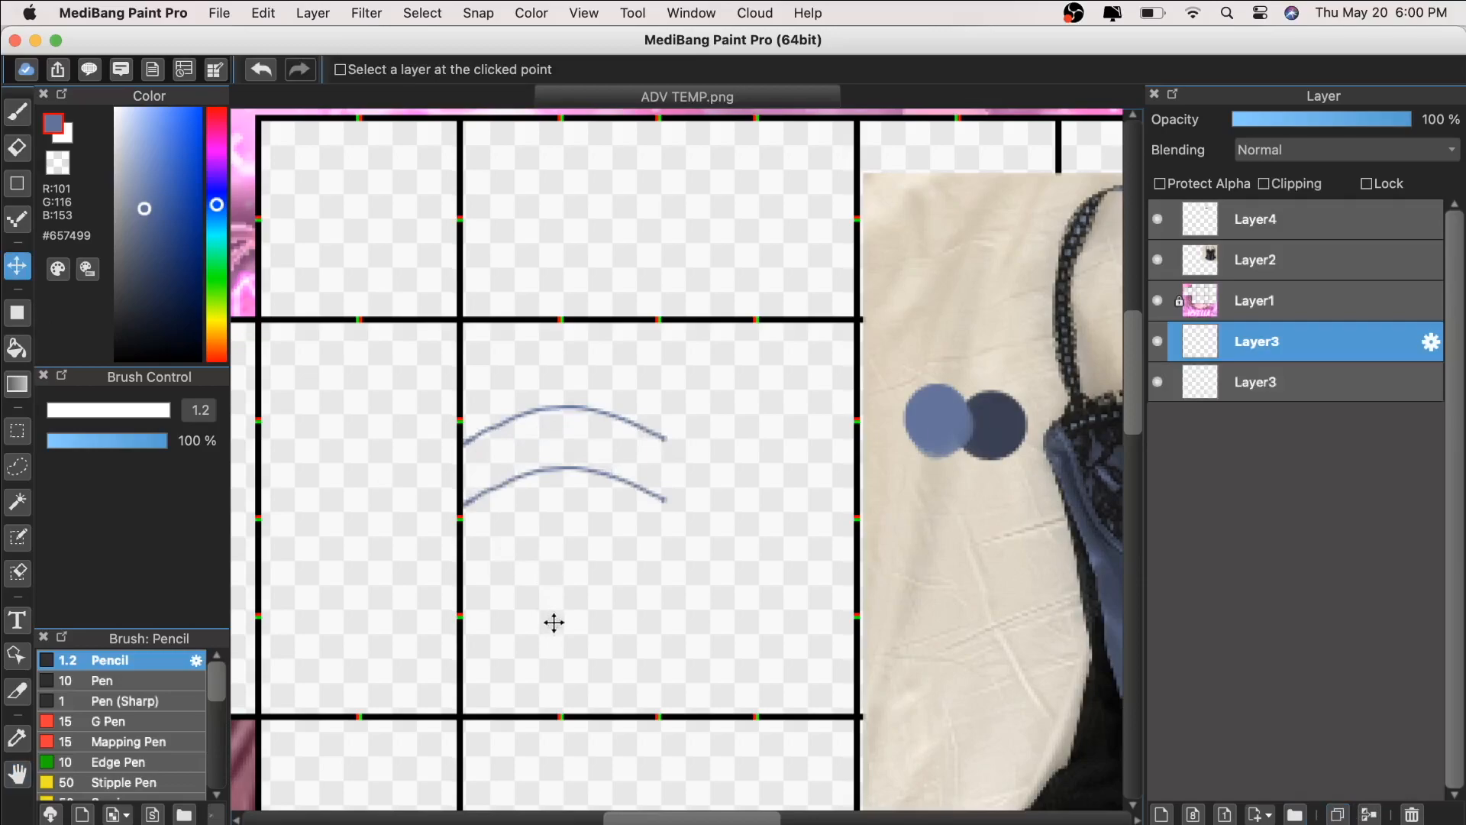
{"action": "key", "text": "super+t"}
{"action": "left_click_drag", "start_coordinate": [749, 448], "coordinate": [436, 538]}
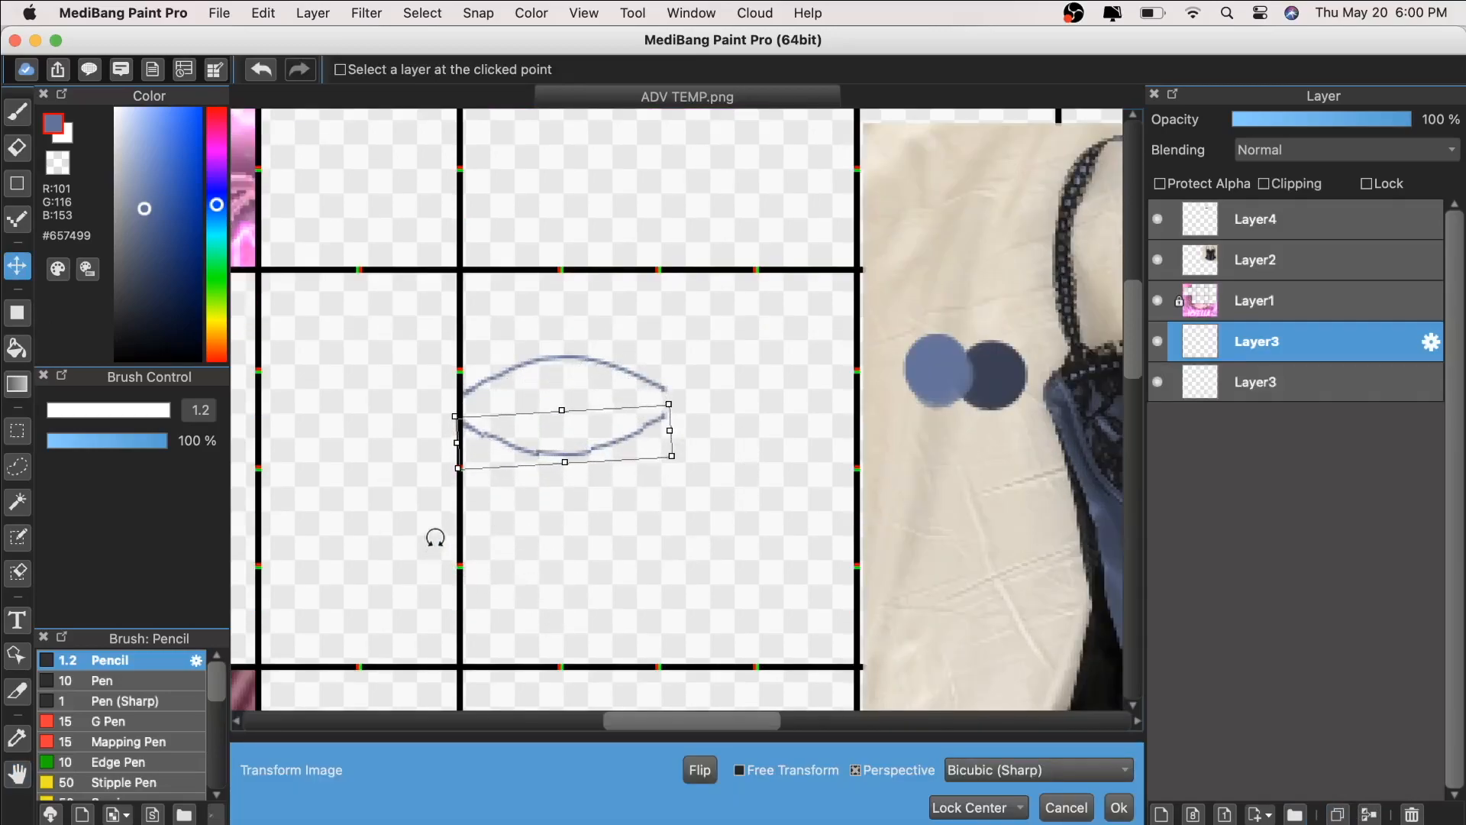
{"action": "mouse_move", "coordinate": [581, 434]}
{"action": "left_mouse_down"}
{"action": "mouse_move", "coordinate": [562, 435]}
{"action": "mouse_move", "coordinate": [570, 420]}
{"action": "left_mouse_up"}
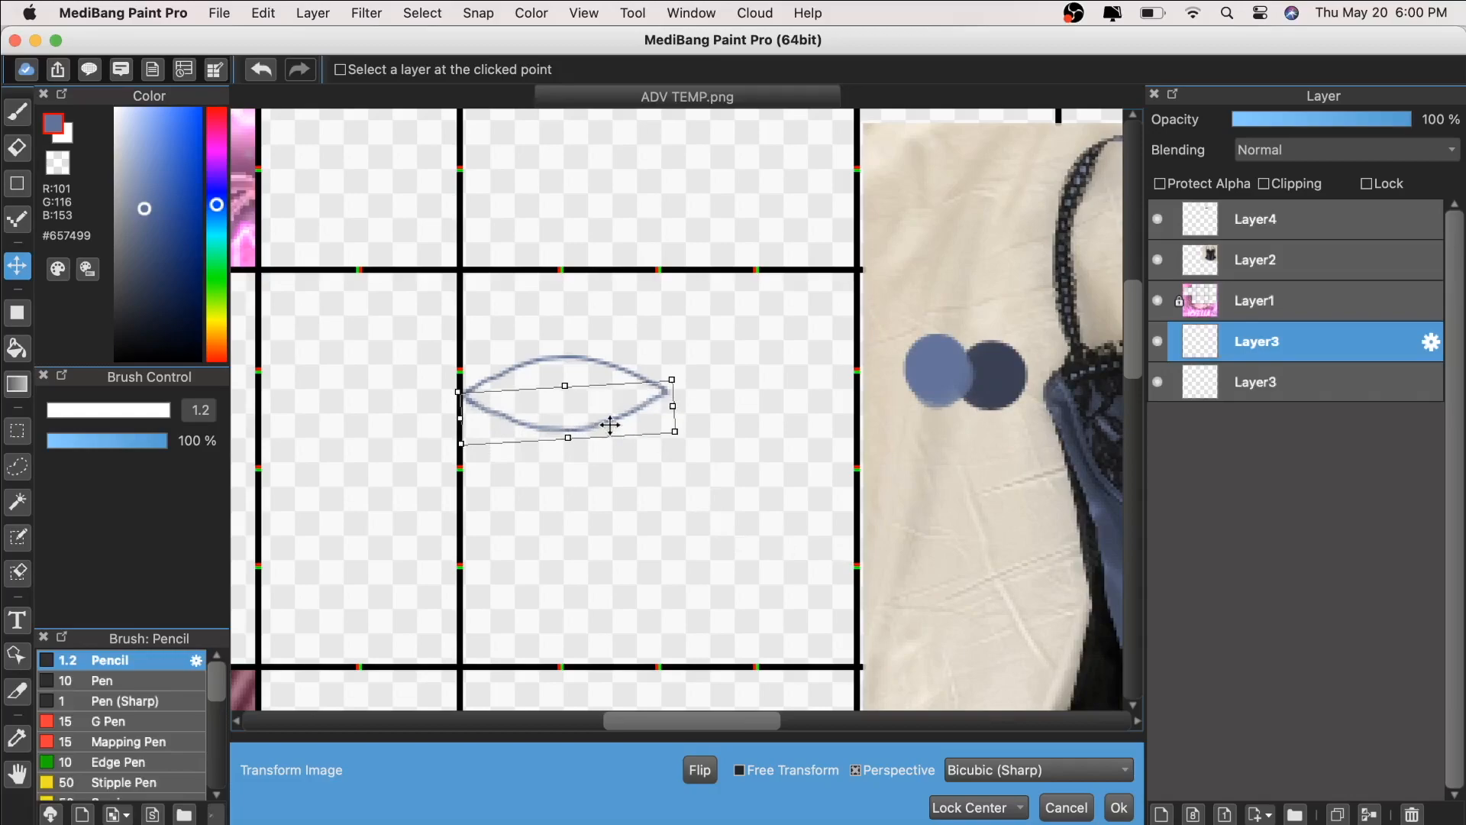
{"action": "left_click", "coordinate": [1118, 807]}
Step: Merge the rotated arc copy with the original arc's layer
{"action": "key", "text": "super+minus"}
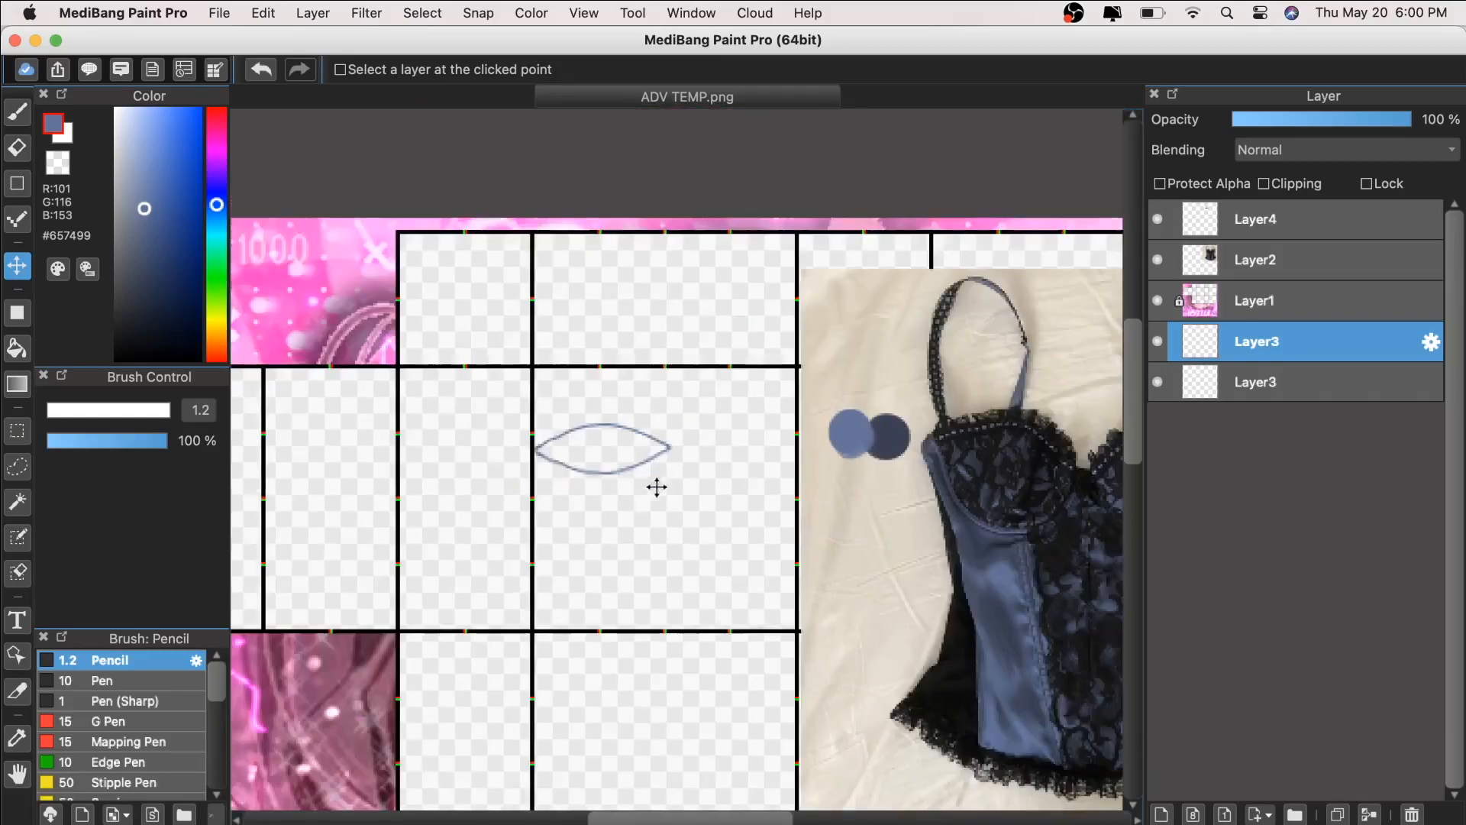
{"action": "key", "text": "super+plus"}
{"action": "key", "text": "super+plus"}
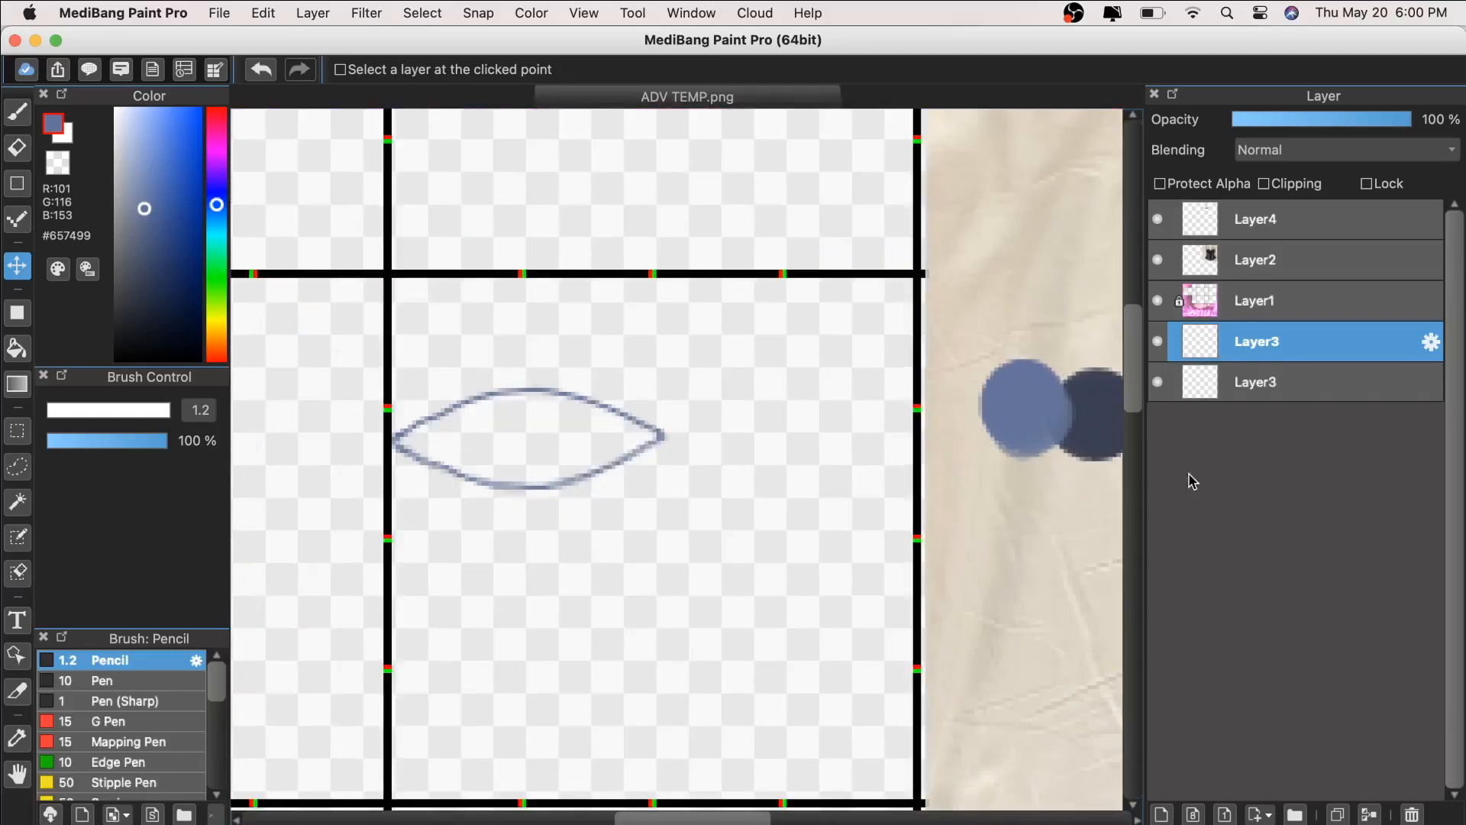
{"action": "left_click", "coordinate": [1371, 814]}
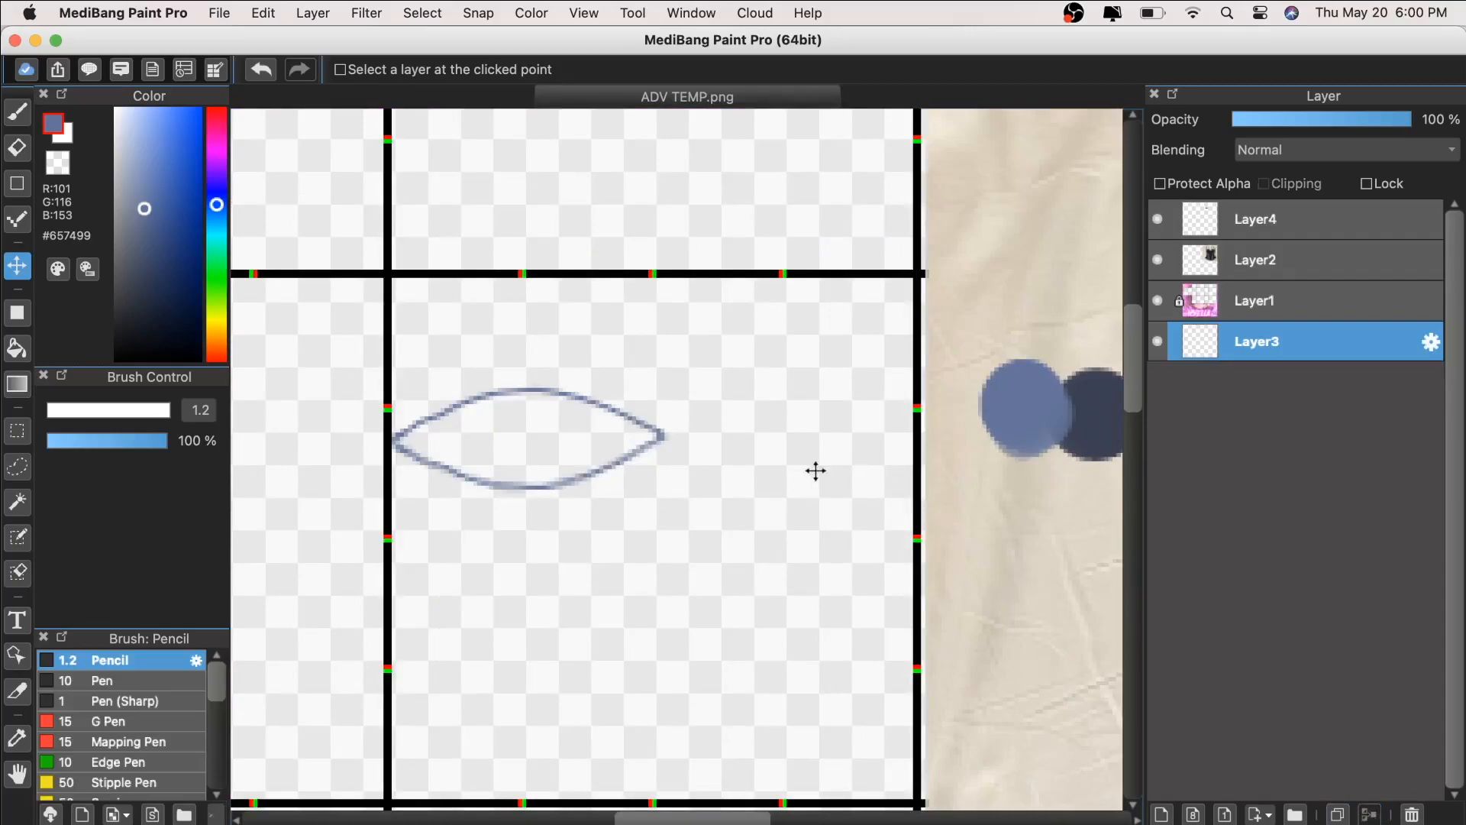
Step: Draw a straight, slightly slanted seam line from the cup's lower curve down towards the lower part of the front square
{"action": "key", "text": "super+minus"}
{"action": "left_click", "coordinate": [261, 70]}
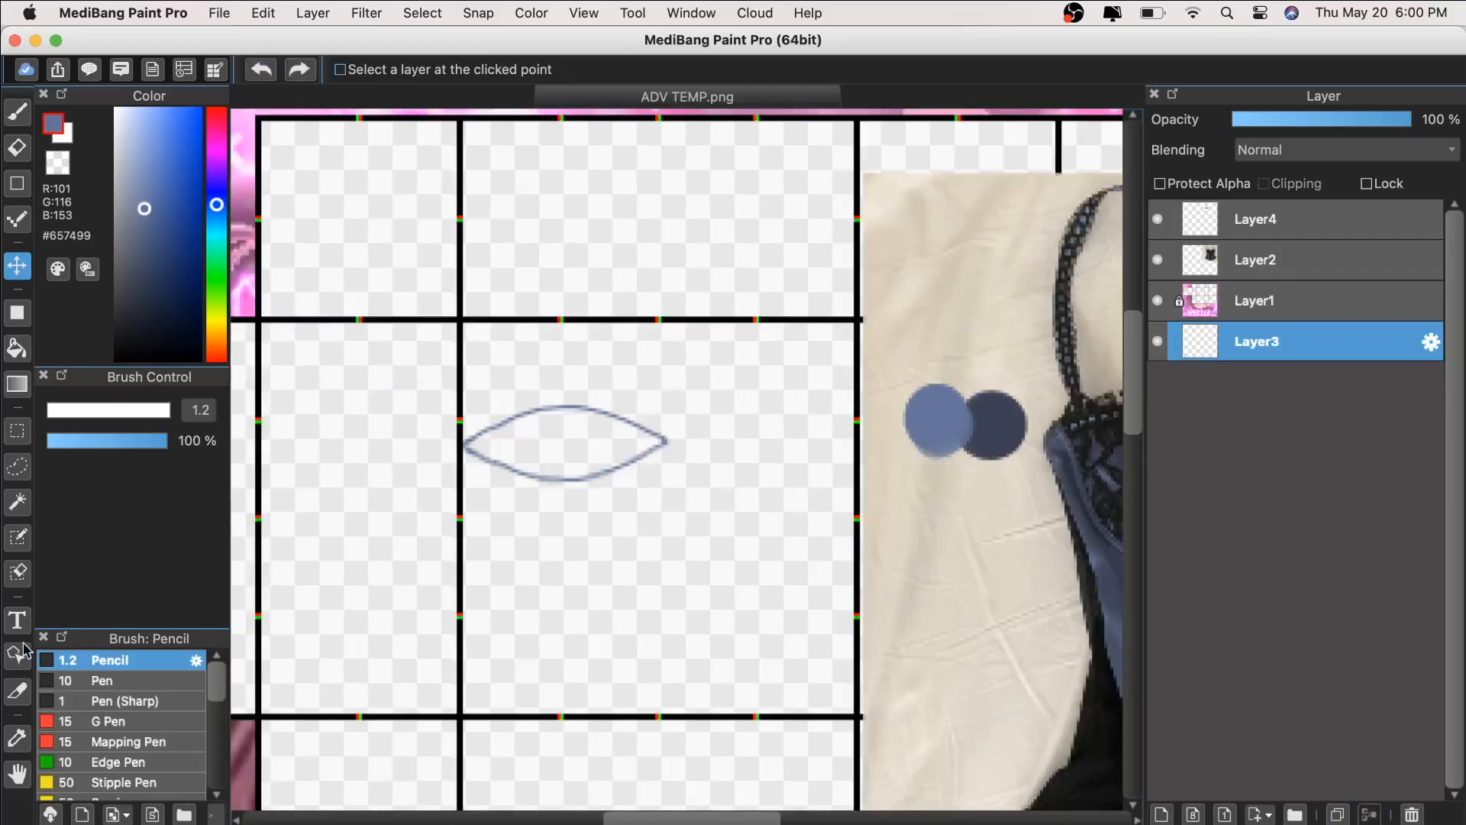
{"action": "left_click", "coordinate": [18, 772]}
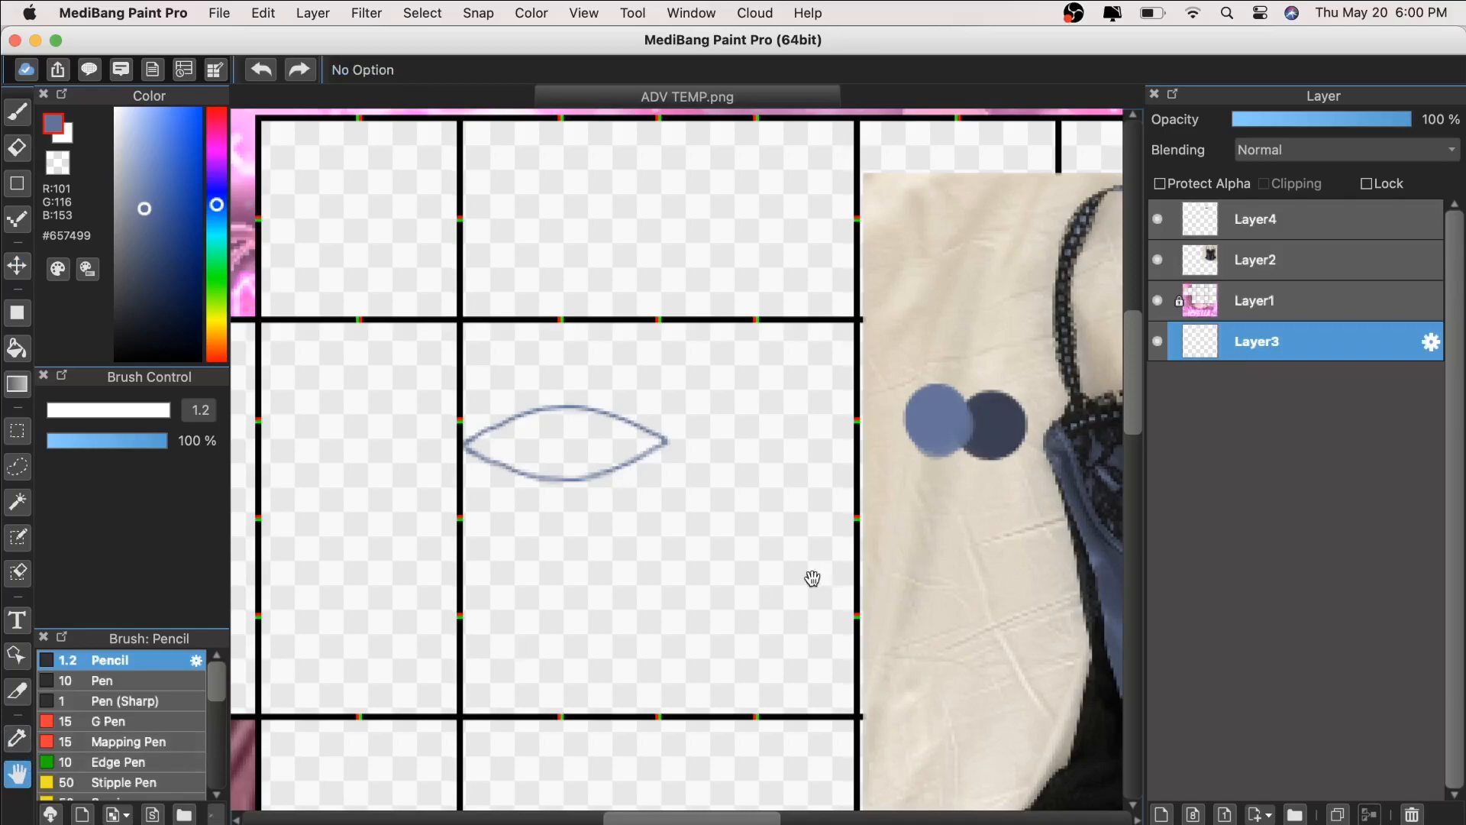
{"action": "scroll", "coordinate": [825, 575], "scroll_direction": "right", "scroll_amount": 10}
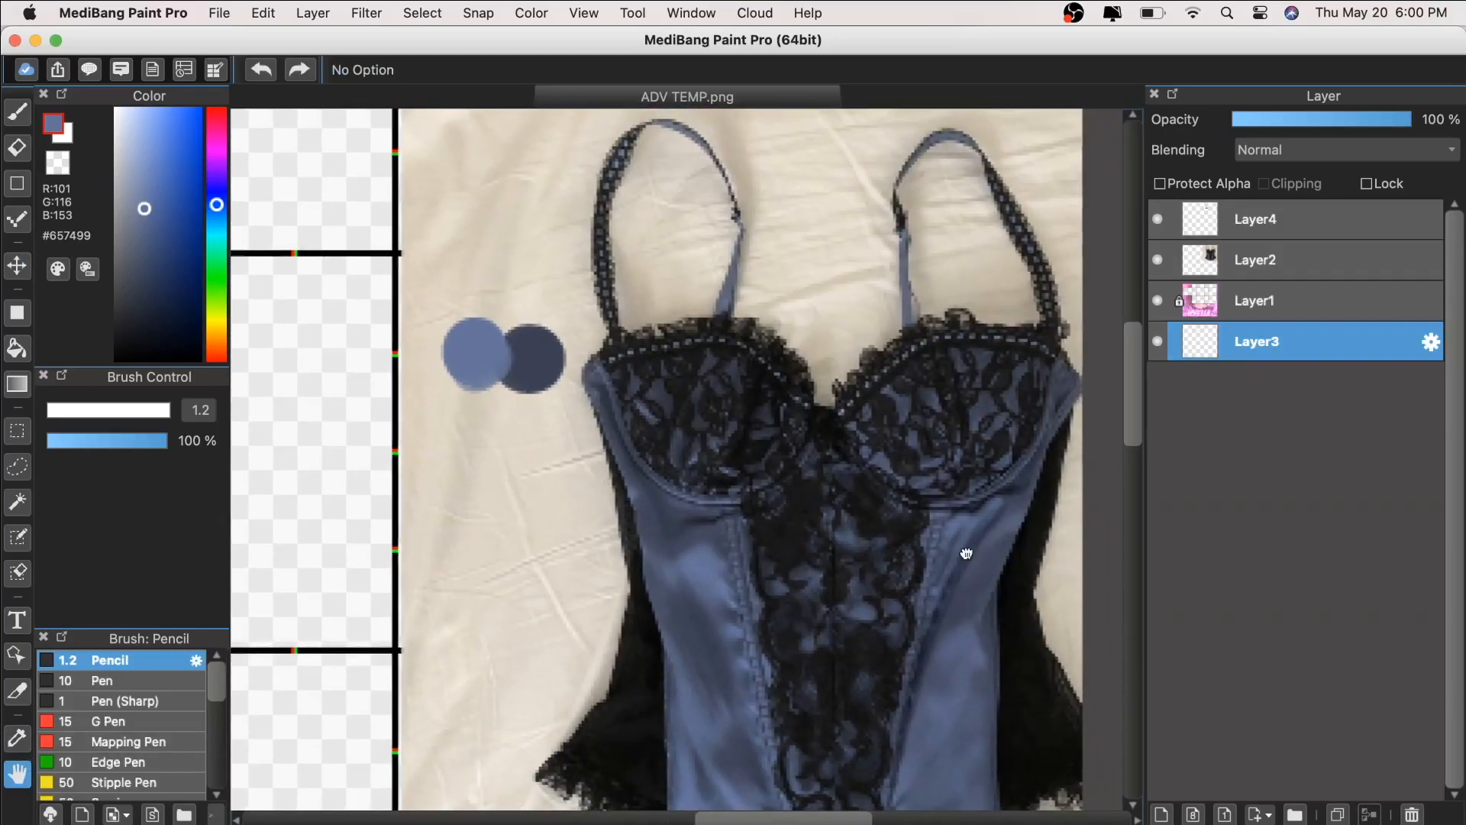
{"action": "scroll", "coordinate": [794, 503], "scroll_direction": "left", "scroll_amount": 10}
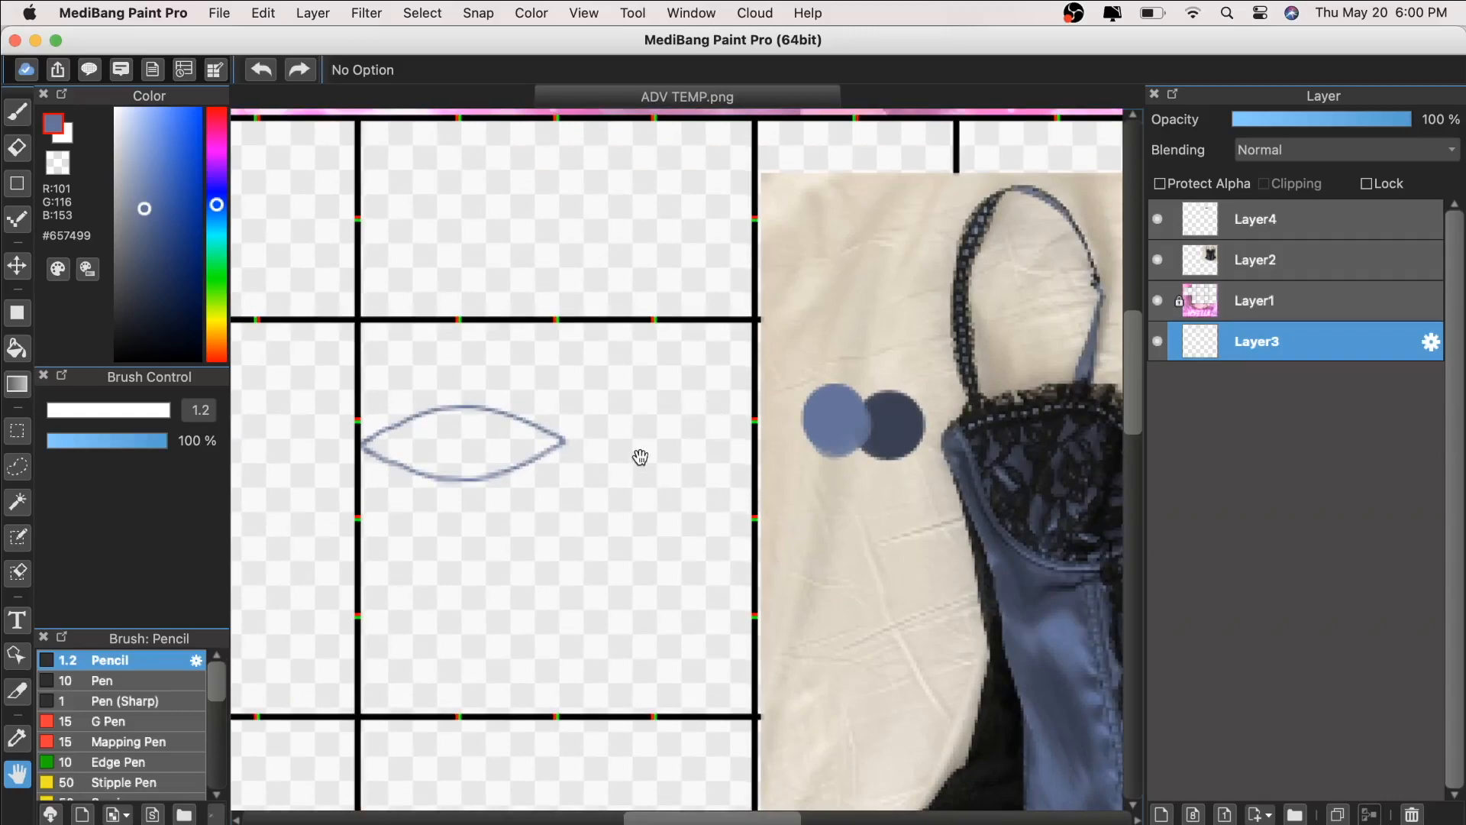
{"action": "scroll", "coordinate": [581, 508], "scroll_direction": "left", "scroll_amount": 1}
{"action": "left_click", "coordinate": [17, 112]}
{"action": "scroll", "coordinate": [632, 422], "scroll_direction": "down", "scroll_amount": 2}
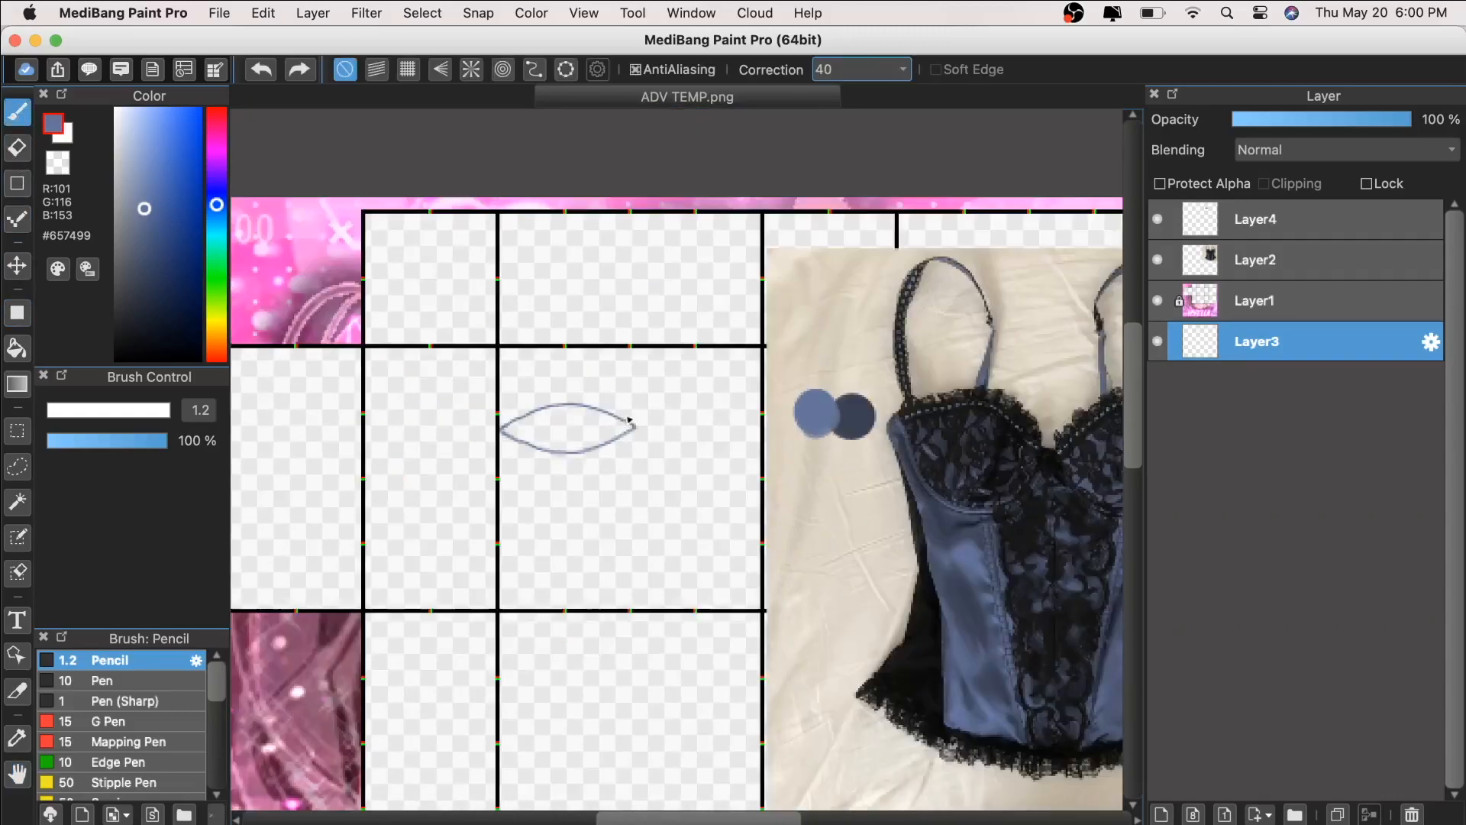
{"action": "scroll", "coordinate": [488, 378], "scroll_direction": "up", "scroll_amount": 2}
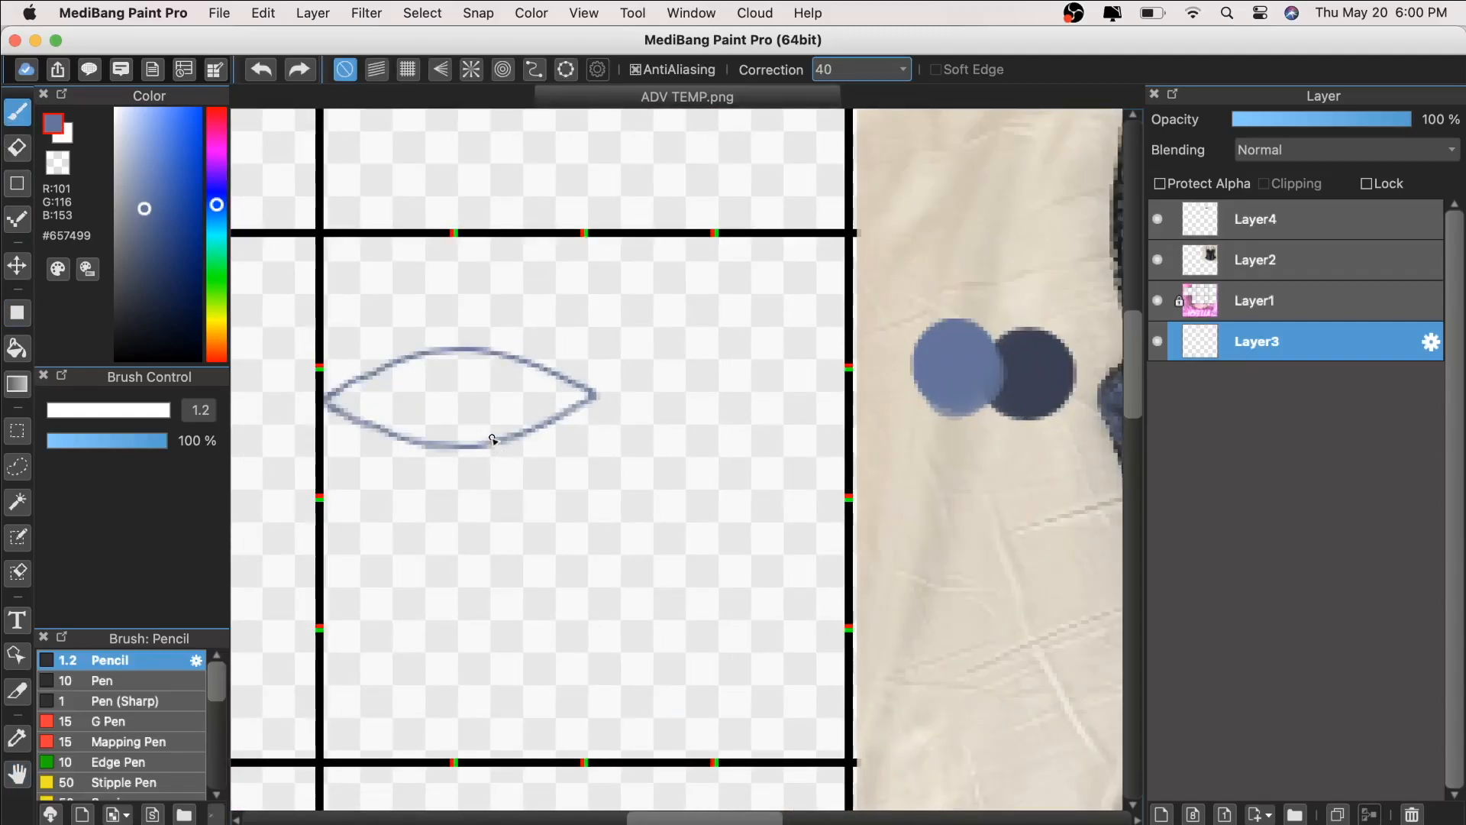
{"action": "left_click", "coordinate": [492, 443]}
{"action": "left_click", "coordinate": [526, 641], "text": "shift"}
{"action": "scroll", "coordinate": [536, 626], "scroll_direction": "down", "scroll_amount": 5}
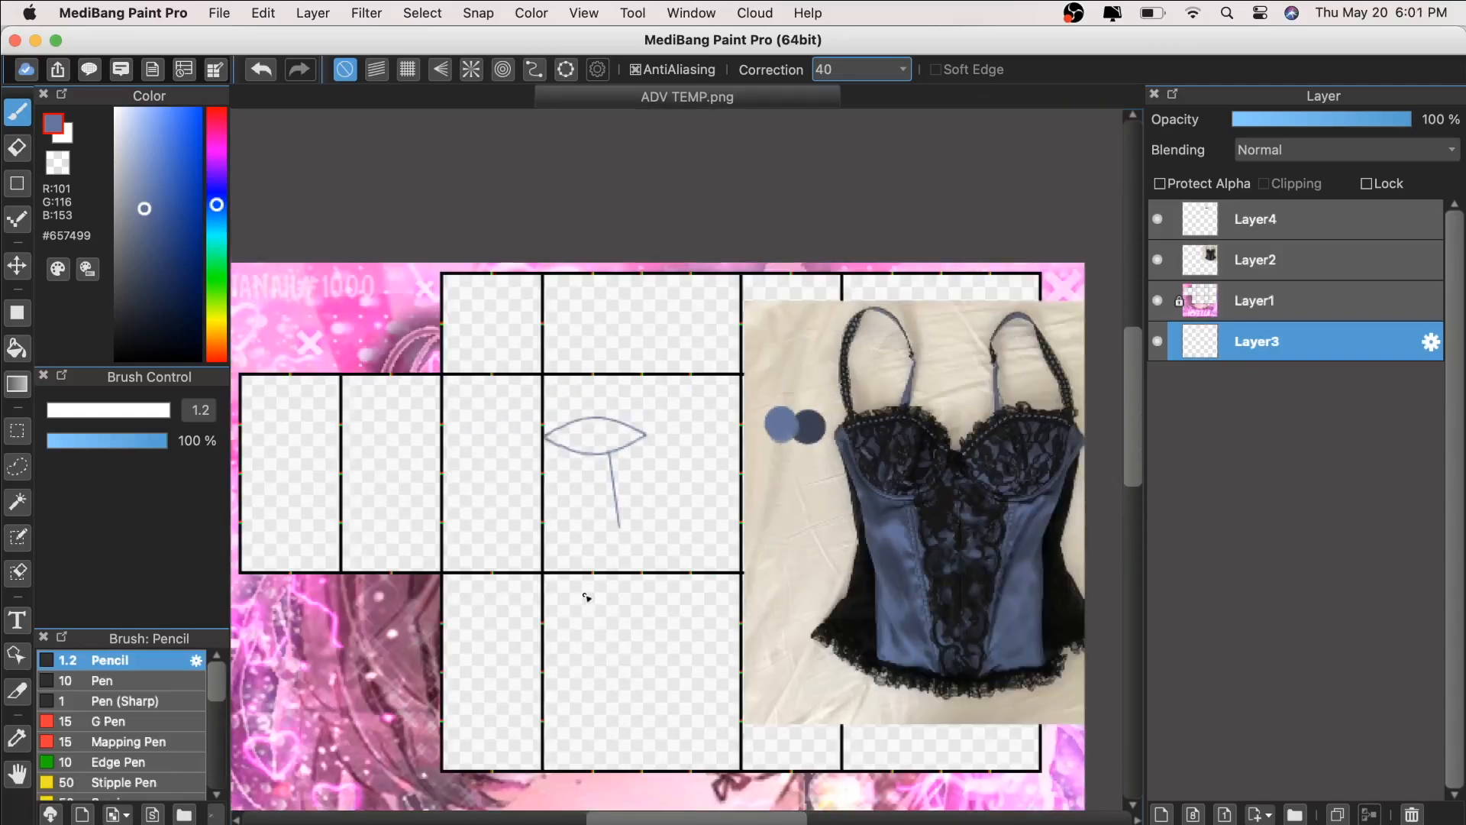
Step: Draw a horizontal hem line below the seam across the left half of the front square, using the crisscross snap
{"action": "scroll", "coordinate": [595, 571], "scroll_direction": "up", "scroll_amount": 2}
{"action": "scroll", "coordinate": [571, 656], "scroll_direction": "up", "scroll_amount": 3}
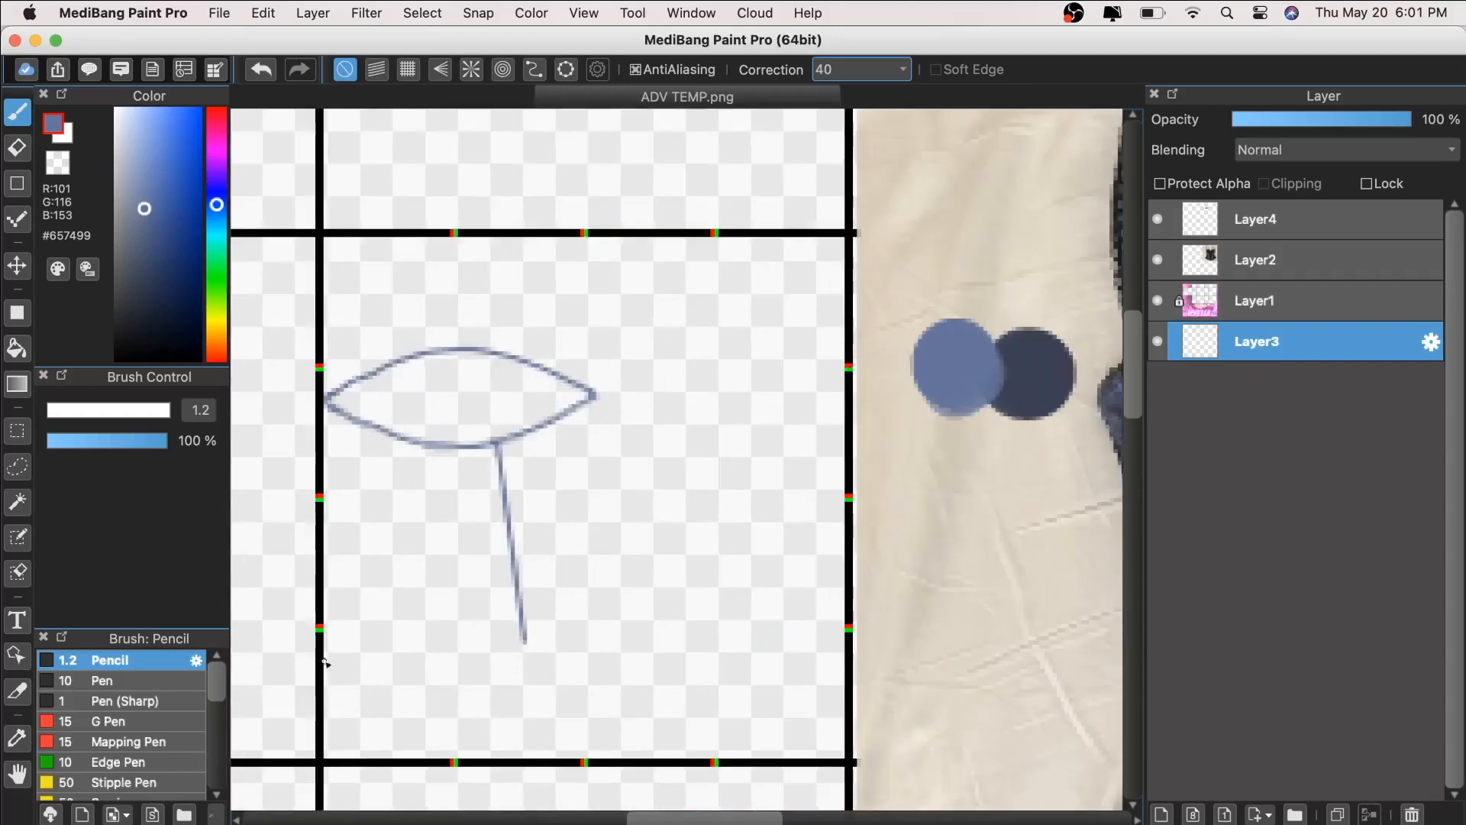
{"action": "left_click_drag", "start_coordinate": [324, 656], "coordinate": [596, 653]}
{"action": "left_click", "coordinate": [262, 69]}
{"action": "left_click", "coordinate": [408, 70]}
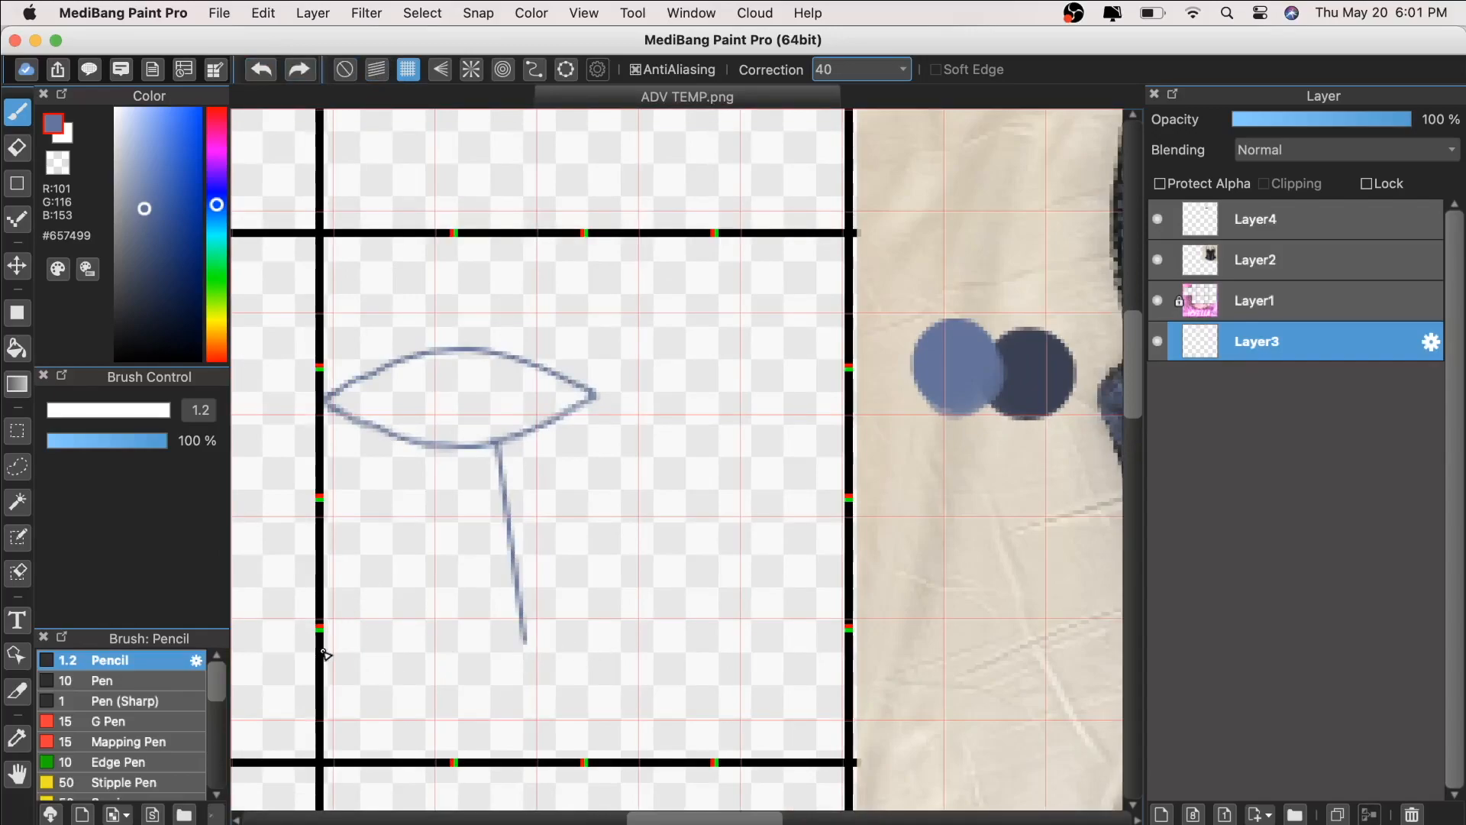
{"action": "left_click_drag", "start_coordinate": [324, 655], "coordinate": [589, 656]}
{"action": "key", "text": "super+minus"}
{"action": "key", "text": "super+equal"}
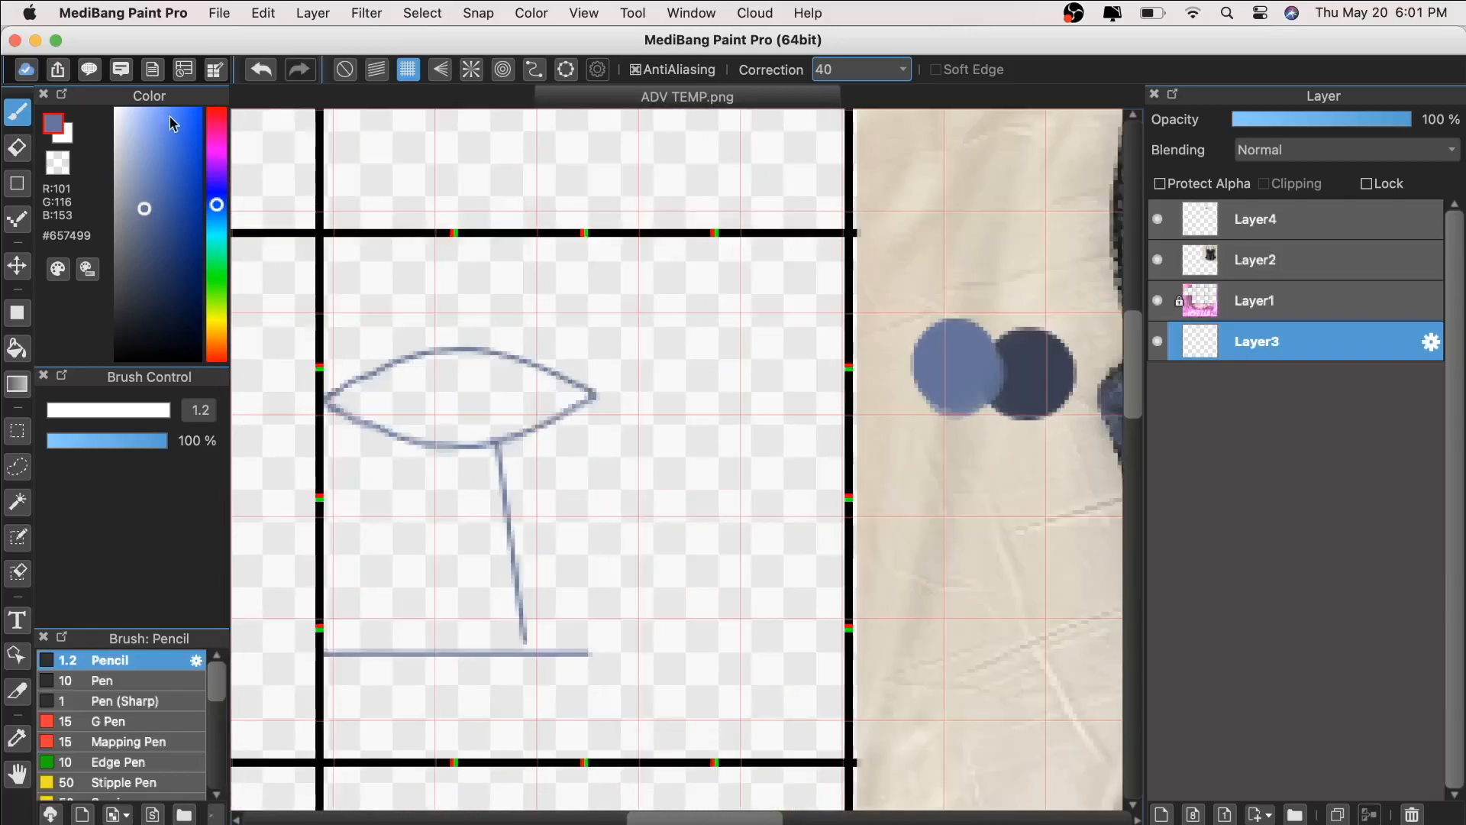
Step: Turn the snap off and extend the slanted seam line down to the hem line
{"action": "left_click", "coordinate": [354, 75]}
{"action": "key", "text": "super+equal"}
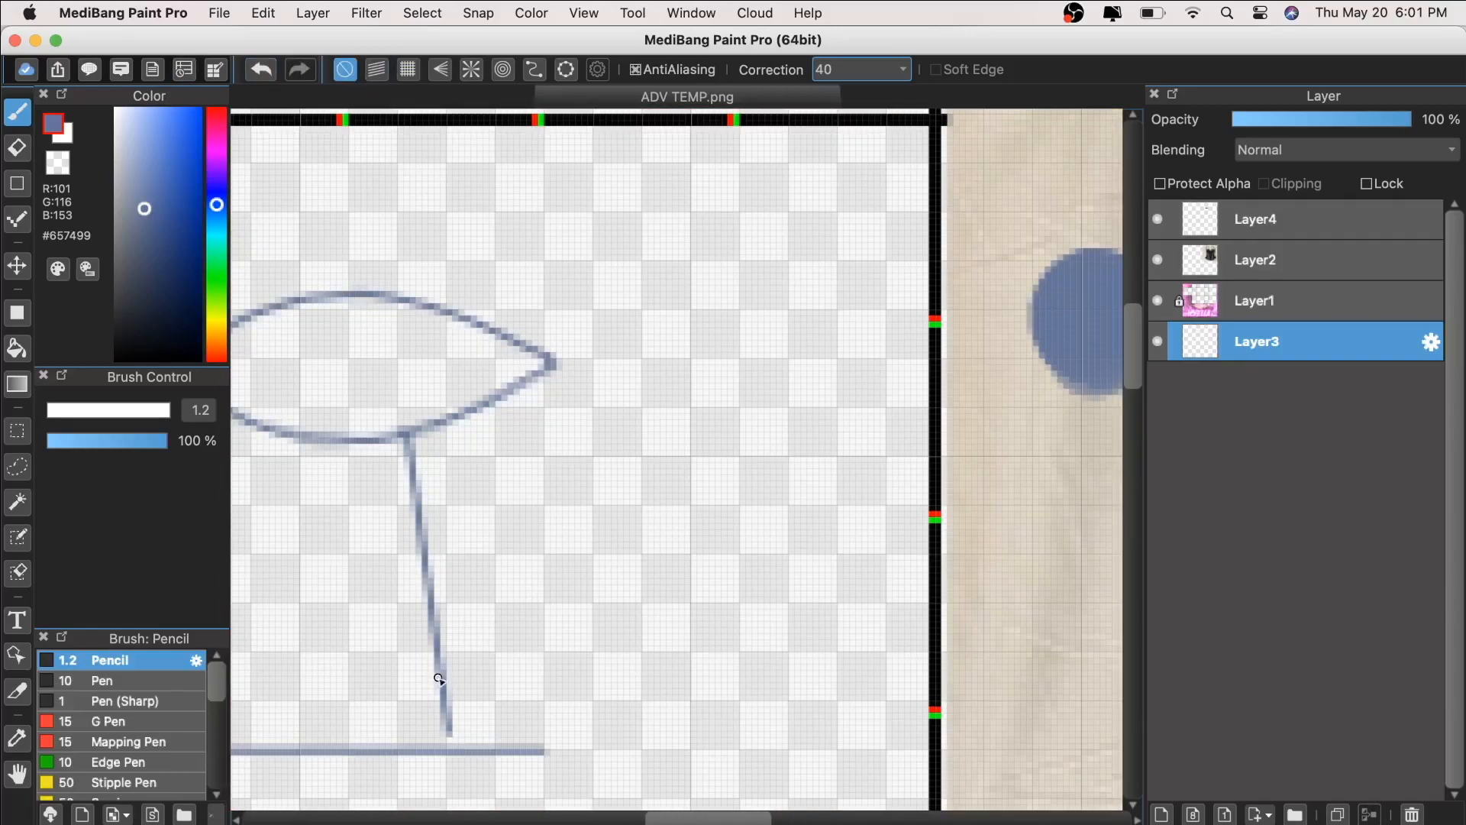
{"action": "left_click_drag", "start_coordinate": [445, 686], "coordinate": [451, 752]}
{"action": "key", "text": "super+minus"}
{"action": "key", "text": "super+minus"}
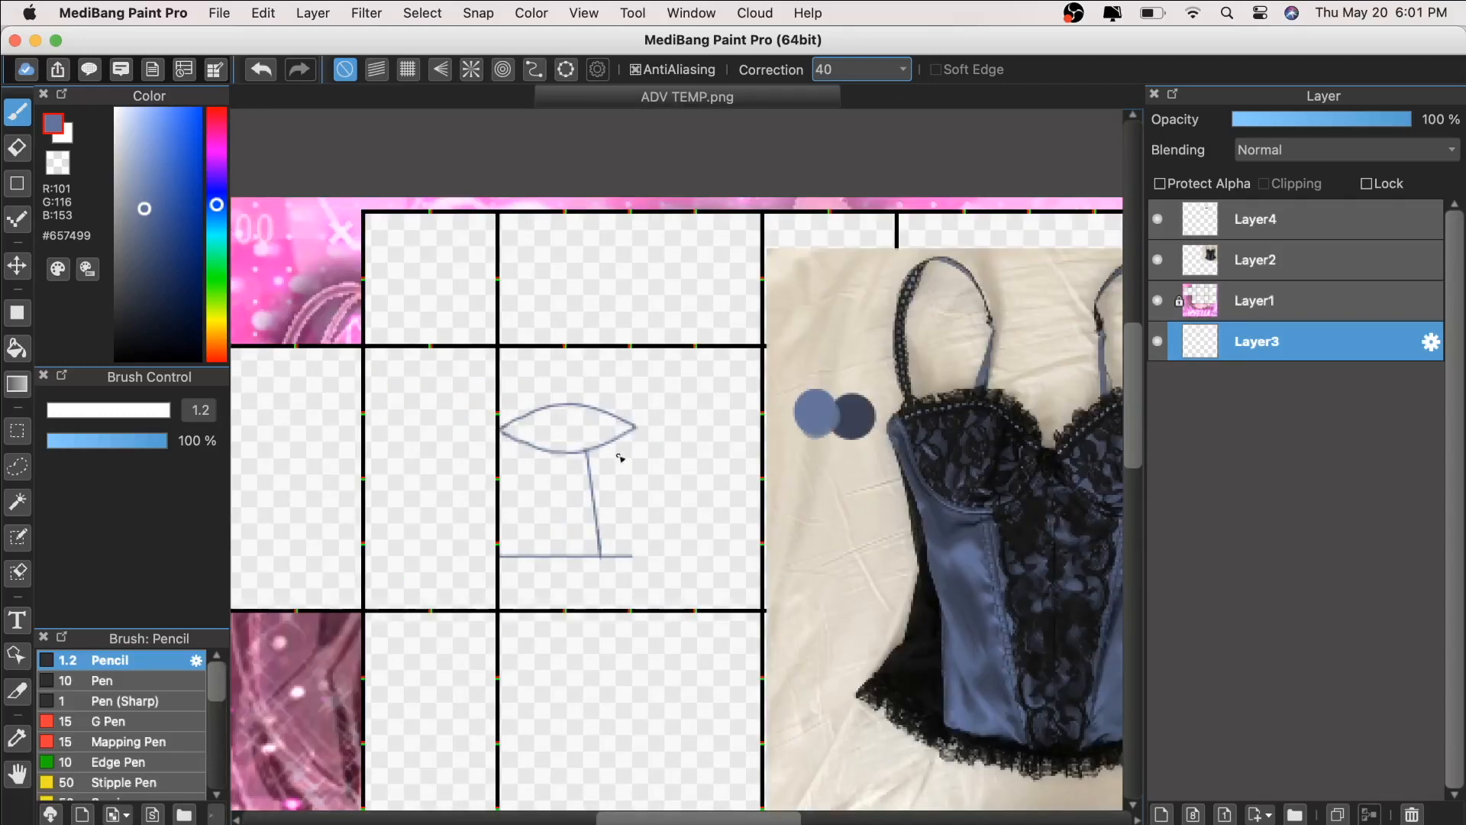
Step: Compare the front sketch's proportions with the cups, seams and hem in the corset photo
{"action": "left_click", "coordinate": [8, 777]}
{"action": "left_click_drag", "start_coordinate": [563, 304], "coordinate": [516, 379]}
{"action": "key", "text": "super+equal"}
{"action": "left_click_drag", "start_coordinate": [613, 402], "coordinate": [719, 414]}
{"action": "left_click_drag", "start_coordinate": [554, 413], "coordinate": [583, 379]}
{"action": "key", "text": "super+equal"}
{"action": "left_click_drag", "start_coordinate": [634, 433], "coordinate": [644, 409]}
{"action": "left_click_drag", "start_coordinate": [691, 478], "coordinate": [542, 450]}
{"action": "key", "text": "super+minus"}
{"action": "key", "text": "super+minus"}
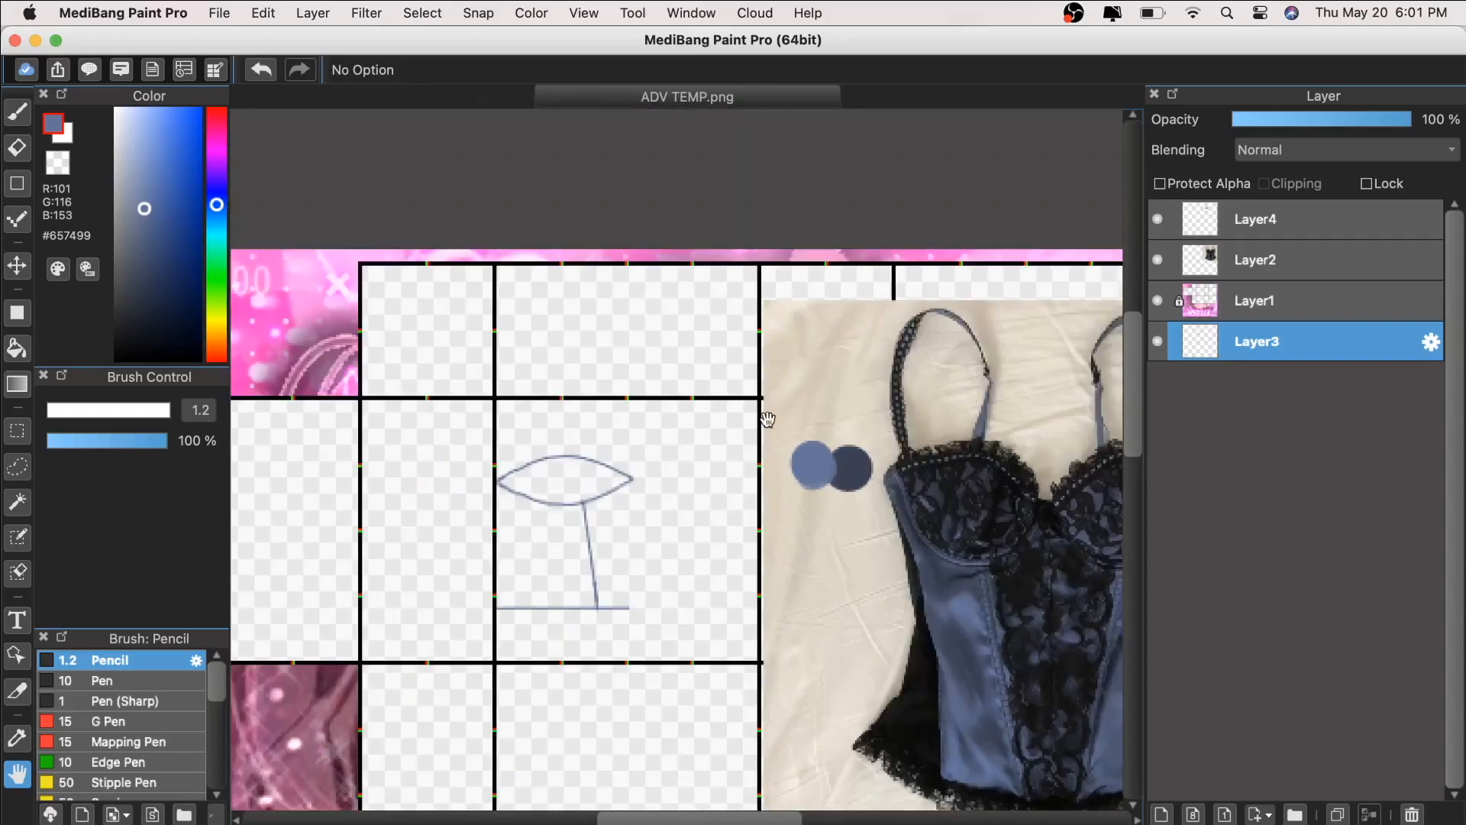
{"action": "left_click_drag", "start_coordinate": [869, 432], "coordinate": [795, 392]}
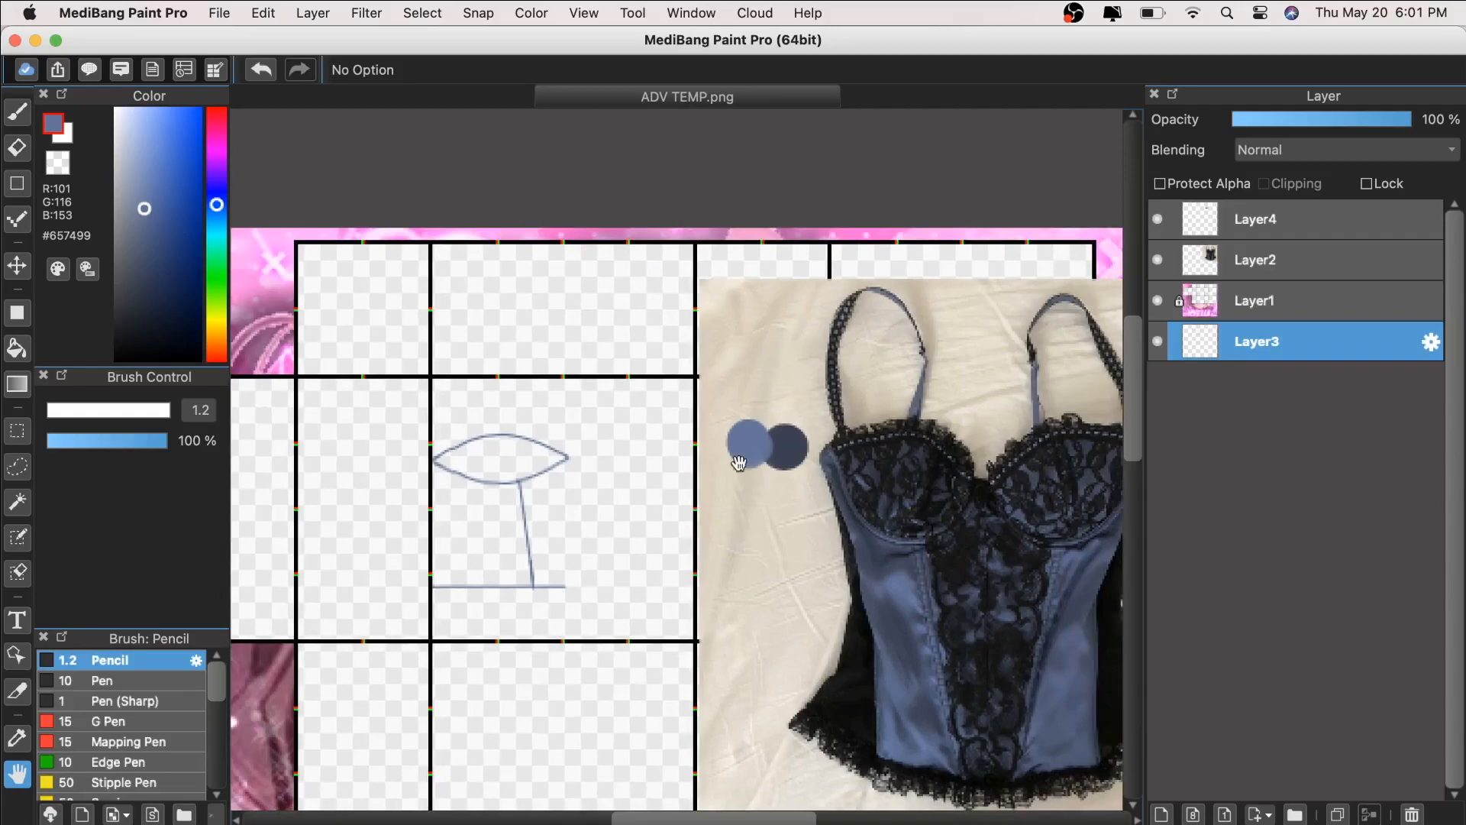
{"action": "key", "text": "super+minus"}
{"action": "left_click_drag", "start_coordinate": [639, 497], "coordinate": [817, 520]}
{"action": "key", "text": "super+equal"}
{"action": "key", "text": "super+equal"}
Step: With the crisscross snap, draw two horizontal lines across the adjoining side panel, continuing the cup's corner and the hem
{"action": "left_click", "coordinate": [20, 121]}
{"action": "key", "text": "super+equal"}
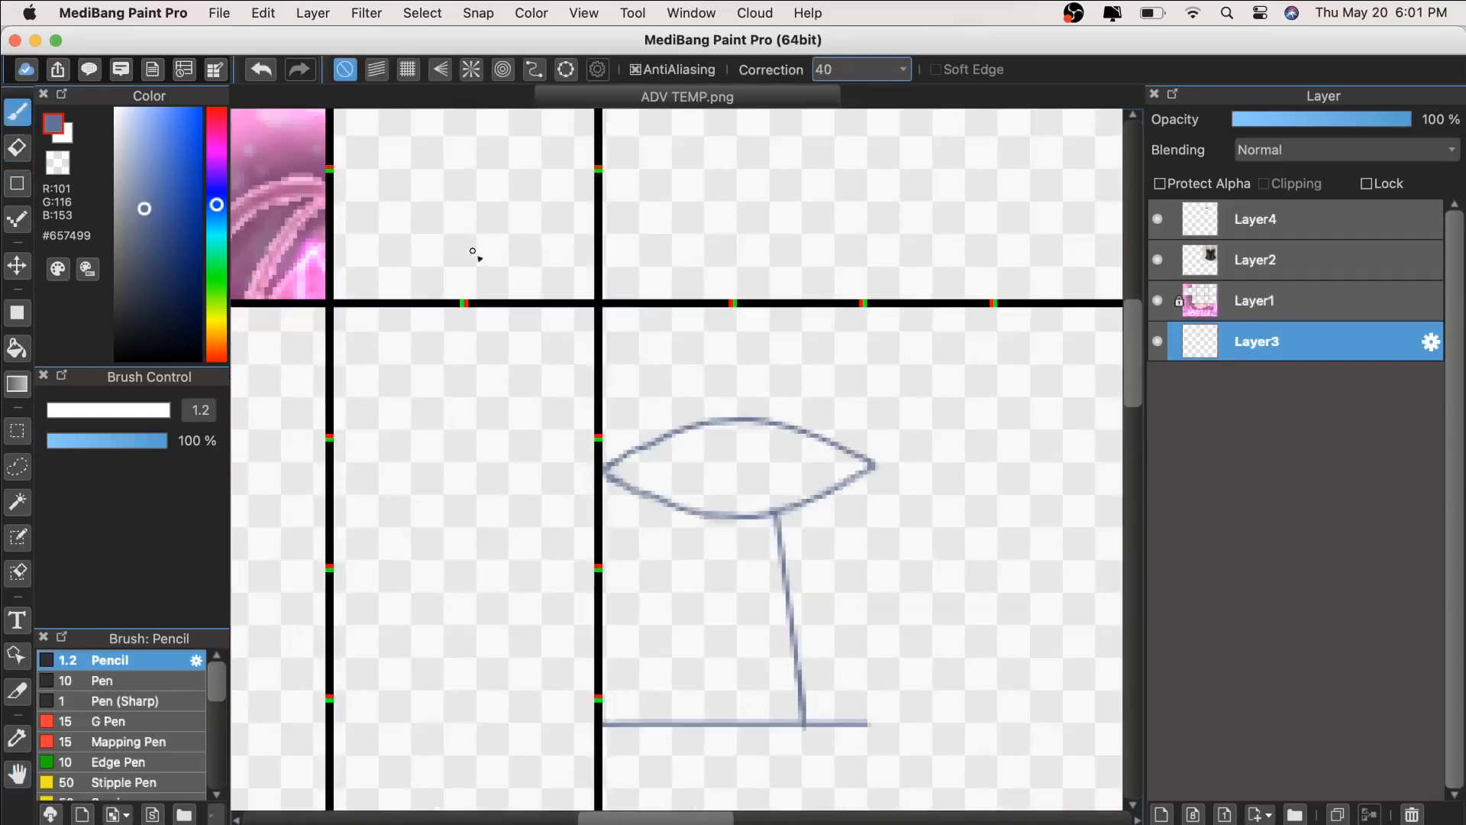
{"action": "left_click", "coordinate": [410, 72]}
{"action": "left_click_drag", "start_coordinate": [605, 475], "coordinate": [341, 501]}
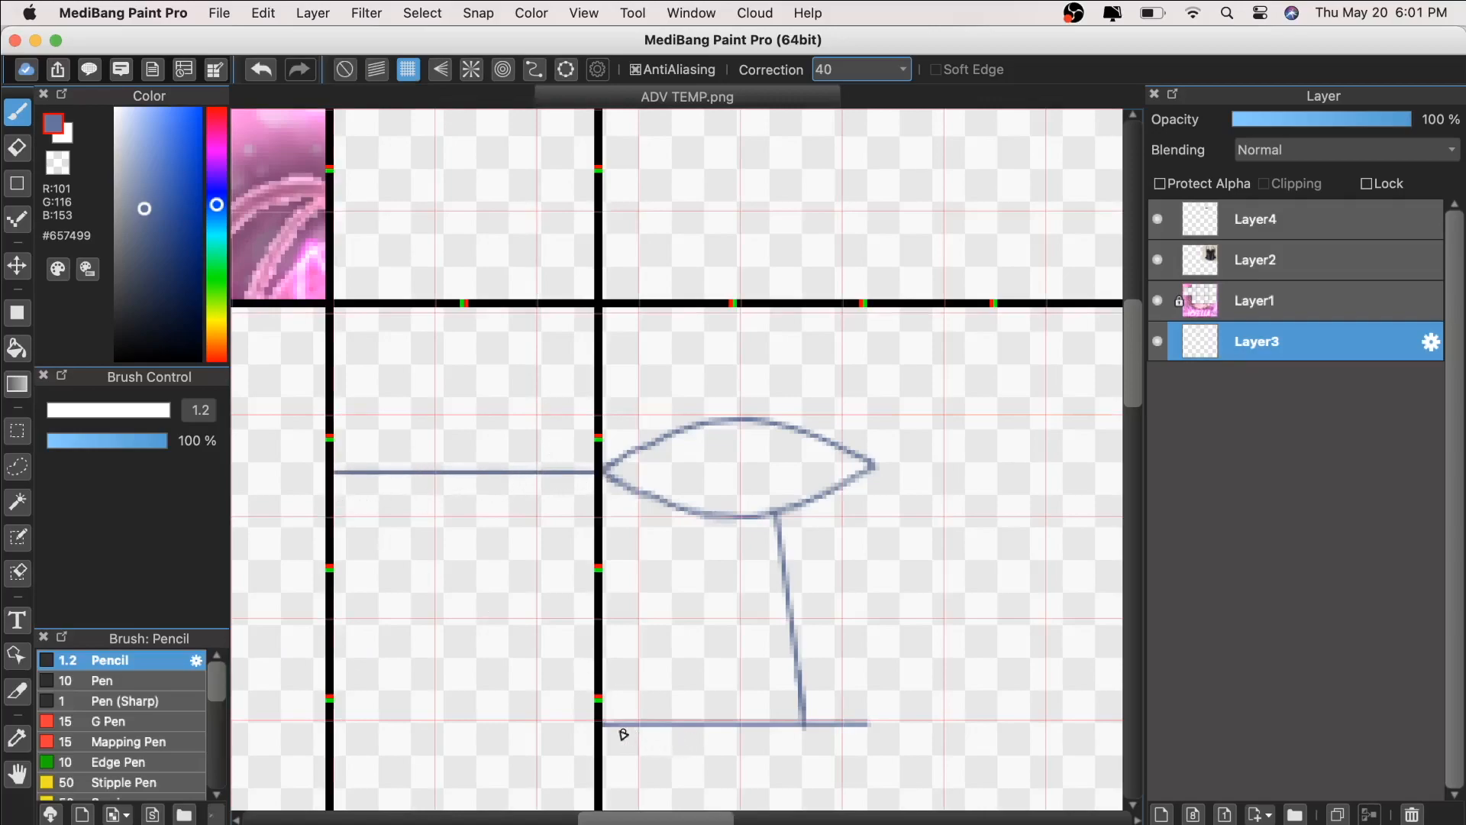
{"action": "left_click_drag", "start_coordinate": [605, 722], "coordinate": [343, 736]}
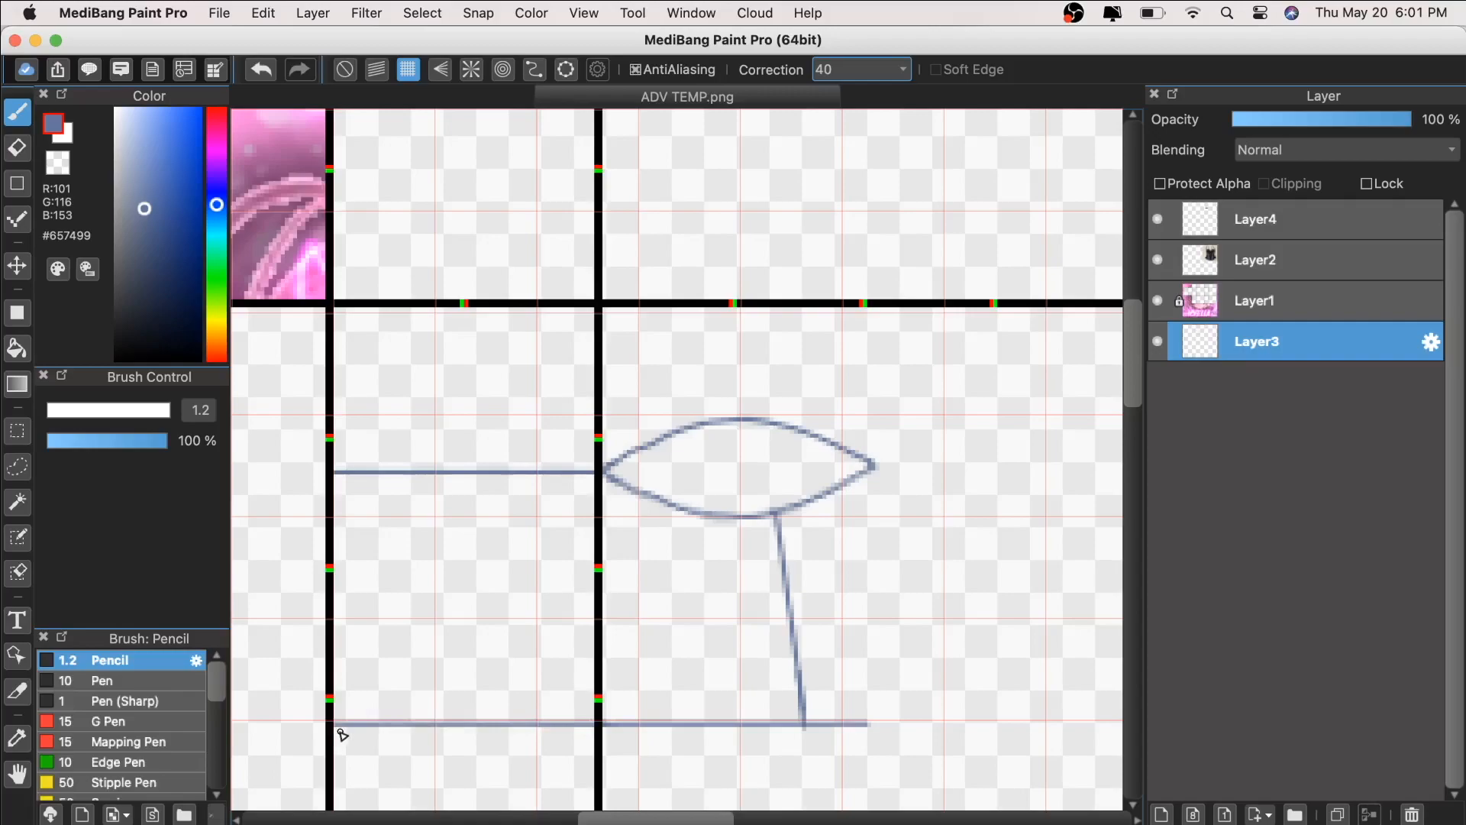
Step: Duplicate the sketch layer and move the copy towards the right half of the front square
{"action": "key", "text": "super+minus"}
{"action": "left_click", "coordinate": [17, 774]}
{"action": "left_click_drag", "start_coordinate": [572, 717], "coordinate": [446, 714]}
{"action": "left_click_drag", "start_coordinate": [714, 617], "coordinate": [688, 608]}
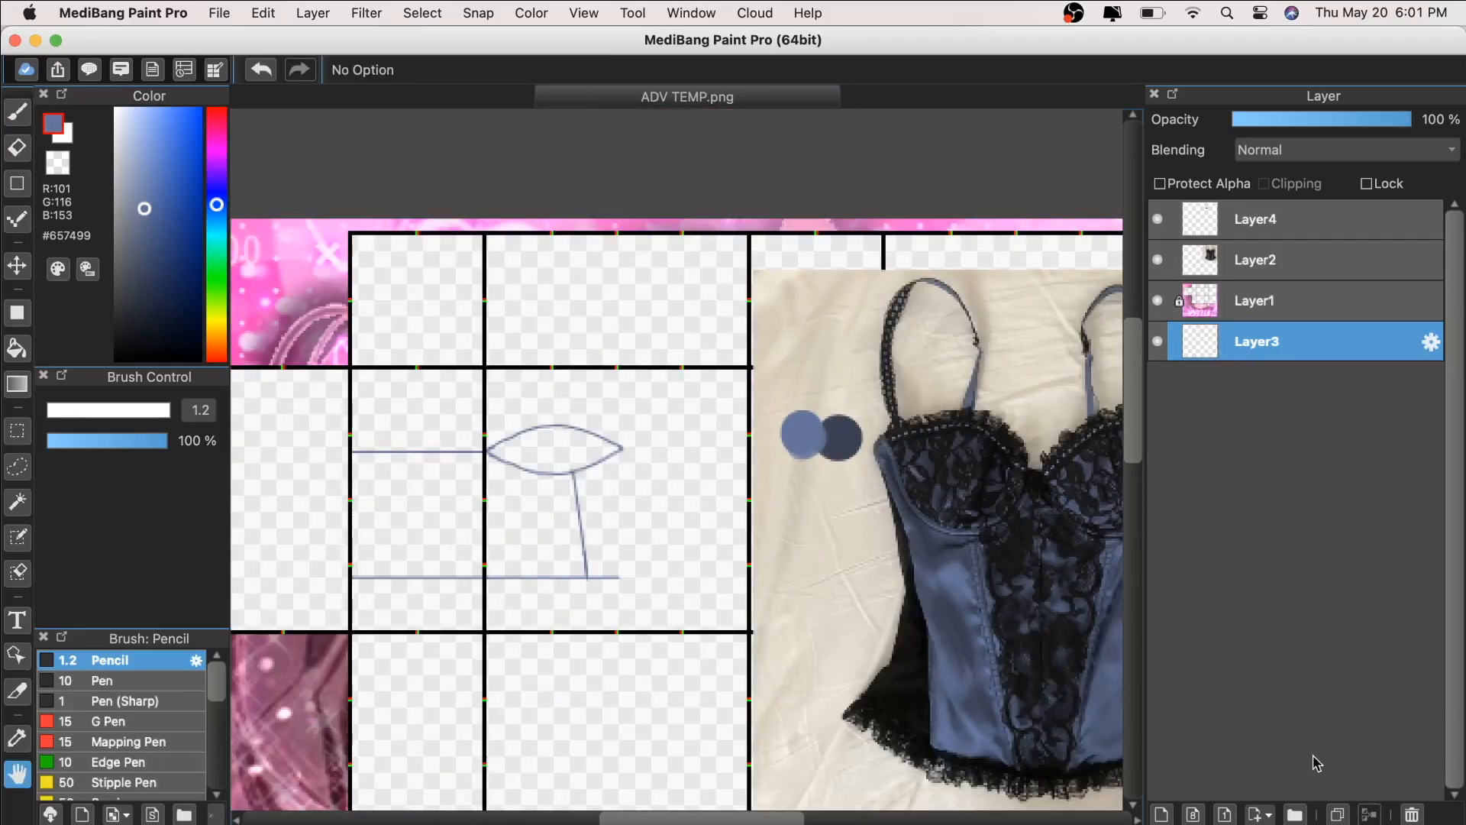
{"action": "left_click", "coordinate": [1337, 814]}
{"action": "left_click", "coordinate": [17, 265]}
{"action": "left_click_drag", "start_coordinate": [523, 595], "coordinate": [676, 604]}
Step: Flip the copied sketch horizontally and place it so the two cups meet at the front square's centre
{"action": "key", "text": "super+t"}
{"action": "left_click", "coordinate": [688, 760]}
{"action": "mouse_move", "coordinate": [565, 510]}
{"action": "left_mouse_down"}
{"action": "mouse_move", "coordinate": [678, 491]}
{"action": "mouse_move", "coordinate": [660, 483]}
{"action": "left_mouse_up"}
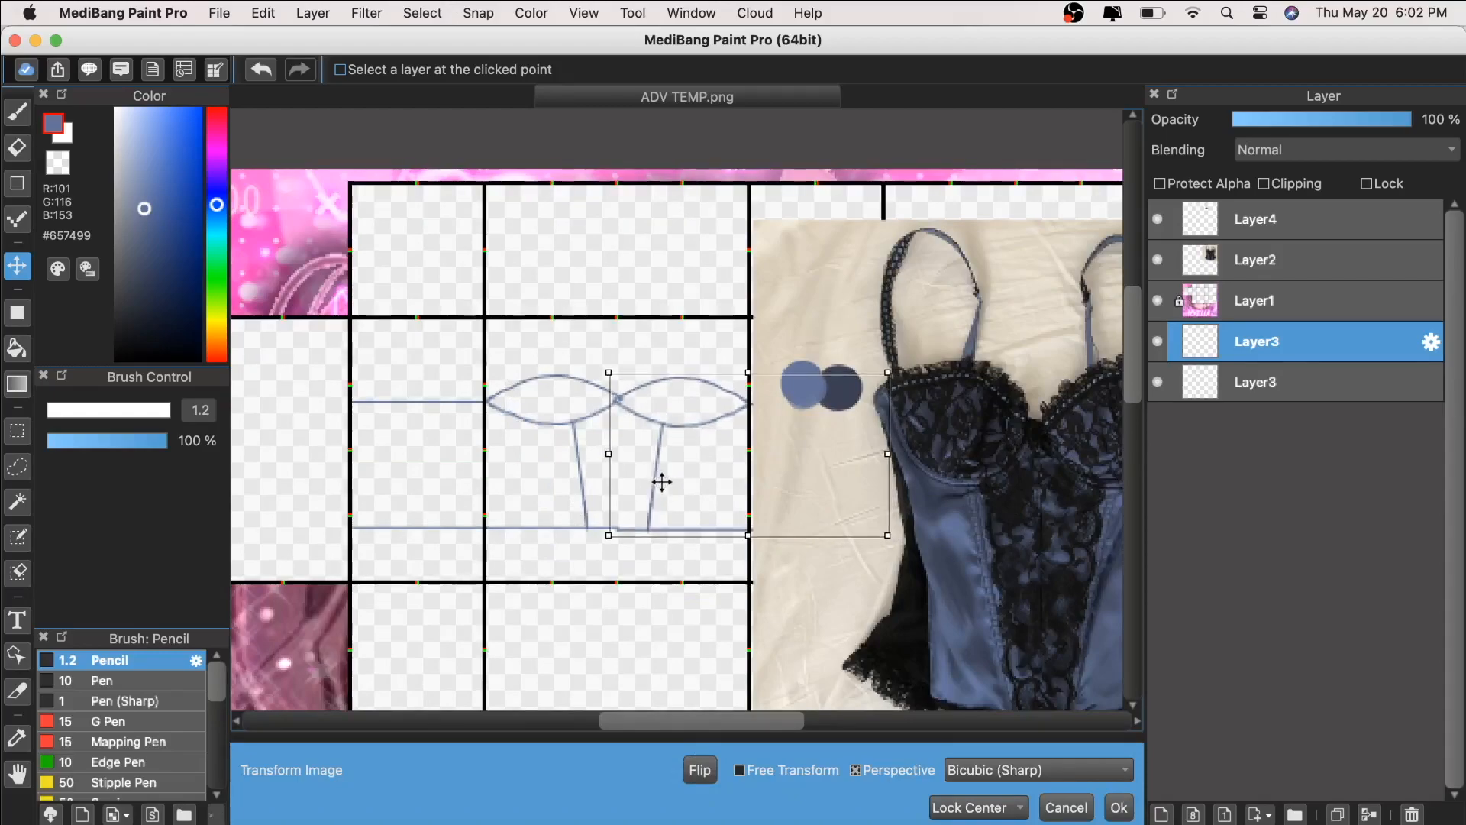
{"action": "left_click", "coordinate": [1119, 807]}
Step: Nudge the mirrored copy until its cup tip and hem line up with the original half
{"action": "scroll", "coordinate": [707, 387], "scroll_direction": "up", "scroll_amount": 3}
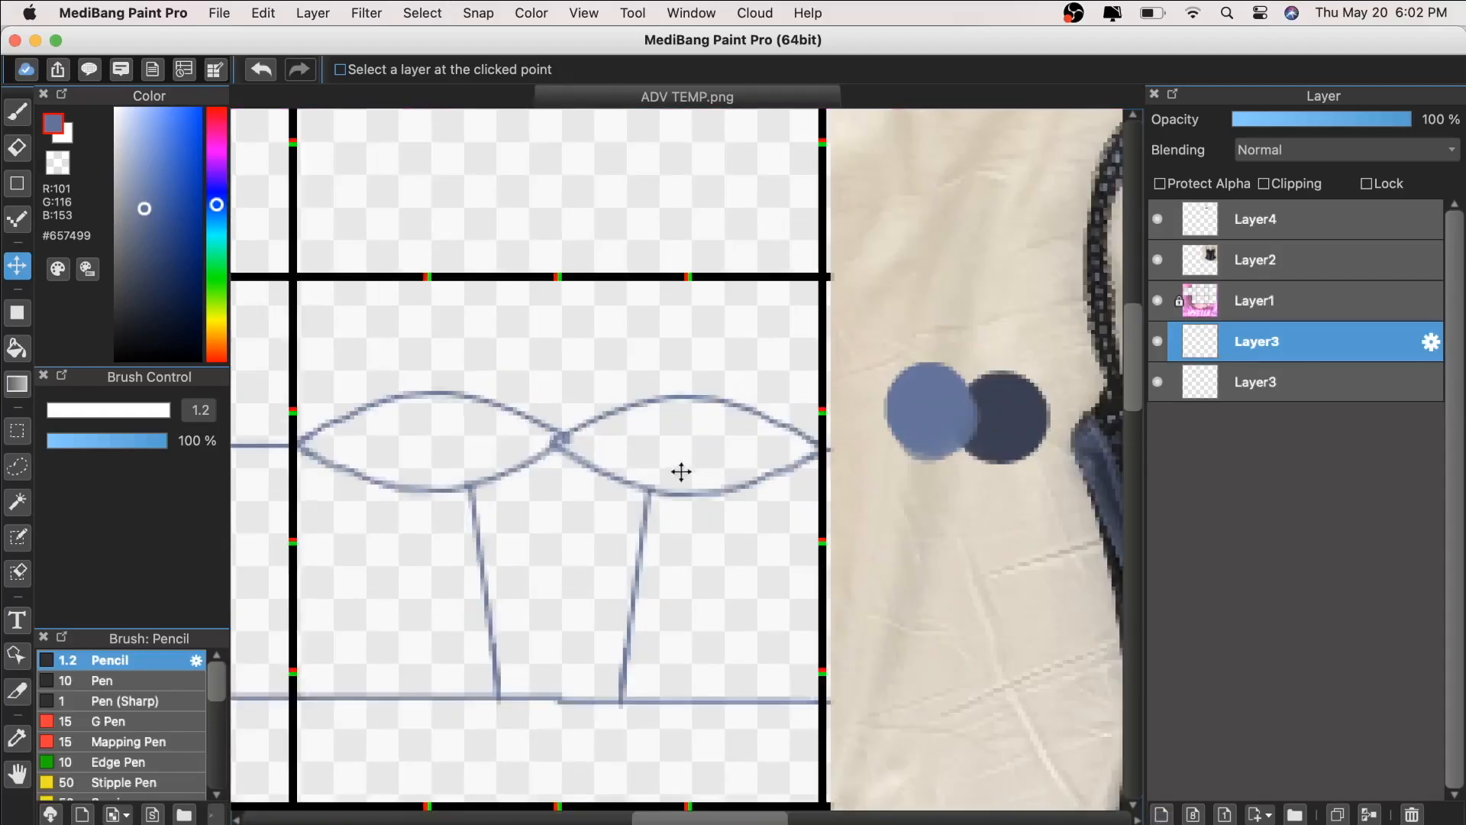
{"action": "left_click_drag", "start_coordinate": [699, 466], "coordinate": [691, 466]}
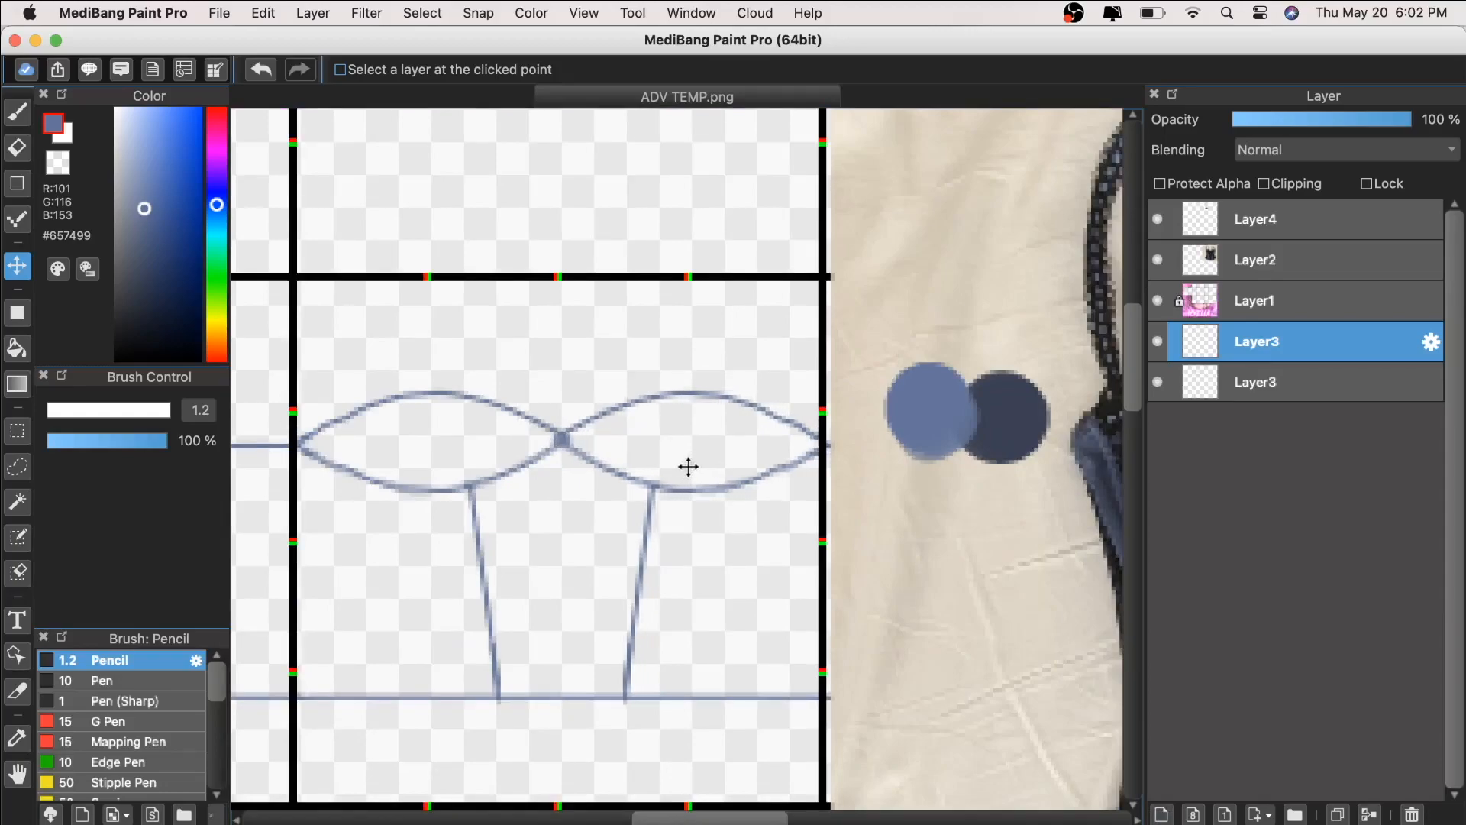
{"action": "scroll", "coordinate": [675, 454], "scroll_direction": "down", "scroll_amount": 2}
{"action": "scroll", "coordinate": [583, 399], "scroll_direction": "down", "scroll_amount": 2}
{"action": "left_click_drag", "start_coordinate": [614, 445], "coordinate": [621, 449]}
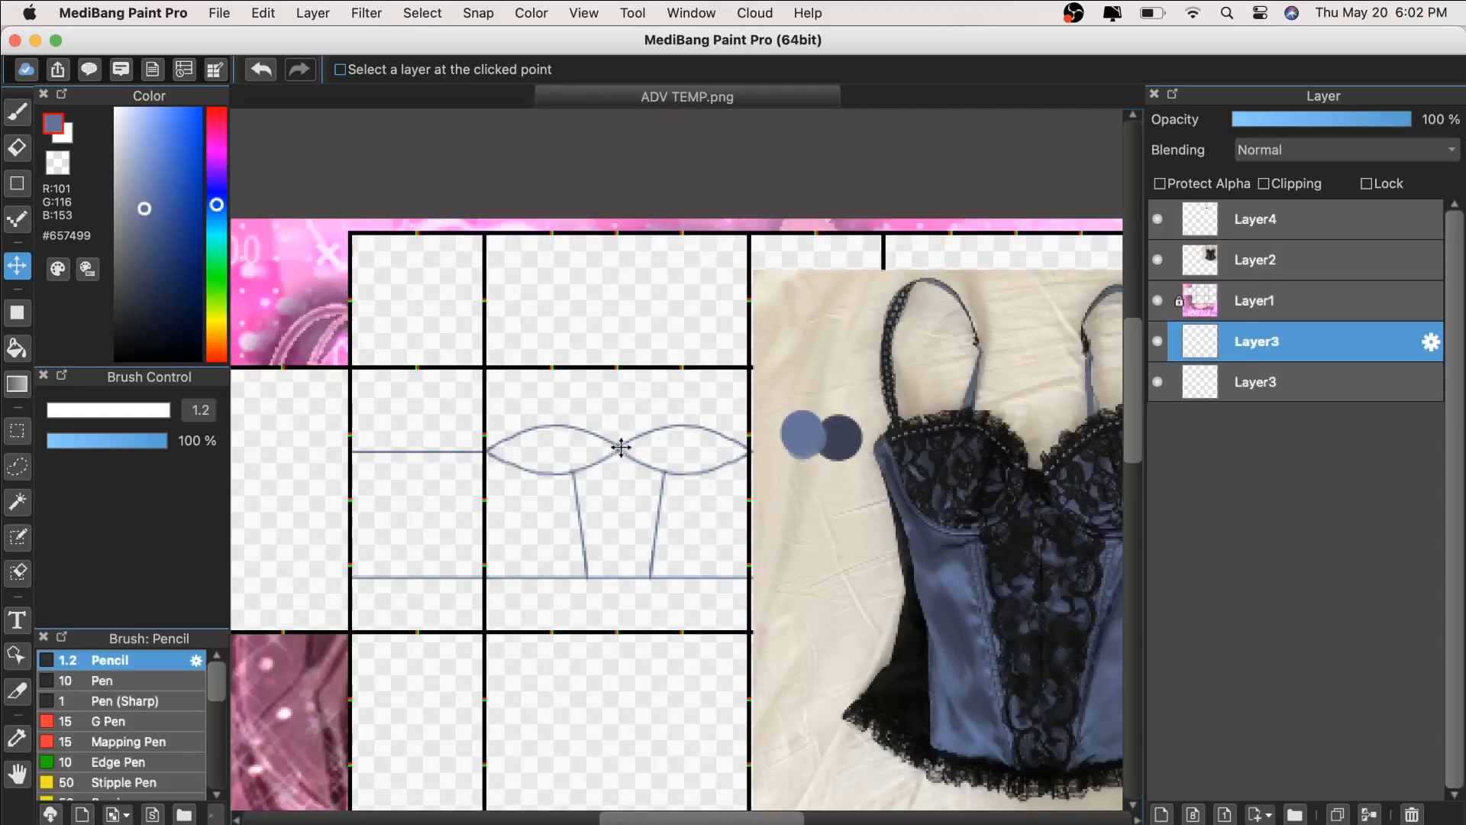
{"action": "scroll", "coordinate": [756, 350], "scroll_direction": "up", "scroll_amount": 1}
{"action": "scroll", "coordinate": [759, 350], "scroll_direction": "down", "scroll_amount": 2}
{"action": "scroll", "coordinate": [758, 355], "scroll_direction": "up", "scroll_amount": 1}
{"action": "left_click", "coordinate": [1332, 824]}
{"action": "left_click", "coordinate": [1237, 701]}
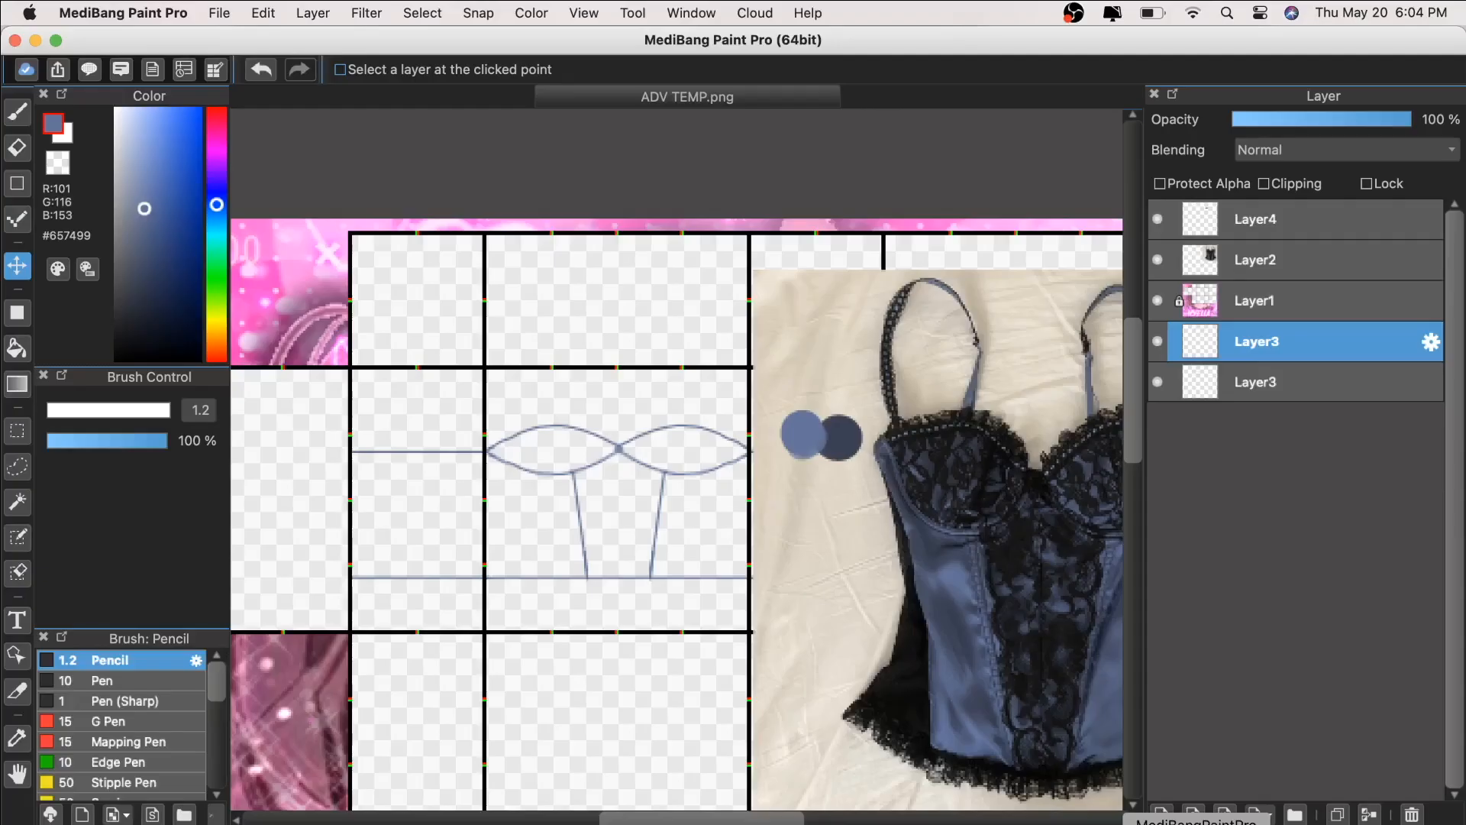
Step: Move the corset photo on Layer2 to the lower-left area of the template, away from the front and side panels
{"action": "left_click", "coordinate": [1253, 275]}
{"action": "left_click_drag", "start_coordinate": [875, 598], "coordinate": [825, 607]}
{"action": "scroll", "coordinate": [843, 546], "scroll_direction": "down", "scroll_amount": 2}
{"action": "left_click_drag", "start_coordinate": [843, 546], "coordinate": [448, 738]}
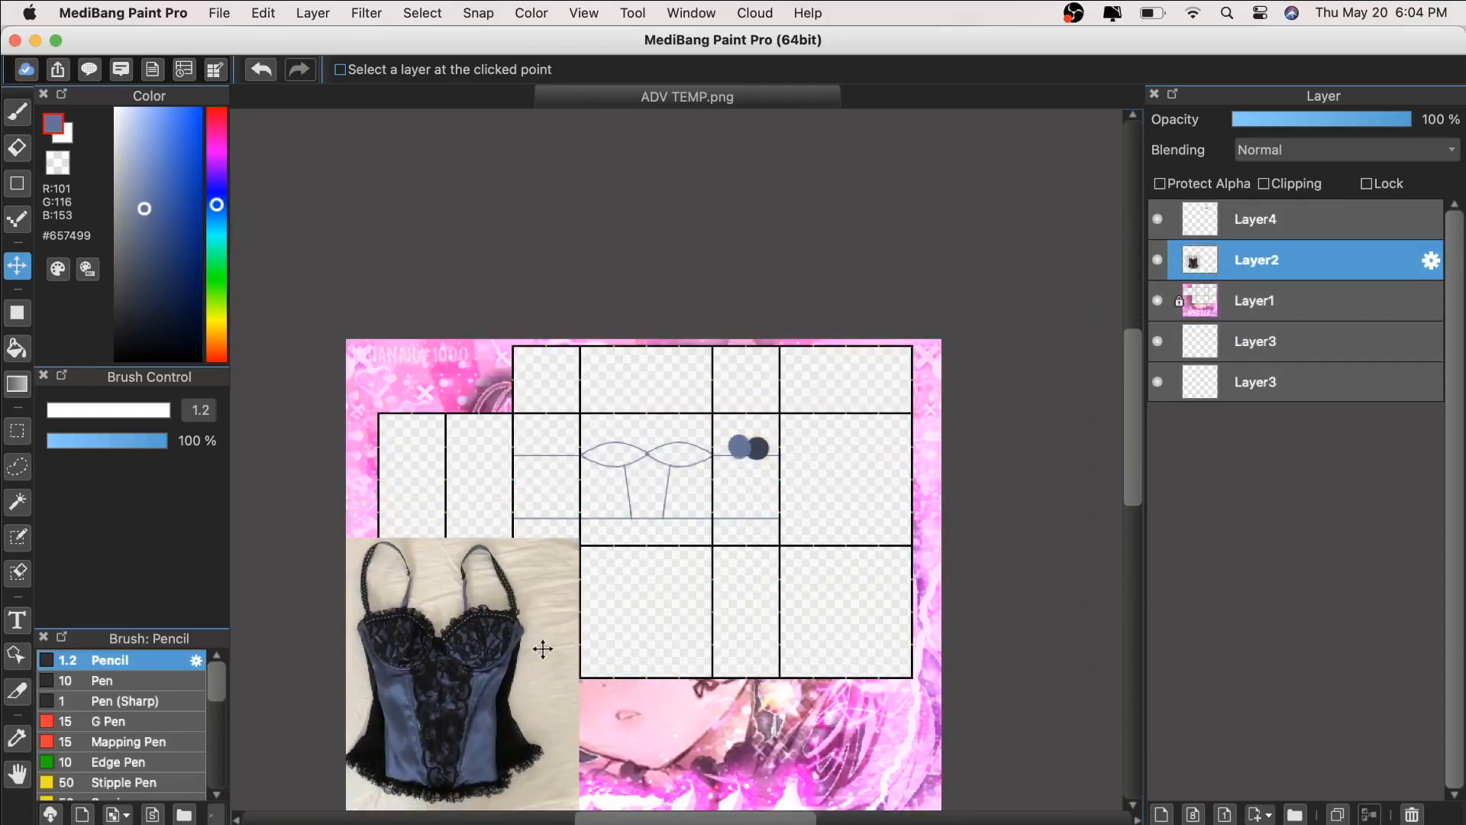
Step: Trim the strip of the corset photo on Layer2 that overlaps the template grid and place the photo beside the grid's left edge
{"action": "left_click_drag", "start_coordinate": [527, 710], "coordinate": [569, 542]}
{"action": "key", "text": "m"}
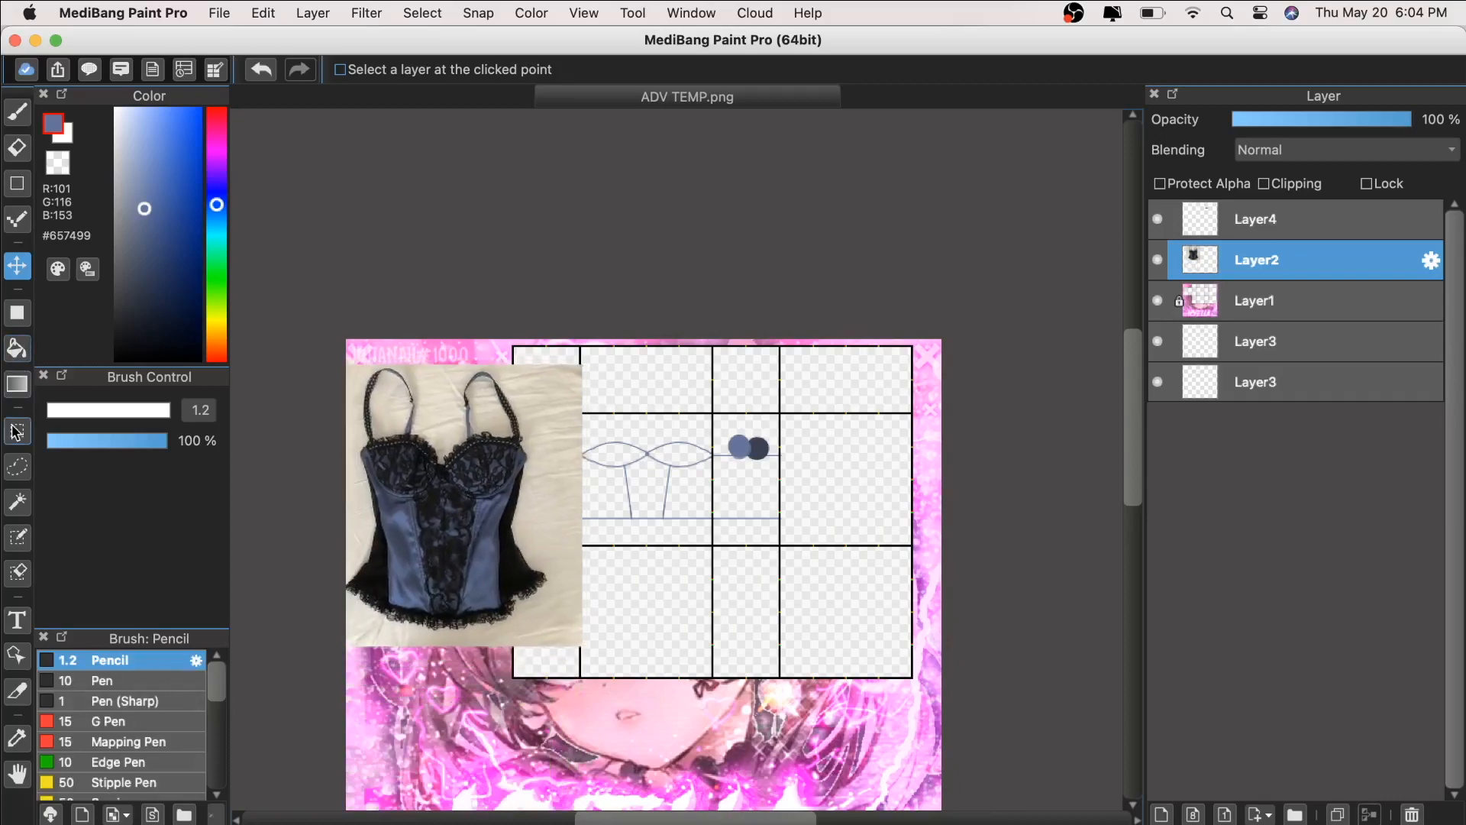
{"action": "left_click_drag", "start_coordinate": [532, 304], "coordinate": [686, 685]}
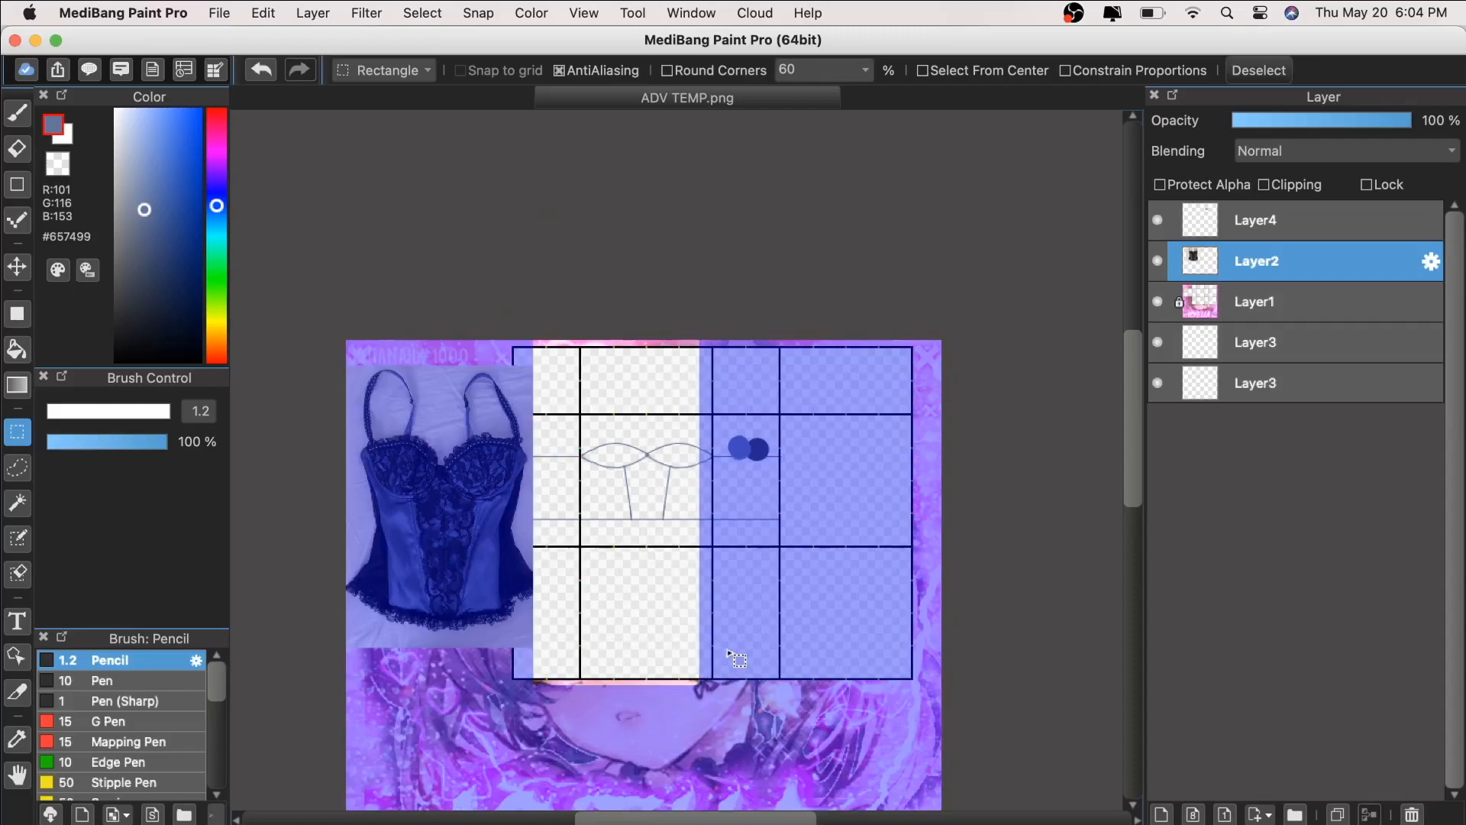
{"action": "key", "text": "Delete"}
{"action": "key", "text": "super+d"}
{"action": "left_click", "coordinate": [16, 266]}
{"action": "left_click_drag", "start_coordinate": [434, 500], "coordinate": [412, 498]}
Step: Merge the upper Layer3 sketch layer into the Layer3 below it
{"action": "key", "text": "super+plus"}
{"action": "key", "text": "super+plus"}
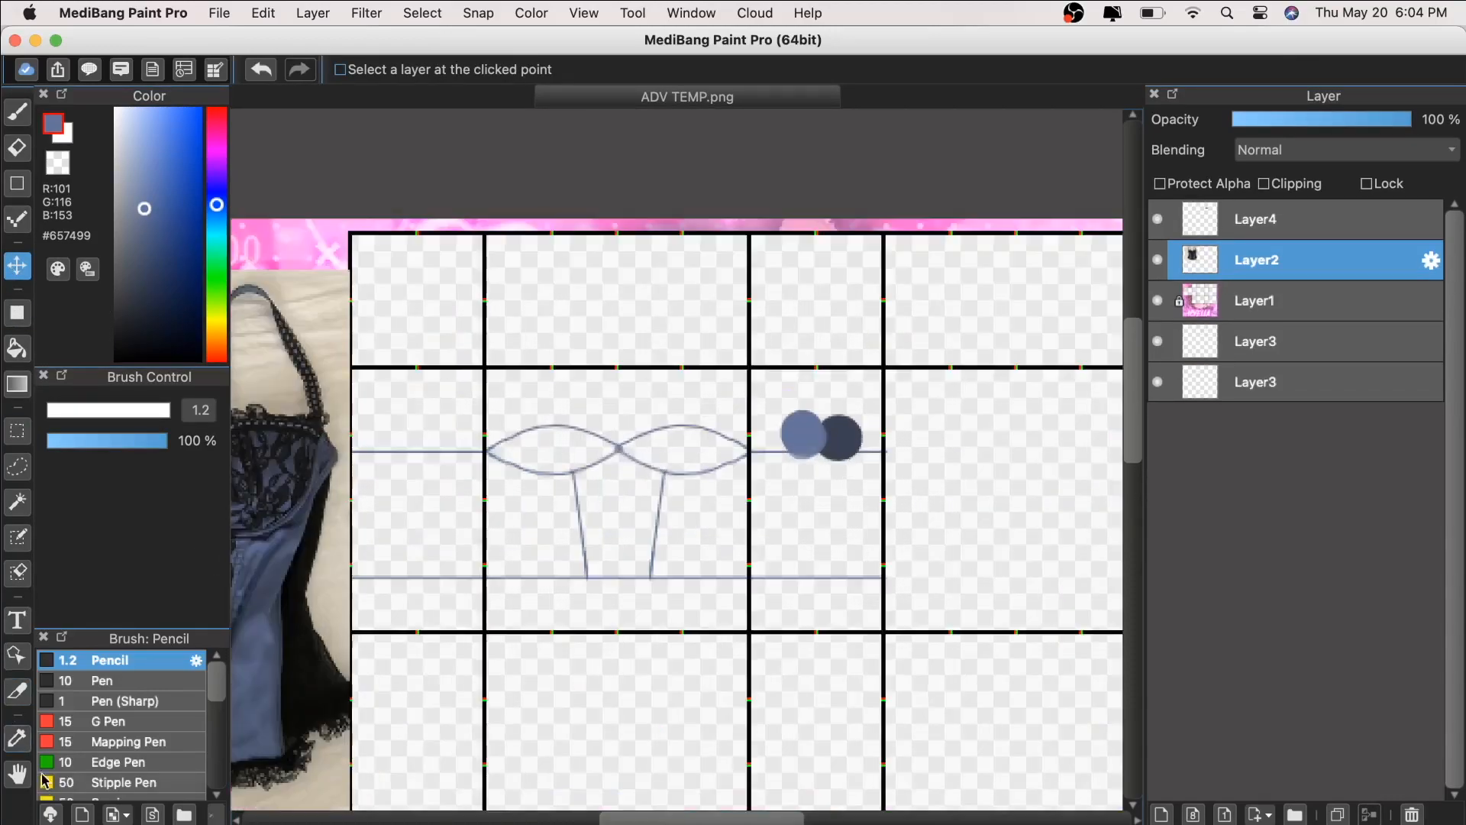
{"action": "left_click", "coordinate": [16, 773]}
{"action": "scroll", "coordinate": [556, 629], "scroll_direction": "left", "scroll_amount": 2}
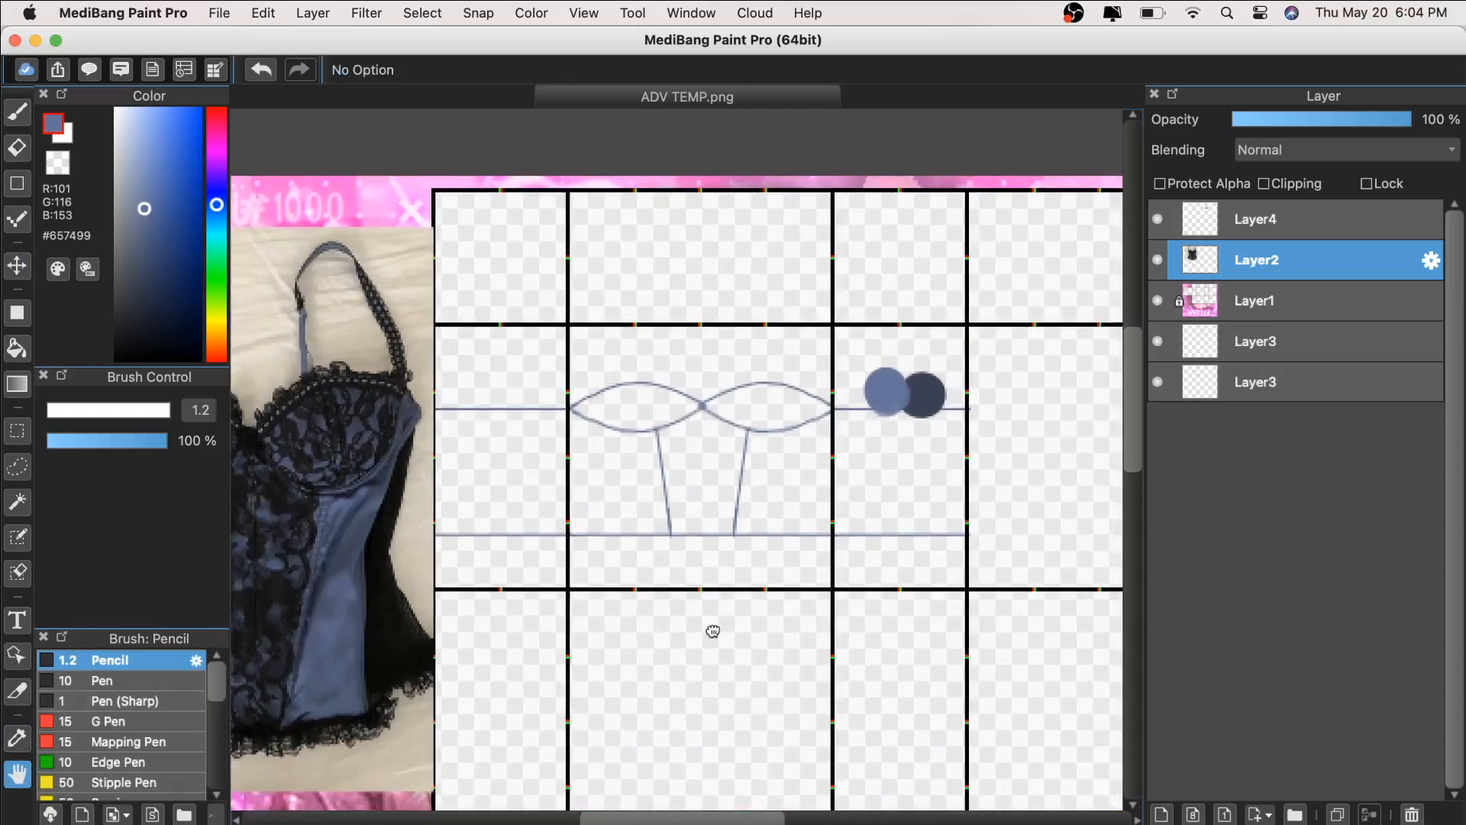
{"action": "scroll", "coordinate": [753, 628], "scroll_direction": "right", "scroll_amount": 6}
{"action": "key", "text": "super+plus"}
{"action": "left_click", "coordinate": [1255, 341]}
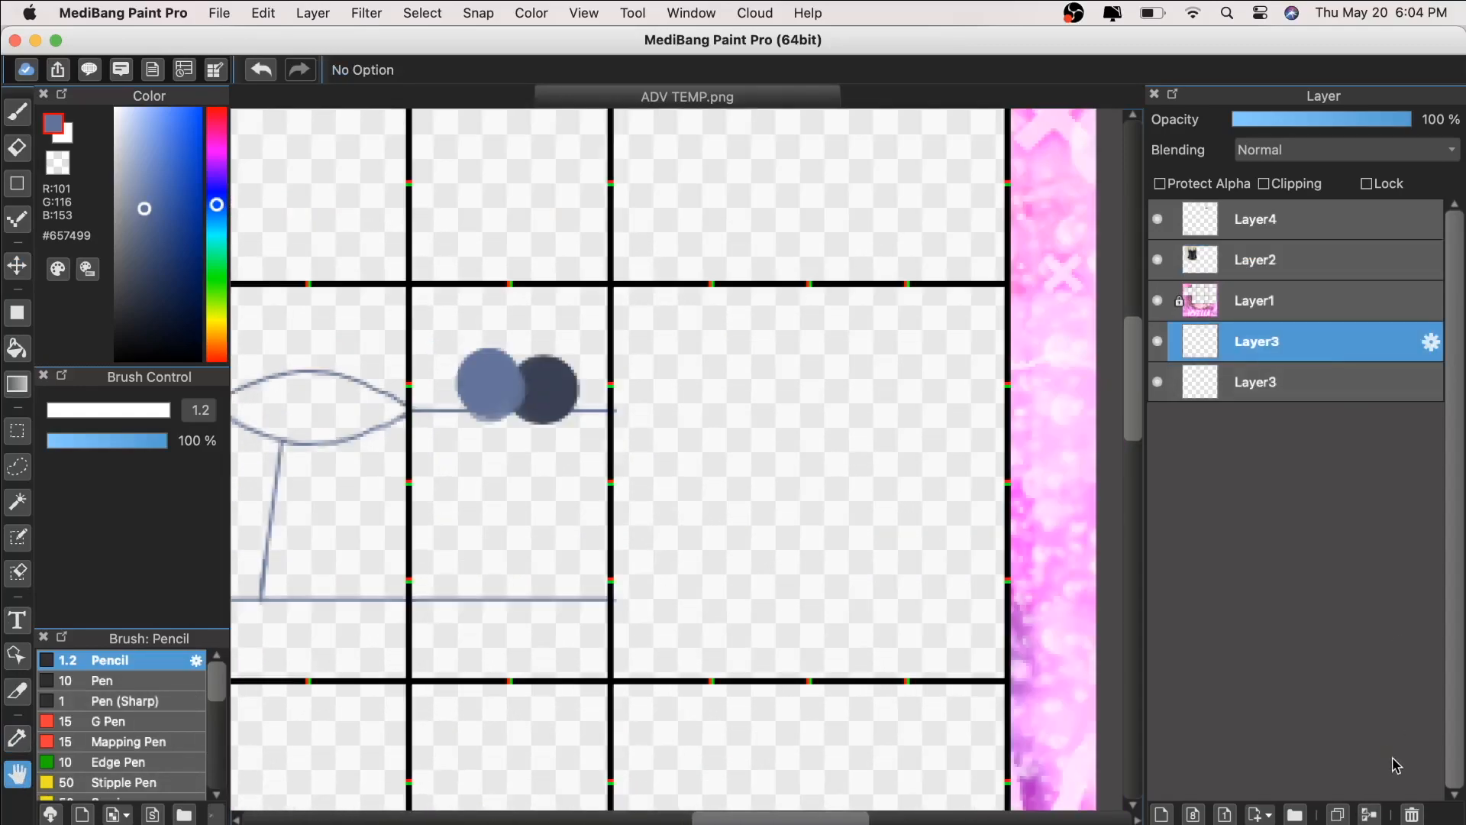
{"action": "left_click", "coordinate": [1367, 813]}
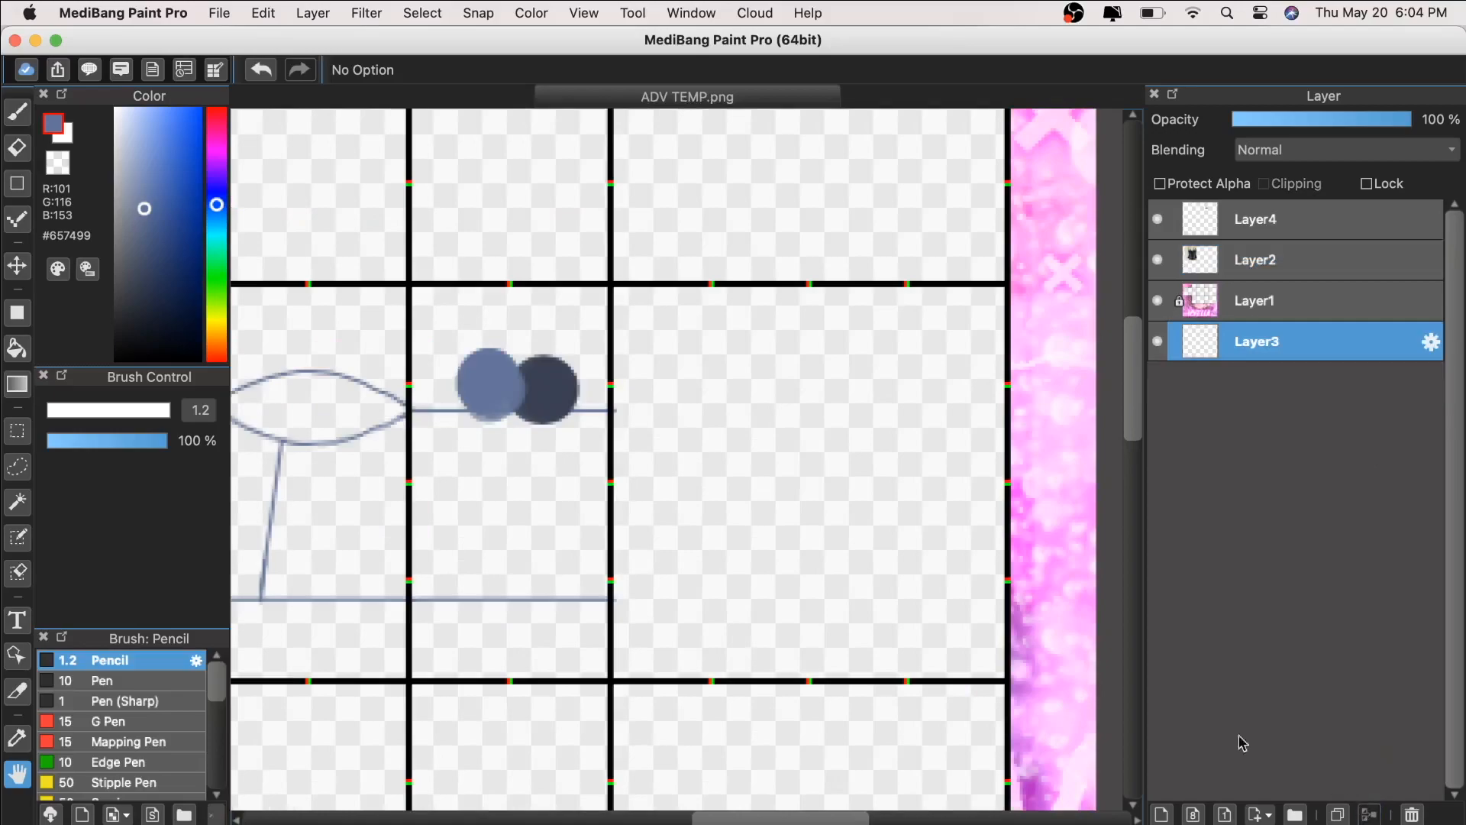
Step: Extend the sketch's upper and lower horizontal lines across the wide back square with the 1.2 pencil
{"action": "left_click", "coordinate": [16, 112]}
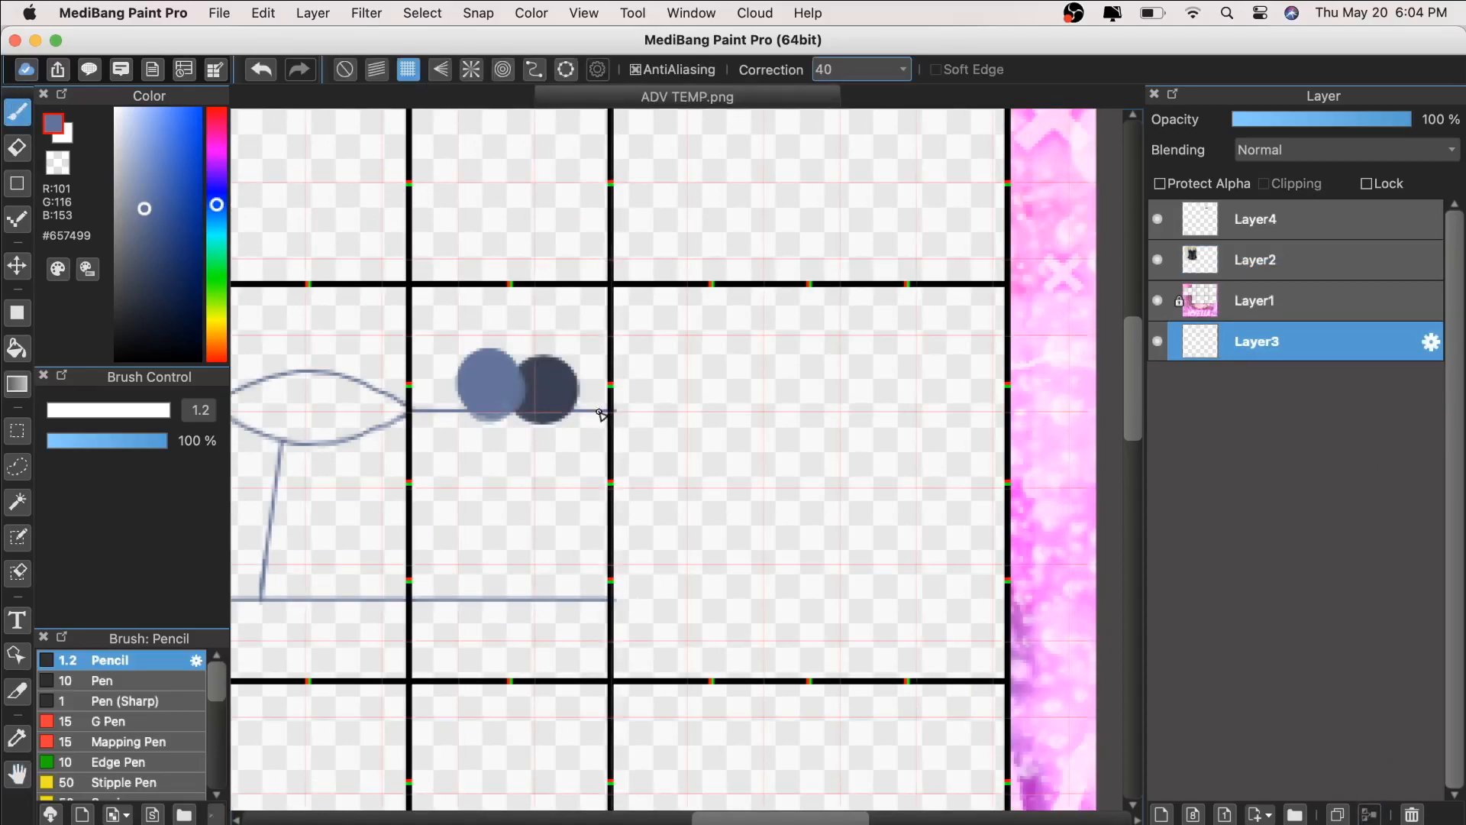
{"action": "left_click_drag", "start_coordinate": [611, 413], "coordinate": [1010, 461]}
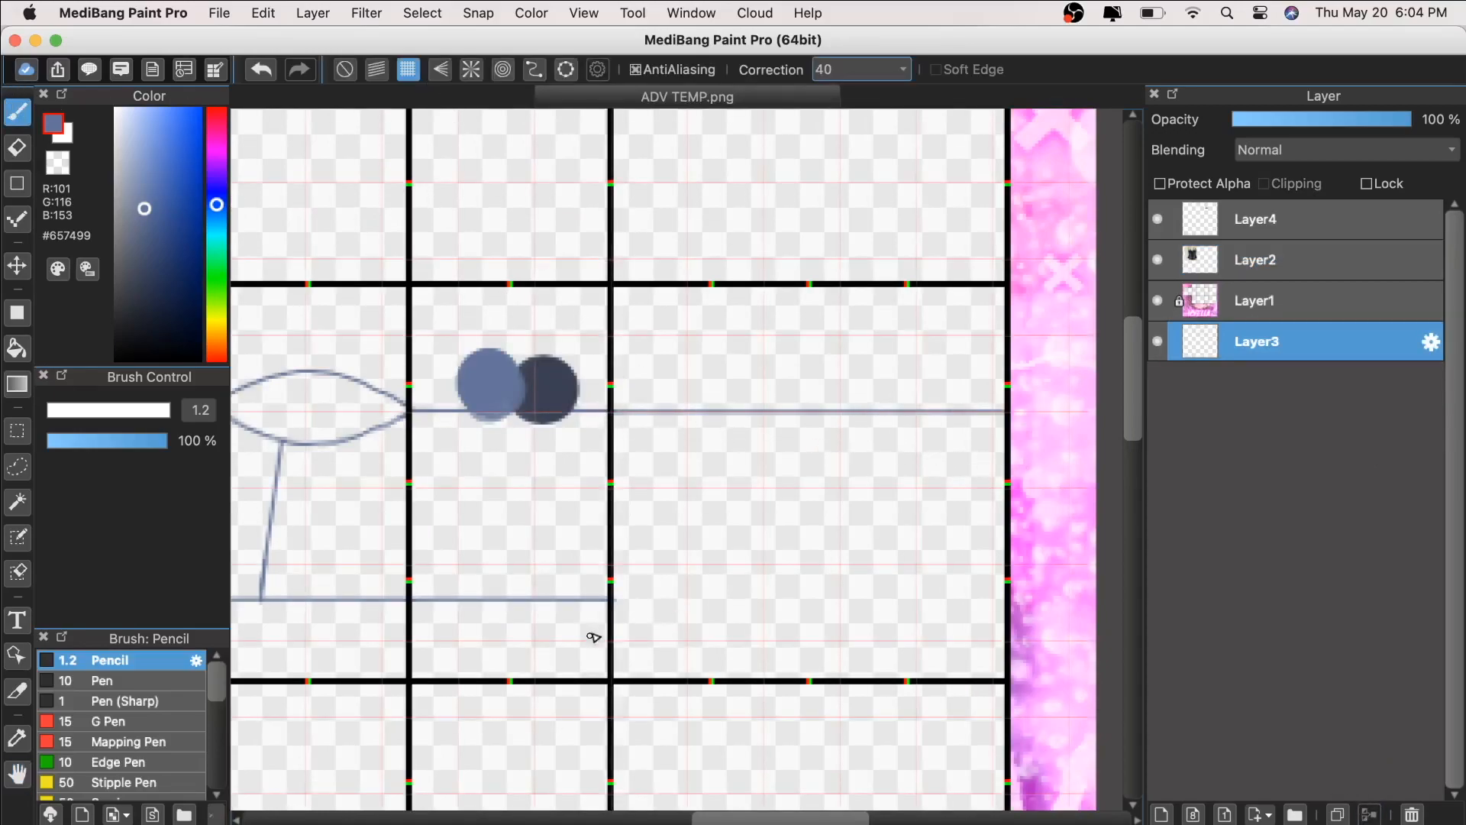
{"action": "mouse_move", "coordinate": [613, 604]}
{"action": "left_mouse_down"}
{"action": "mouse_move", "coordinate": [982, 642]}
{"action": "mouse_move", "coordinate": [1034, 627]}
{"action": "left_mouse_up"}
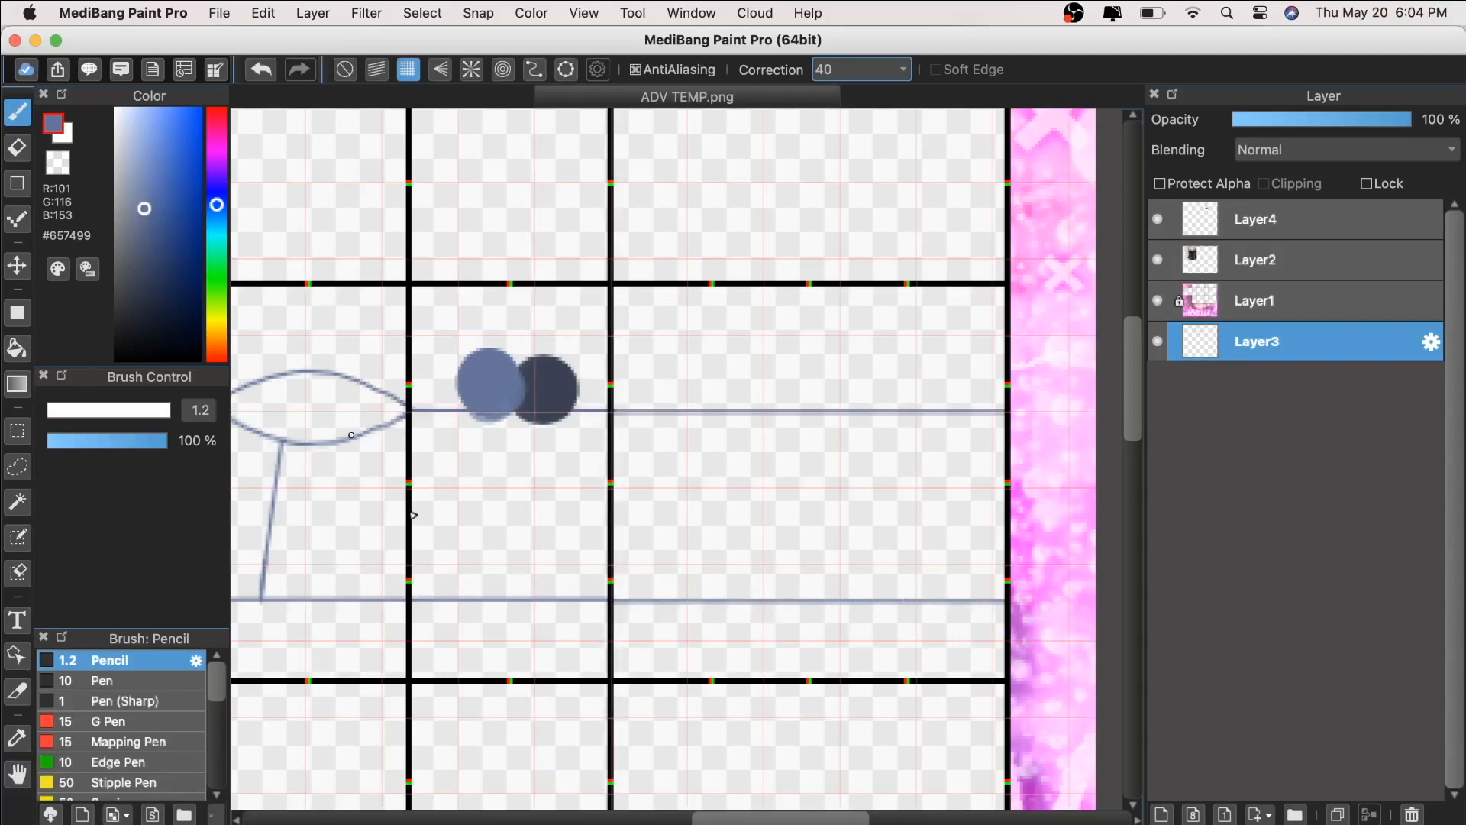
Step: Add a new layer and place it beneath the Layer3 sketch
{"action": "key", "text": "super+minus"}
{"action": "left_click", "coordinate": [17, 773]}
{"action": "left_click_drag", "start_coordinate": [589, 641], "coordinate": [722, 587]}
{"action": "left_click_drag", "start_coordinate": [547, 540], "coordinate": [614, 522]}
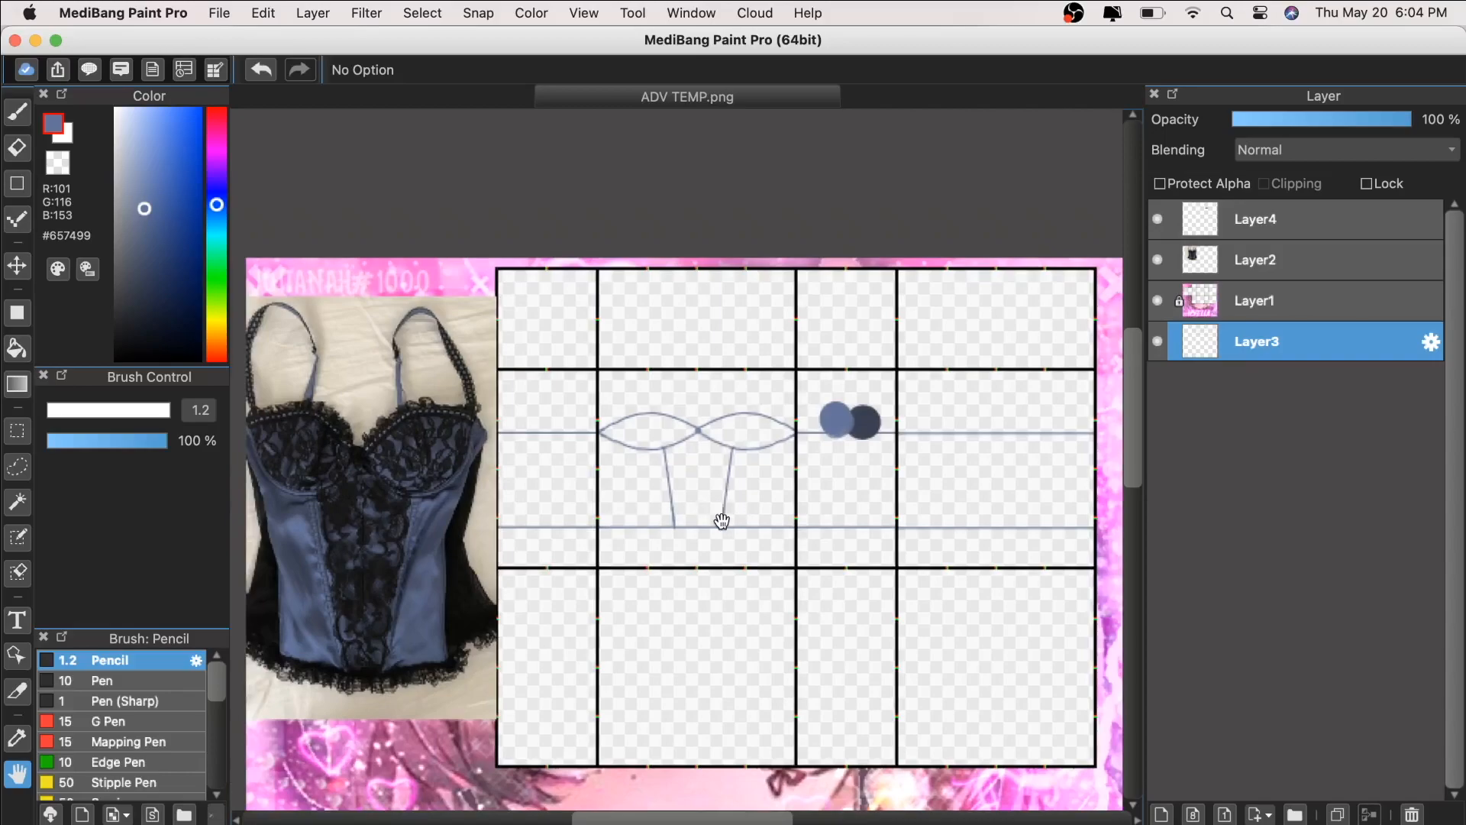
{"action": "left_click_drag", "start_coordinate": [709, 474], "coordinate": [684, 500]}
{"action": "key", "text": "super+equal"}
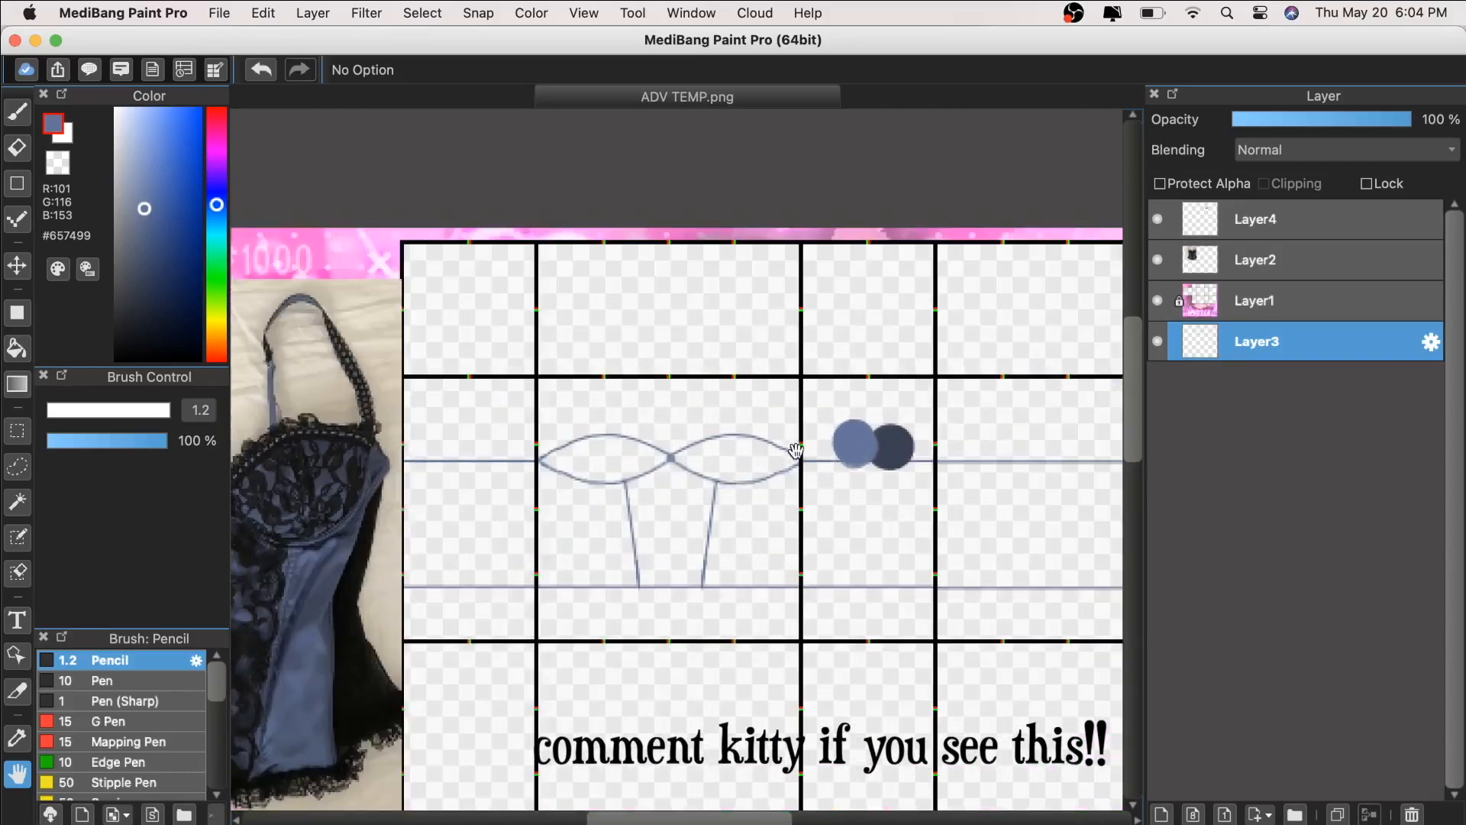
{"action": "key", "text": "super+equal"}
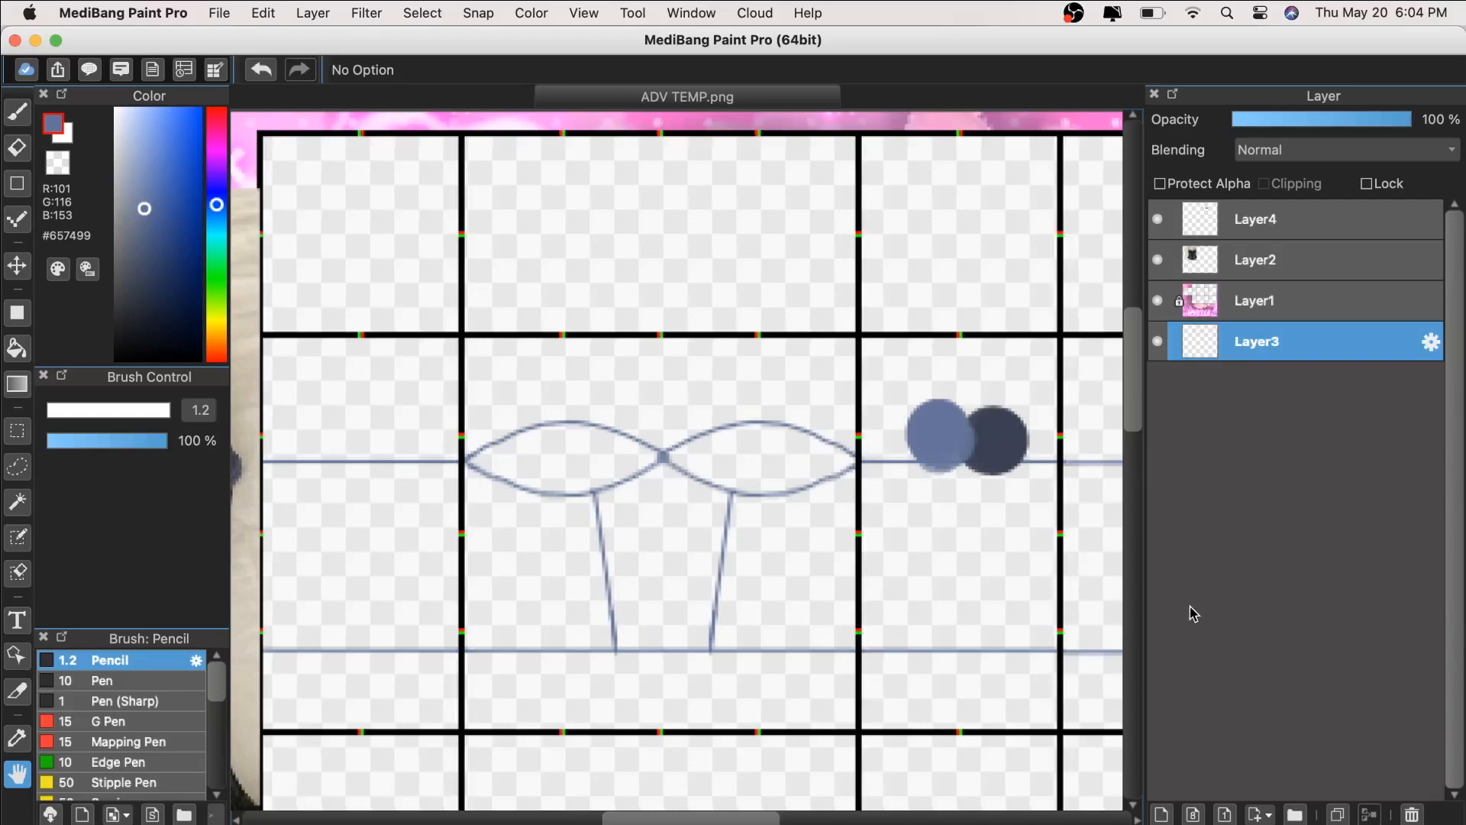
{"action": "left_click", "coordinate": [1162, 814]}
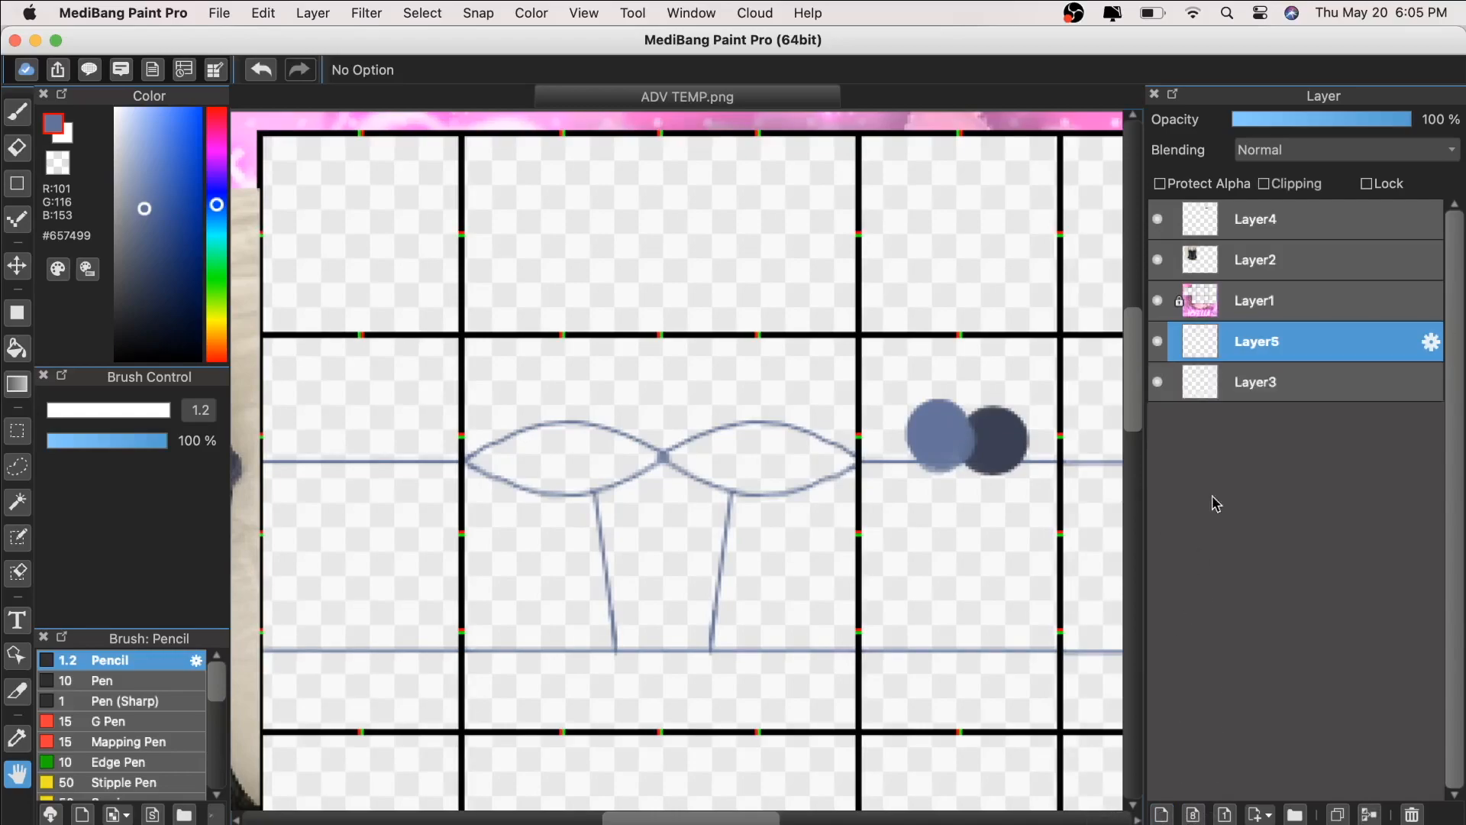
{"action": "left_click_drag", "start_coordinate": [1272, 351], "coordinate": [1270, 398]}
Step: Select the left side square's area between the two sketch lines and fill it with #657499 using a size 25 pencil
{"action": "key", "text": "super+plus"}
{"action": "left_click", "coordinate": [16, 112]}
{"action": "left_click", "coordinate": [87, 410]}
{"action": "left_click_drag", "start_coordinate": [91, 415], "coordinate": [109, 413]}
{"action": "key", "text": "super+minus"}
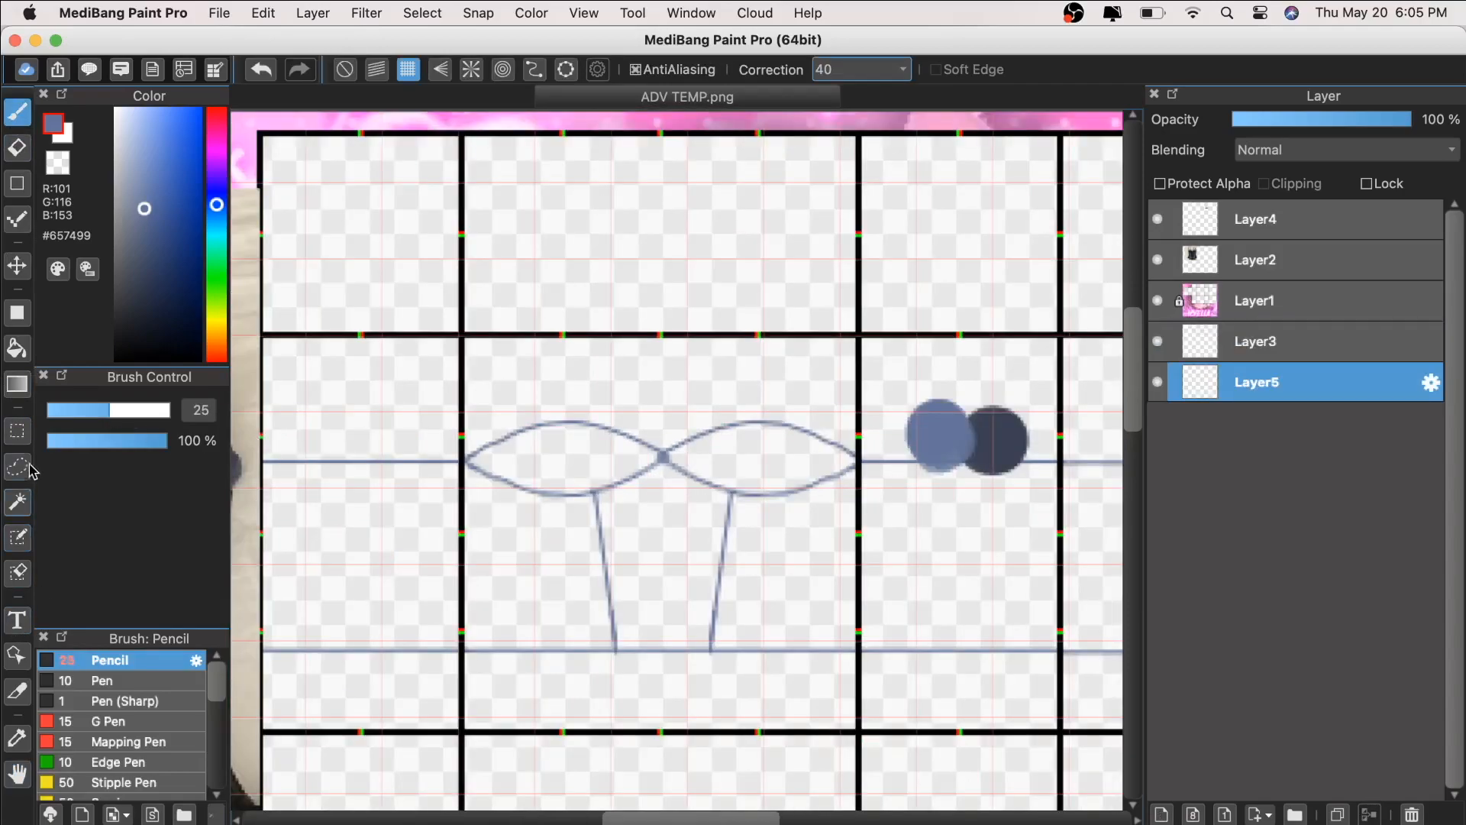
{"action": "left_click", "coordinate": [17, 432]}
{"action": "mouse_move", "coordinate": [264, 465]}
{"action": "left_mouse_down"}
{"action": "mouse_move", "coordinate": [400, 549]}
{"action": "mouse_move", "coordinate": [461, 654]}
{"action": "left_mouse_up"}
{"action": "left_click", "coordinate": [29, 122]}
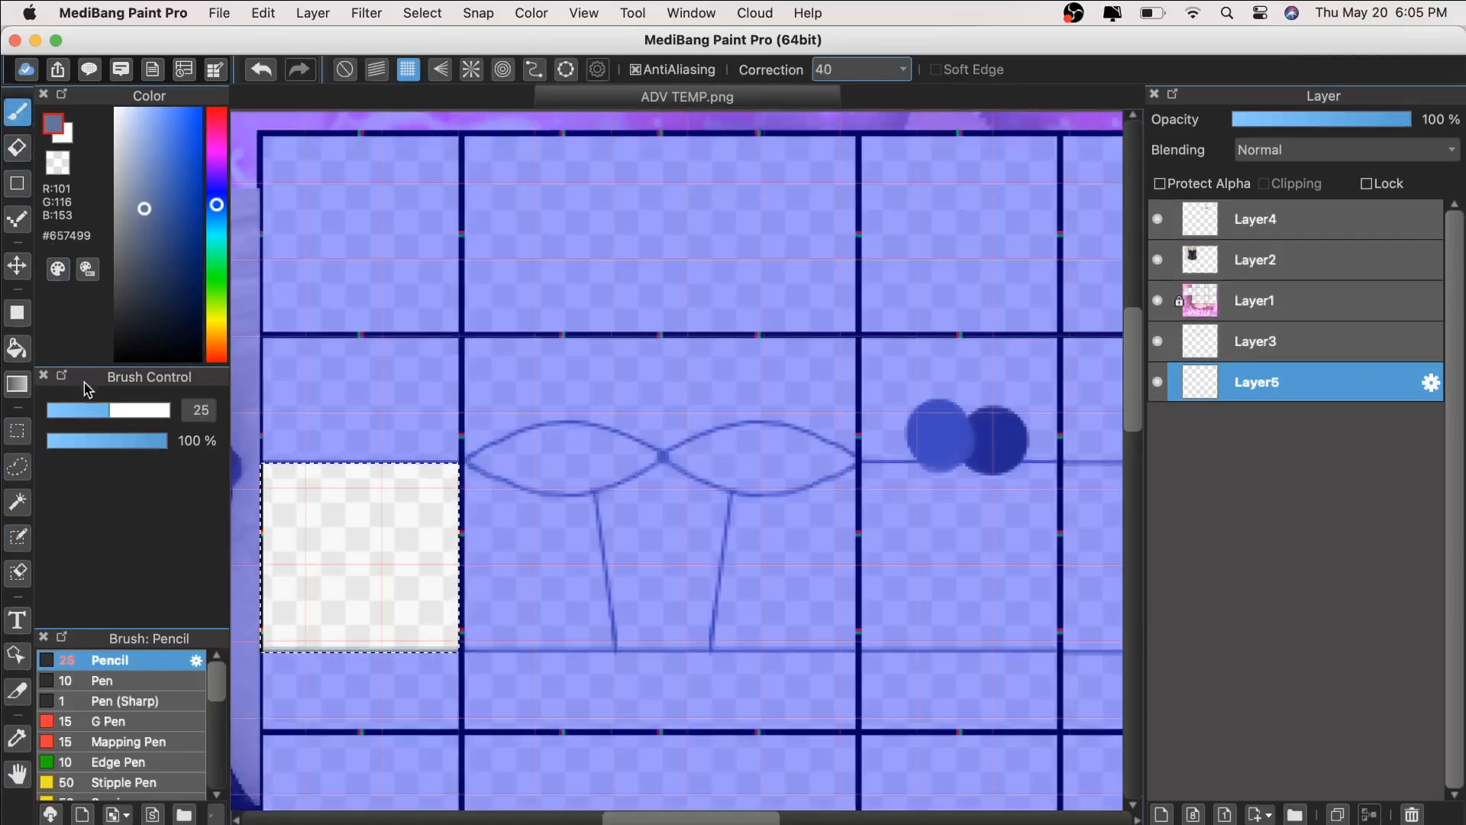
{"action": "left_click_drag", "start_coordinate": [294, 491], "coordinate": [517, 507]}
{"action": "mouse_move", "coordinate": [328, 544]}
{"action": "left_mouse_down"}
{"action": "mouse_move", "coordinate": [557, 565]}
{"action": "mouse_move", "coordinate": [292, 614]}
{"action": "mouse_move", "coordinate": [315, 610]}
{"action": "mouse_move", "coordinate": [316, 646]}
{"action": "mouse_move", "coordinate": [250, 651]}
{"action": "mouse_move", "coordinate": [648, 667]}
{"action": "left_mouse_up"}
{"action": "left_click", "coordinate": [17, 432]}
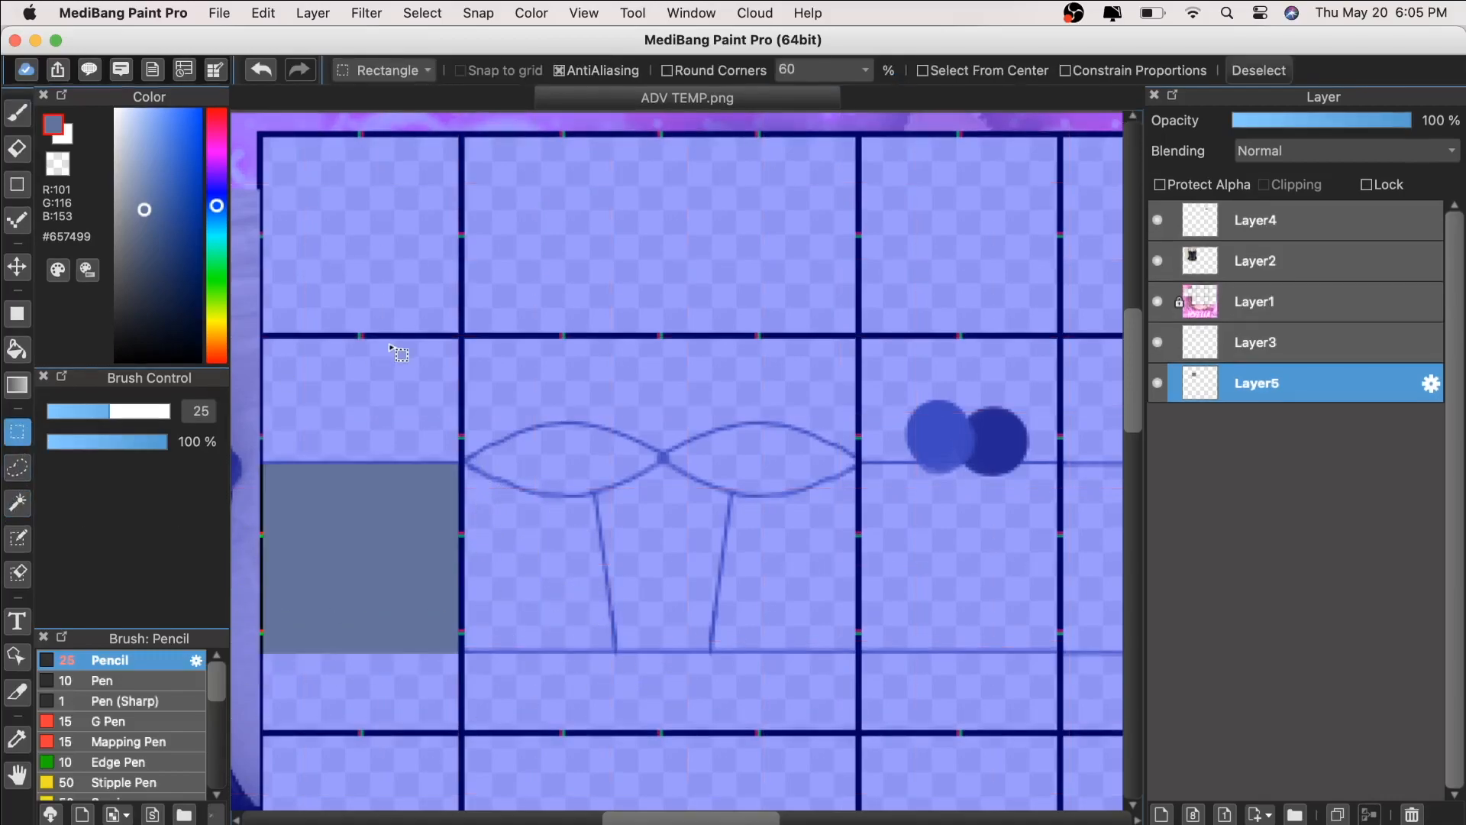
{"action": "left_click", "coordinate": [389, 346]}
Step: Paint the two cups and the front panel in #727F9E with a size 15 pencil and snapping turned off
{"action": "key", "text": "super+minus"}
{"action": "key", "text": "super+plus"}
{"action": "left_click", "coordinate": [17, 113]}
{"action": "left_click", "coordinate": [84, 410]}
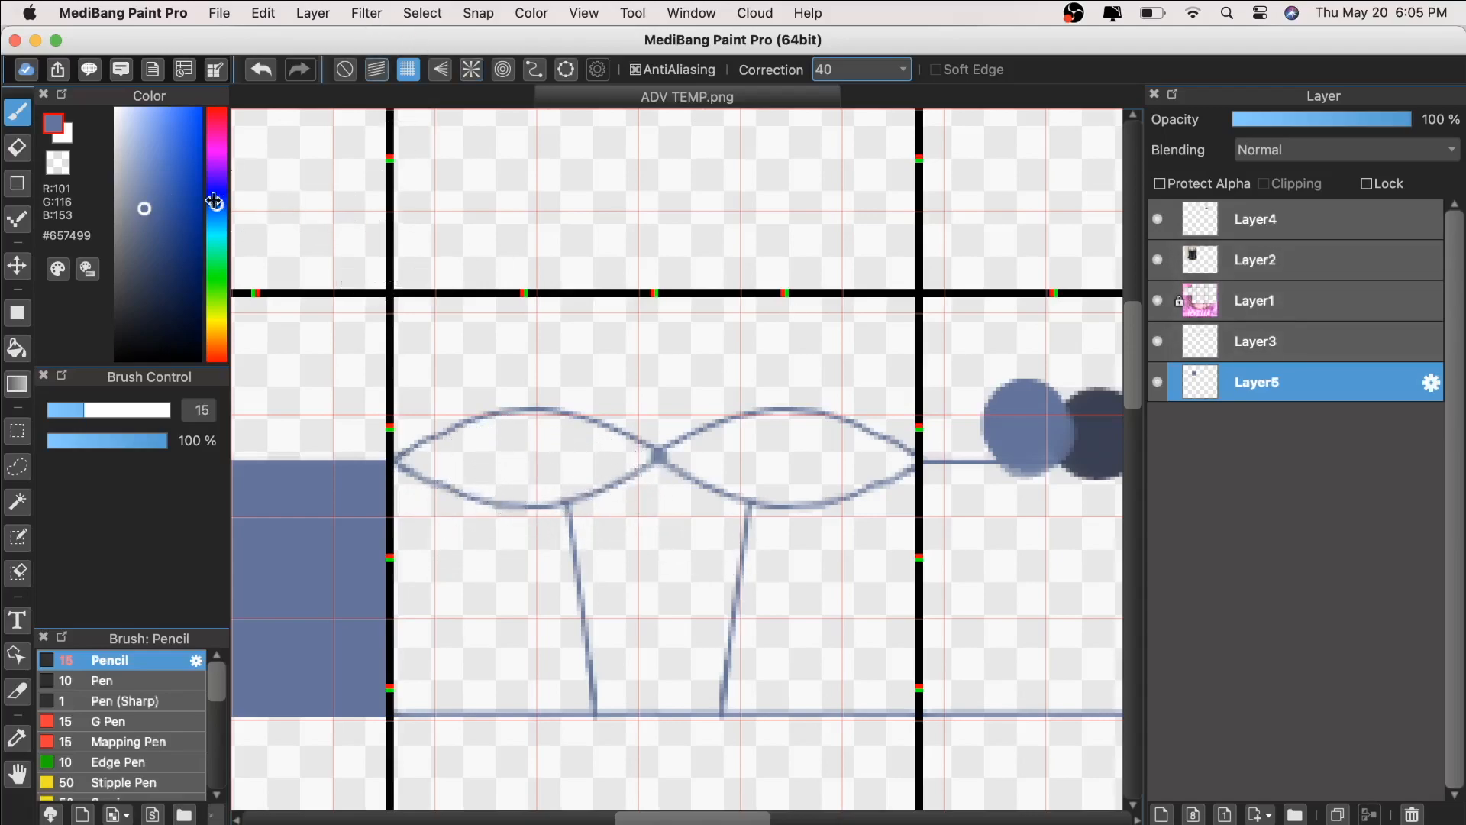
{"action": "left_click", "coordinate": [138, 205]}
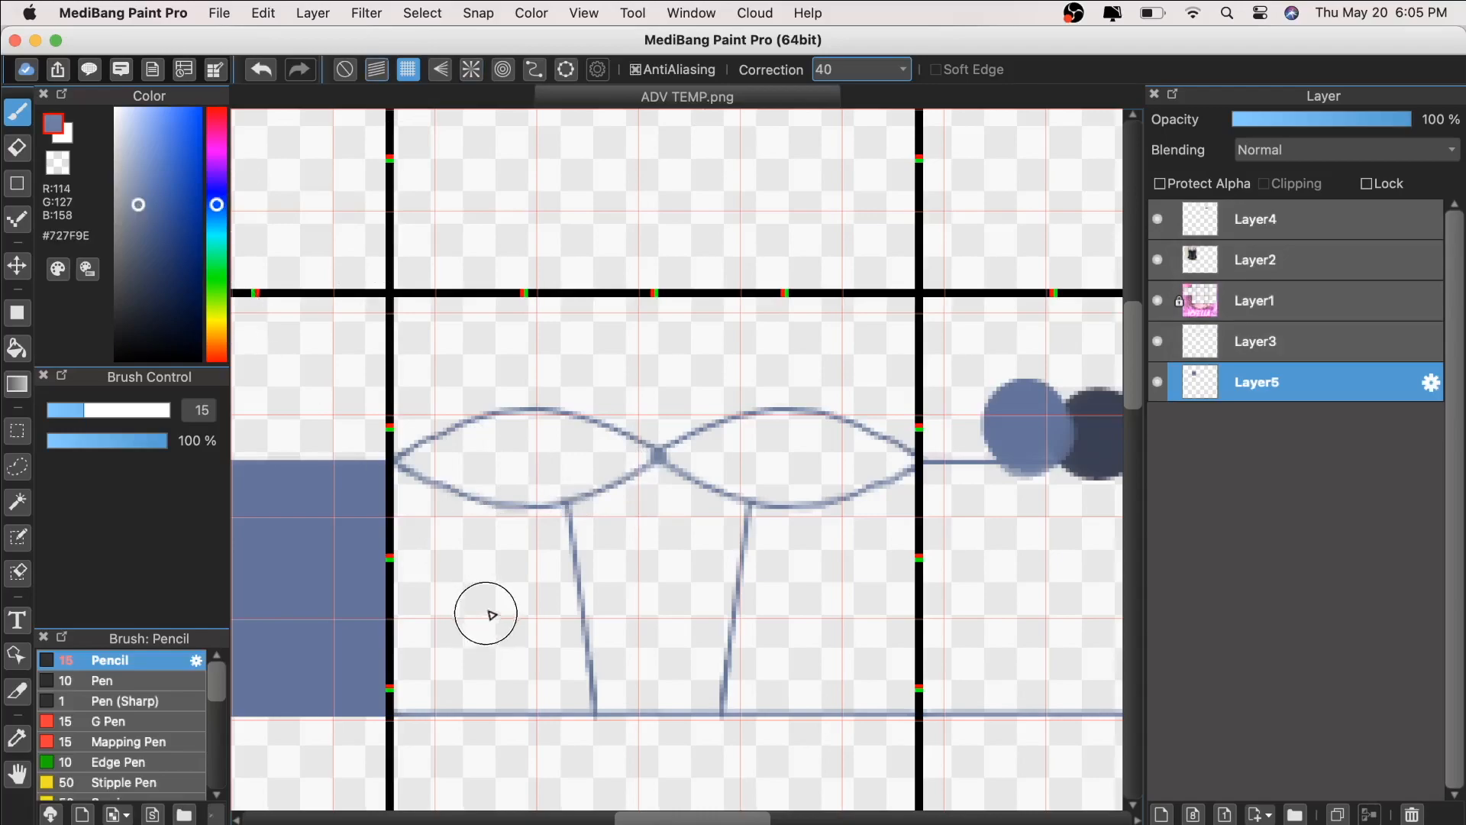
{"action": "key", "text": "super+plus"}
{"action": "left_click", "coordinate": [423, 525]}
{"action": "mouse_move", "coordinate": [425, 530]}
{"action": "left_mouse_down"}
{"action": "mouse_move", "coordinate": [416, 513]}
{"action": "mouse_move", "coordinate": [472, 544]}
{"action": "mouse_move", "coordinate": [422, 519]}
{"action": "mouse_move", "coordinate": [443, 477]}
{"action": "mouse_move", "coordinate": [513, 439]}
{"action": "mouse_move", "coordinate": [693, 513]}
{"action": "mouse_move", "coordinate": [772, 435]}
{"action": "mouse_move", "coordinate": [887, 485]}
{"action": "mouse_move", "coordinate": [688, 582]}
{"action": "mouse_move", "coordinate": [640, 589]}
{"action": "left_mouse_up"}
{"action": "key", "text": "super+plus"}
{"action": "key", "text": "super+minus"}
{"action": "left_click", "coordinate": [345, 69]}
{"action": "key", "text": "super+minus"}
{"action": "key", "text": "super+minus"}
{"action": "mouse_move", "coordinate": [440, 539]}
{"action": "left_mouse_down"}
{"action": "mouse_move", "coordinate": [811, 614]}
{"action": "mouse_move", "coordinate": [756, 561]}
{"action": "left_mouse_up"}
Step: Select the band between the sketch lines across the left side and front squares, paint it #727F9E, and clear the selection
{"action": "key", "text": "super+plus"}
{"action": "key", "text": "super+minus"}
{"action": "left_click", "coordinate": [16, 432]}
{"action": "left_click_drag", "start_coordinate": [264, 461], "coordinate": [876, 655]}
{"action": "left_click", "coordinate": [17, 113]}
{"action": "mouse_move", "coordinate": [437, 504]}
{"action": "left_mouse_down"}
{"action": "mouse_move", "coordinate": [291, 451]}
{"action": "mouse_move", "coordinate": [277, 566]}
{"action": "mouse_move", "coordinate": [866, 487]}
{"action": "mouse_move", "coordinate": [341, 552]}
{"action": "left_mouse_up"}
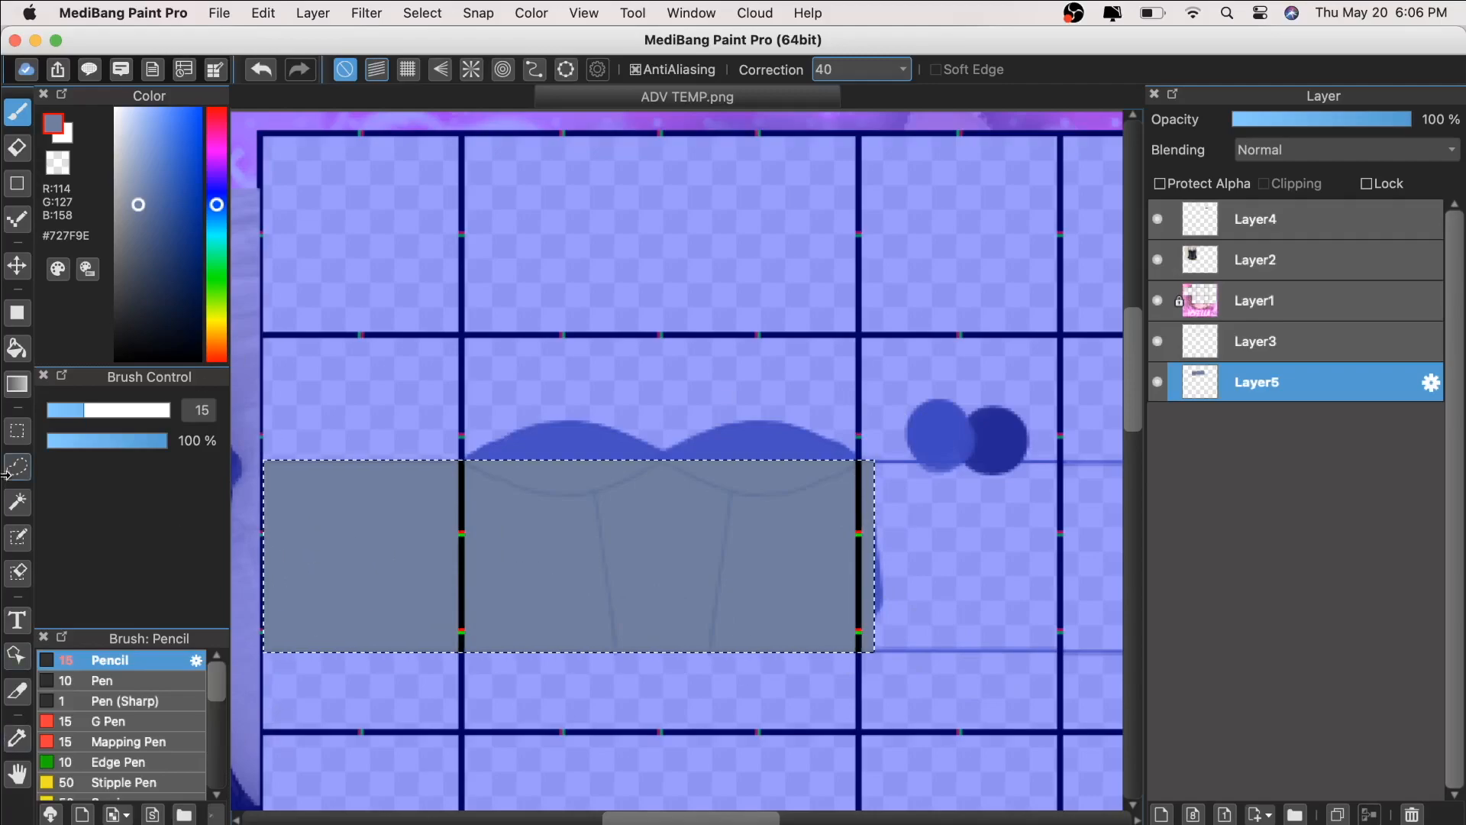
{"action": "left_click", "coordinate": [17, 431]}
{"action": "left_click", "coordinate": [541, 377]}
Step: Select the band across the right side and back squares, fill it with #727F9E using a size 47 pencil, and clear the selection
{"action": "left_click", "coordinate": [17, 774]}
{"action": "left_click_drag", "start_coordinate": [831, 573], "coordinate": [391, 511]}
{"action": "left_click", "coordinate": [17, 431]}
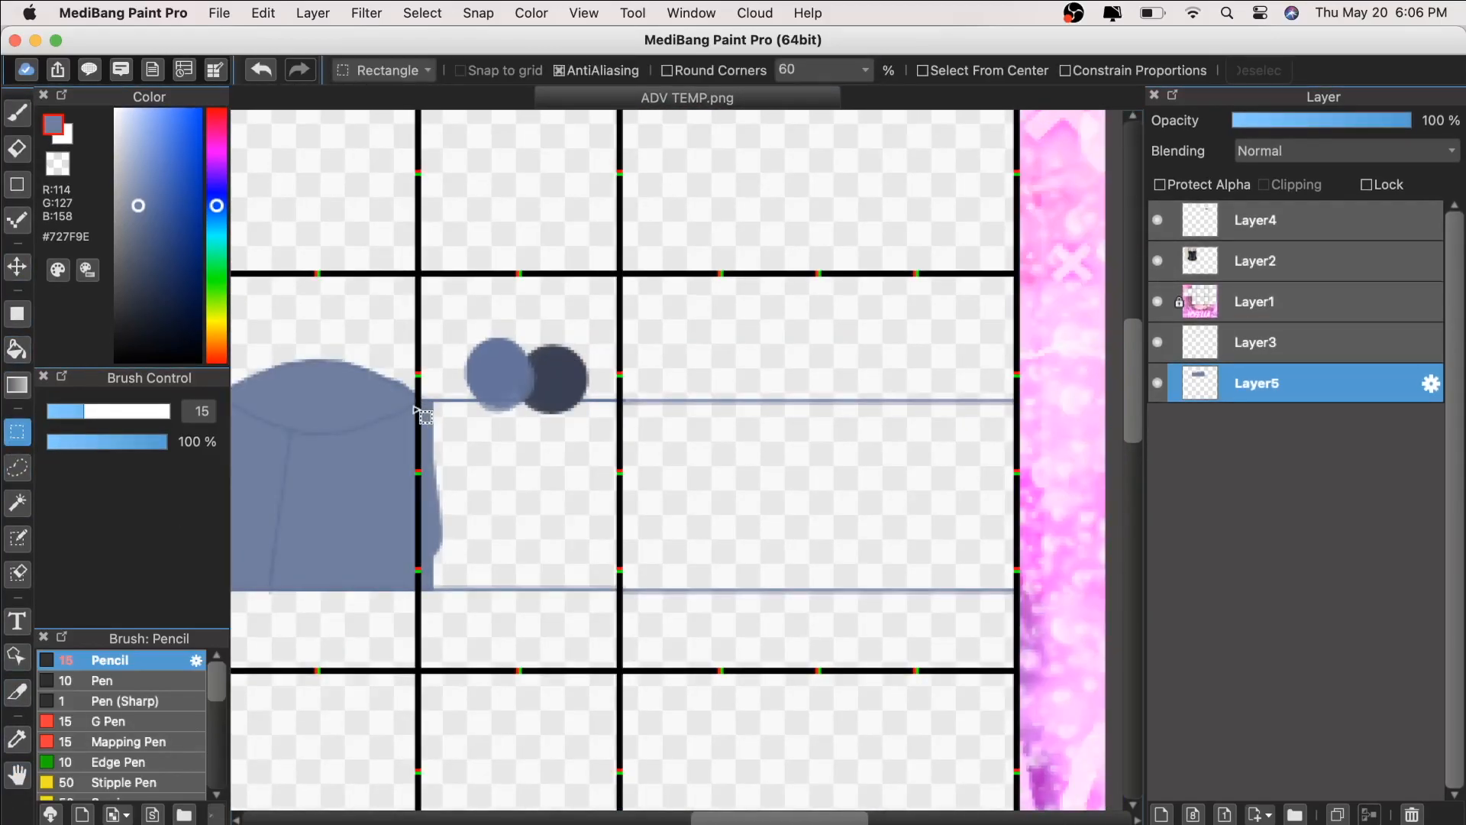
{"action": "left_click_drag", "start_coordinate": [419, 402], "coordinate": [1046, 590]}
{"action": "left_click", "coordinate": [17, 113]}
{"action": "mouse_move", "coordinate": [501, 467]}
{"action": "left_mouse_down"}
{"action": "mouse_move", "coordinate": [524, 557]}
{"action": "mouse_move", "coordinate": [1030, 457]}
{"action": "left_mouse_up"}
{"action": "left_click", "coordinate": [17, 431]}
{"action": "left_click", "coordinate": [511, 324]}
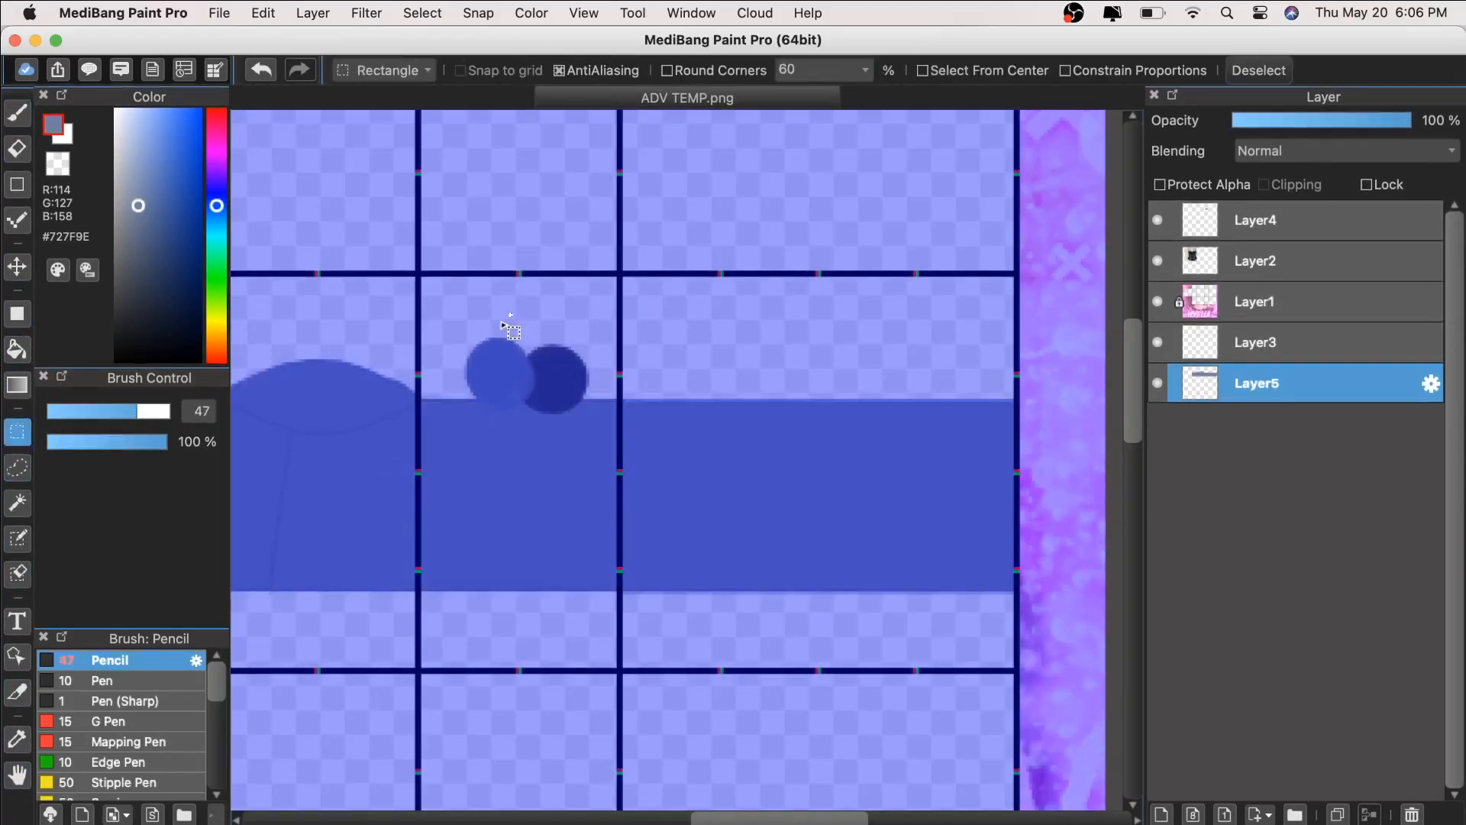
Step: Examine the corset photo's cups, satin side panels, centre lace and hem beside the coloured base
{"action": "key", "text": "super+minus"}
{"action": "left_click", "coordinate": [13, 782]}
{"action": "left_click_drag", "start_coordinate": [517, 648], "coordinate": [738, 619]}
{"action": "key", "text": "super+plus"}
{"action": "key", "text": "super+minus"}
{"action": "left_click_drag", "start_coordinate": [799, 583], "coordinate": [969, 517]}
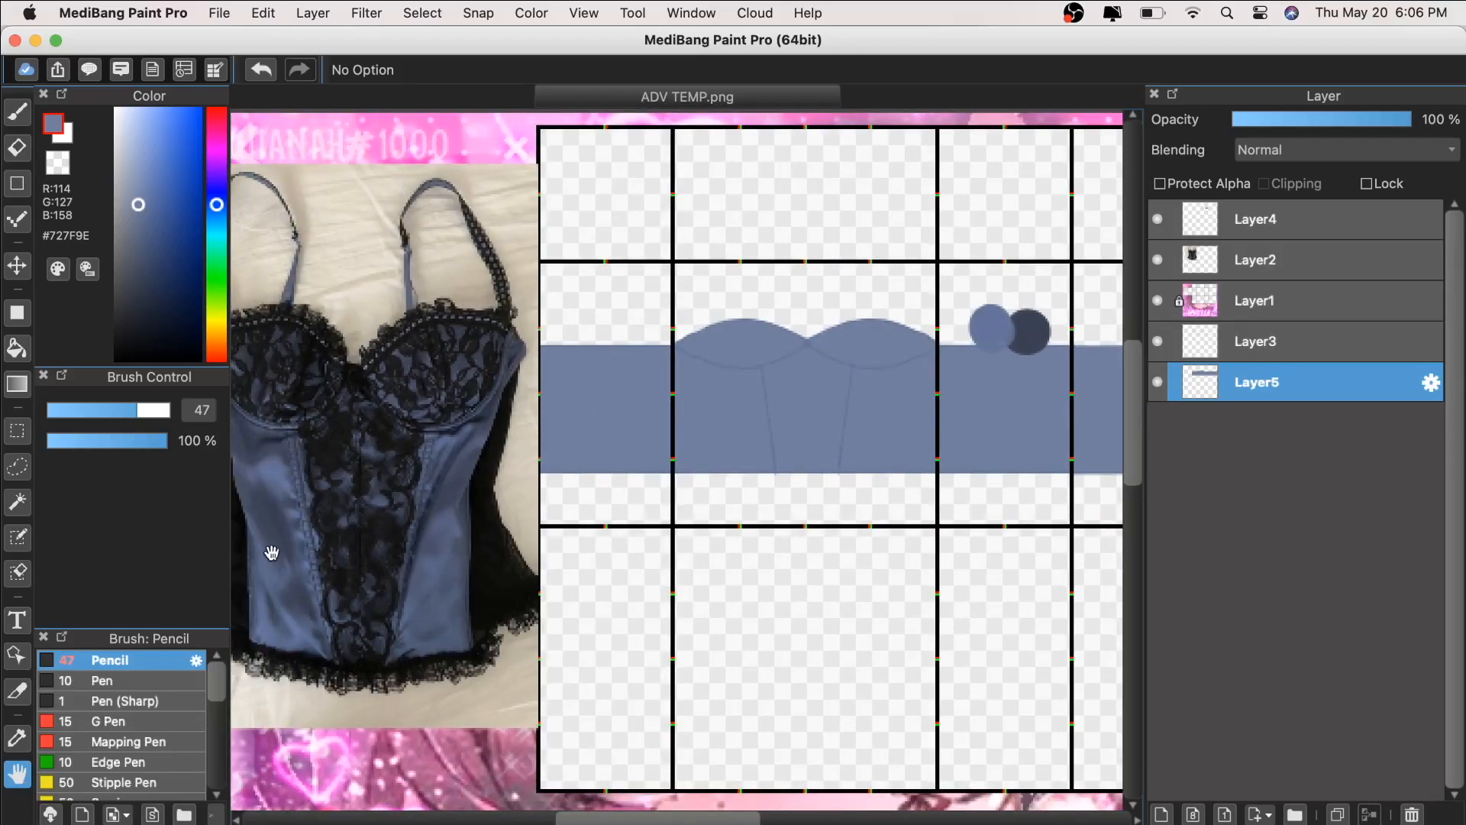
{"action": "key", "text": "super+plus"}
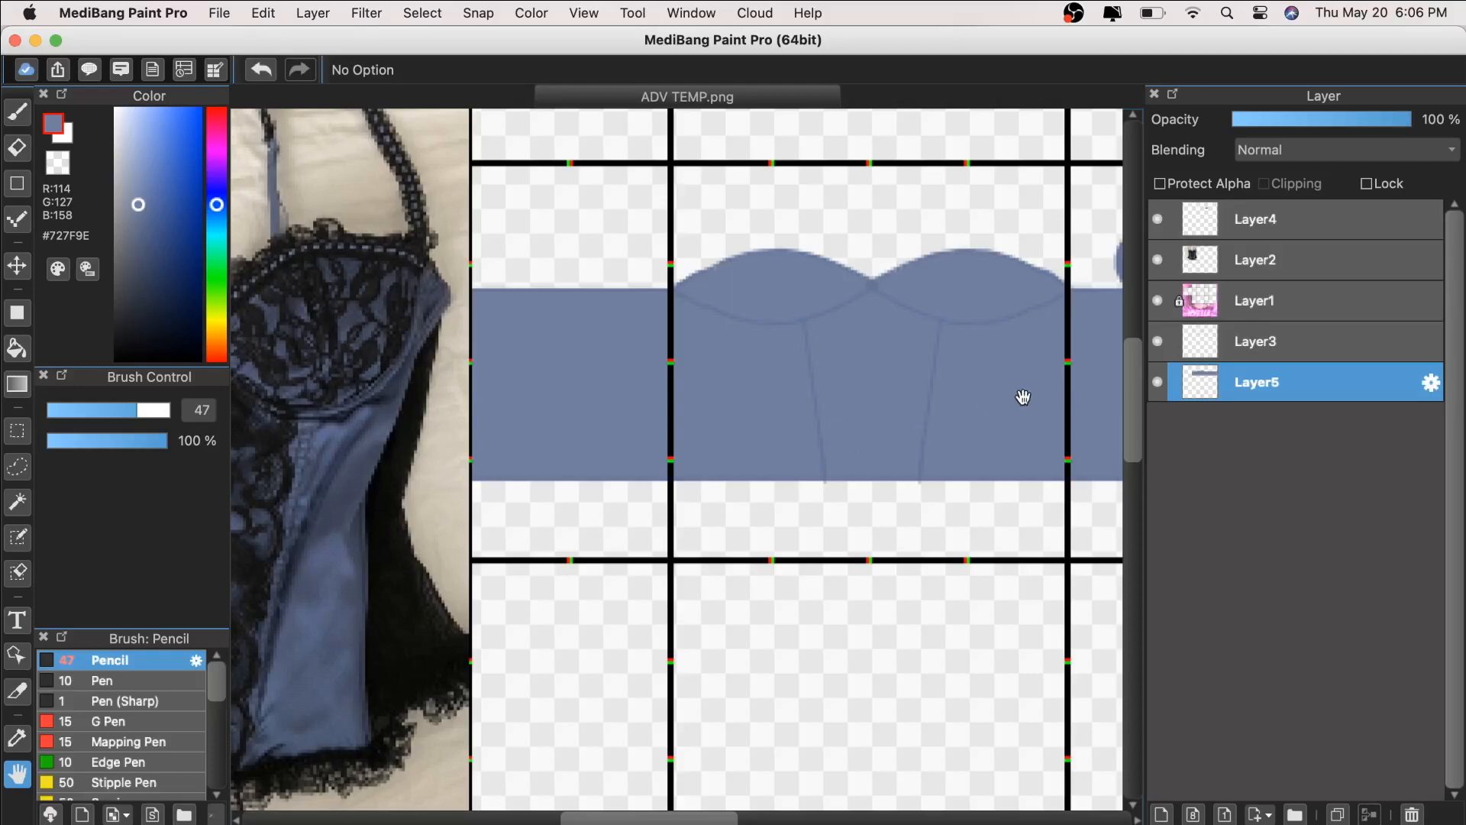
{"action": "key", "text": "super+minus"}
{"action": "left_click_drag", "start_coordinate": [546, 644], "coordinate": [615, 662]}
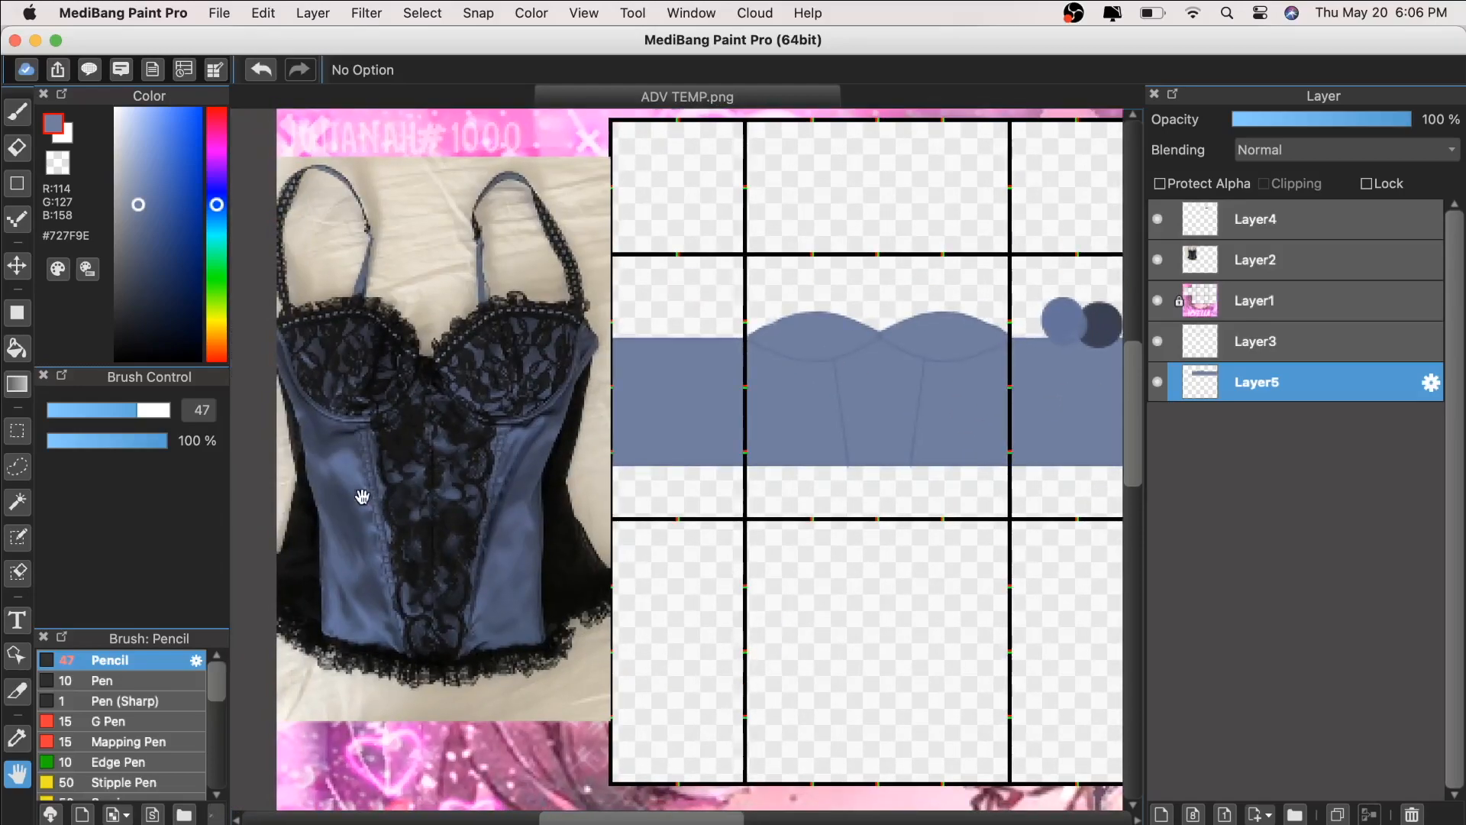
{"action": "left_click_drag", "start_coordinate": [847, 594], "coordinate": [815, 600]}
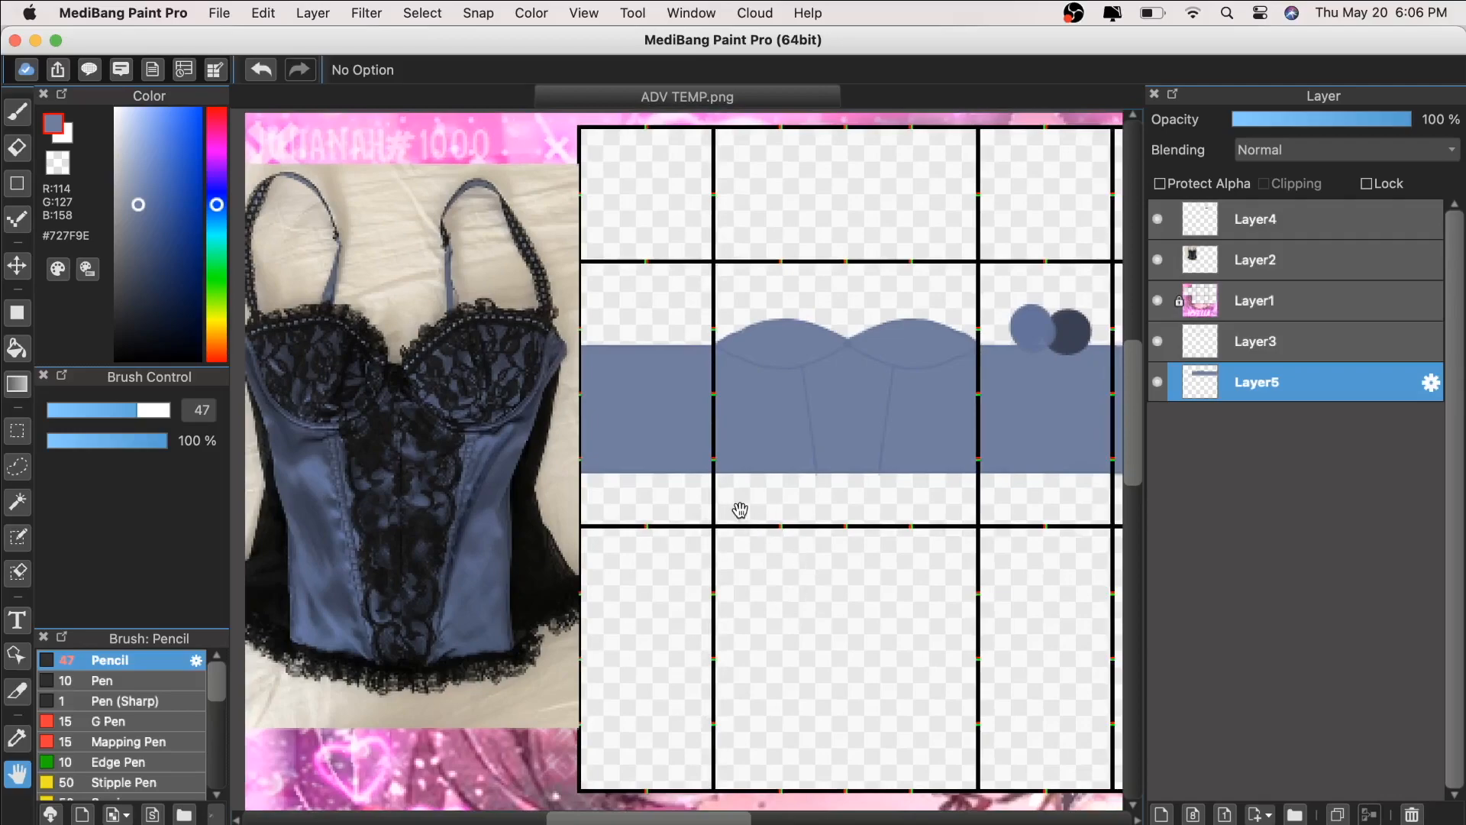
{"action": "left_click_drag", "start_coordinate": [914, 476], "coordinate": [910, 504]}
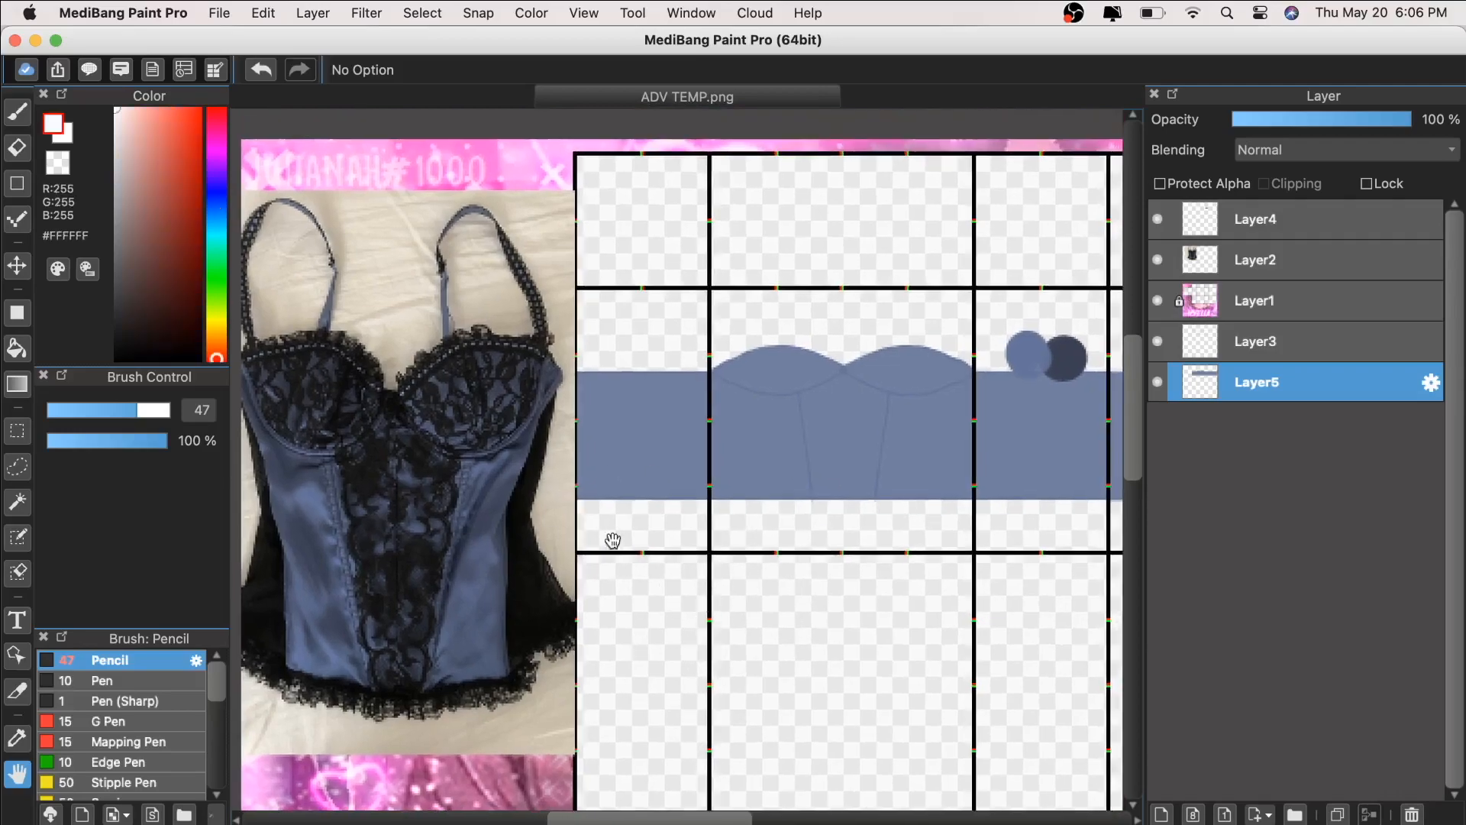
{"action": "left_click", "coordinate": [778, 425], "text": "alt"}
{"action": "key", "text": "super+plus"}
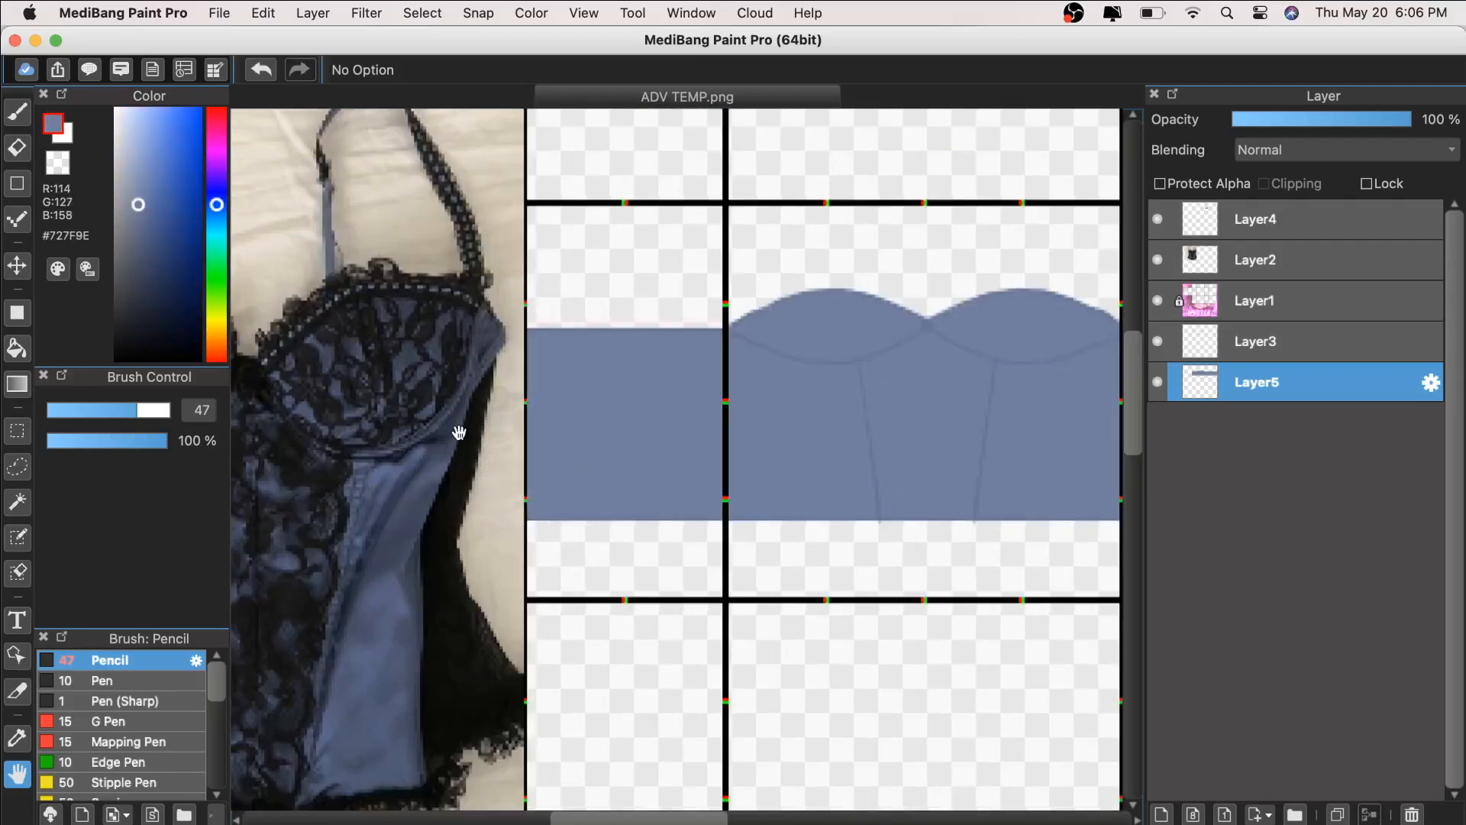
{"action": "key", "text": "super+minus"}
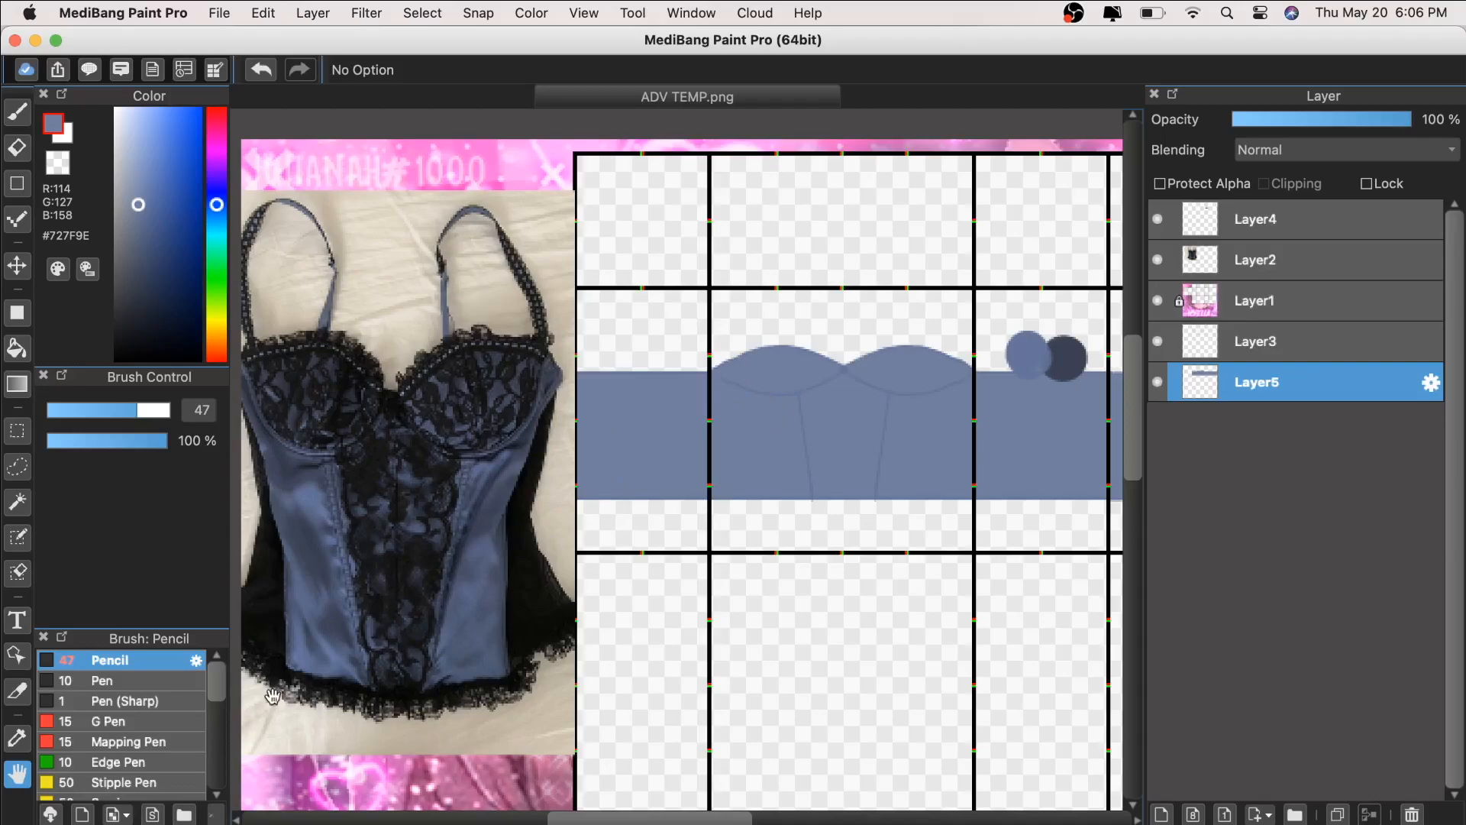
Step: Make Layer3 active, sample the sketch line colour #677599 and set the pencil to size 1.2
{"action": "scroll", "coordinate": [707, 461], "scroll_direction": "up", "scroll_amount": 1}
{"action": "left_click_drag", "start_coordinate": [767, 428], "coordinate": [630, 467]}
{"action": "scroll", "coordinate": [629, 467], "scroll_direction": "up", "scroll_amount": 1}
{"action": "left_click", "coordinate": [1282, 330]}
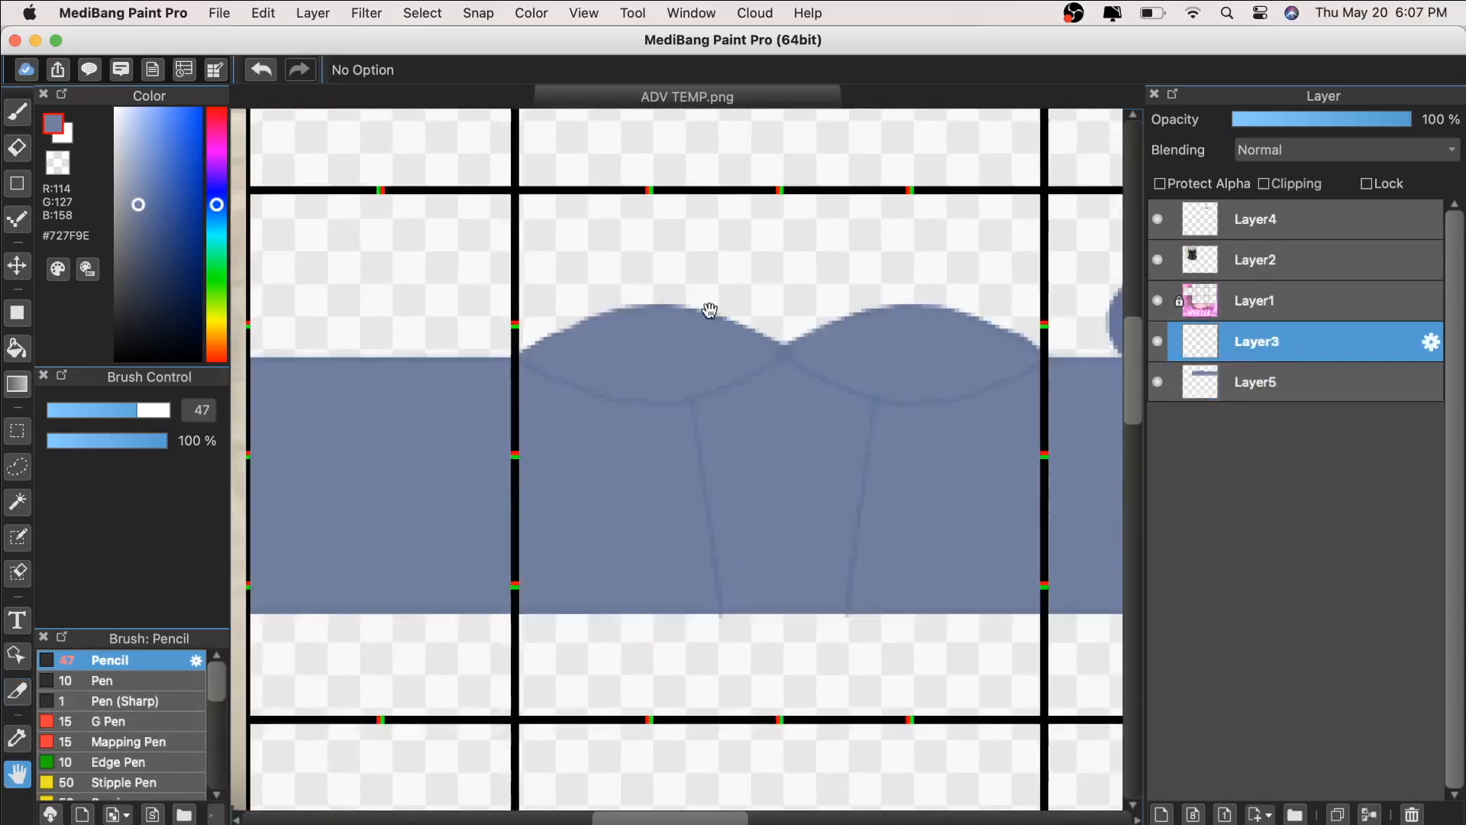
{"action": "left_click", "coordinate": [609, 399], "text": "alt"}
{"action": "type", "text": "b"}
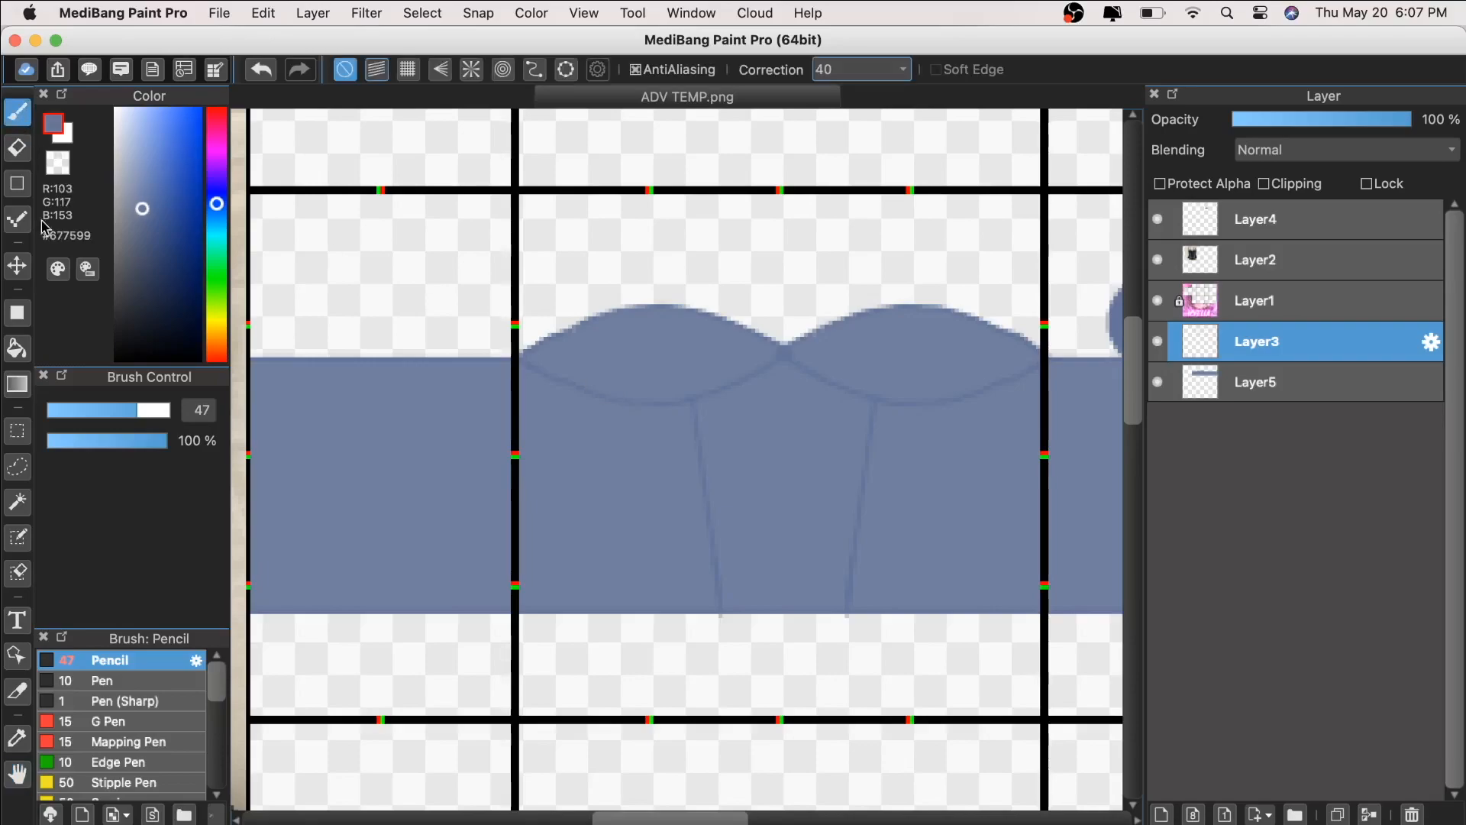
{"action": "type", "text": "1.2"}
{"action": "key", "text": "Return"}
Step: Try to draw an inward-bending side seam from the left cup's outer corner down to the front panel's hem
{"action": "left_click_drag", "start_coordinate": [524, 371], "coordinate": [555, 435]}
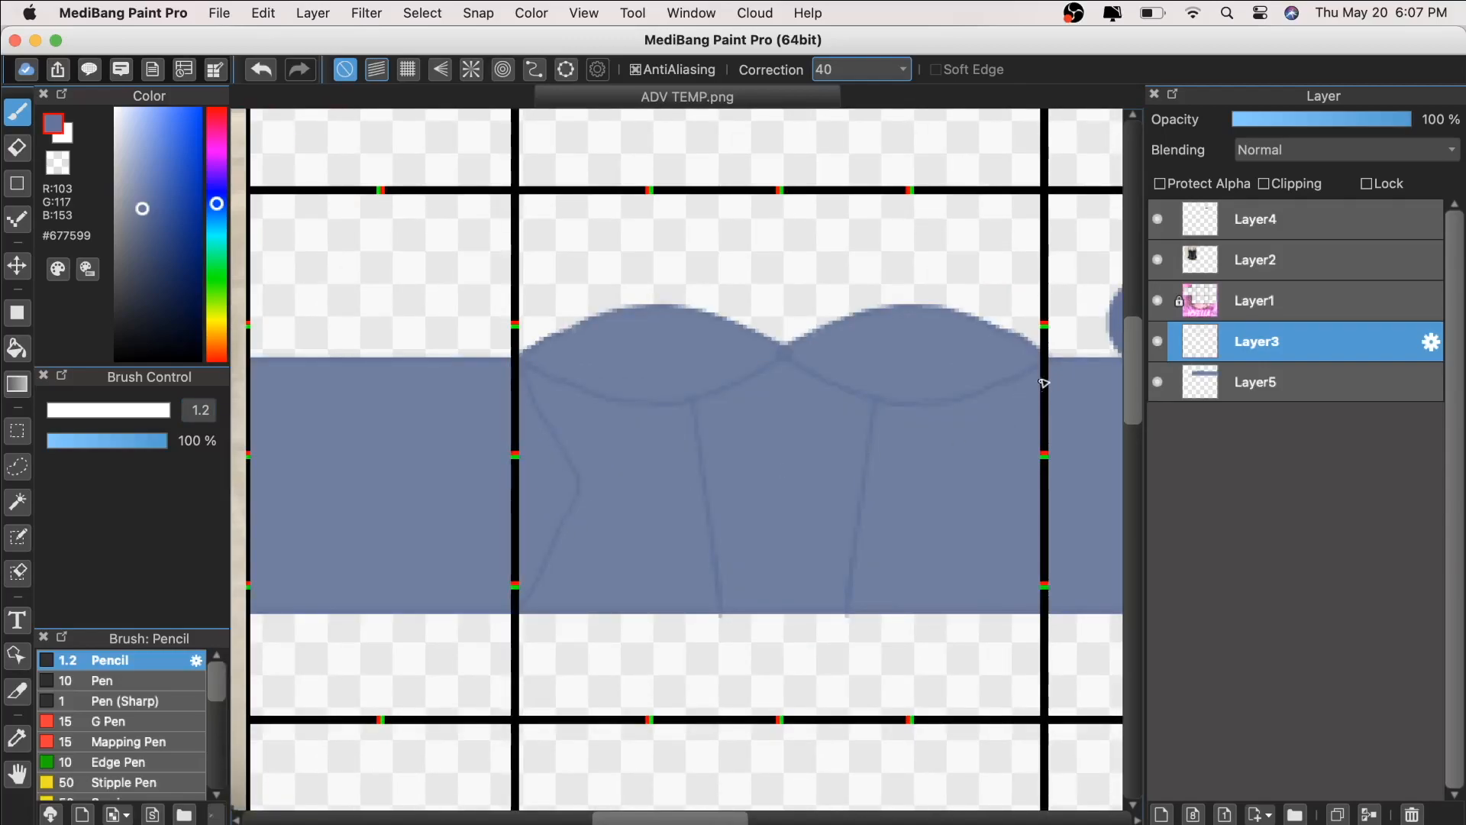
{"action": "key", "text": "super+minus"}
{"action": "key", "text": "super+minus"}
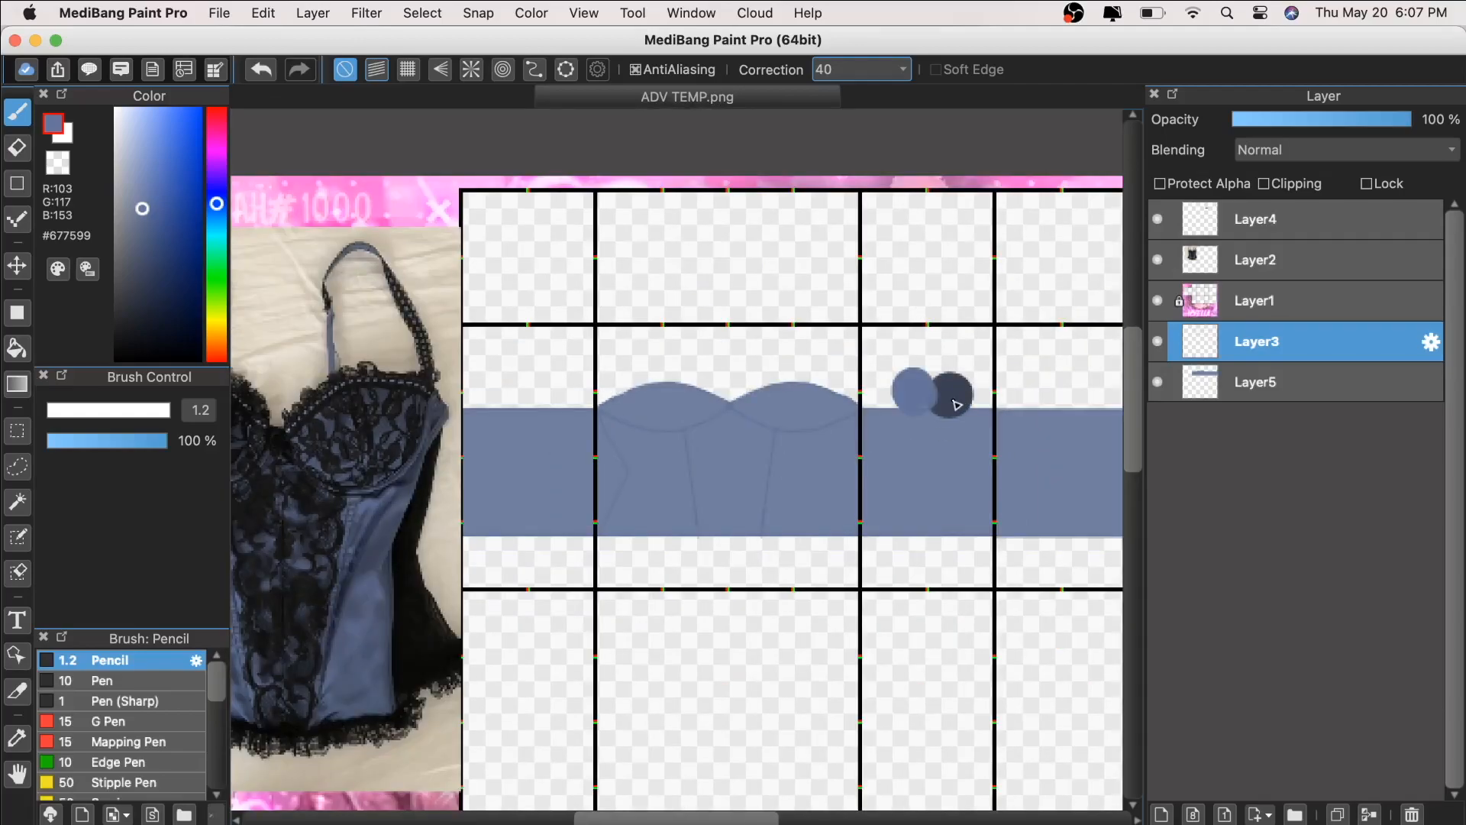
{"action": "key", "text": "super+plus"}
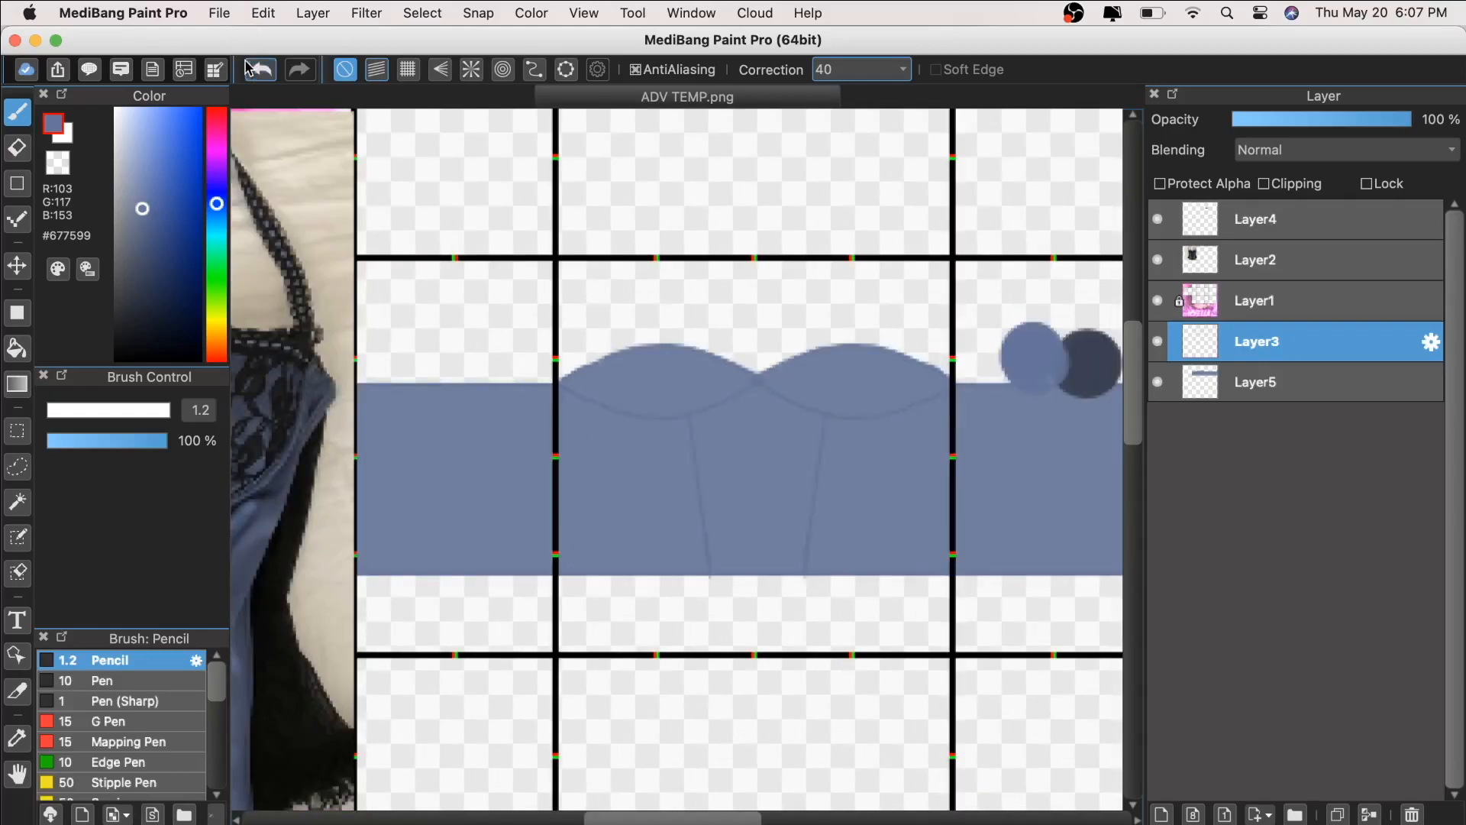
Step: Draw an inward-bending side seam on a new layer, from the left cup's outer corner down to the front panel's hem
{"action": "left_click", "coordinate": [16, 774]}
{"action": "left_click_drag", "start_coordinate": [579, 534], "coordinate": [546, 543]}
{"action": "key", "text": "super+plus"}
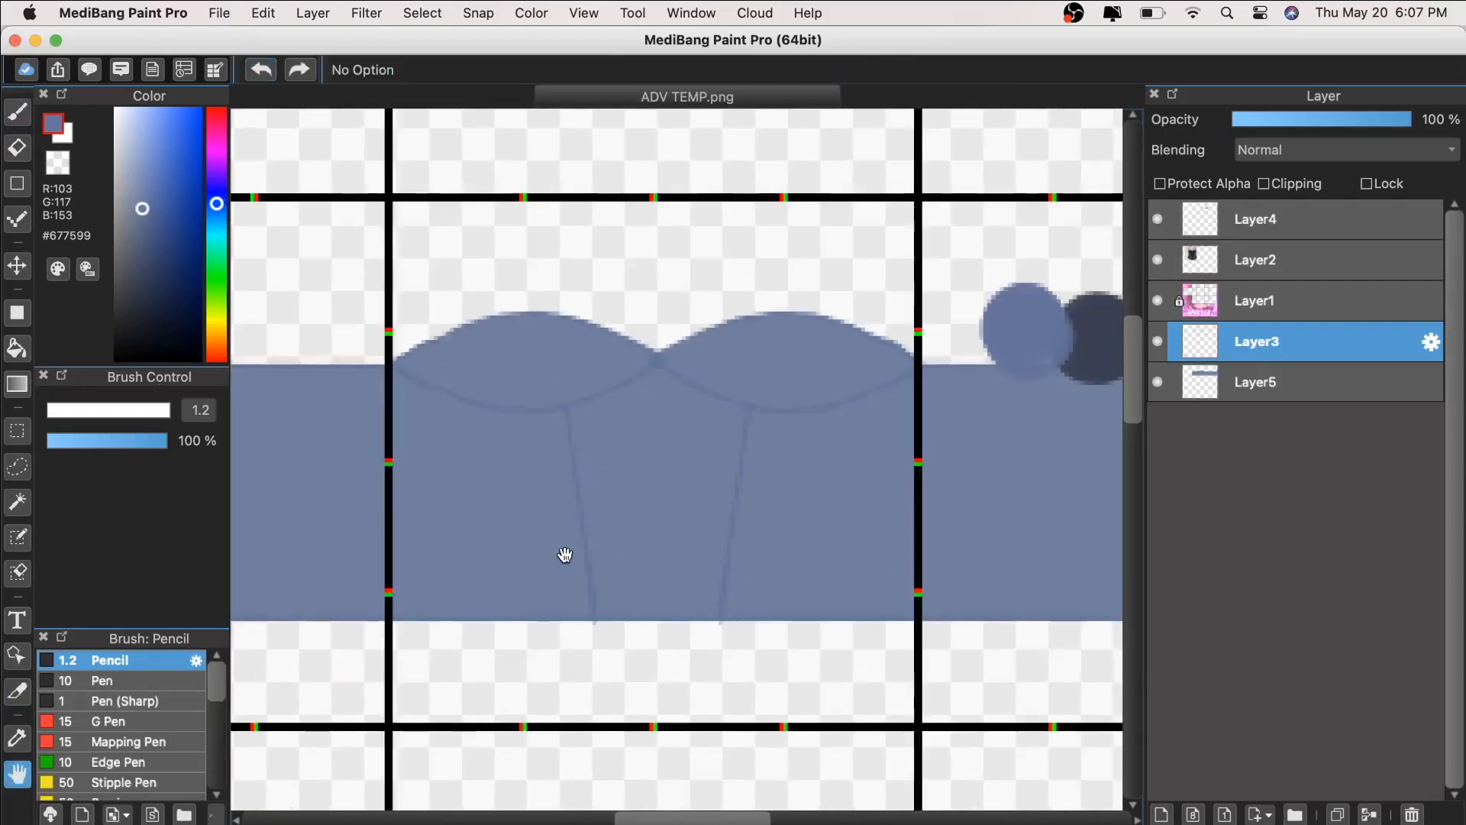
{"action": "left_click", "coordinate": [17, 116]}
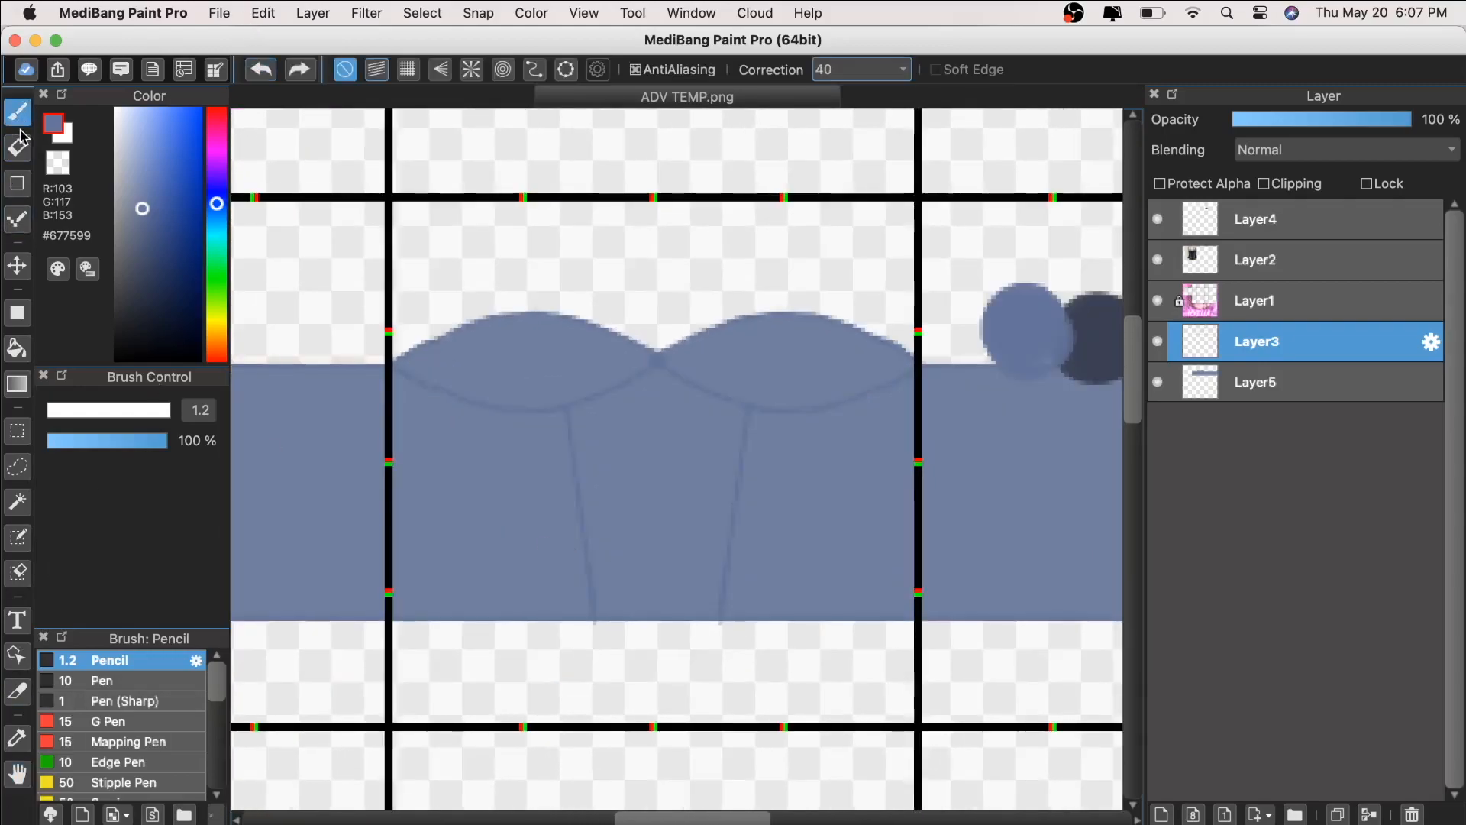
{"action": "left_click", "coordinate": [1158, 815]}
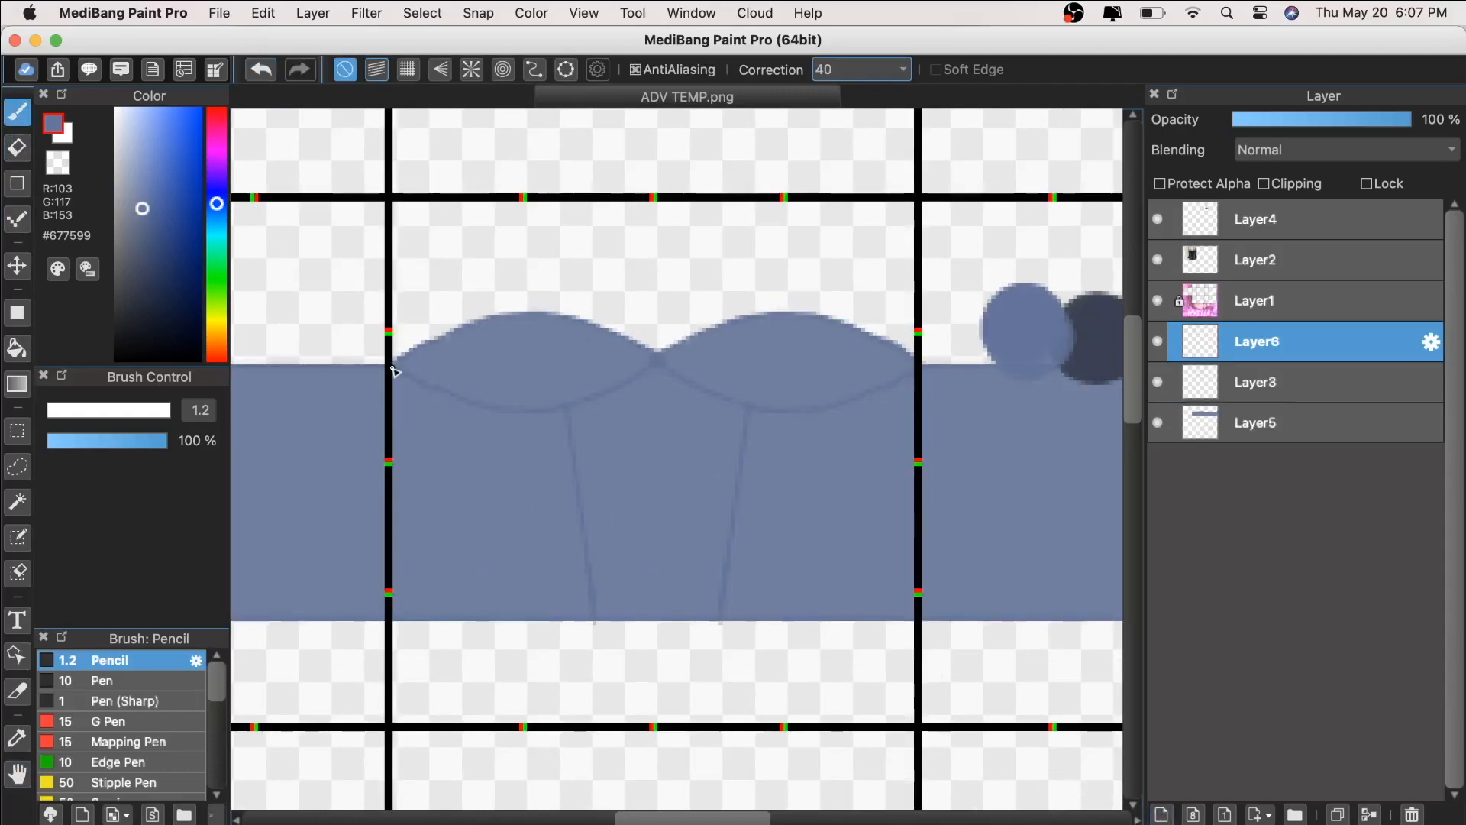
{"action": "left_click", "coordinate": [451, 497], "text": "shift"}
{"action": "left_click", "coordinate": [388, 627], "text": "shift"}
{"action": "scroll", "coordinate": [491, 383], "scroll_direction": "down", "scroll_amount": 2}
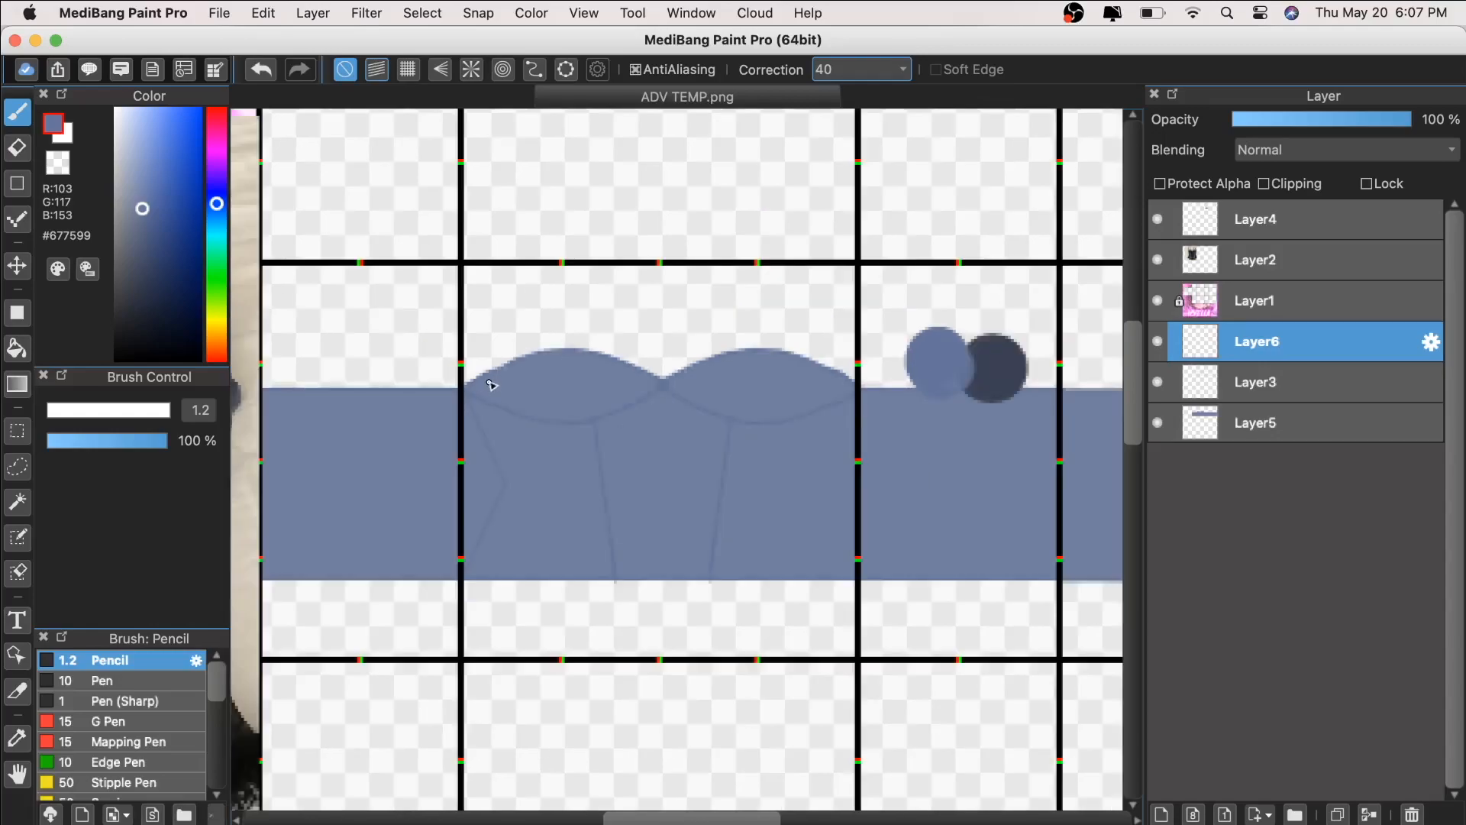
{"action": "scroll", "coordinate": [470, 369], "scroll_direction": "up", "scroll_amount": 1}
{"action": "scroll", "coordinate": [470, 369], "scroll_direction": "up", "scroll_amount": 1}
Step: Duplicate the left side seam's layer and mirror the copy along the front panel's right edge
{"action": "left_click", "coordinate": [23, 262]}
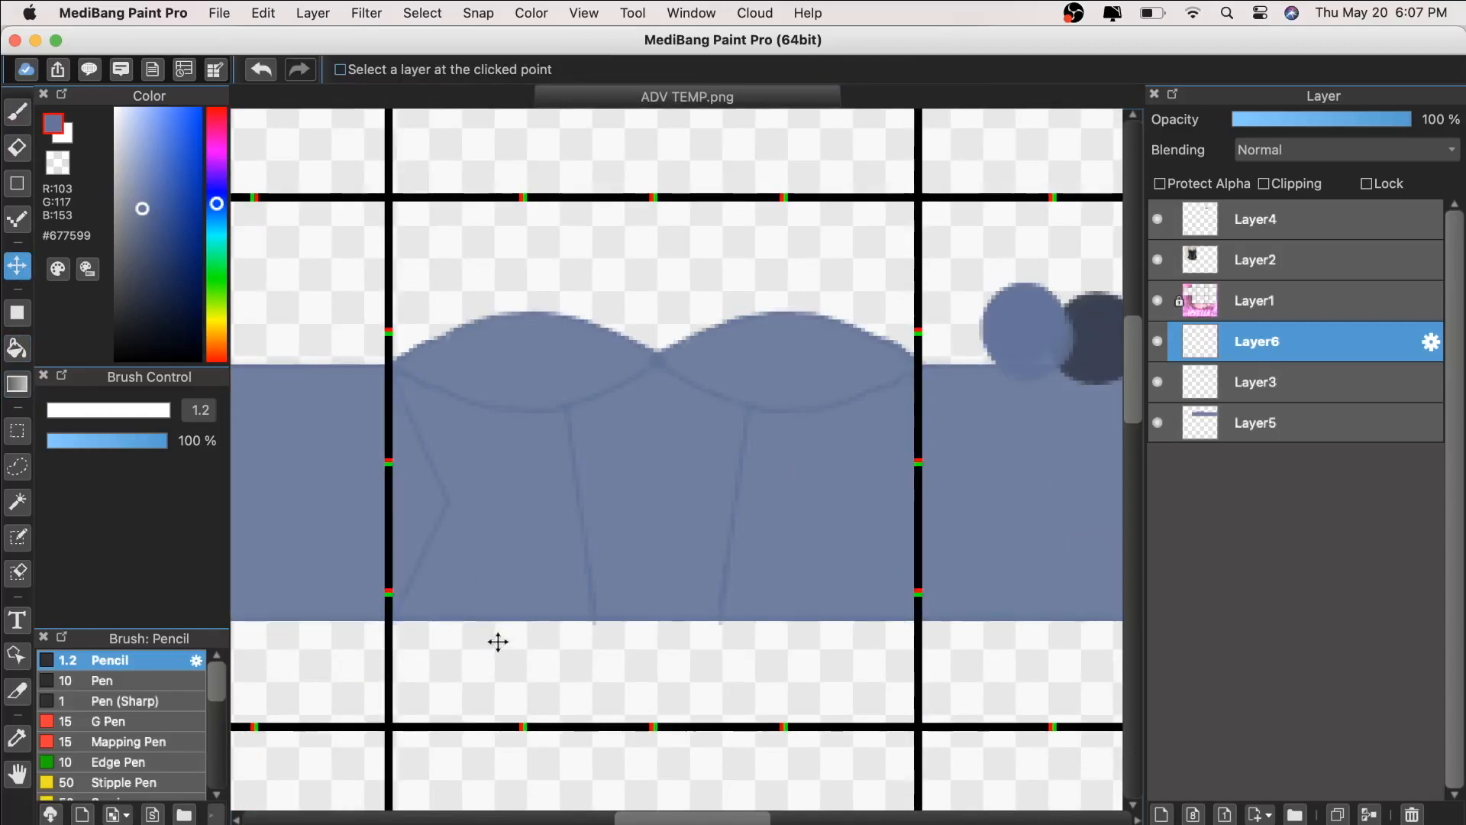
{"action": "scroll", "coordinate": [608, 624], "scroll_direction": "down", "scroll_amount": 1}
{"action": "scroll", "coordinate": [562, 416], "scroll_direction": "down", "scroll_amount": 1}
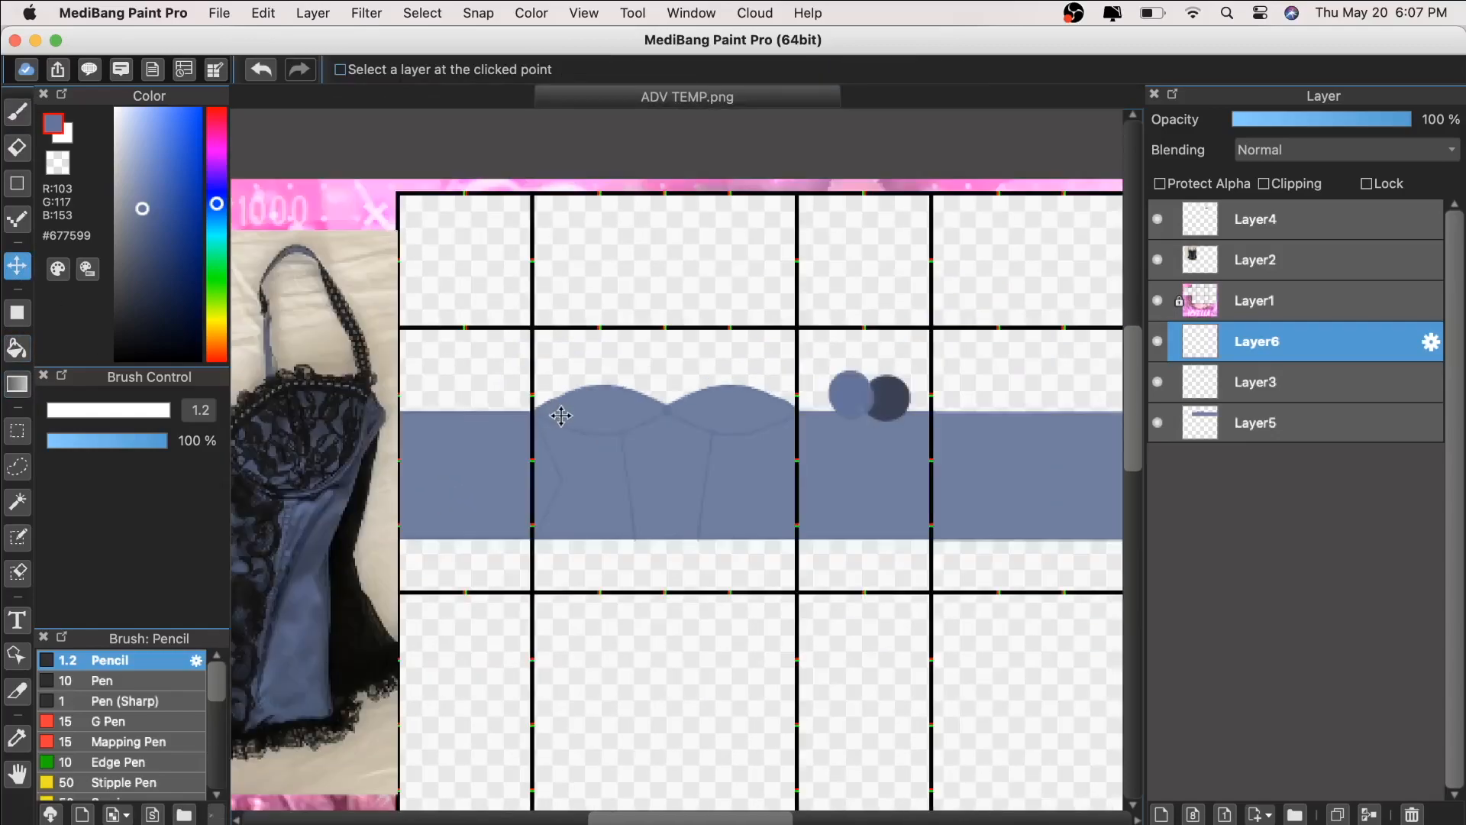
{"action": "scroll", "coordinate": [563, 416], "scroll_direction": "up", "scroll_amount": 2}
{"action": "left_click", "coordinate": [1337, 815]}
{"action": "left_click_drag", "start_coordinate": [439, 510], "coordinate": [893, 455]}
{"action": "key", "text": "super+t"}
{"action": "left_click", "coordinate": [701, 770]}
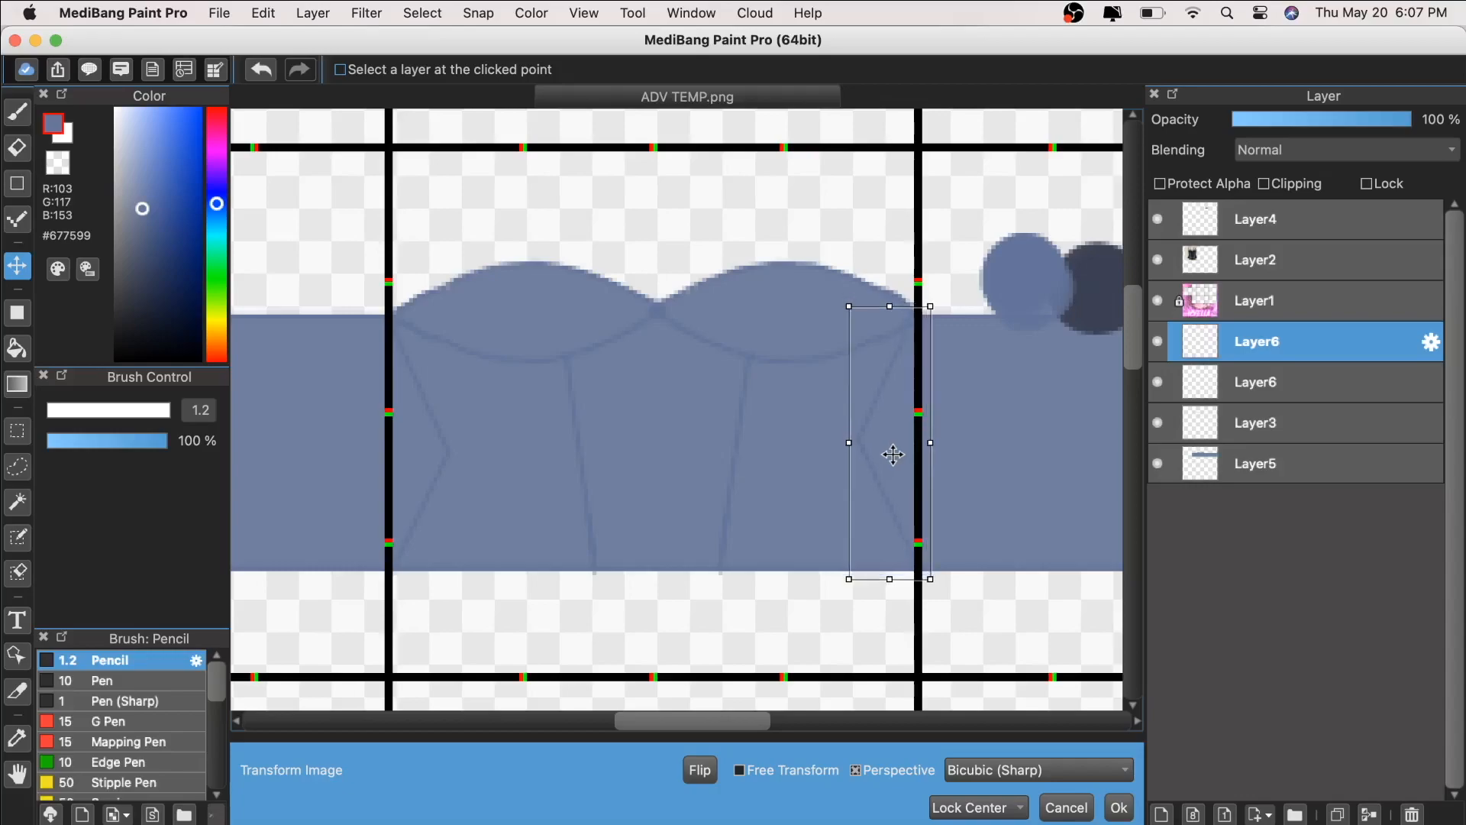
{"action": "left_click", "coordinate": [1120, 807]}
{"action": "key", "text": "super+minus"}
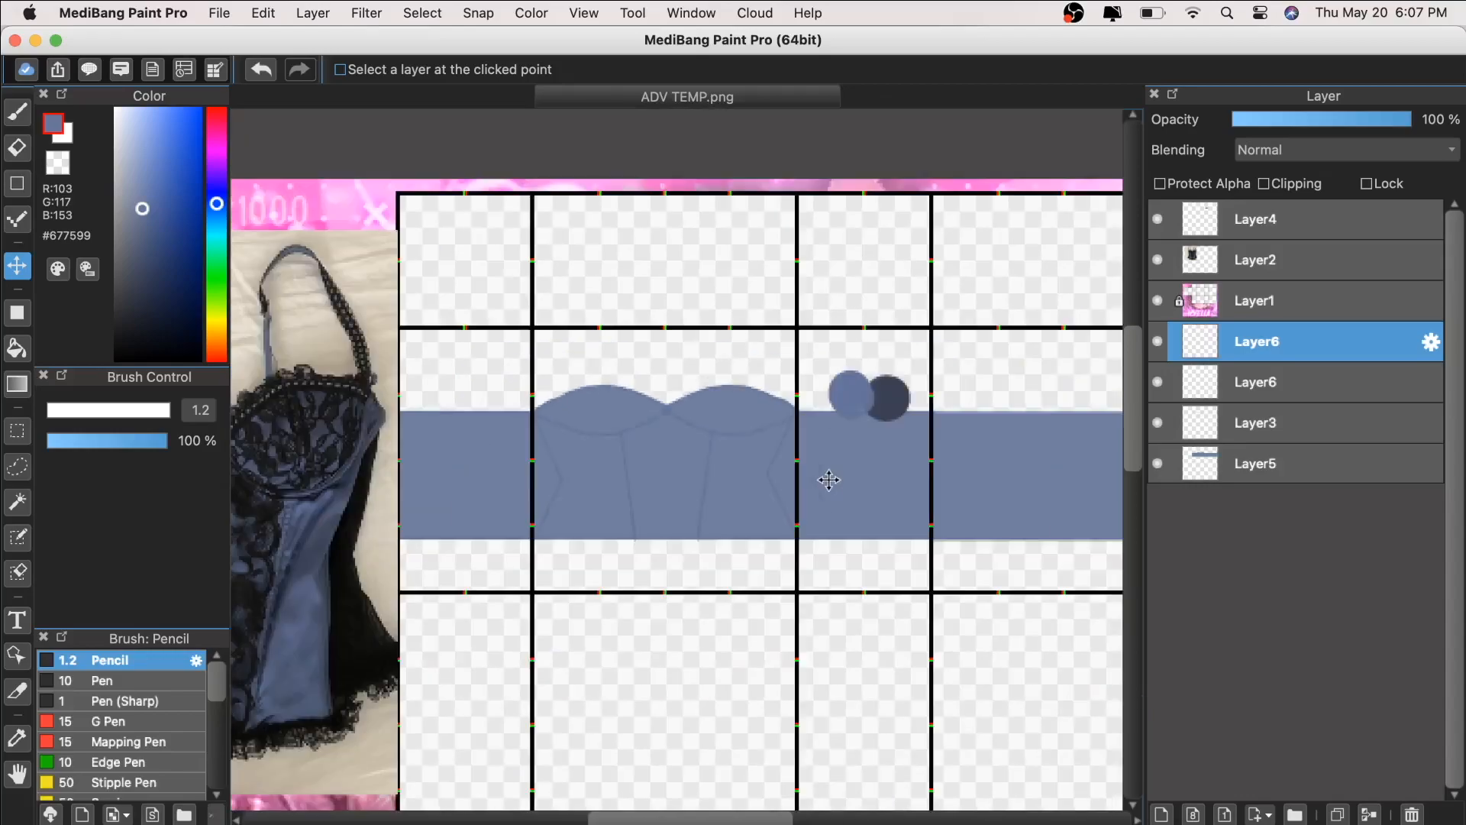
{"action": "key", "text": "super+plus"}
Step: Merge both side seam layers down into Layer3 and undo the accidental shift of the seam lines
{"action": "left_click", "coordinate": [1368, 814]}
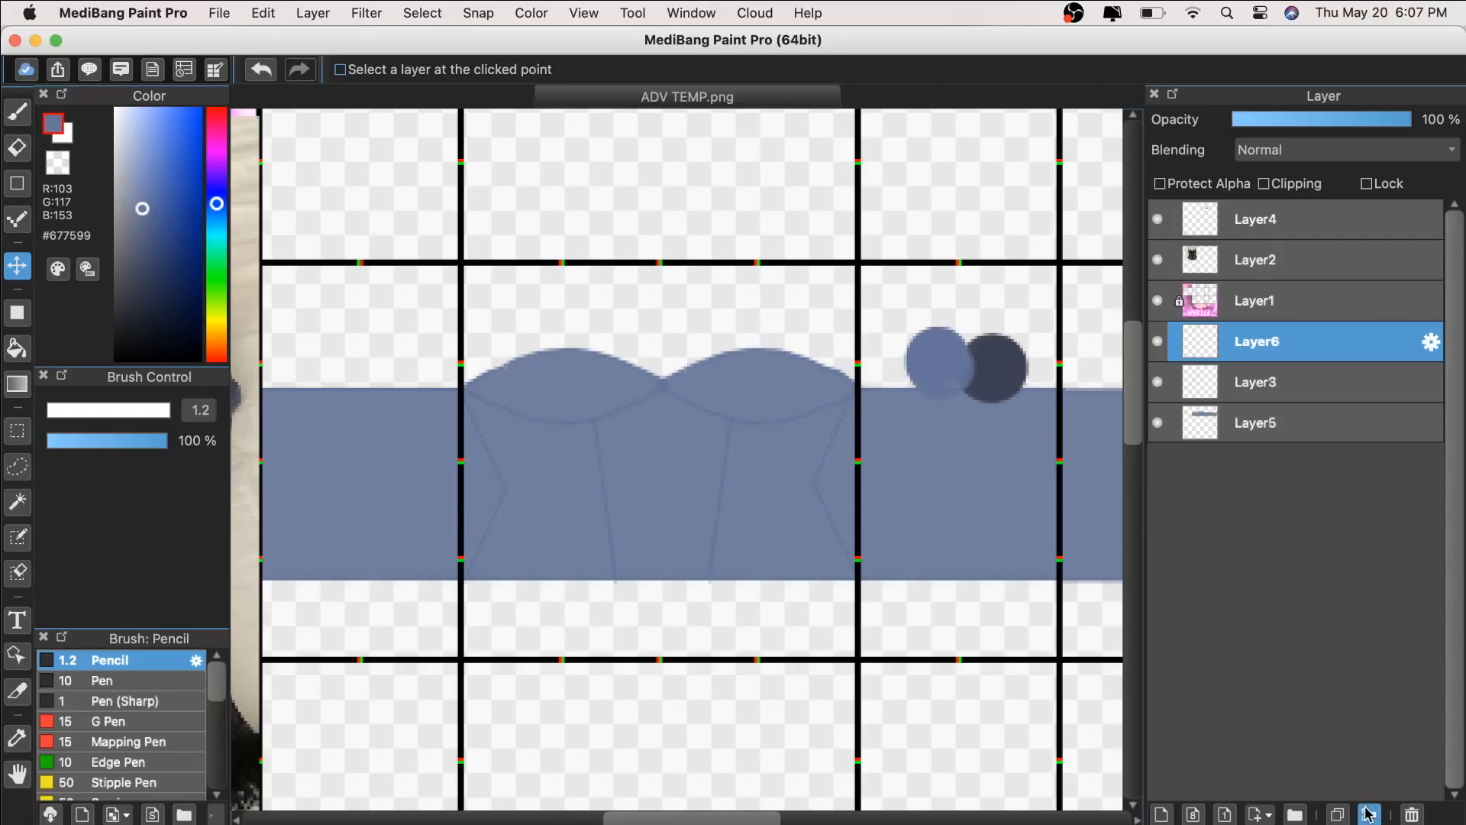
{"action": "left_click", "coordinate": [1368, 814]}
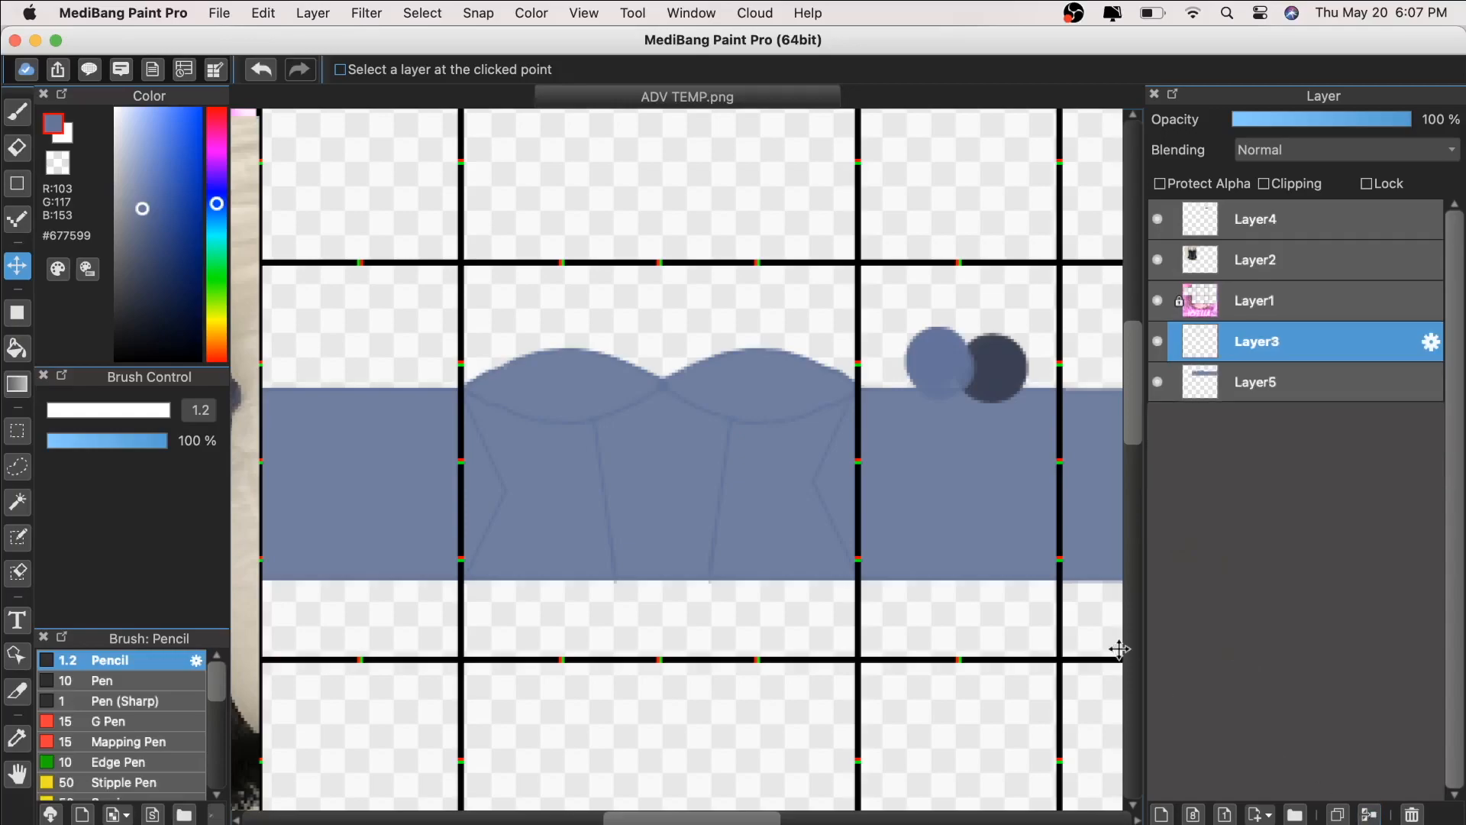
{"action": "key", "text": "super+minus"}
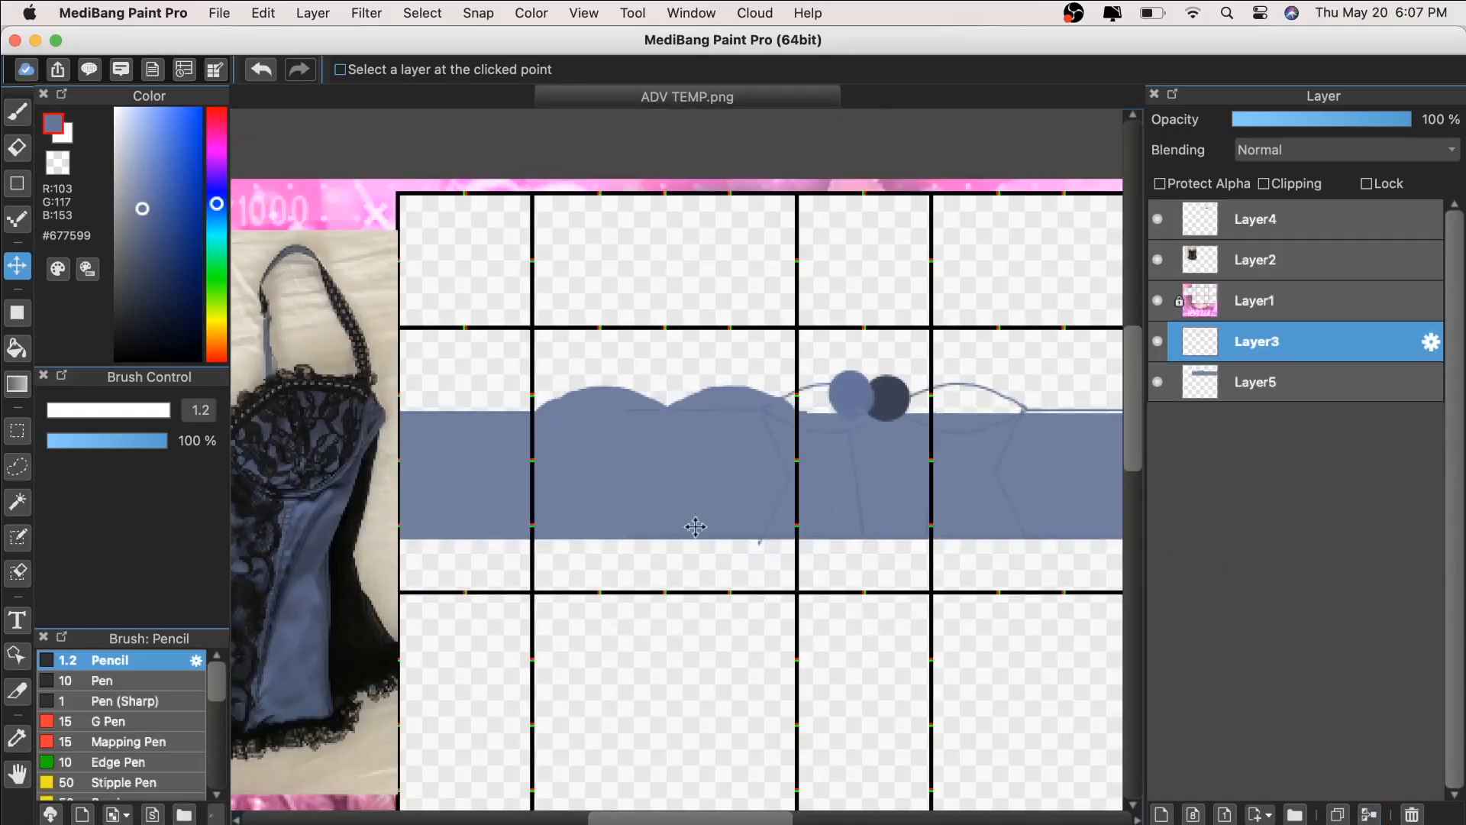
{"action": "left_click", "coordinate": [272, 69]}
Step: Sample the light blue swatch's colour and darken it to #445787
{"action": "left_click", "coordinate": [17, 774]}
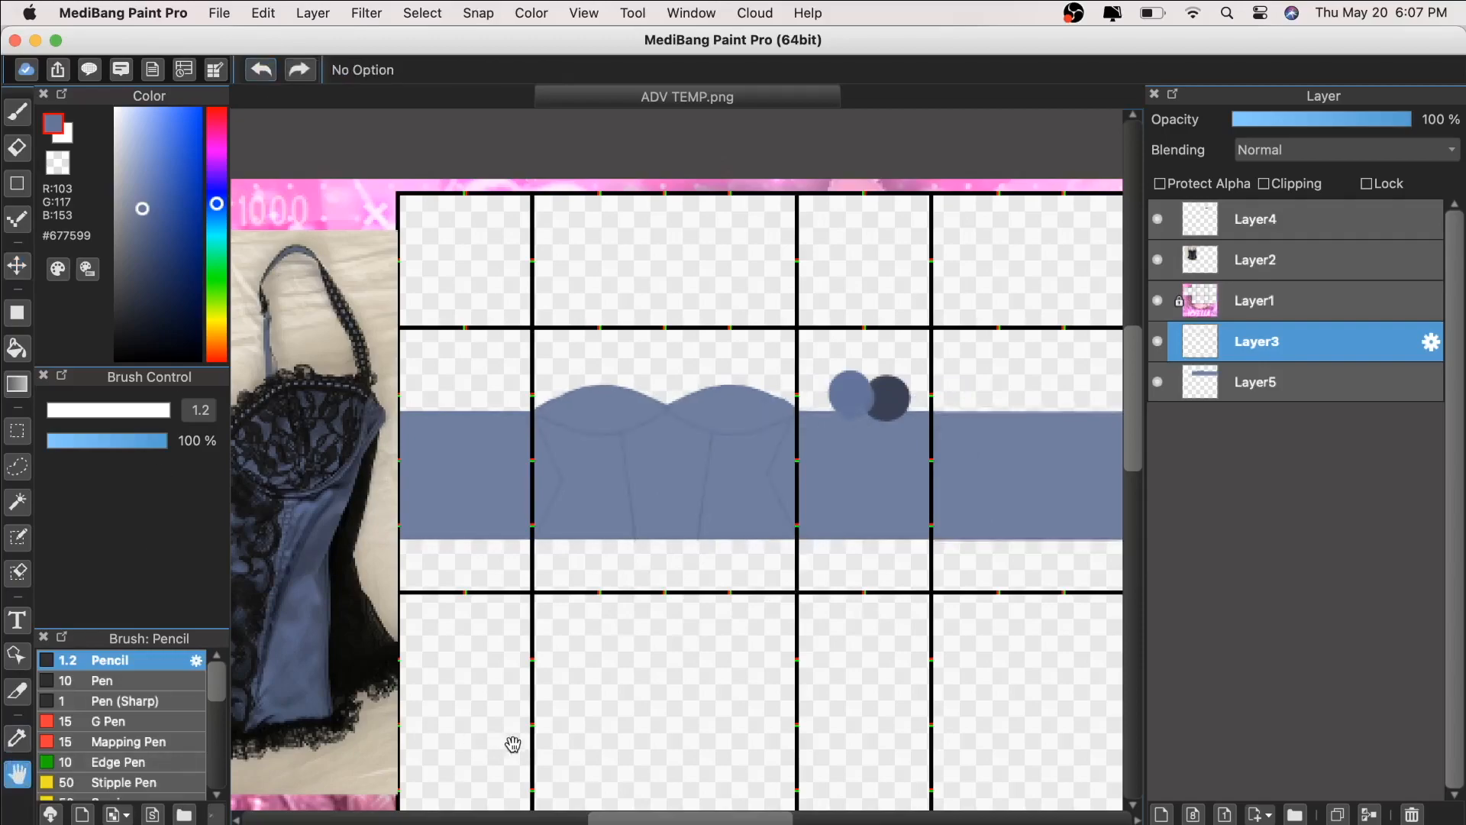
{"action": "left_click_drag", "start_coordinate": [507, 745], "coordinate": [591, 714]}
{"action": "left_click_drag", "start_coordinate": [738, 572], "coordinate": [613, 602]}
{"action": "key", "text": "super+plus"}
{"action": "key", "text": "super+plus"}
{"action": "right_click", "coordinate": [957, 333]}
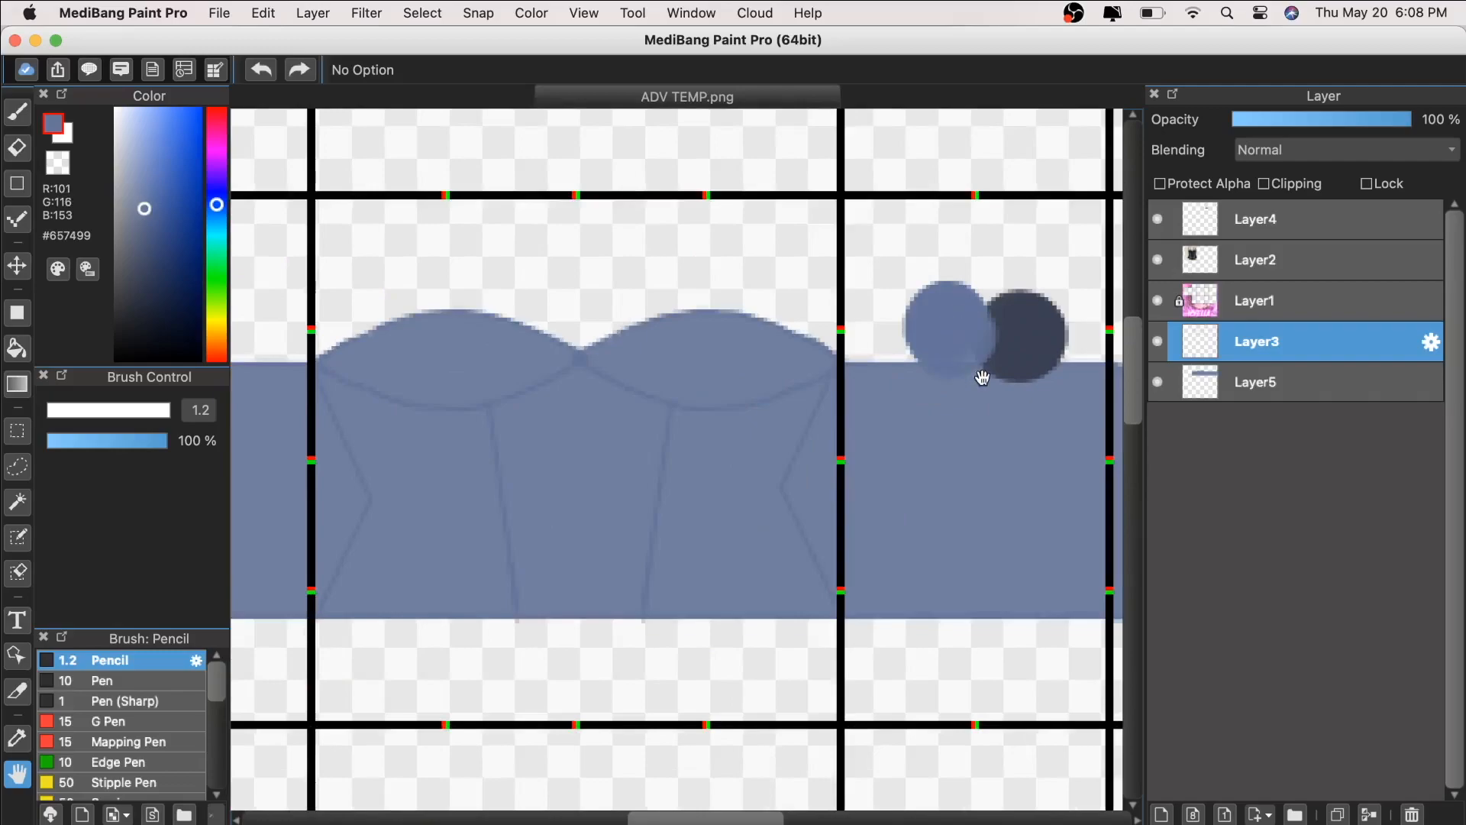
{"action": "key", "text": "super+plus"}
{"action": "key", "text": "super+minus"}
{"action": "mouse_move", "coordinate": [159, 222]}
{"action": "left_mouse_down"}
{"action": "mouse_move", "coordinate": [148, 217]}
{"action": "mouse_move", "coordinate": [158, 227]}
{"action": "left_mouse_up"}
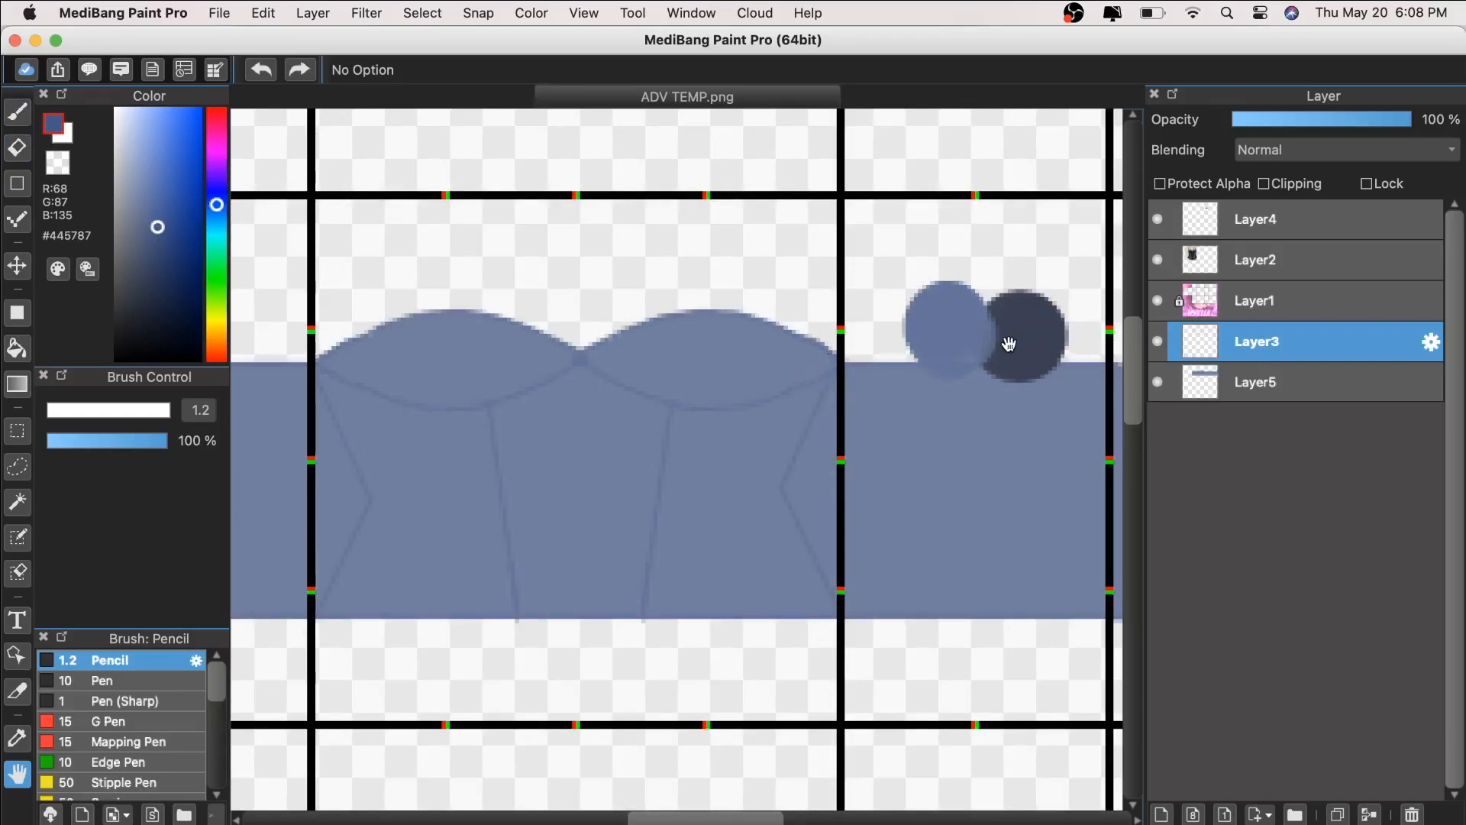
Step: Sample the dark swatch's colour #3B4052 for the satin fold shading
{"action": "left_click", "coordinate": [1037, 327], "text": "alt"}
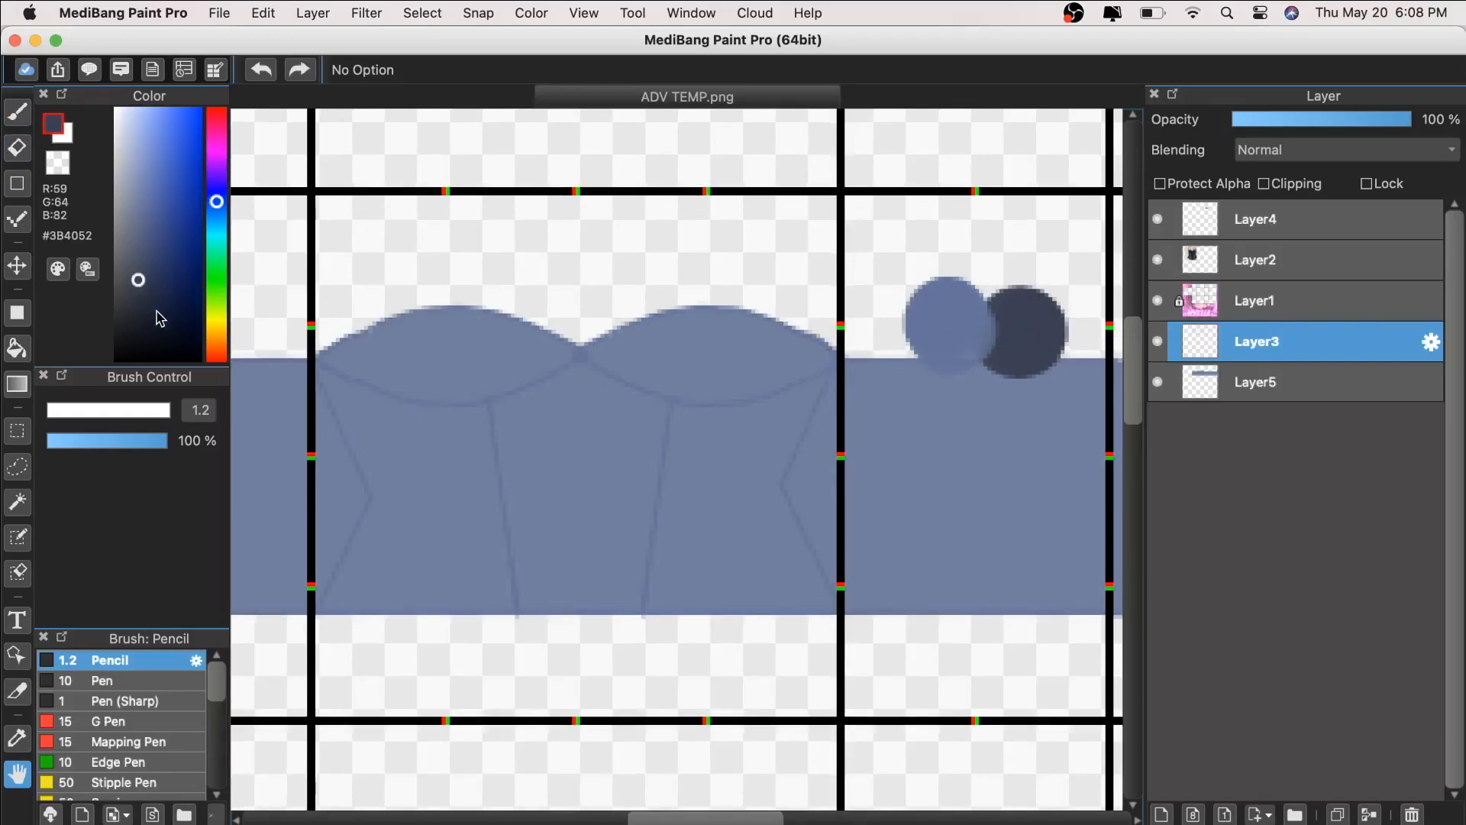
{"action": "key", "text": "super+minus"}
{"action": "key", "text": "super+minus"}
{"action": "key", "text": "super+minus"}
{"action": "key", "text": "super+plus"}
{"action": "key", "text": "super+plus"}
{"action": "key", "text": "super+plus"}
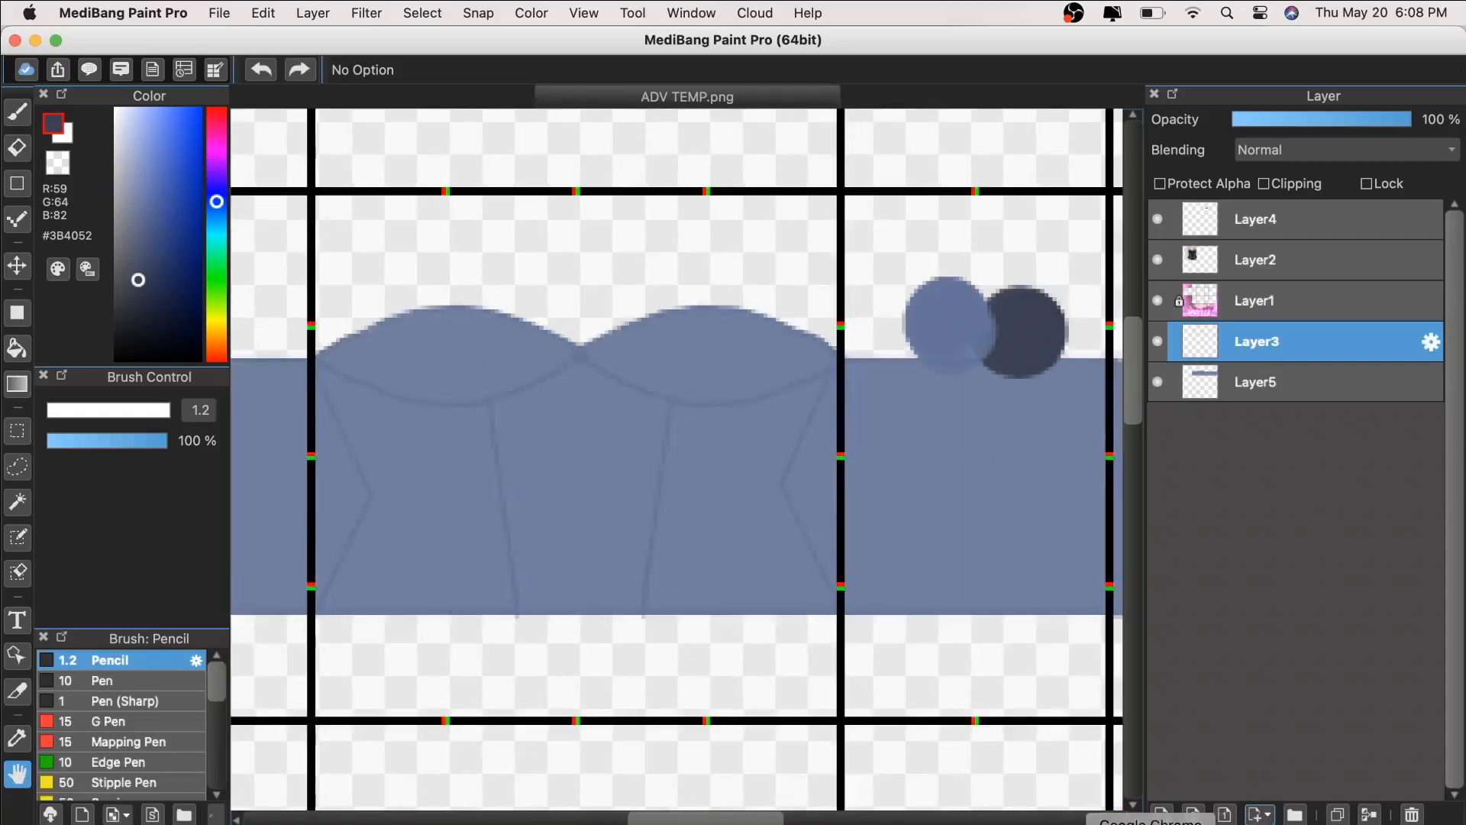
Step: Add a new layer directly beneath Layer3 and set the pencil width to 3 px
{"action": "left_click", "coordinate": [1161, 814]}
{"action": "left_click", "coordinate": [19, 112]}
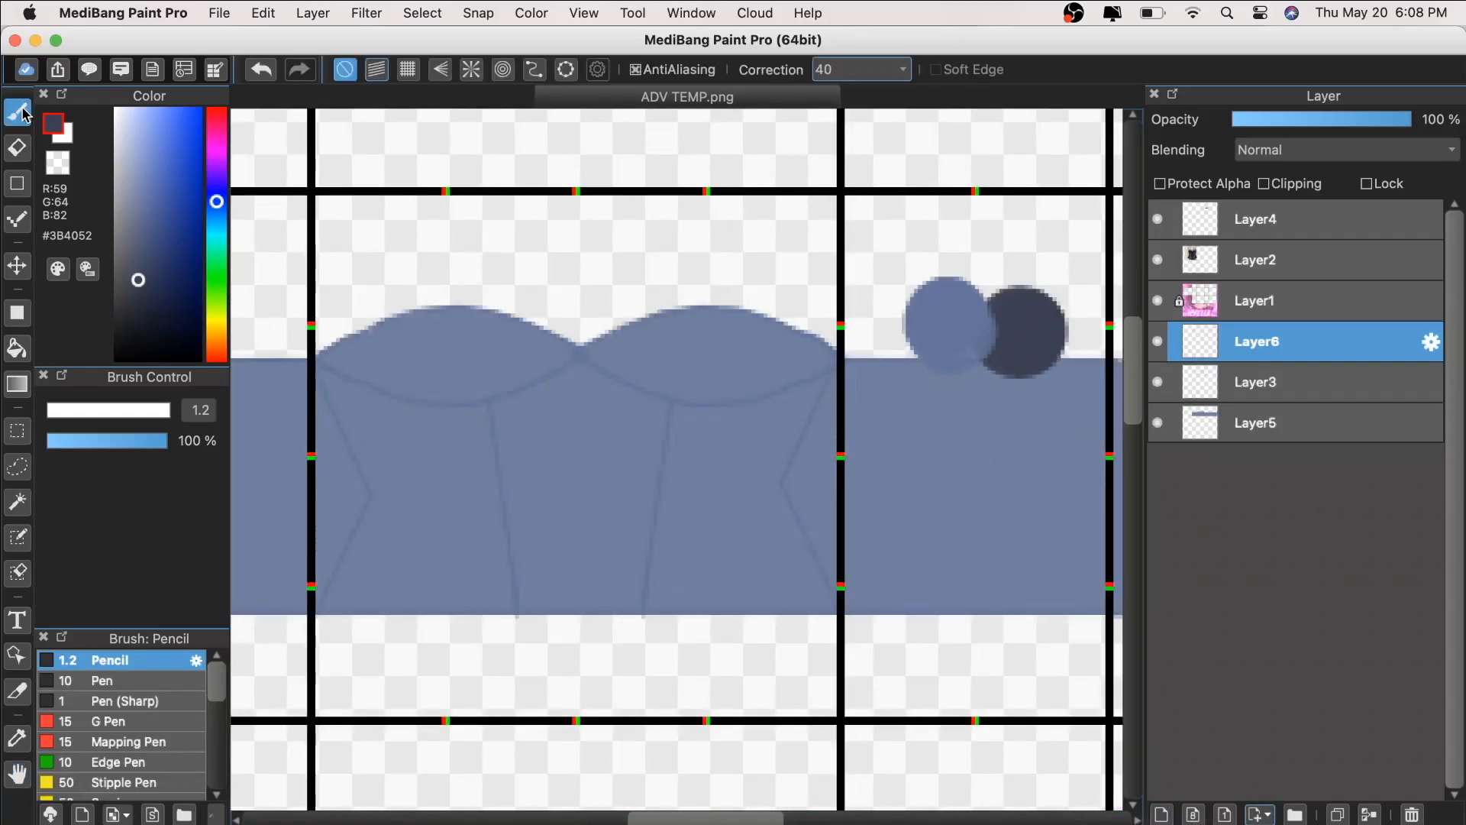
{"action": "left_click_drag", "start_coordinate": [61, 417], "coordinate": [55, 417]}
{"action": "left_click_drag", "start_coordinate": [54, 412], "coordinate": [51, 412]}
{"action": "left_click", "coordinate": [196, 662]}
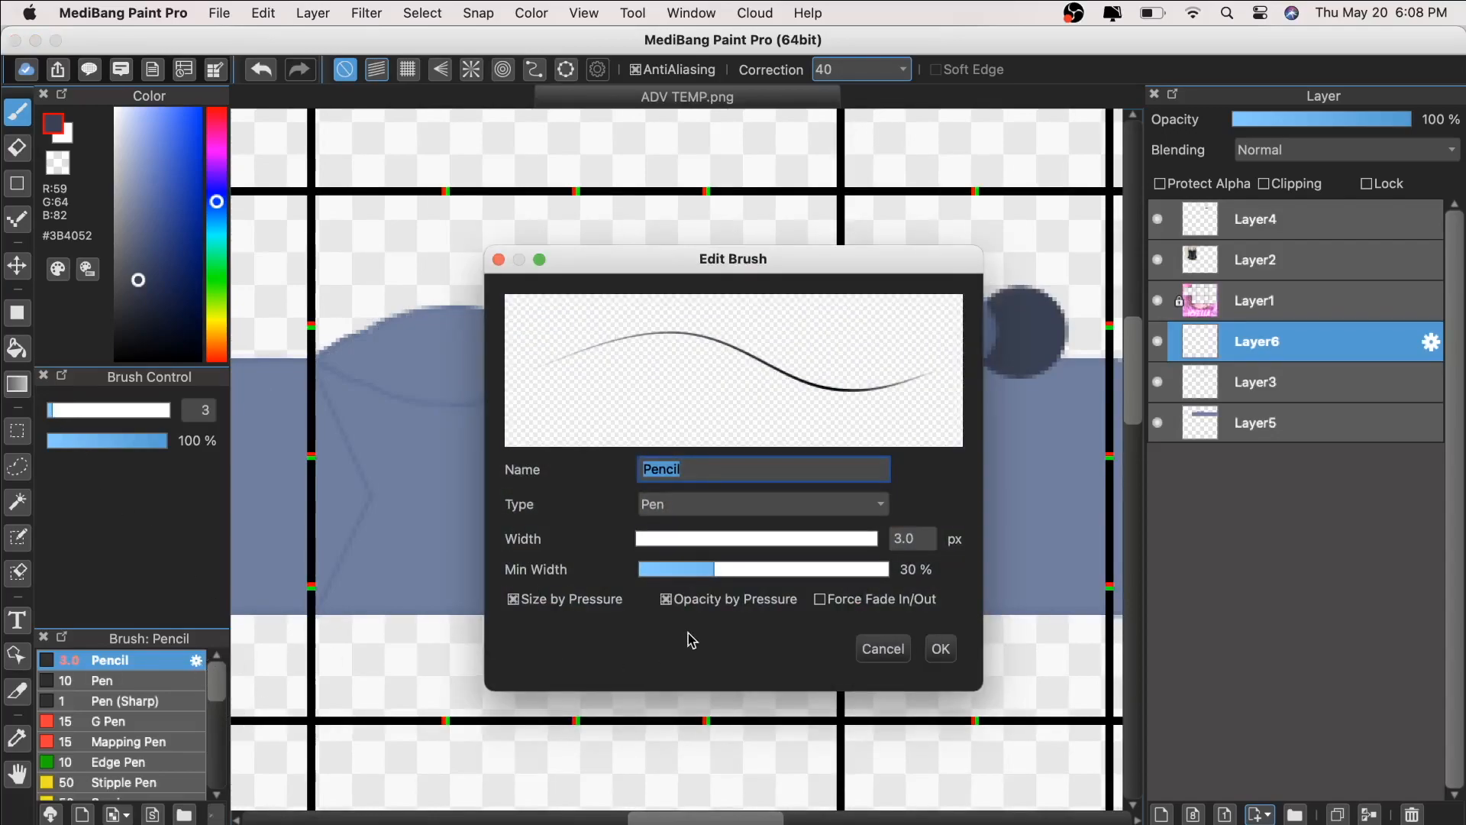
{"action": "left_click", "coordinate": [941, 650]}
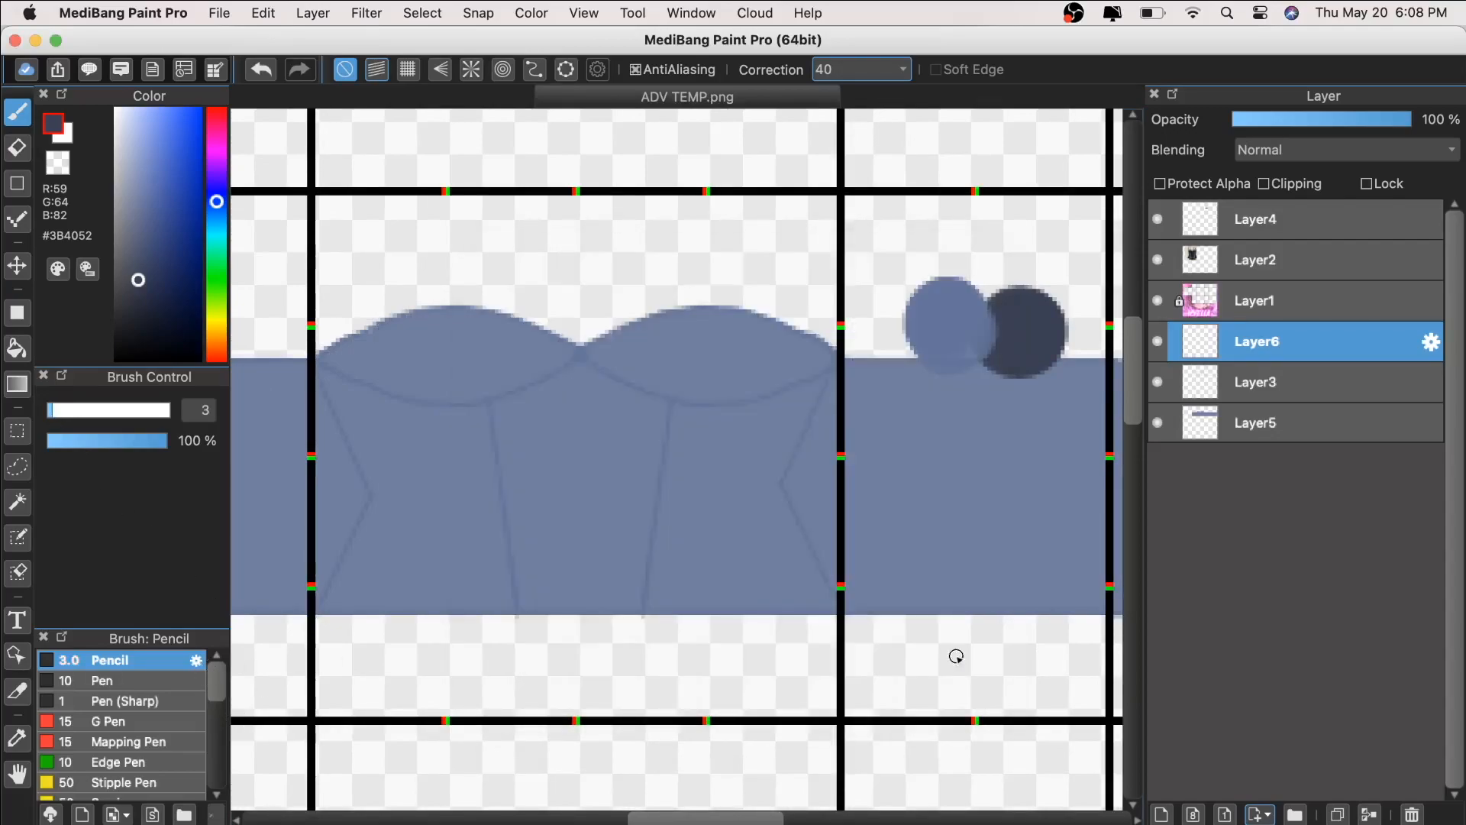
{"action": "left_click_drag", "start_coordinate": [1271, 362], "coordinate": [1269, 388]}
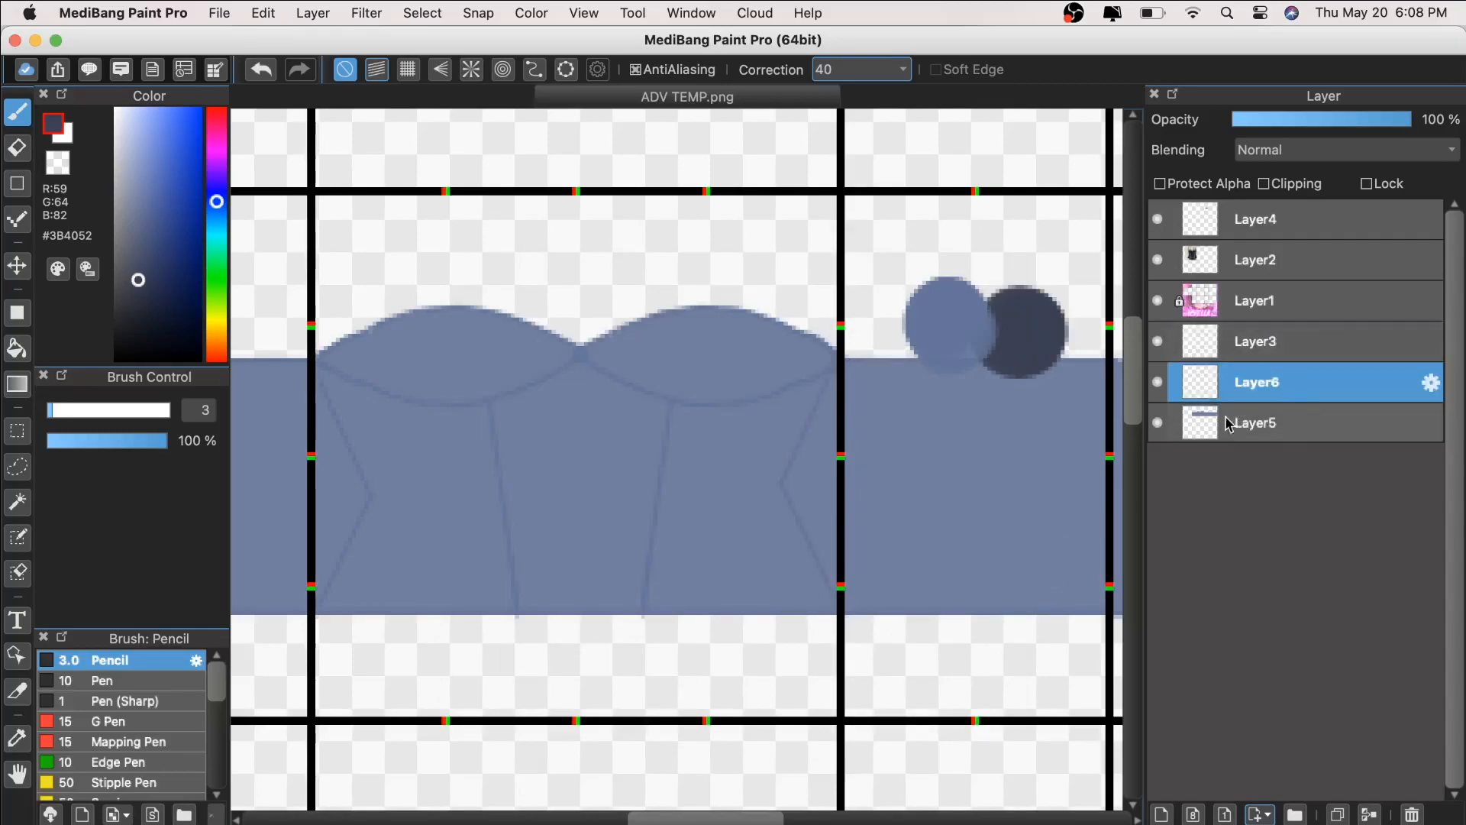
Step: Paint dark curved fold strokes inward from the left side seam, from beneath the cup down to the hem
{"action": "left_click_drag", "start_coordinate": [333, 402], "coordinate": [408, 493]}
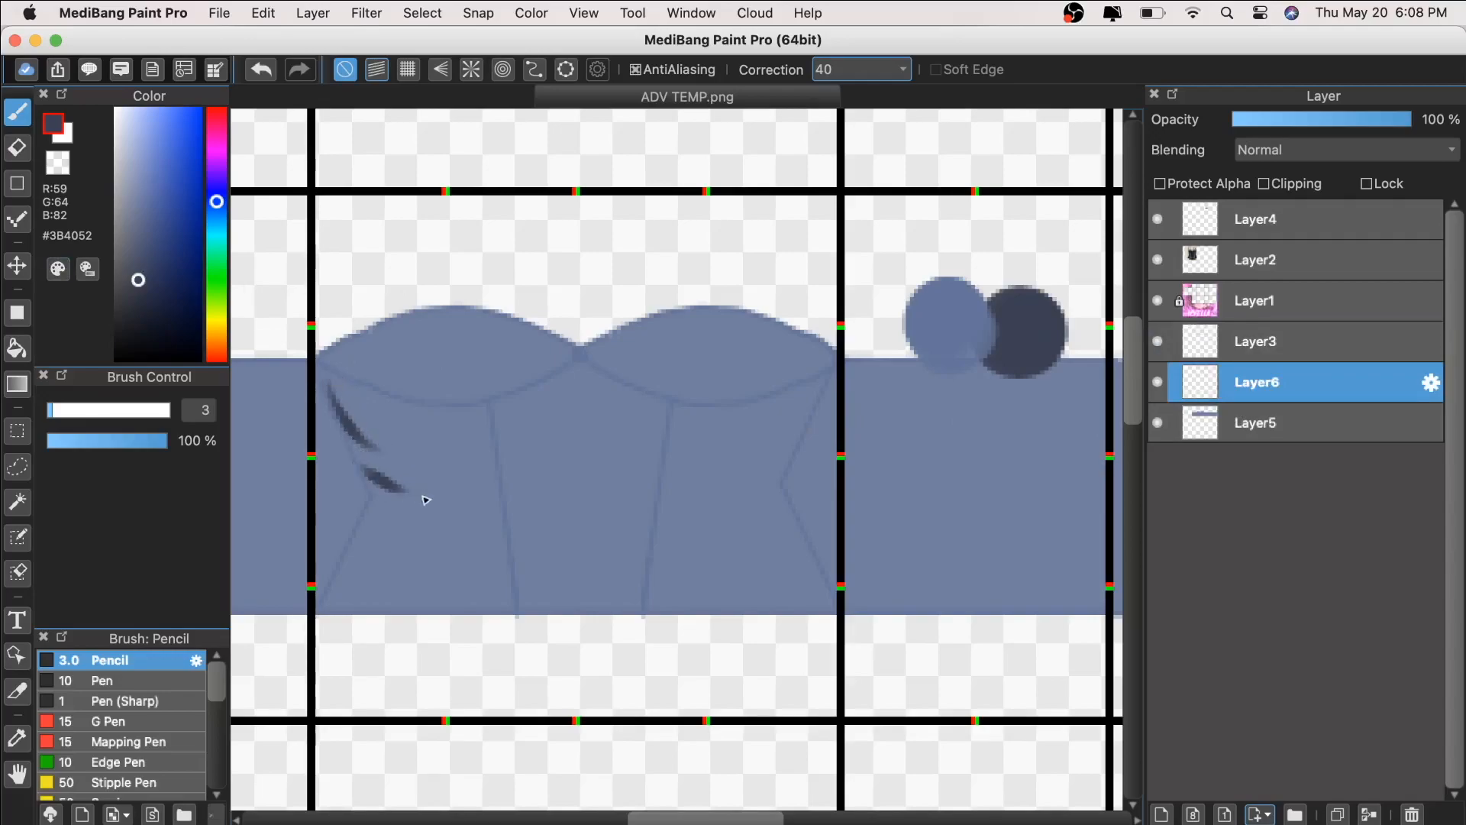
{"action": "left_click", "coordinate": [262, 73]}
{"action": "mouse_move", "coordinate": [348, 426]}
{"action": "left_mouse_down"}
{"action": "mouse_move", "coordinate": [383, 498]}
{"action": "mouse_move", "coordinate": [419, 508]}
{"action": "mouse_move", "coordinate": [360, 529]}
{"action": "mouse_move", "coordinate": [354, 550]}
{"action": "mouse_move", "coordinate": [381, 577]}
{"action": "mouse_move", "coordinate": [326, 598]}
{"action": "mouse_move", "coordinate": [370, 605]}
{"action": "left_mouse_up"}
{"action": "key", "text": "super+plus"}
{"action": "key", "text": "super+minus"}
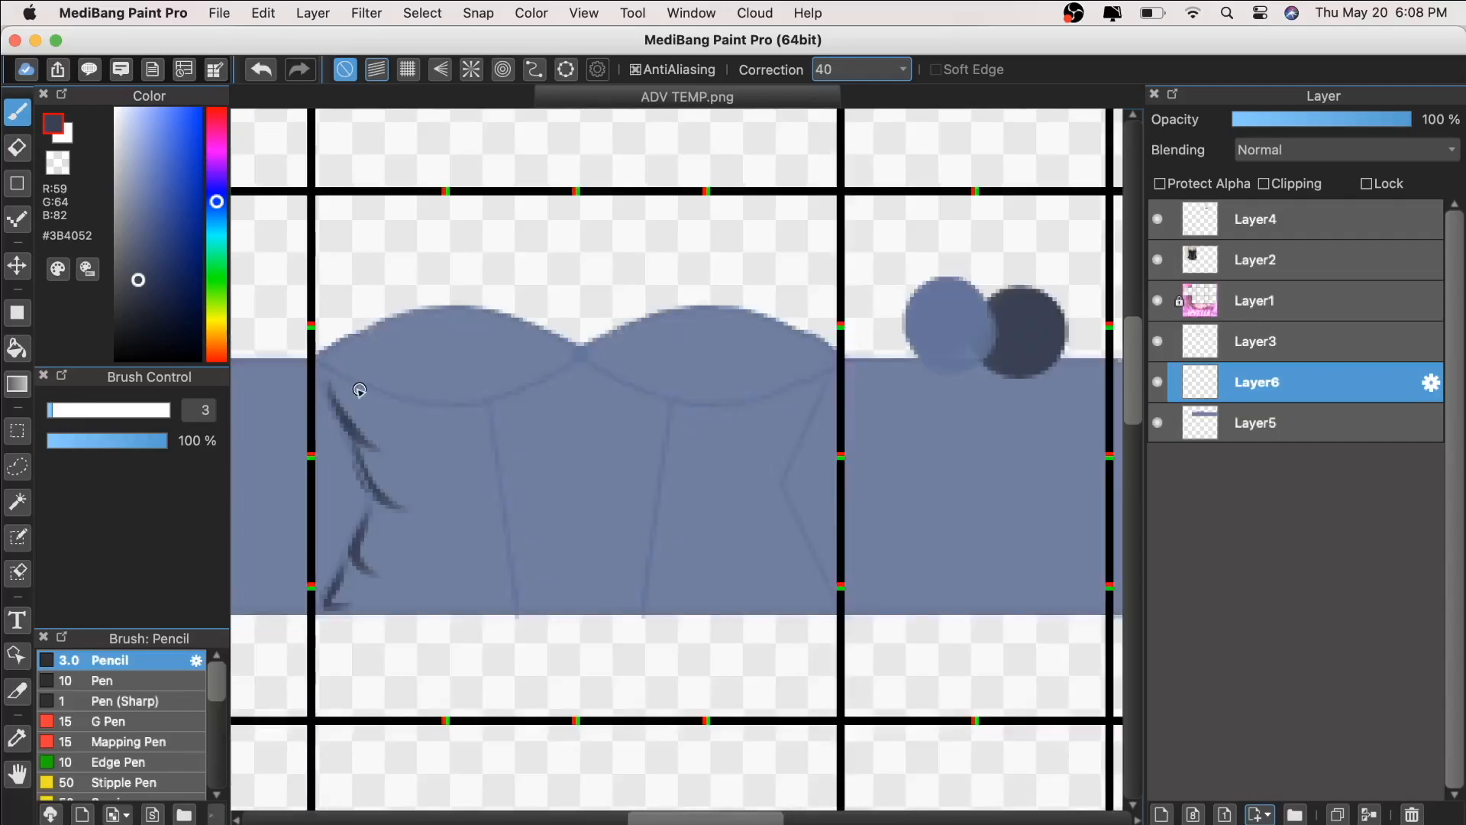
{"action": "left_click_drag", "start_coordinate": [334, 371], "coordinate": [397, 423]}
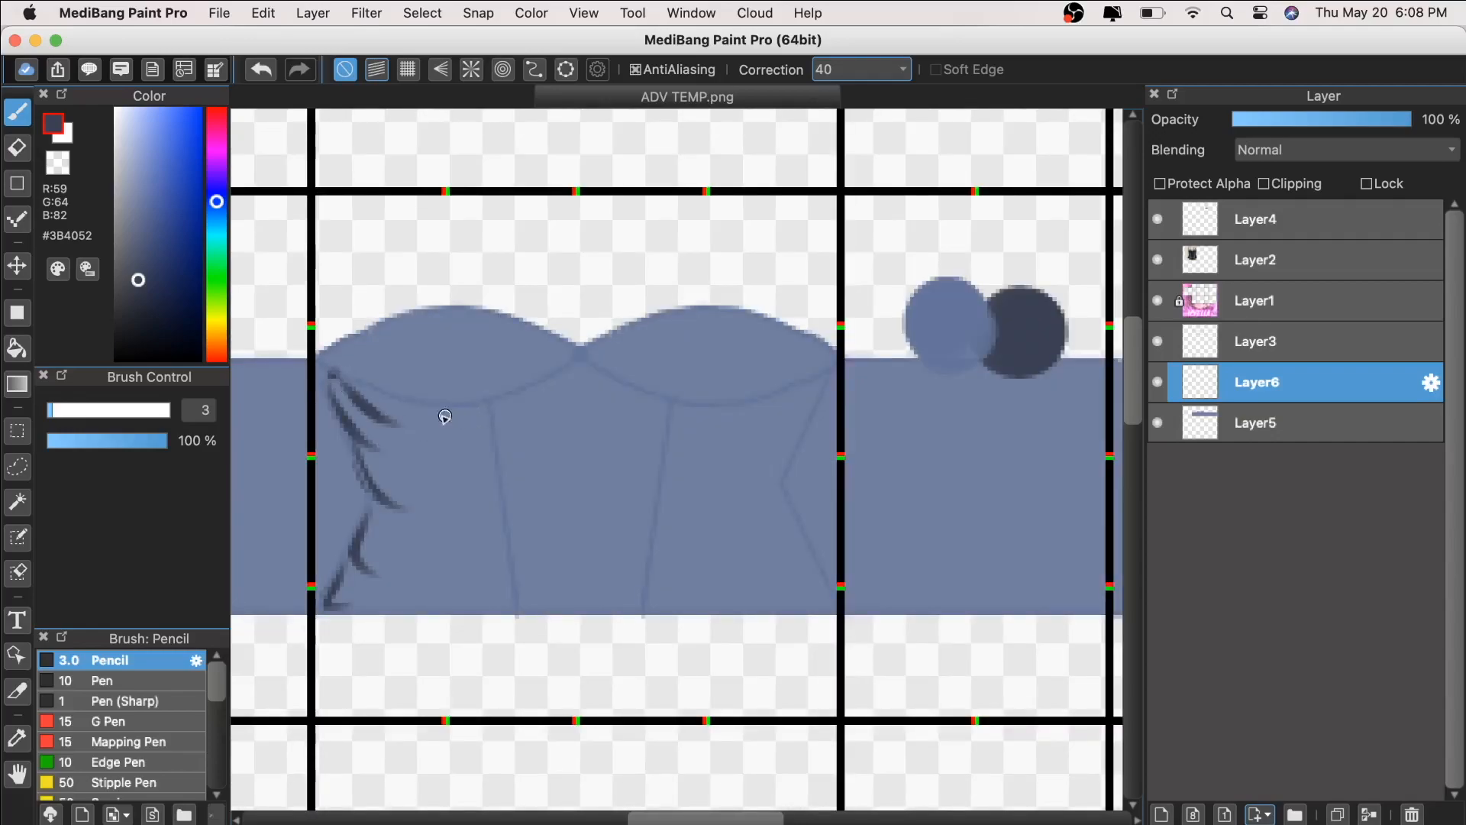
Step: Paint matching dark fold strokes along the left satin panel's inner seam down to the hem, undoing the stray stroke beneath the cup
{"action": "left_click_drag", "start_coordinate": [489, 409], "coordinate": [458, 457]}
{"action": "mouse_move", "coordinate": [489, 409]}
{"action": "left_mouse_down"}
{"action": "mouse_move", "coordinate": [495, 472]}
{"action": "mouse_move", "coordinate": [469, 507]}
{"action": "mouse_move", "coordinate": [494, 490]}
{"action": "mouse_move", "coordinate": [501, 510]}
{"action": "mouse_move", "coordinate": [468, 573]}
{"action": "left_mouse_up"}
{"action": "left_click_drag", "start_coordinate": [501, 511], "coordinate": [499, 471]}
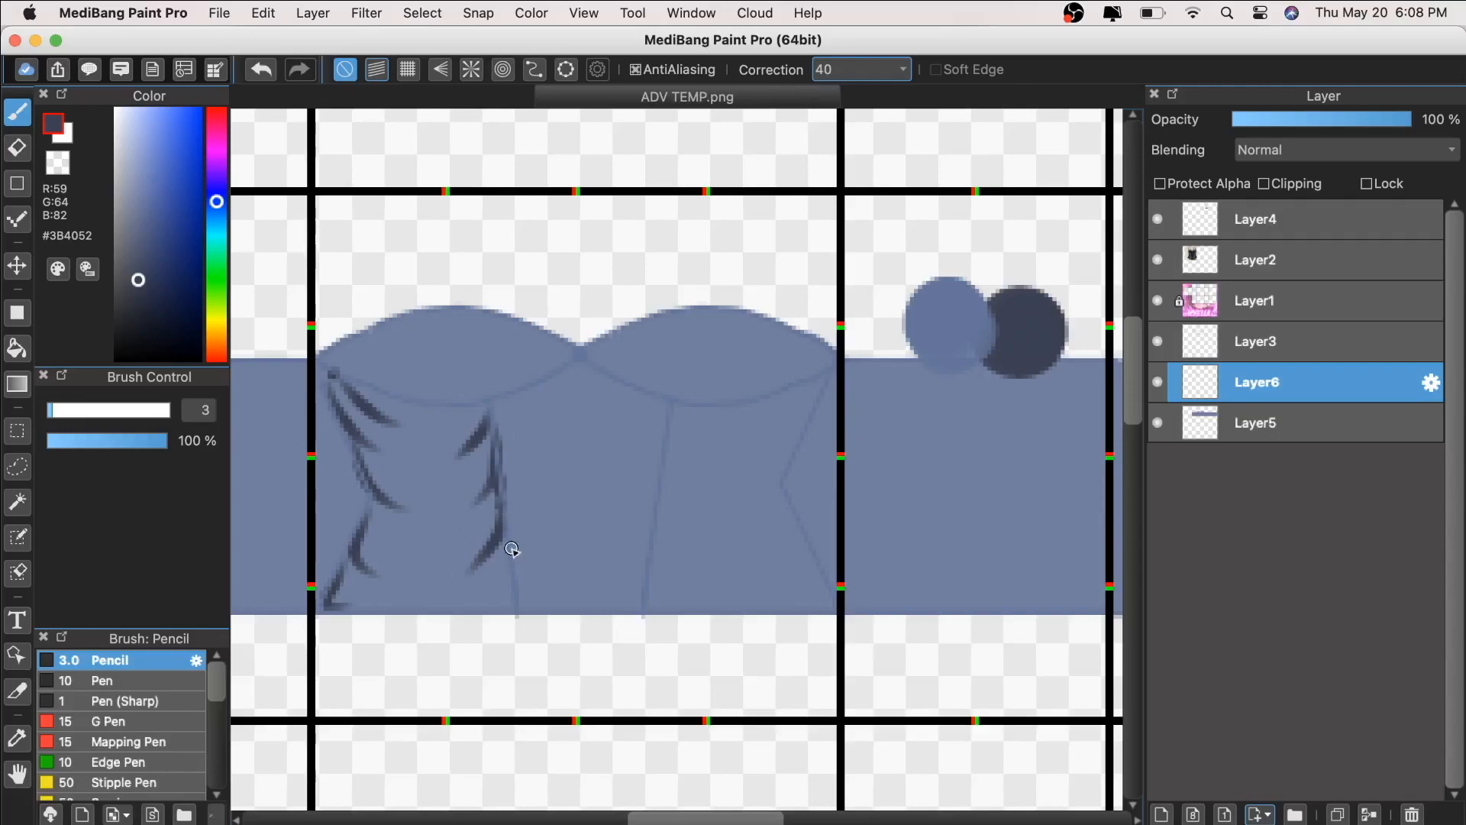
{"action": "mouse_move", "coordinate": [508, 556]}
{"action": "left_mouse_down"}
{"action": "mouse_move", "coordinate": [513, 600]}
{"action": "mouse_move", "coordinate": [474, 614]}
{"action": "left_mouse_up"}
{"action": "left_click_drag", "start_coordinate": [503, 536], "coordinate": [509, 580]}
{"action": "key", "text": "super+minus"}
{"action": "key", "text": "super+minus"}
{"action": "key", "text": "super+plus"}
{"action": "key", "text": "super+plus"}
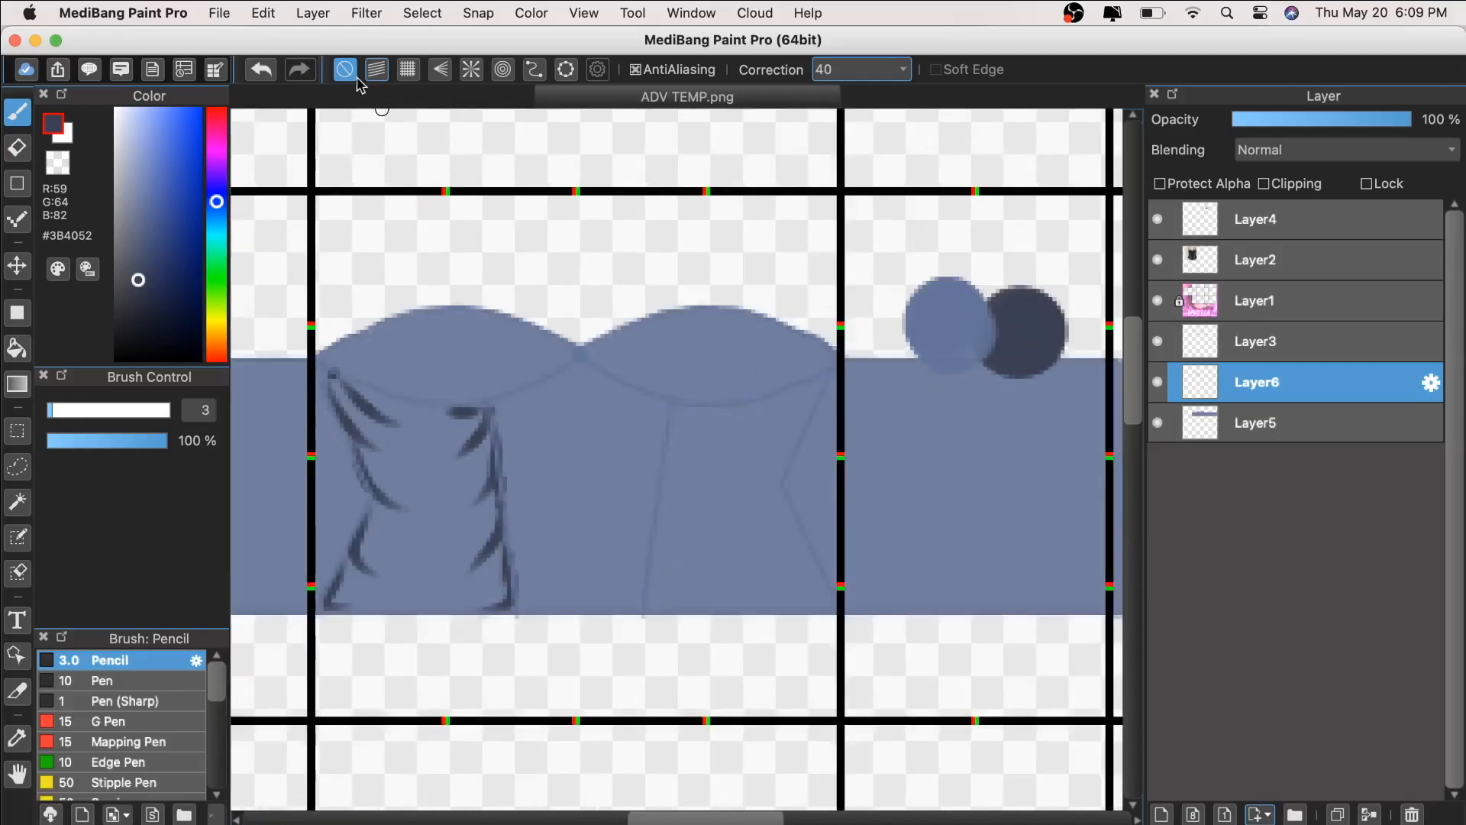
{"action": "left_click", "coordinate": [277, 73]}
Step: Set the pencil to size 2 and add thinner fold strokes between the existing ones along both seams of the left satin panel
{"action": "left_click", "coordinate": [199, 405]}
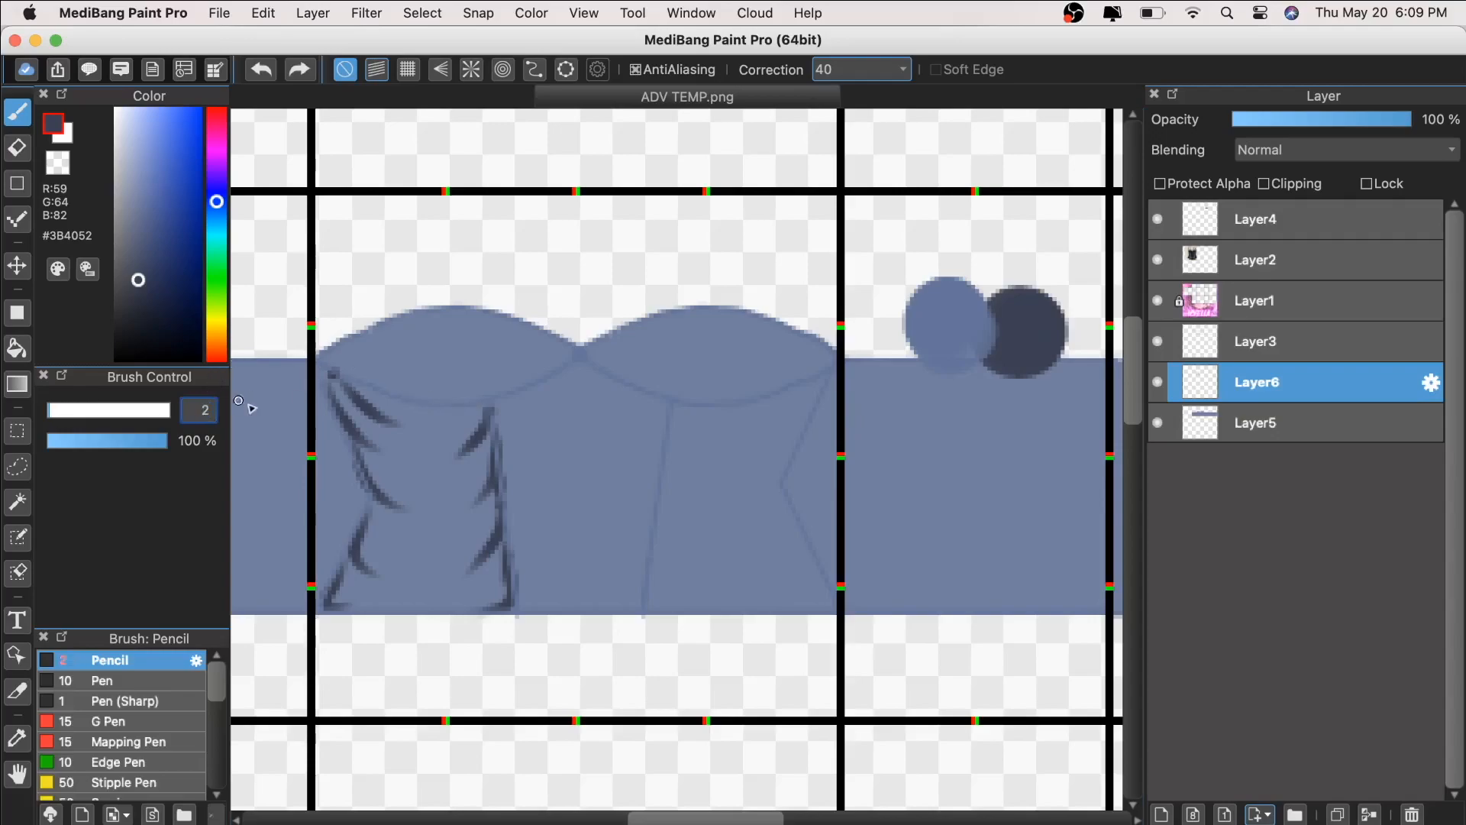
{"action": "type", "text": "2"}
{"action": "key", "text": "Return"}
{"action": "left_click_drag", "start_coordinate": [451, 424], "coordinate": [449, 425]}
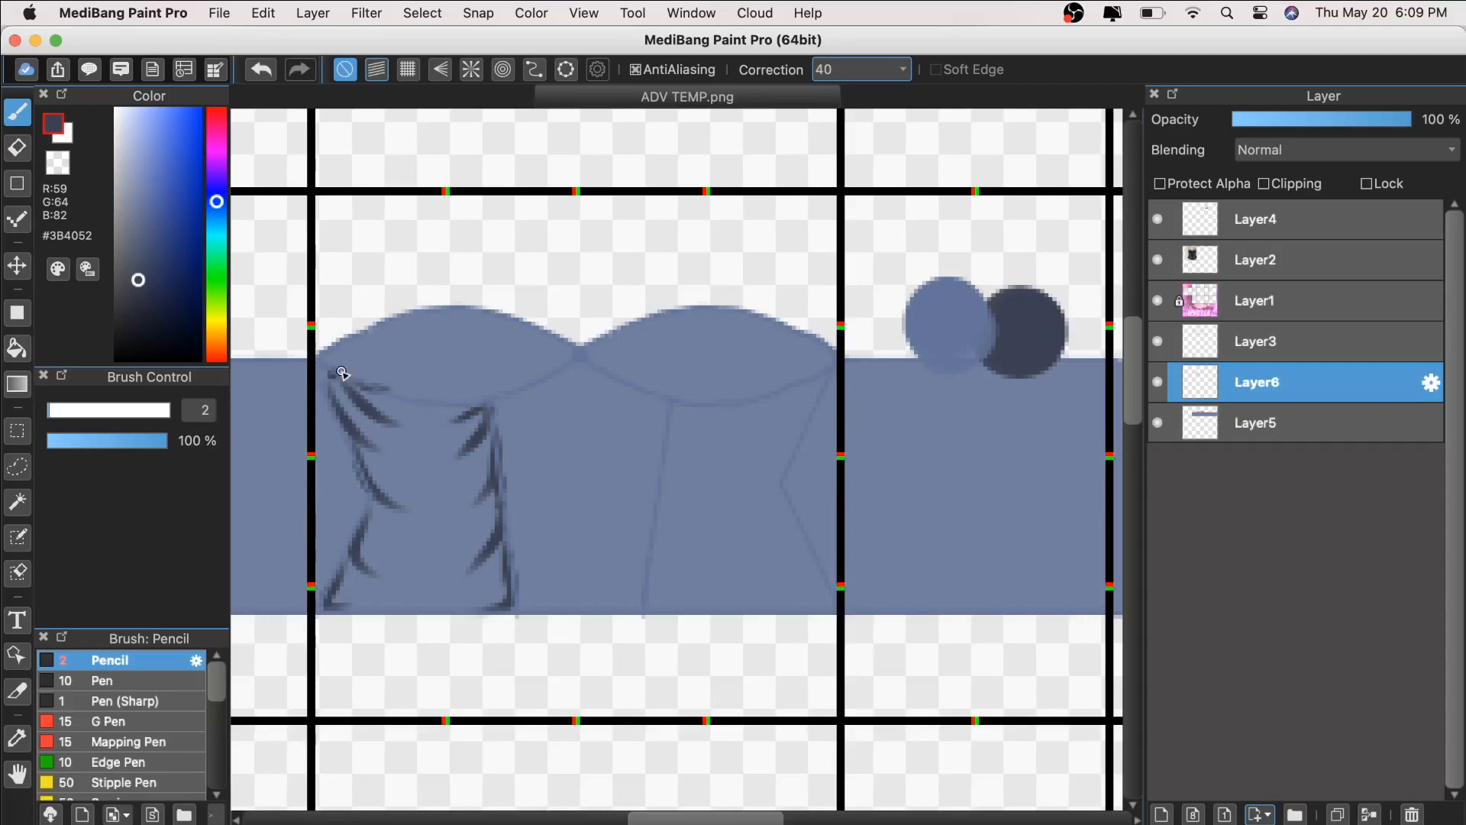
{"action": "left_click", "coordinate": [260, 69]}
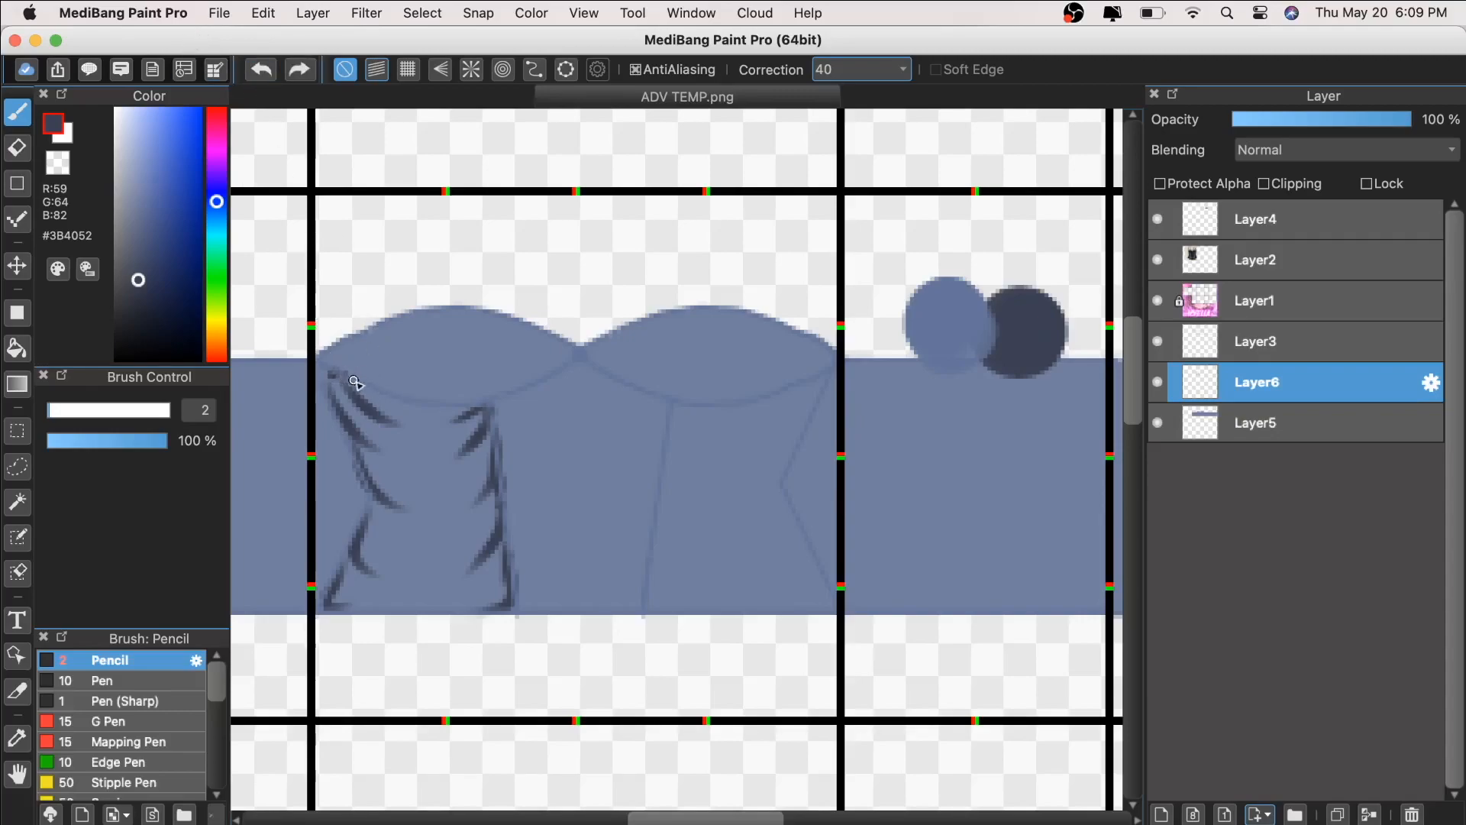
{"action": "left_click_drag", "start_coordinate": [417, 413], "coordinate": [418, 410]}
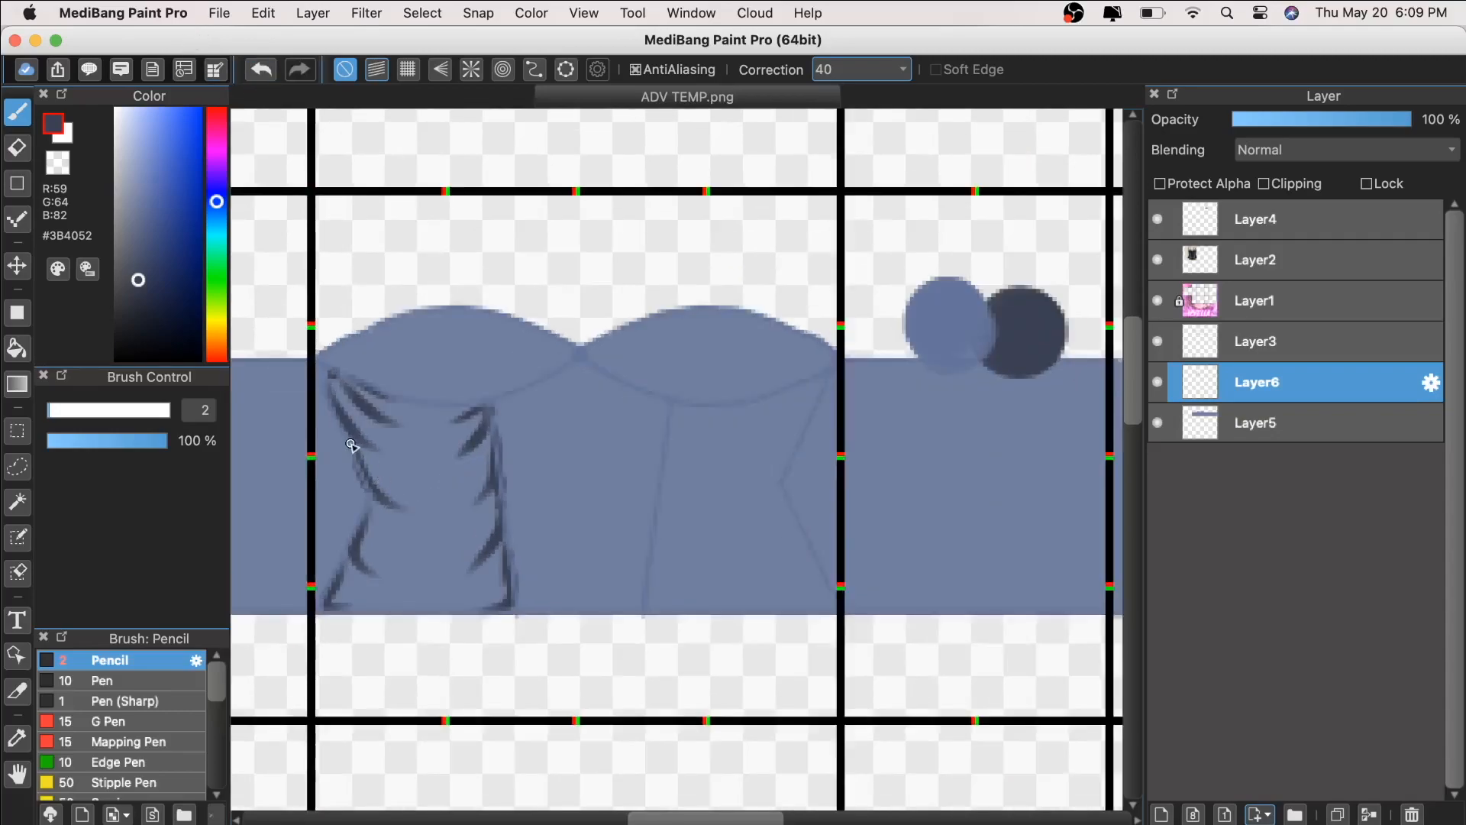
{"action": "left_click_drag", "start_coordinate": [373, 463], "coordinate": [394, 470]}
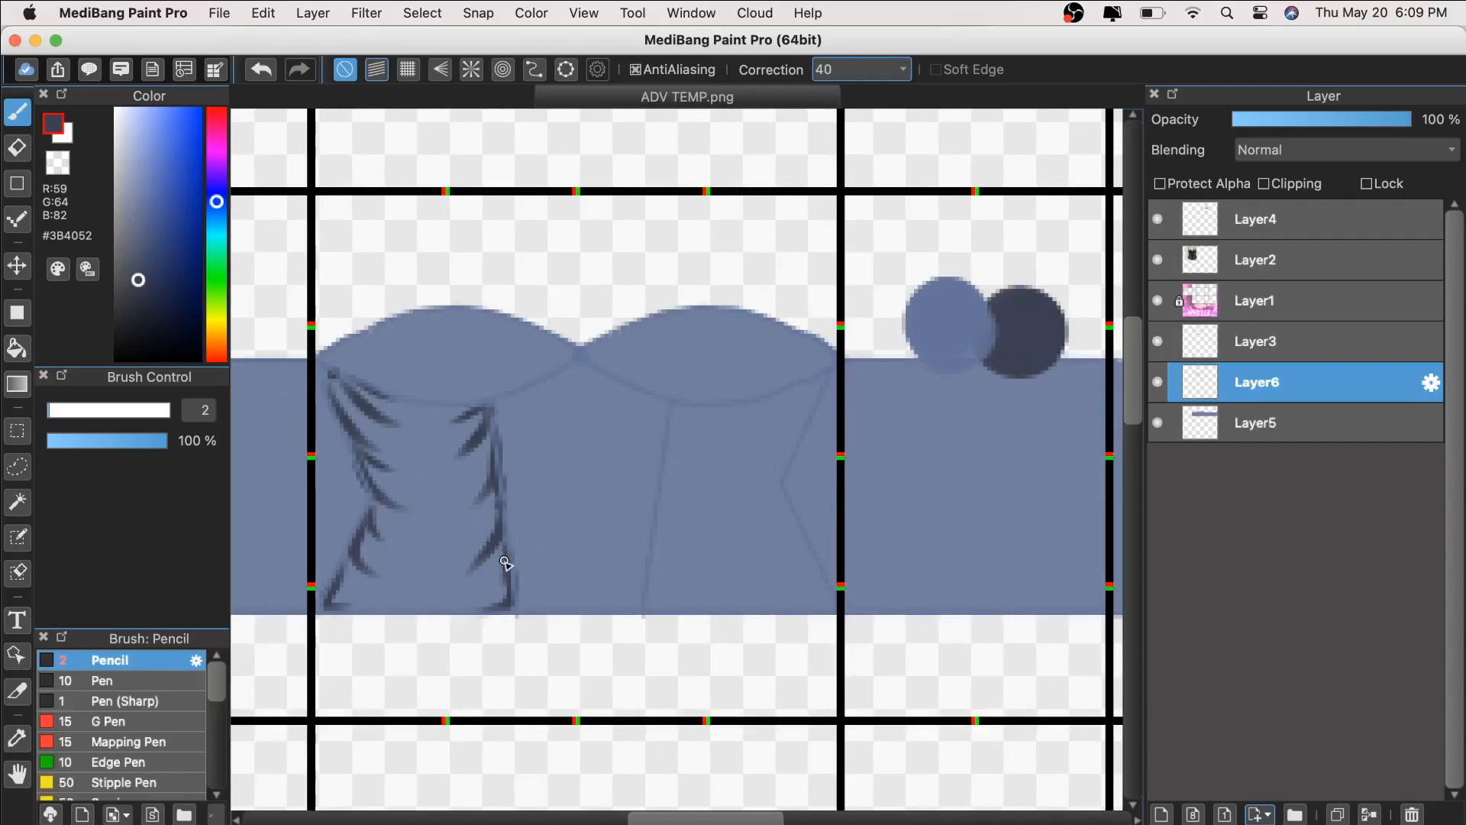
{"action": "left_click_drag", "start_coordinate": [339, 579], "coordinate": [357, 590]}
{"action": "key", "text": "super+minus"}
{"action": "key", "text": "super+minus"}
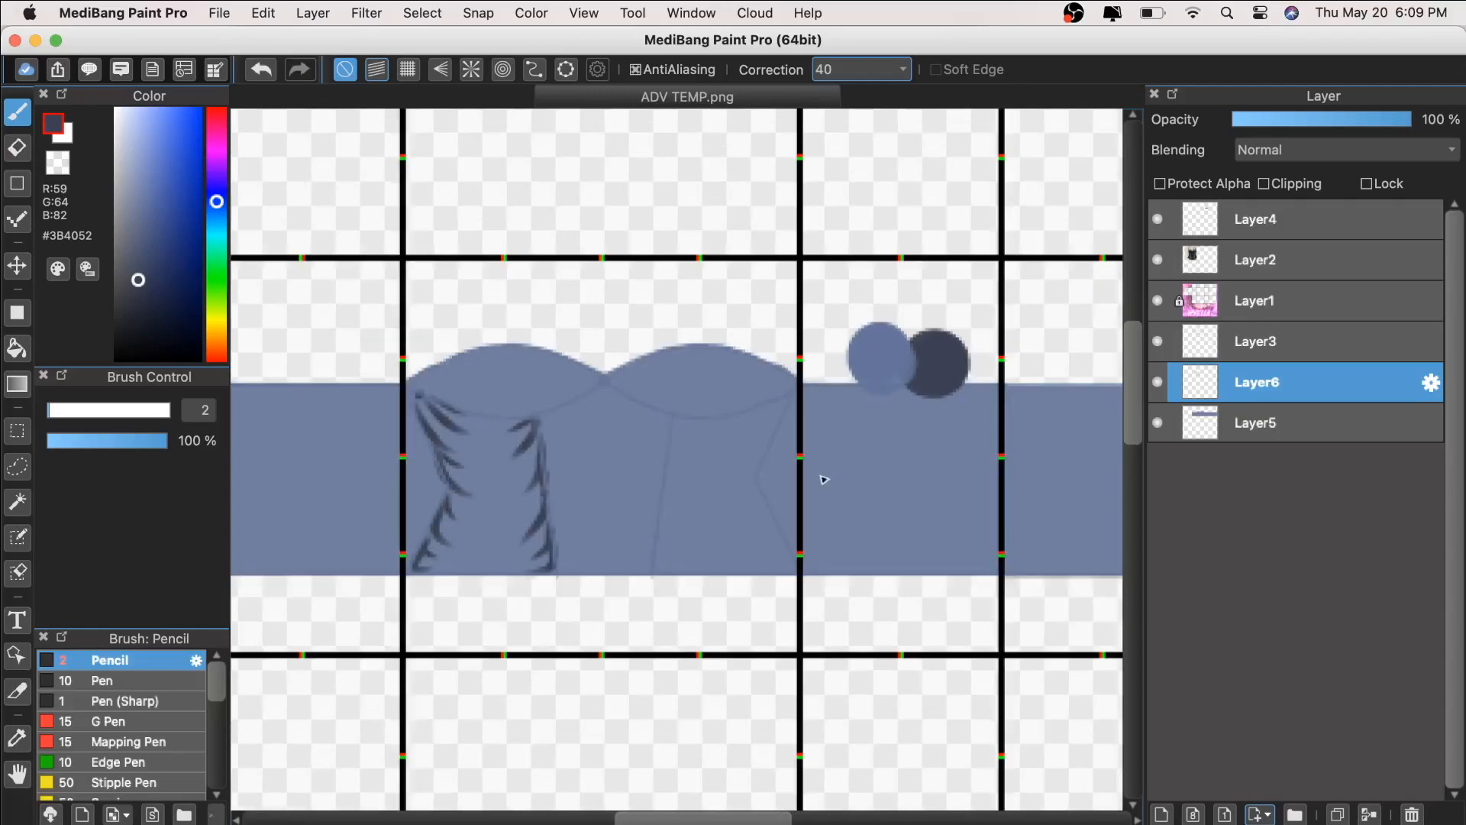
{"action": "key", "text": "super+plus"}
{"action": "key", "text": "super+plus"}
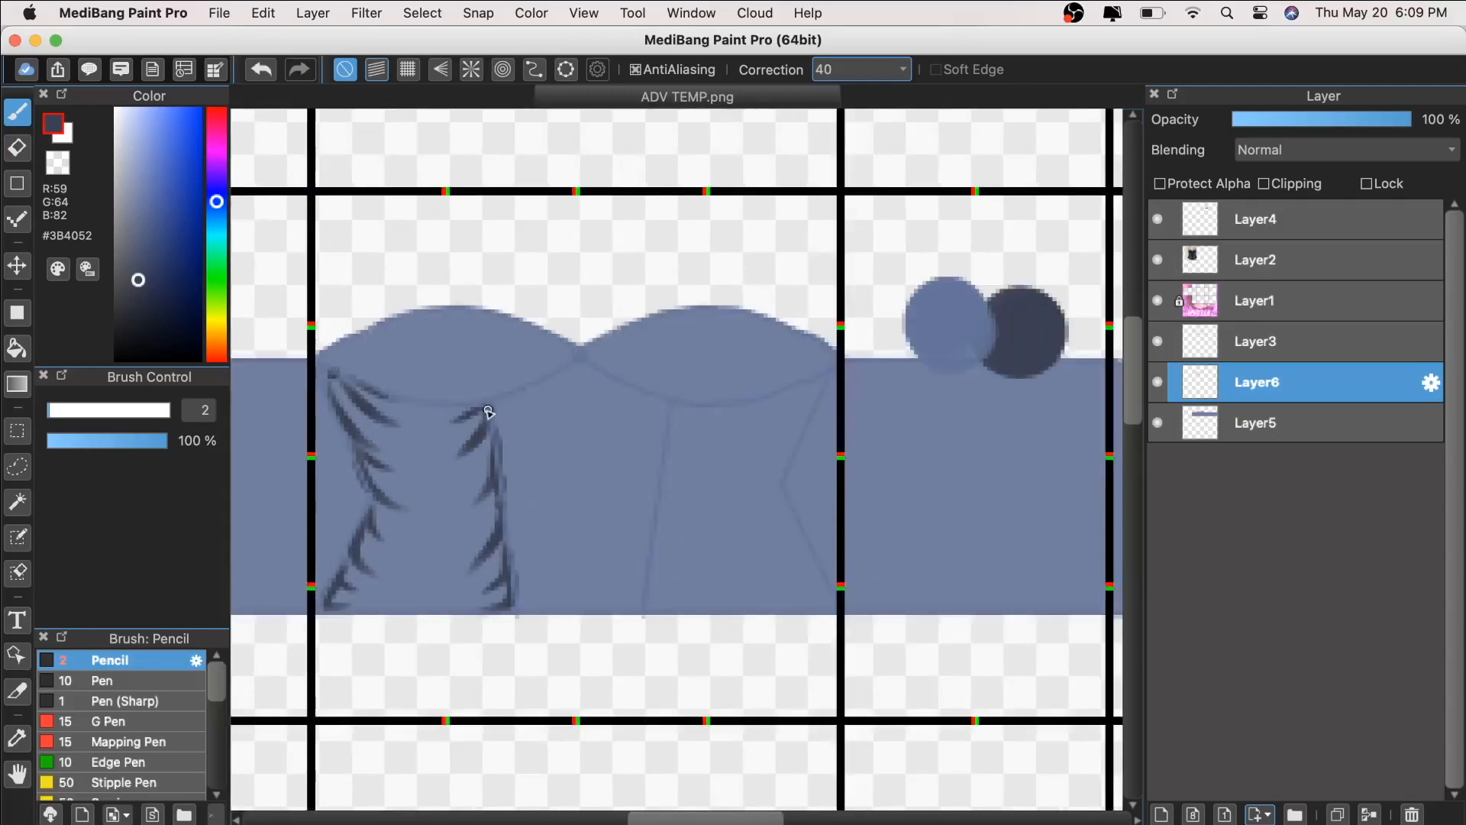
{"action": "key", "text": "super+minus"}
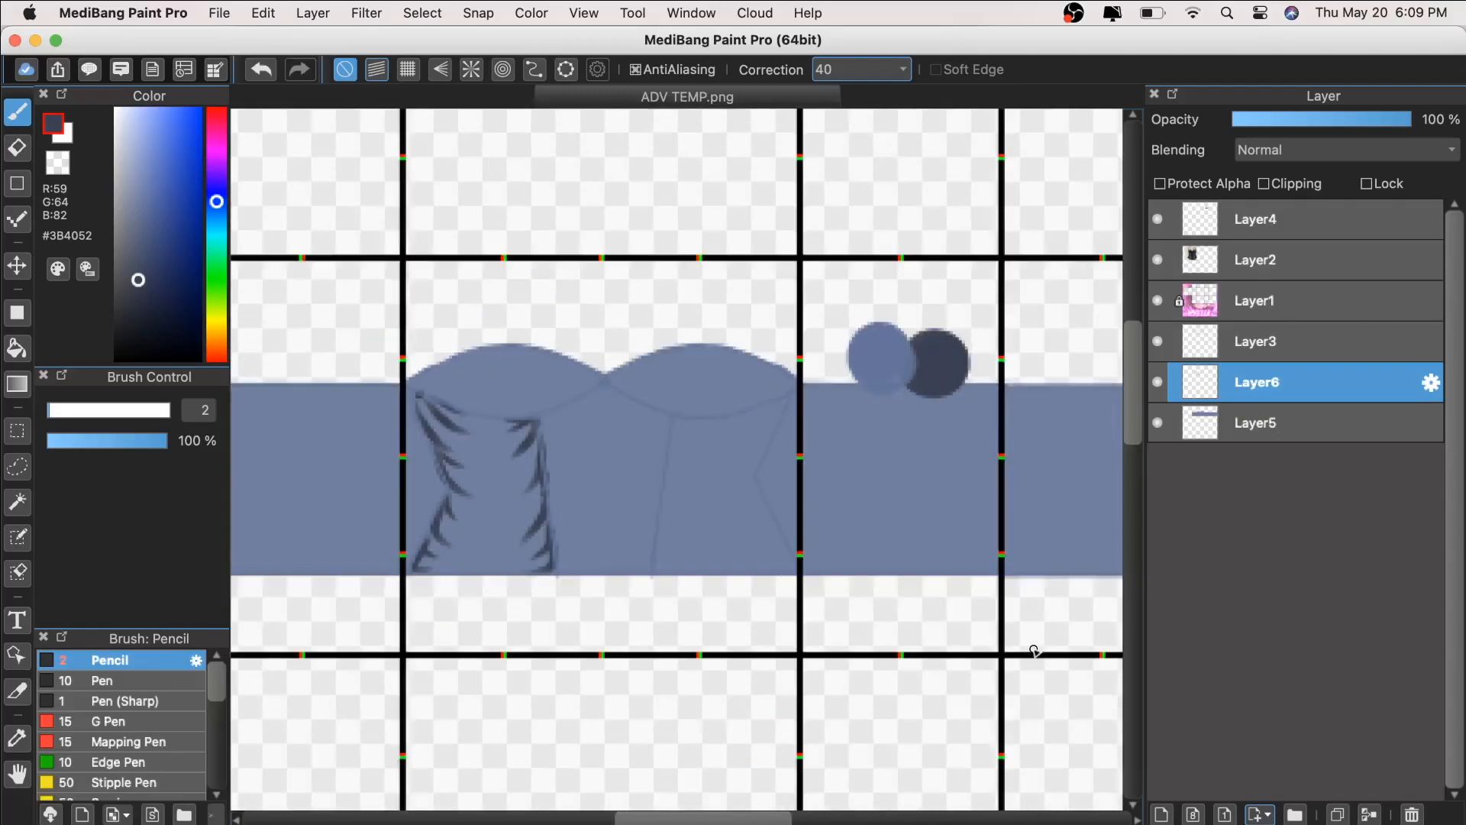
{"action": "key", "text": "super+plus"}
Step: Duplicate the fold-stroke layer, mirror the copy onto the right satin panel, and merge it back into the original layer
{"action": "left_click", "coordinate": [1337, 814]}
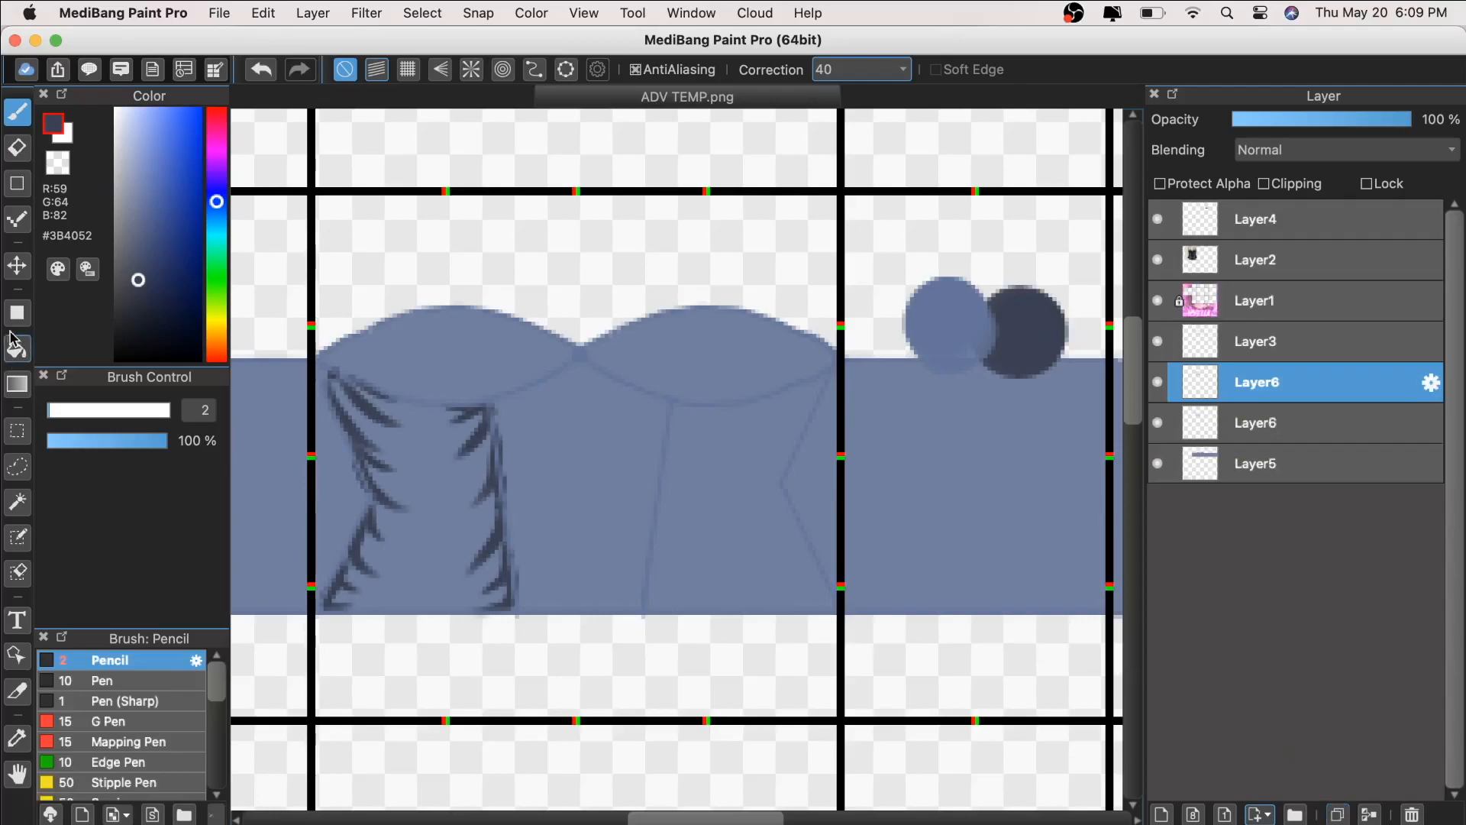
{"action": "left_click", "coordinate": [17, 265]}
{"action": "left_click_drag", "start_coordinate": [399, 539], "coordinate": [662, 575]}
{"action": "key", "text": "super+t"}
{"action": "left_click", "coordinate": [695, 771]}
{"action": "left_click_drag", "start_coordinate": [670, 516], "coordinate": [738, 482]}
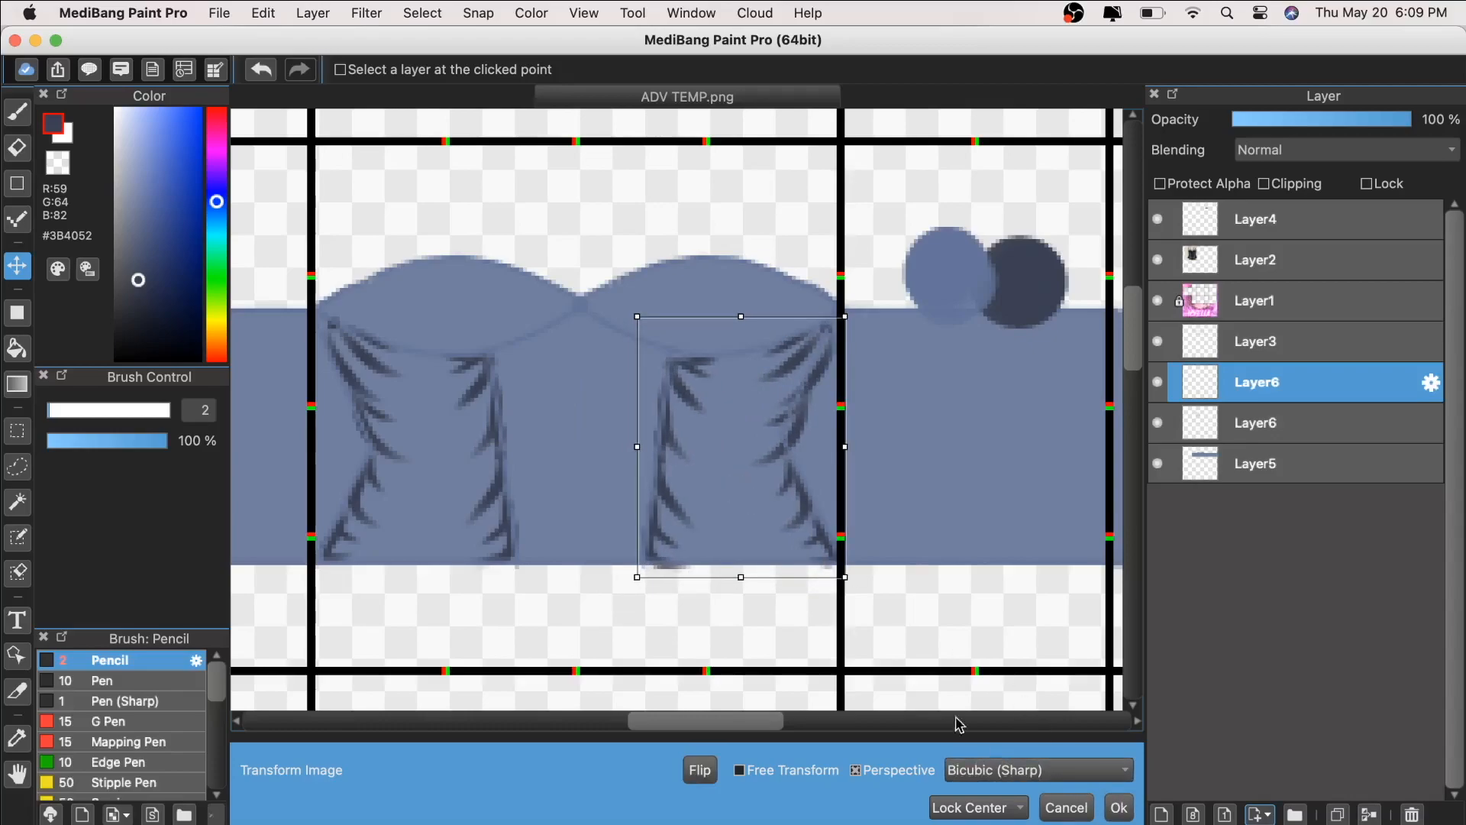
{"action": "left_click_drag", "start_coordinate": [772, 446], "coordinate": [772, 441]}
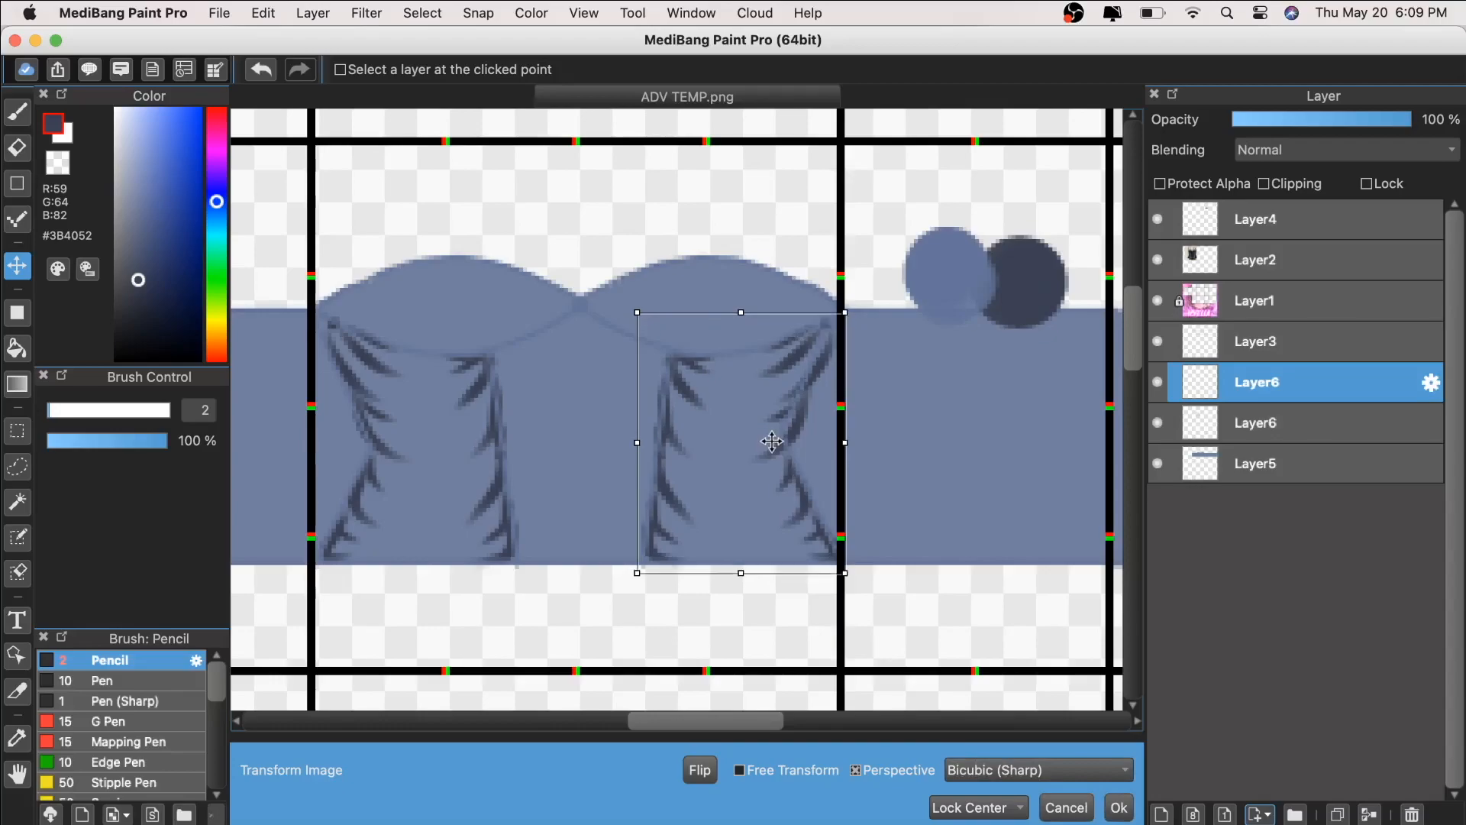
{"action": "left_click", "coordinate": [1119, 808]}
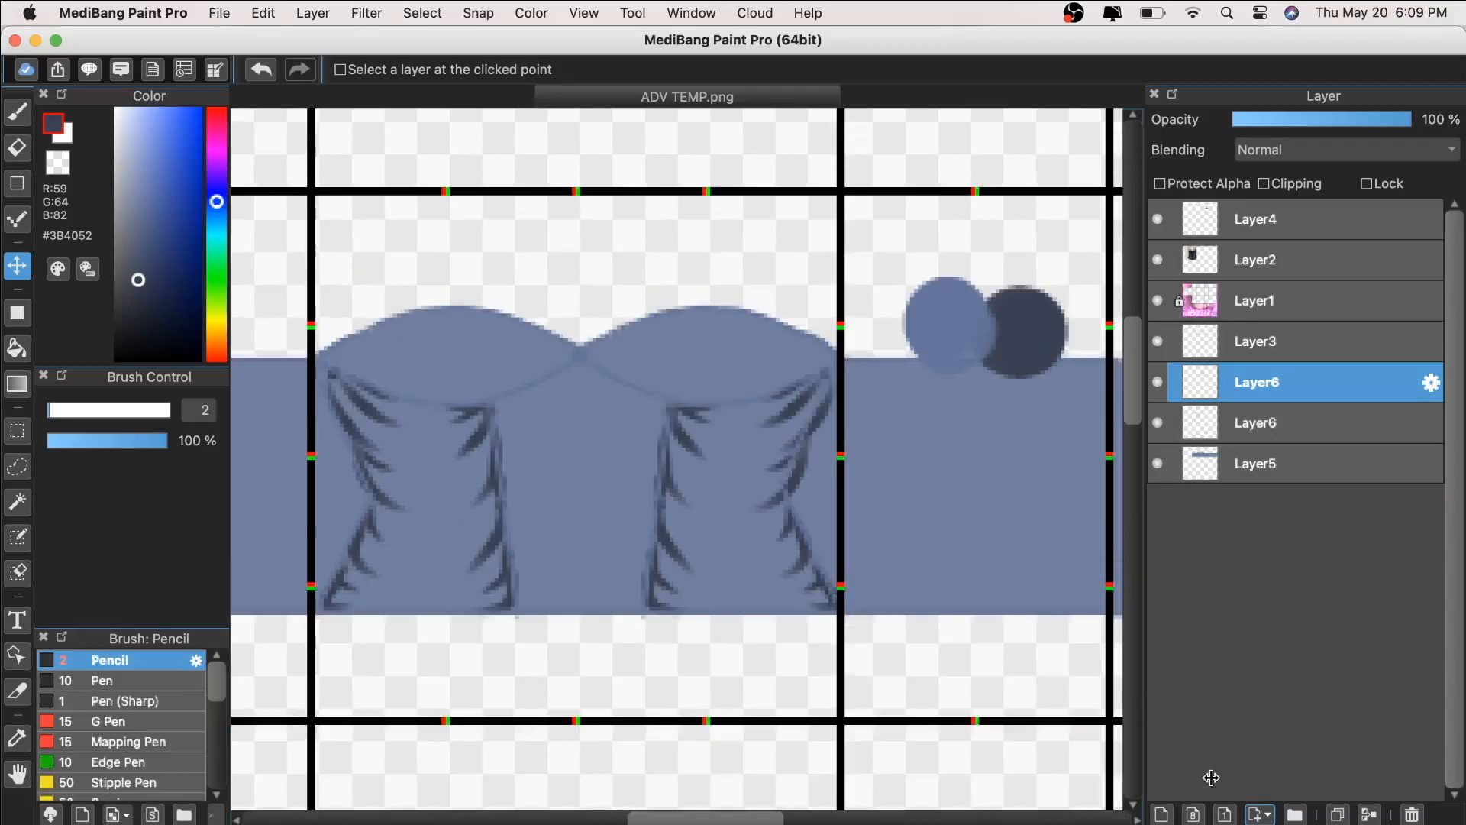
{"action": "left_click", "coordinate": [1369, 815]}
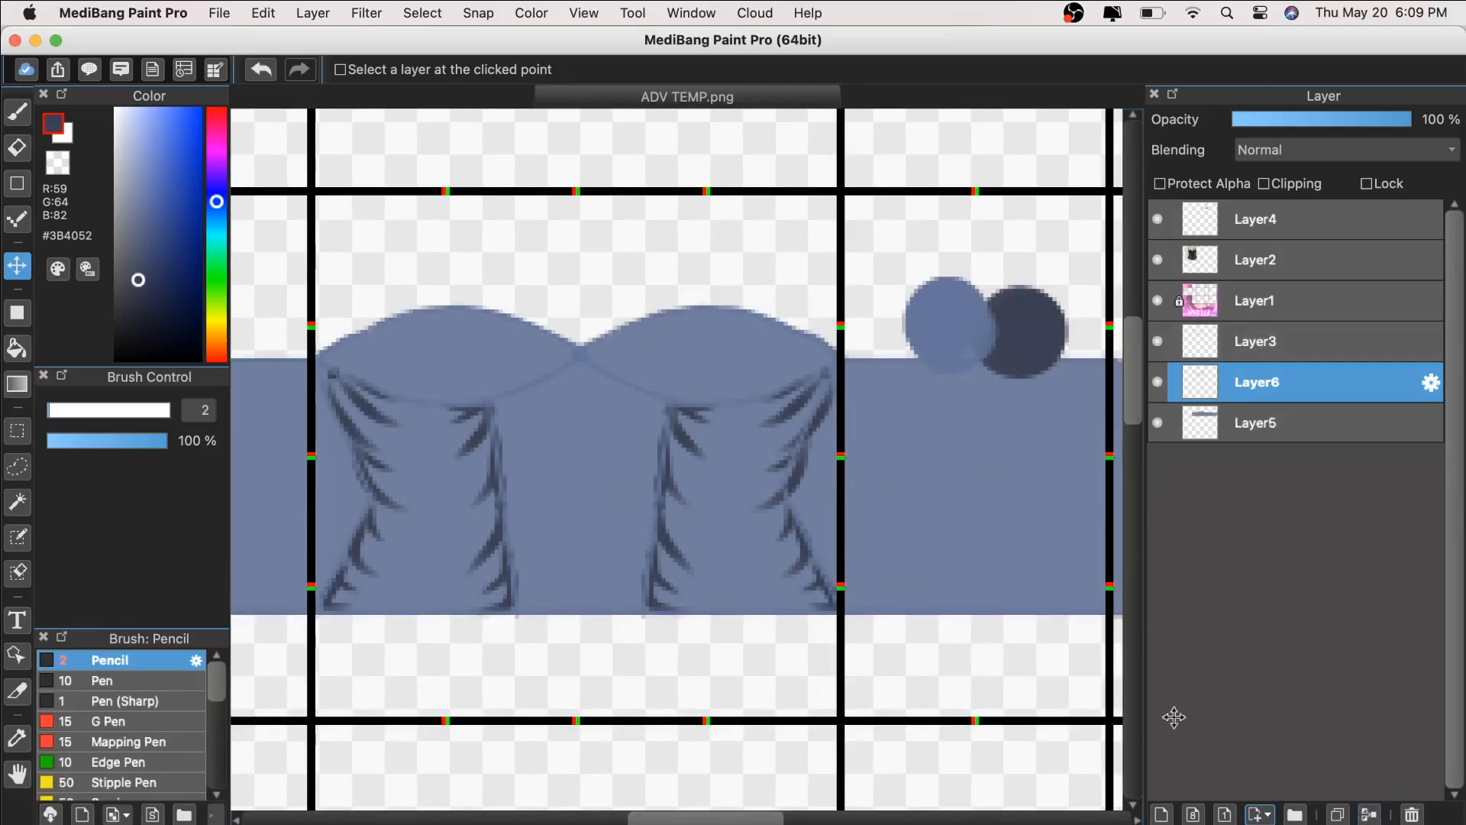
Step: Duplicate the fold strokes, turn the copy white with the Hue filter, and merge it down onto the dark strokes
{"action": "left_click", "coordinate": [1337, 815]}
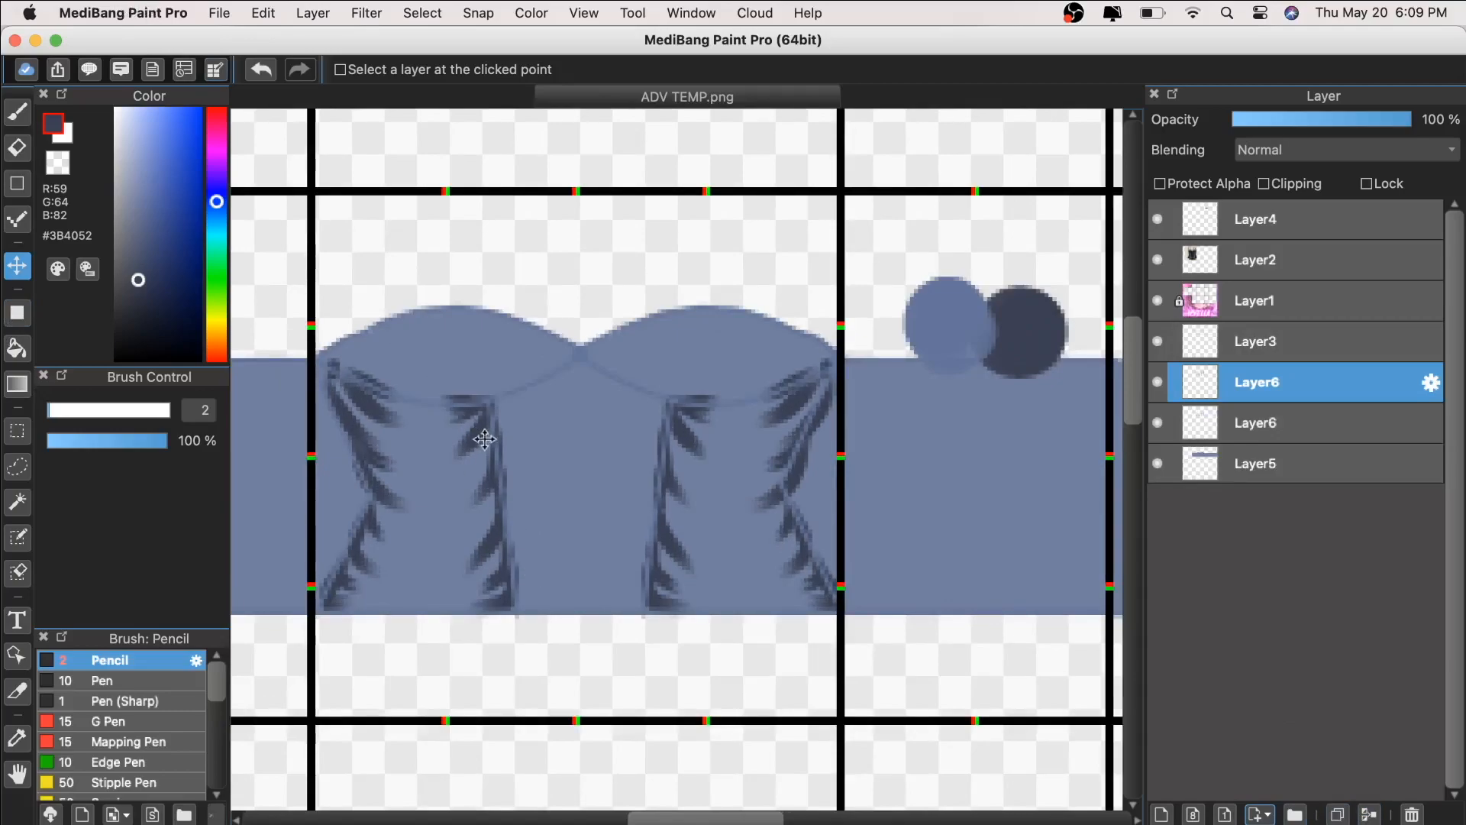
{"action": "left_click", "coordinate": [419, 13]}
{"action": "mouse_move", "coordinate": [370, 7]}
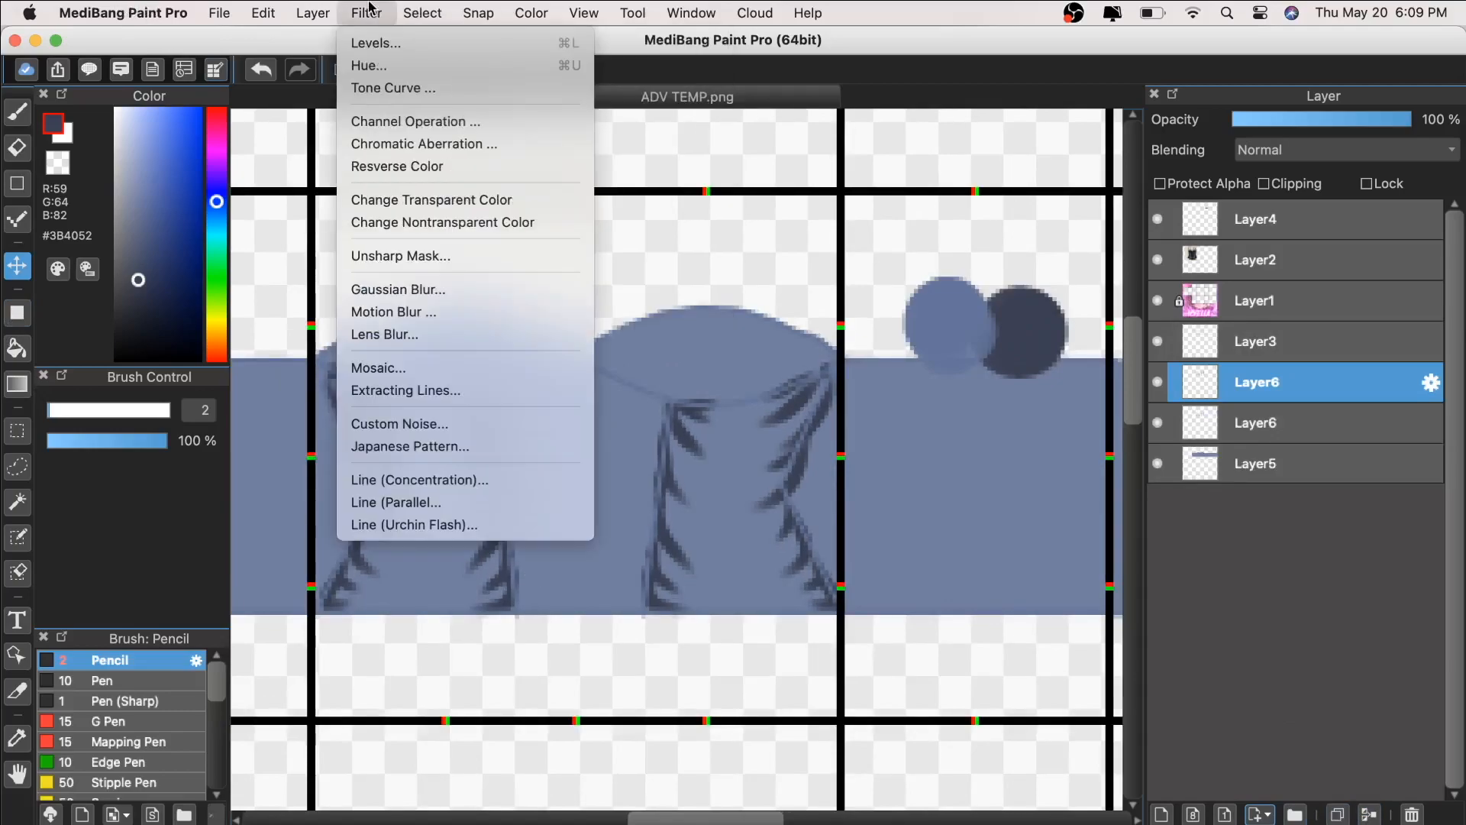
{"action": "left_click", "coordinate": [369, 66]}
{"action": "left_click_drag", "start_coordinate": [752, 504], "coordinate": [984, 554]}
{"action": "left_click", "coordinate": [895, 556]}
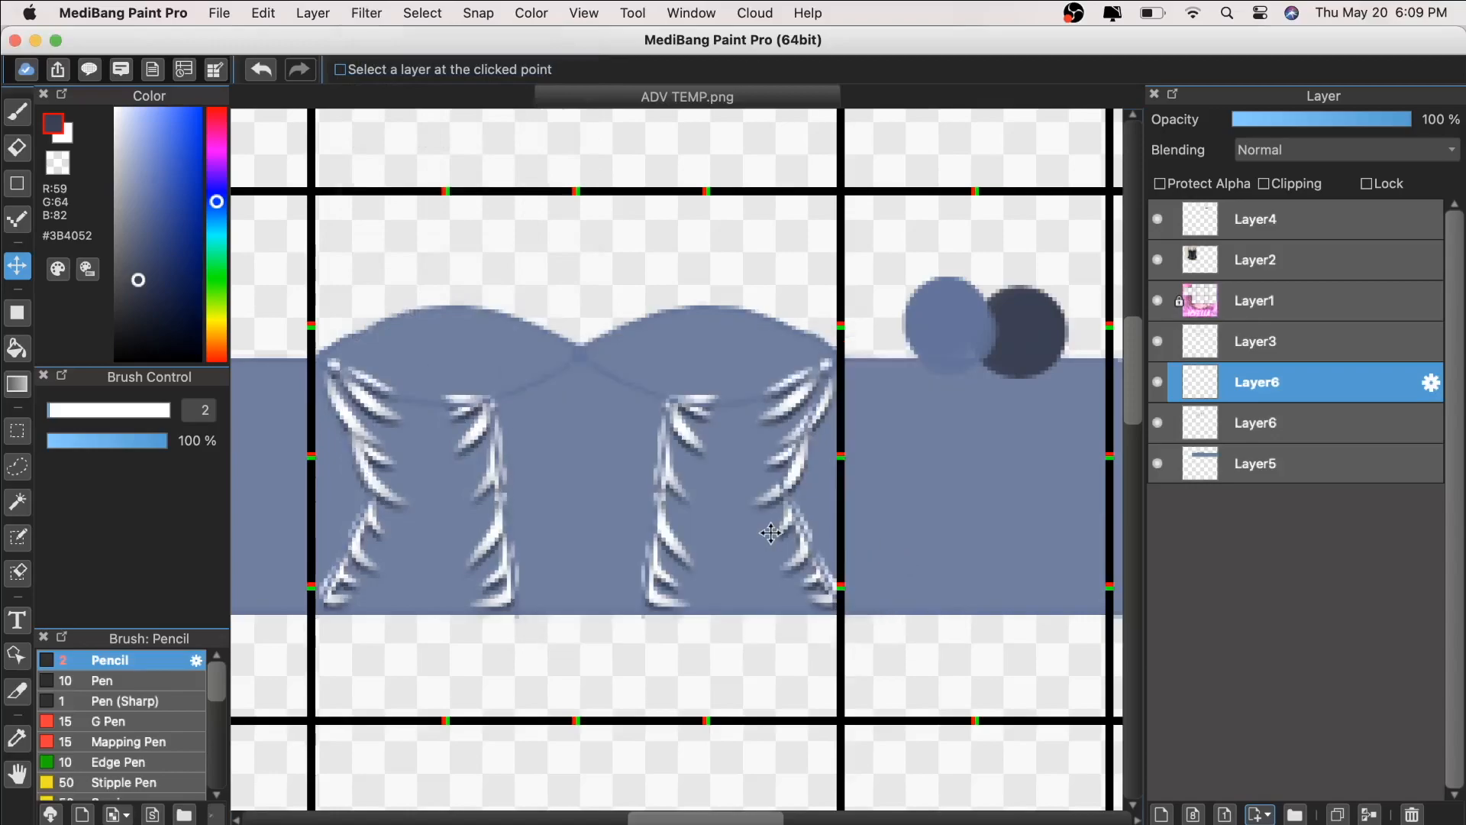
{"action": "left_click_drag", "start_coordinate": [773, 530], "coordinate": [771, 529]}
{"action": "left_click", "coordinate": [1373, 813]}
Step: Set the merged fold layer's blending to Overlay and its opacity to 11%
{"action": "left_click", "coordinate": [1331, 151]}
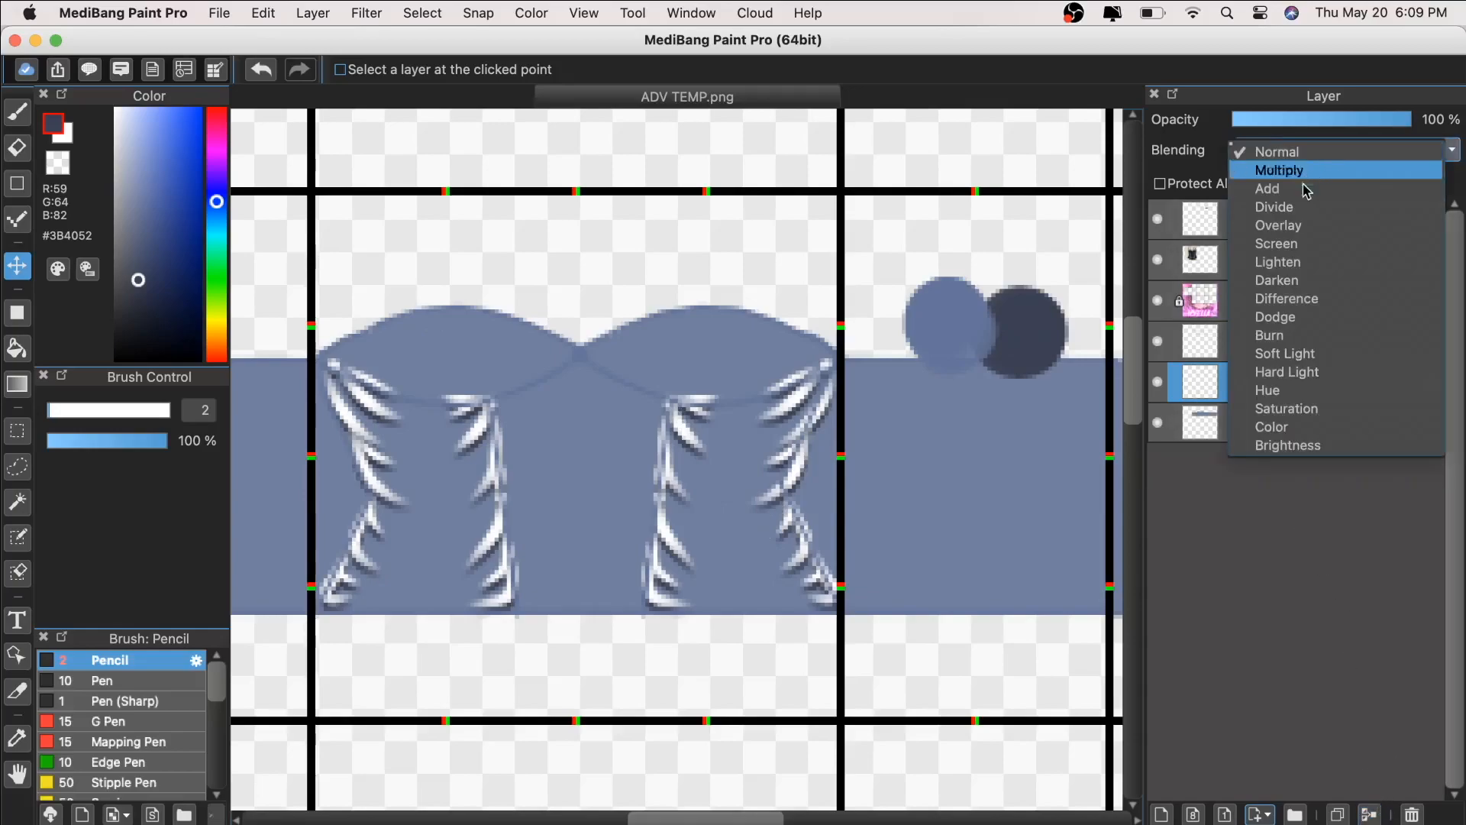
{"action": "left_click", "coordinate": [1292, 226]}
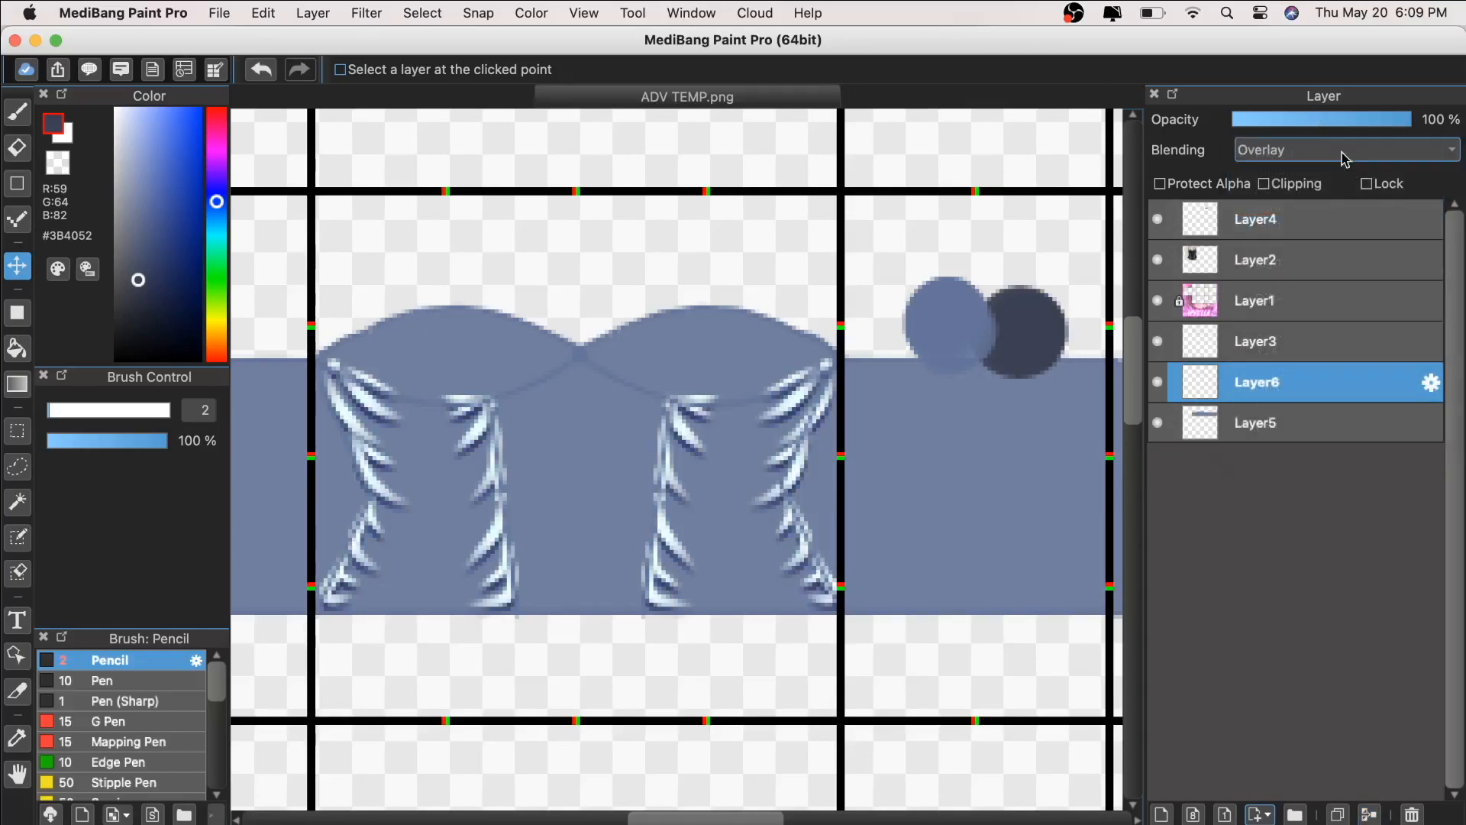
{"action": "left_click_drag", "start_coordinate": [1338, 121], "coordinate": [1255, 131]}
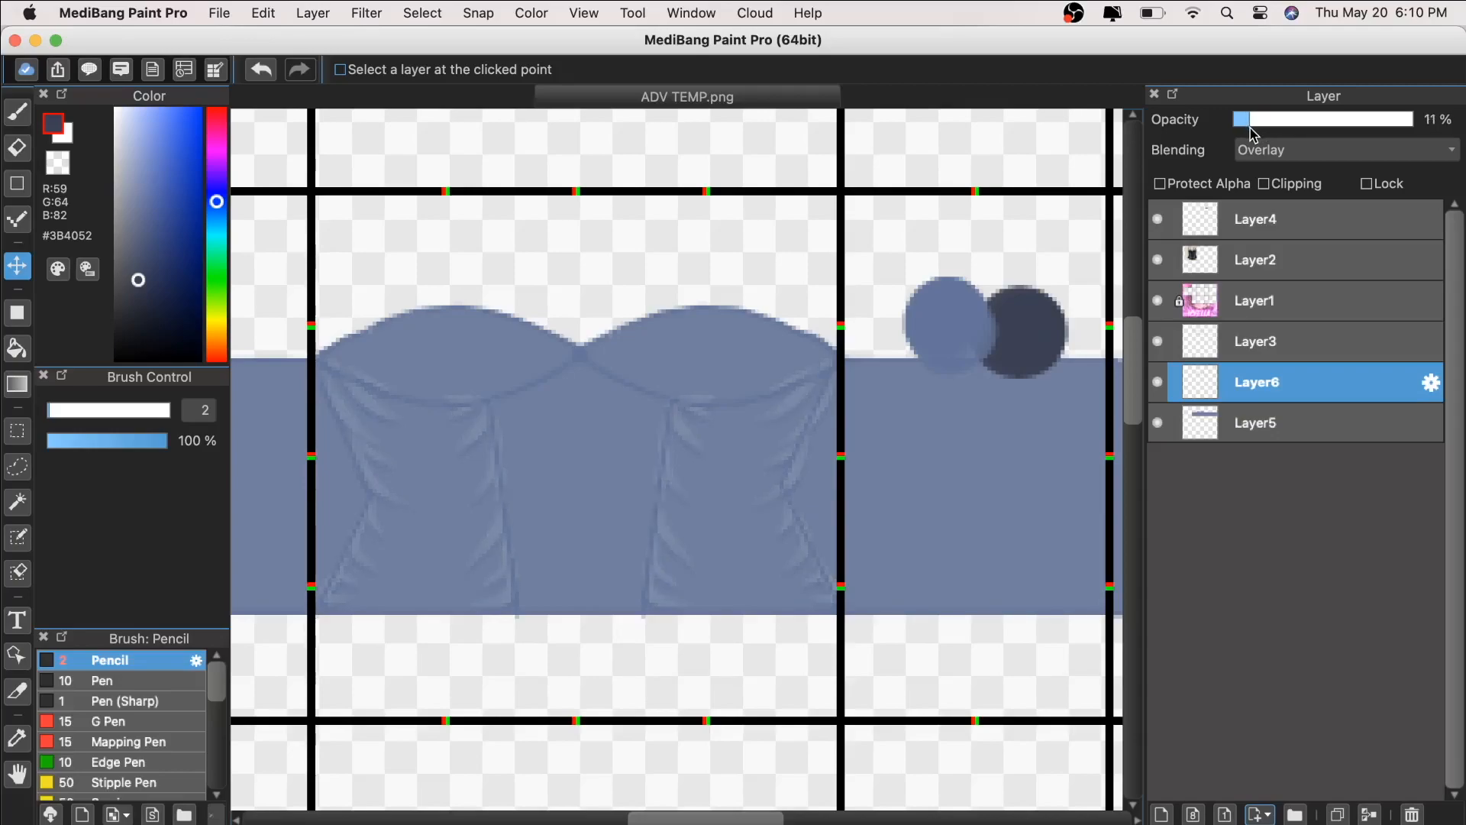
{"action": "key", "text": "super+minus"}
{"action": "key", "text": "super+minus"}
{"action": "key", "text": "super+minus"}
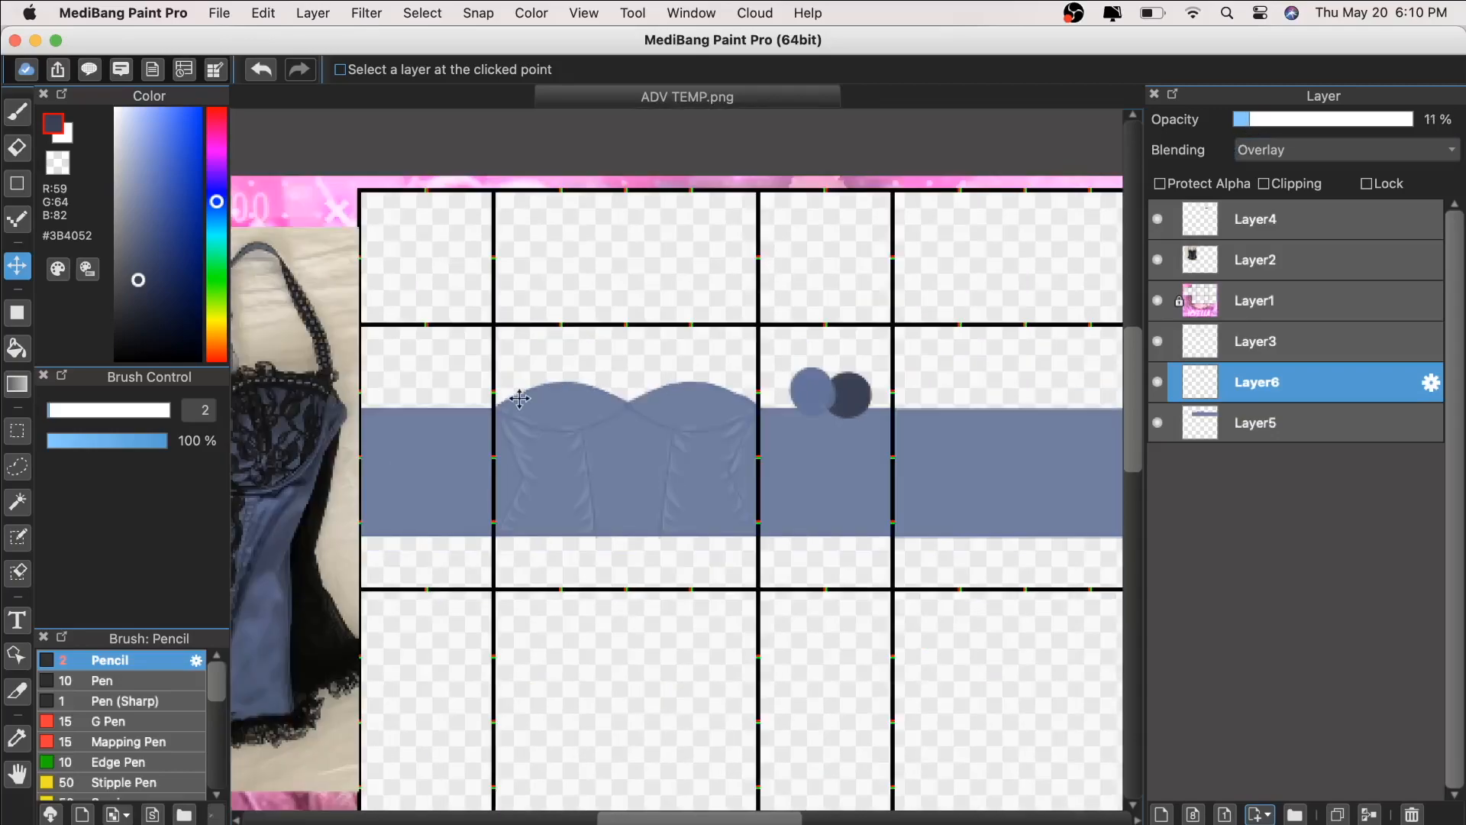
{"action": "key", "text": "super+plus"}
{"action": "key", "text": "super+plus"}
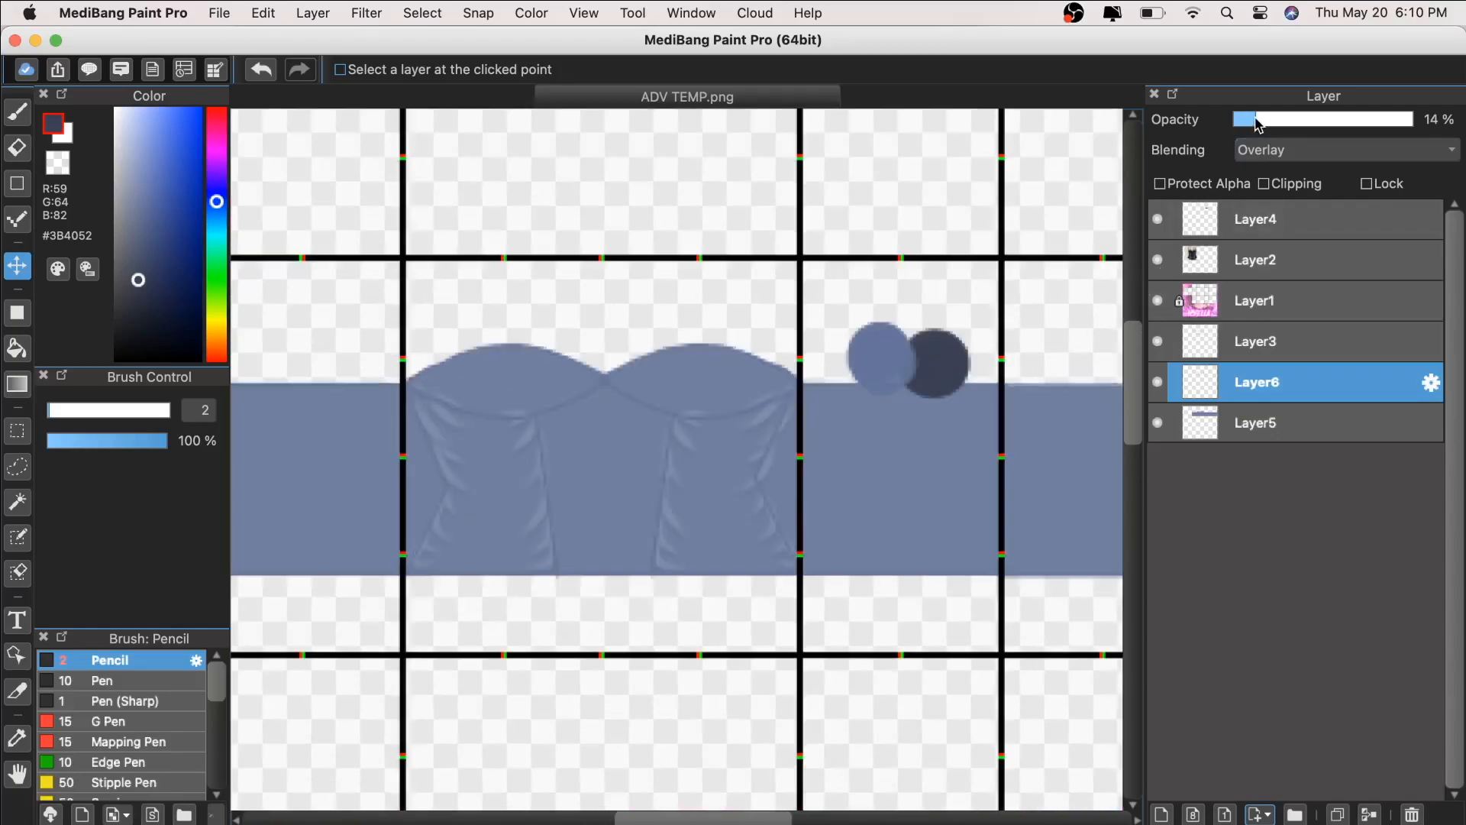
{"action": "key", "text": "super+minus"}
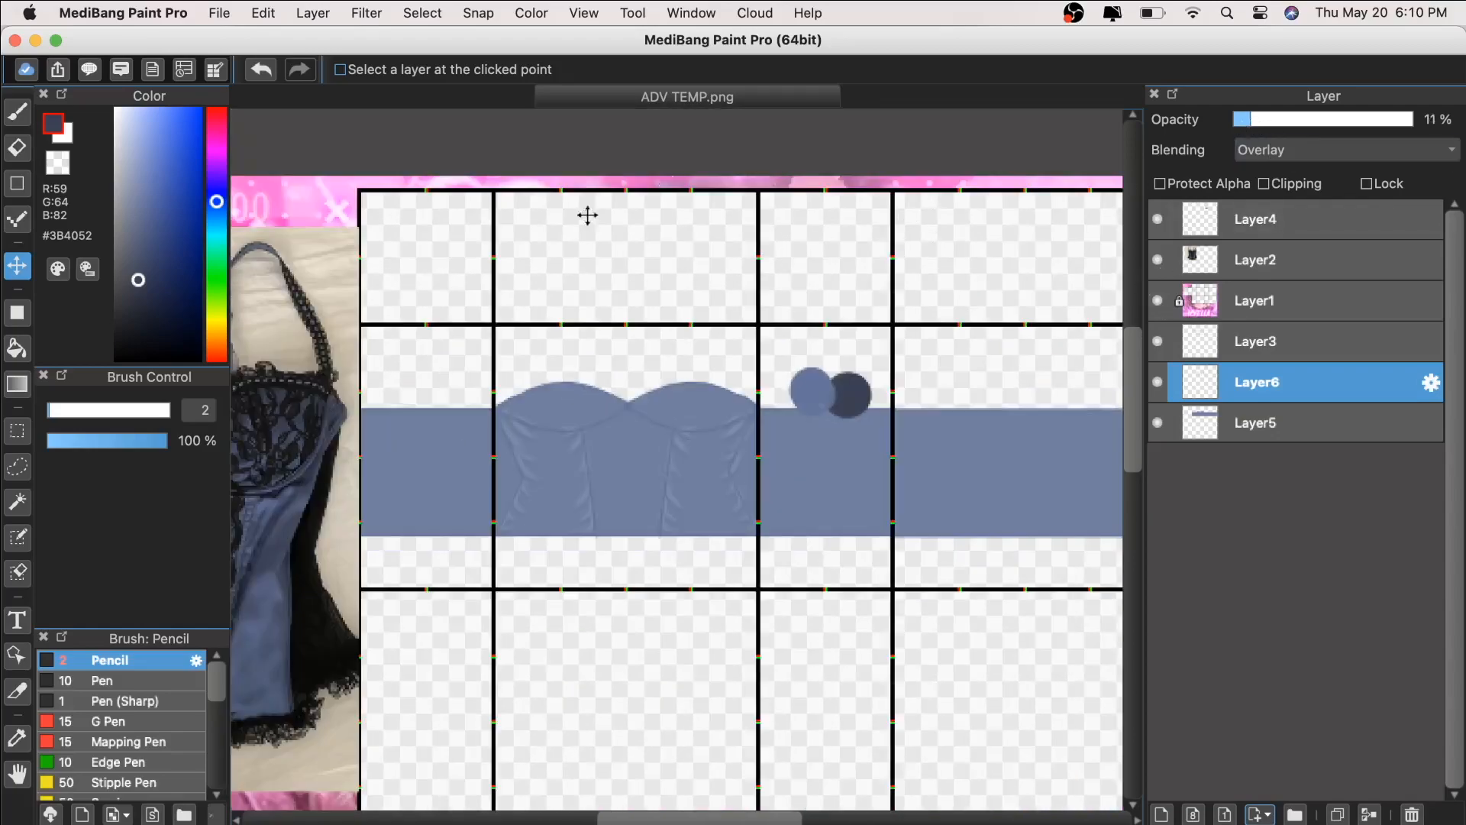
{"action": "key", "text": "super+plus"}
Step: Add a new layer for seam shading and set the pencil width to 6.1 px
{"action": "left_click", "coordinate": [20, 776]}
{"action": "left_click_drag", "start_coordinate": [257, 663], "coordinate": [374, 666]}
{"action": "key", "text": "super+plus"}
{"action": "left_click_drag", "start_coordinate": [843, 640], "coordinate": [784, 639]}
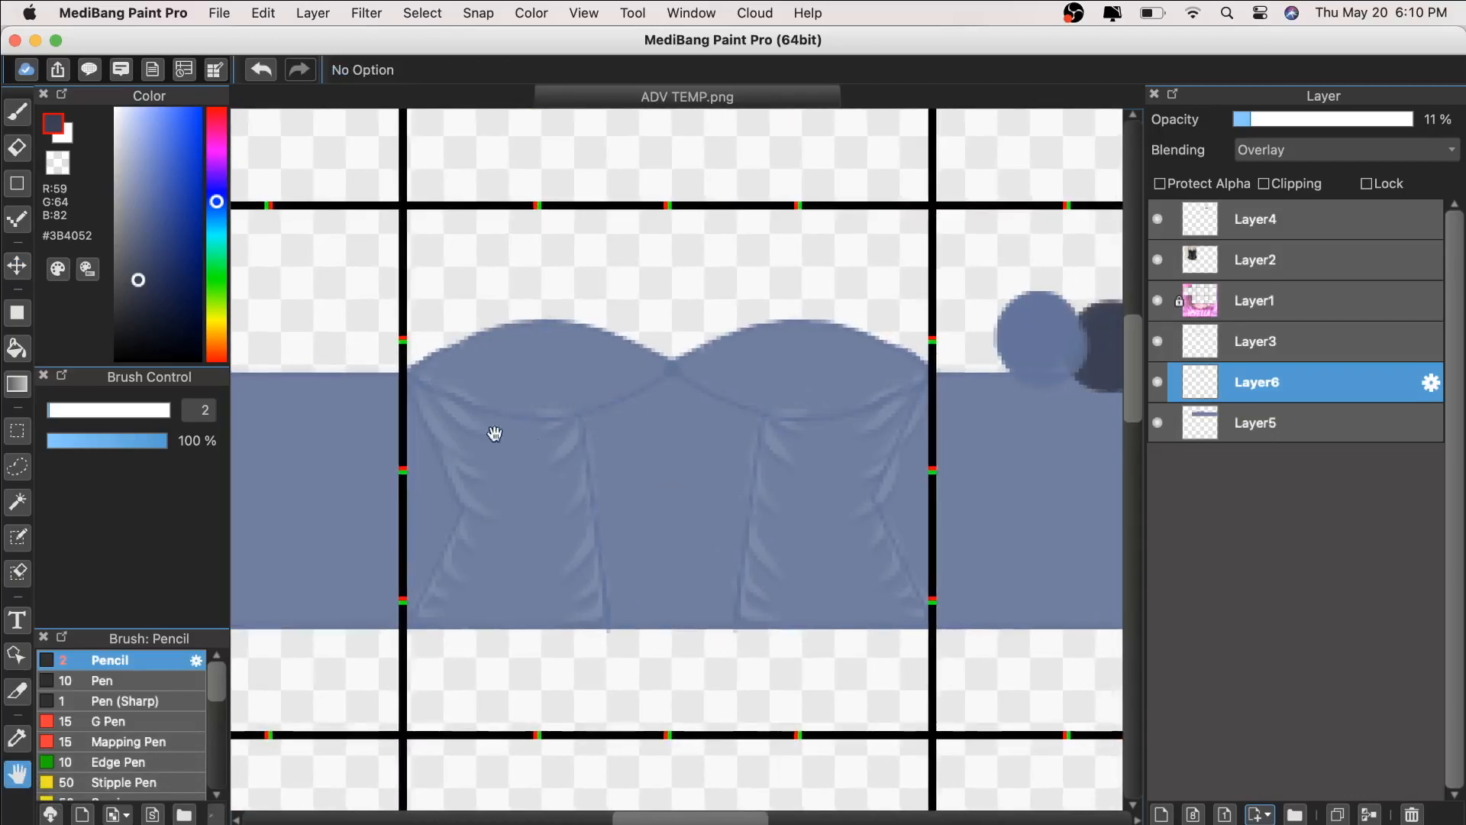
{"action": "left_click", "coordinate": [1161, 814]}
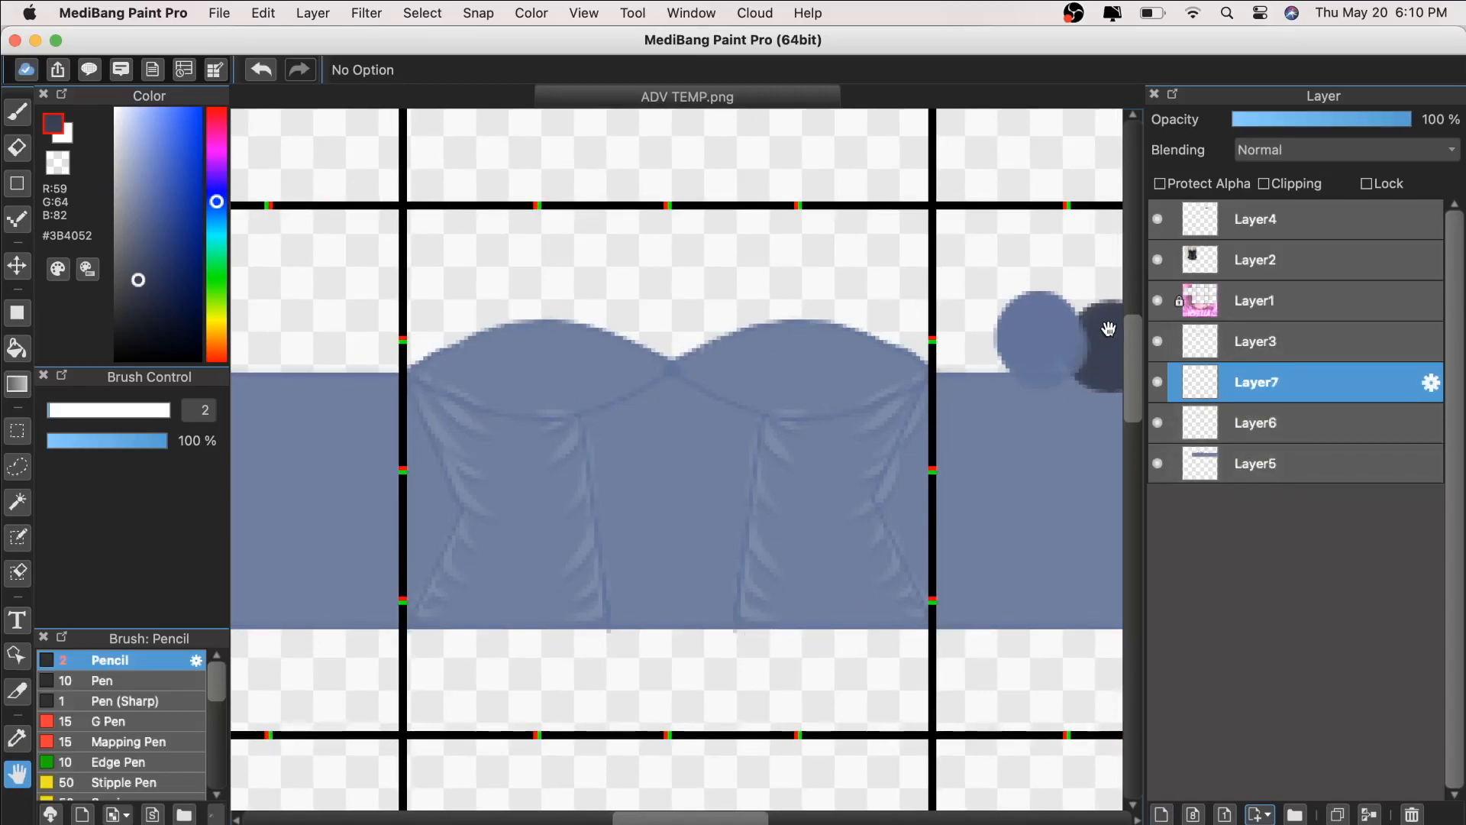
{"action": "left_click", "coordinate": [60, 413]}
{"action": "left_click", "coordinate": [27, 107]}
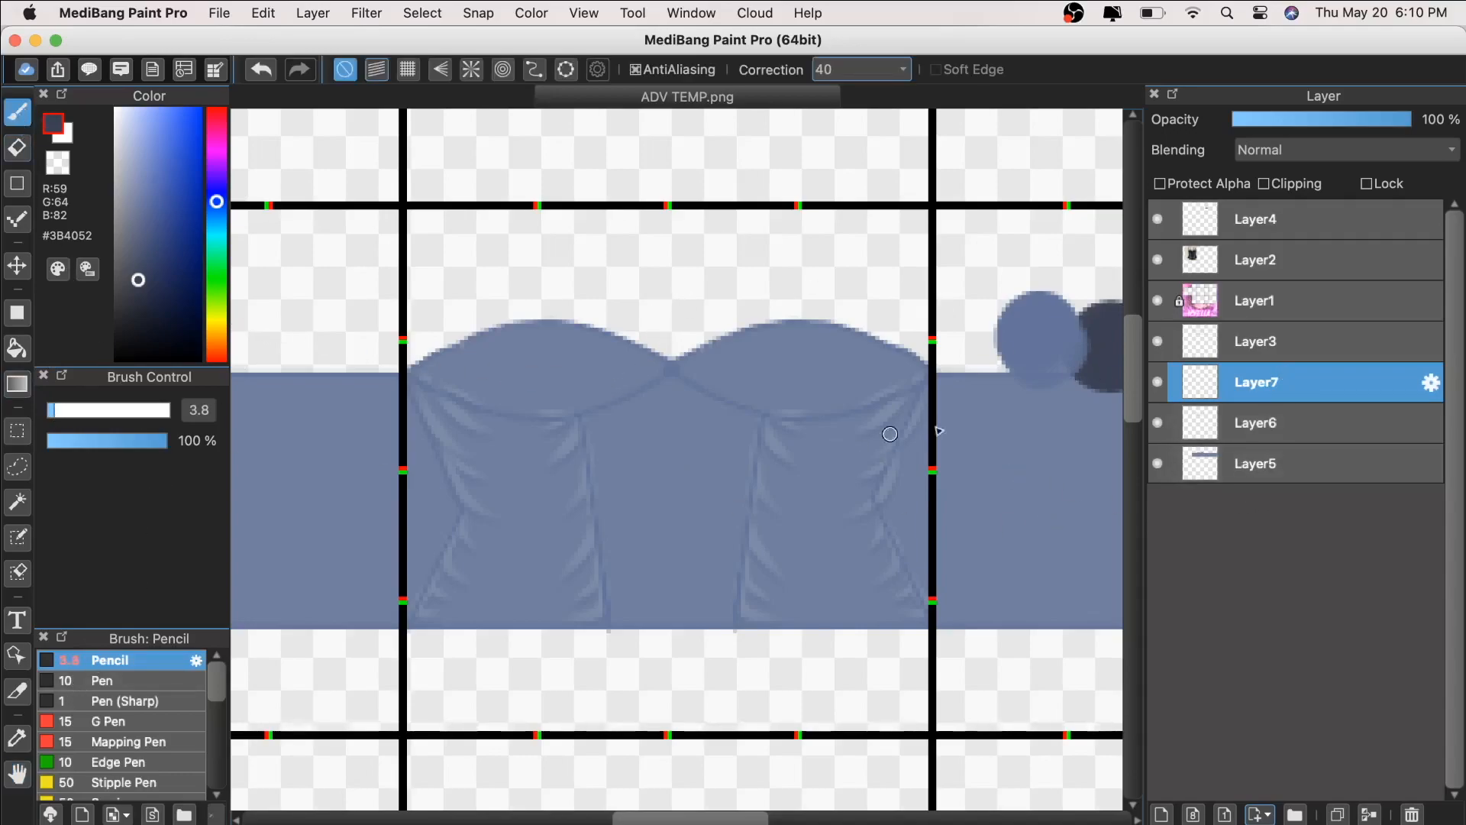
{"action": "key", "text": "super+plus"}
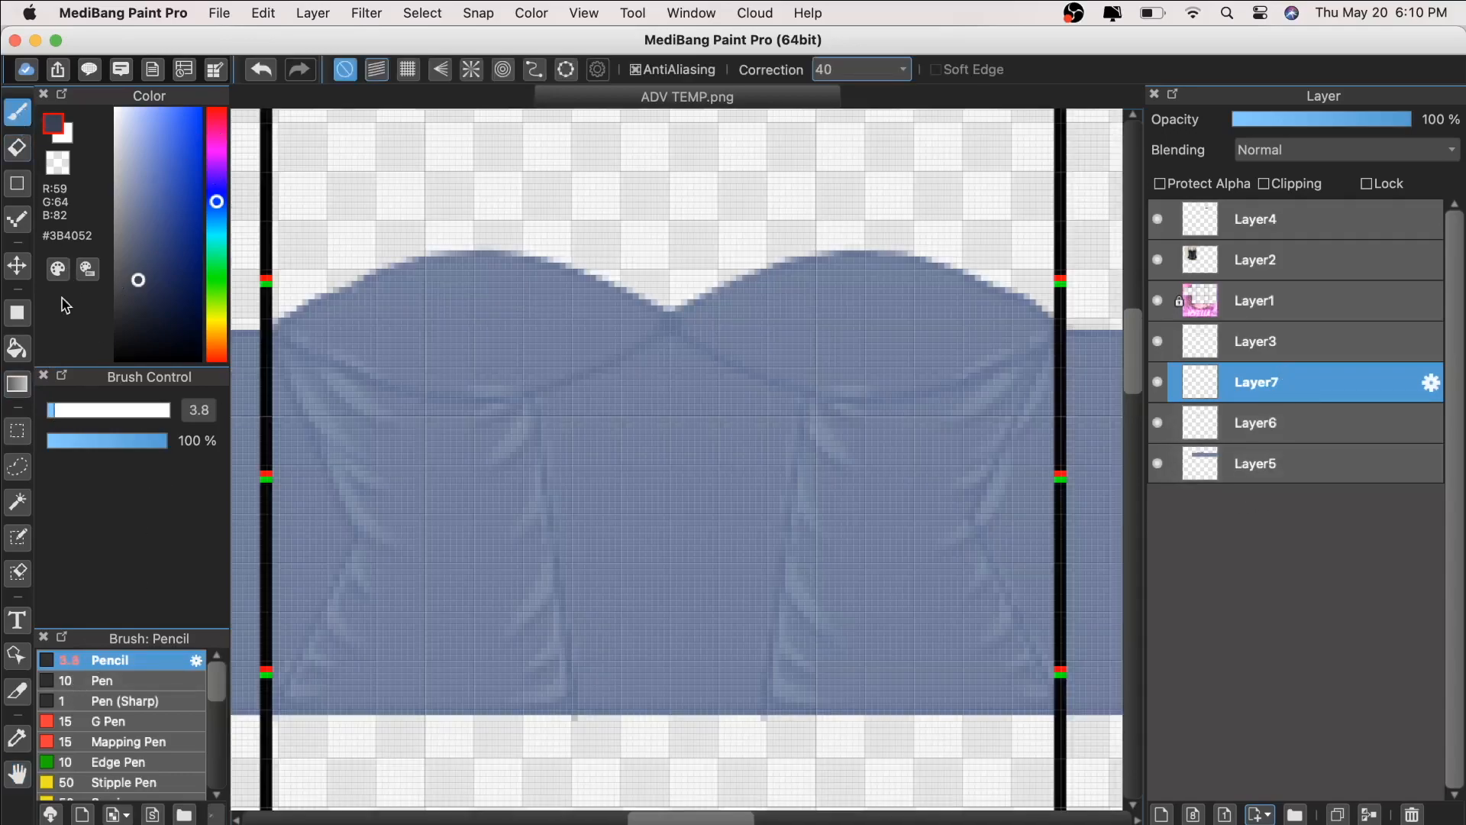
{"action": "left_click", "coordinate": [60, 410]}
{"action": "left_click", "coordinate": [197, 661]}
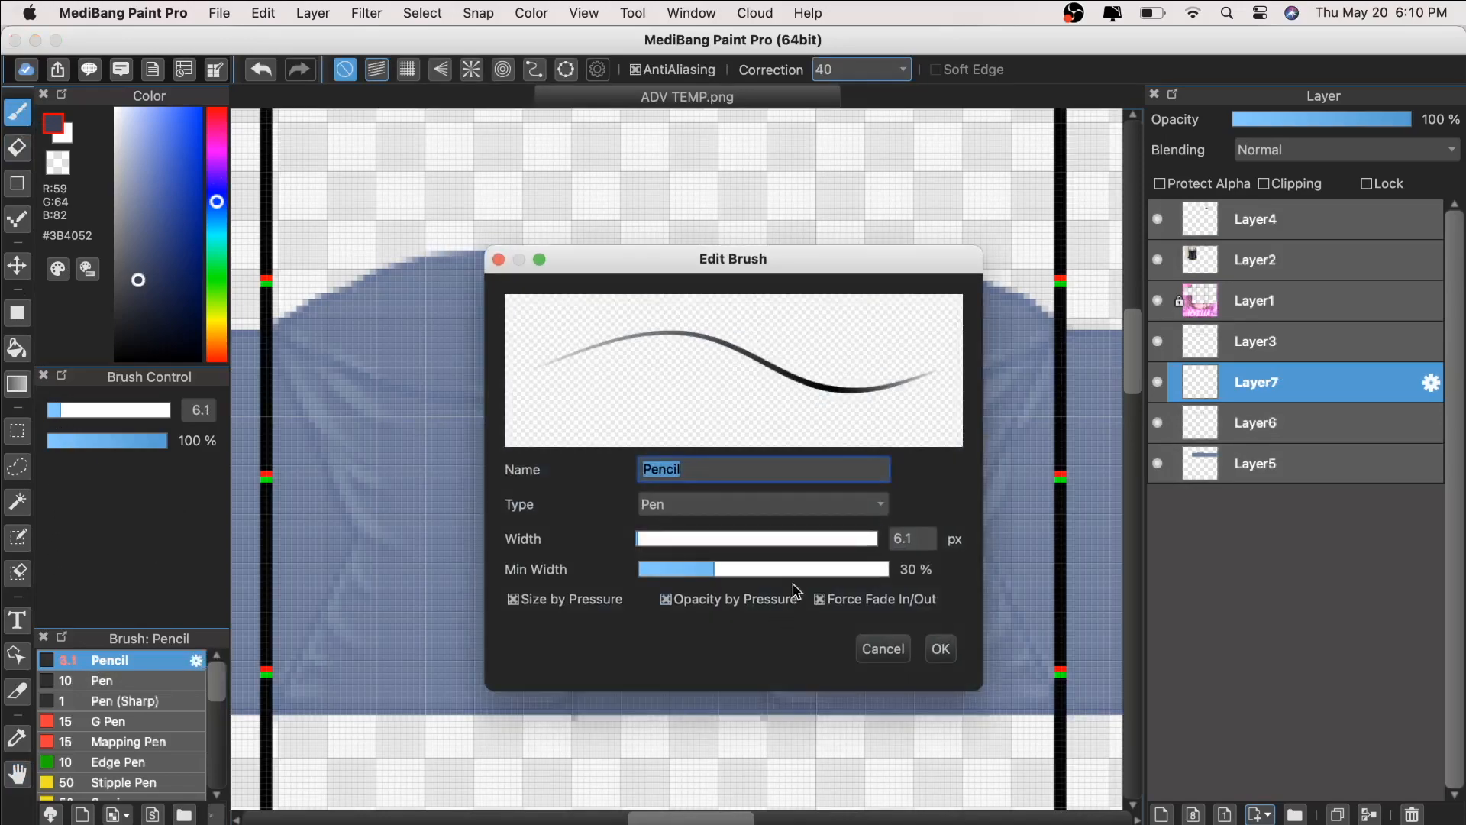
{"action": "left_click", "coordinate": [940, 648]}
Step: Move Layer7 directly beneath Layer6 and clip it to Layer5
{"action": "left_click", "coordinate": [1295, 187]}
{"action": "left_click_drag", "start_coordinate": [1269, 403], "coordinate": [1262, 435]}
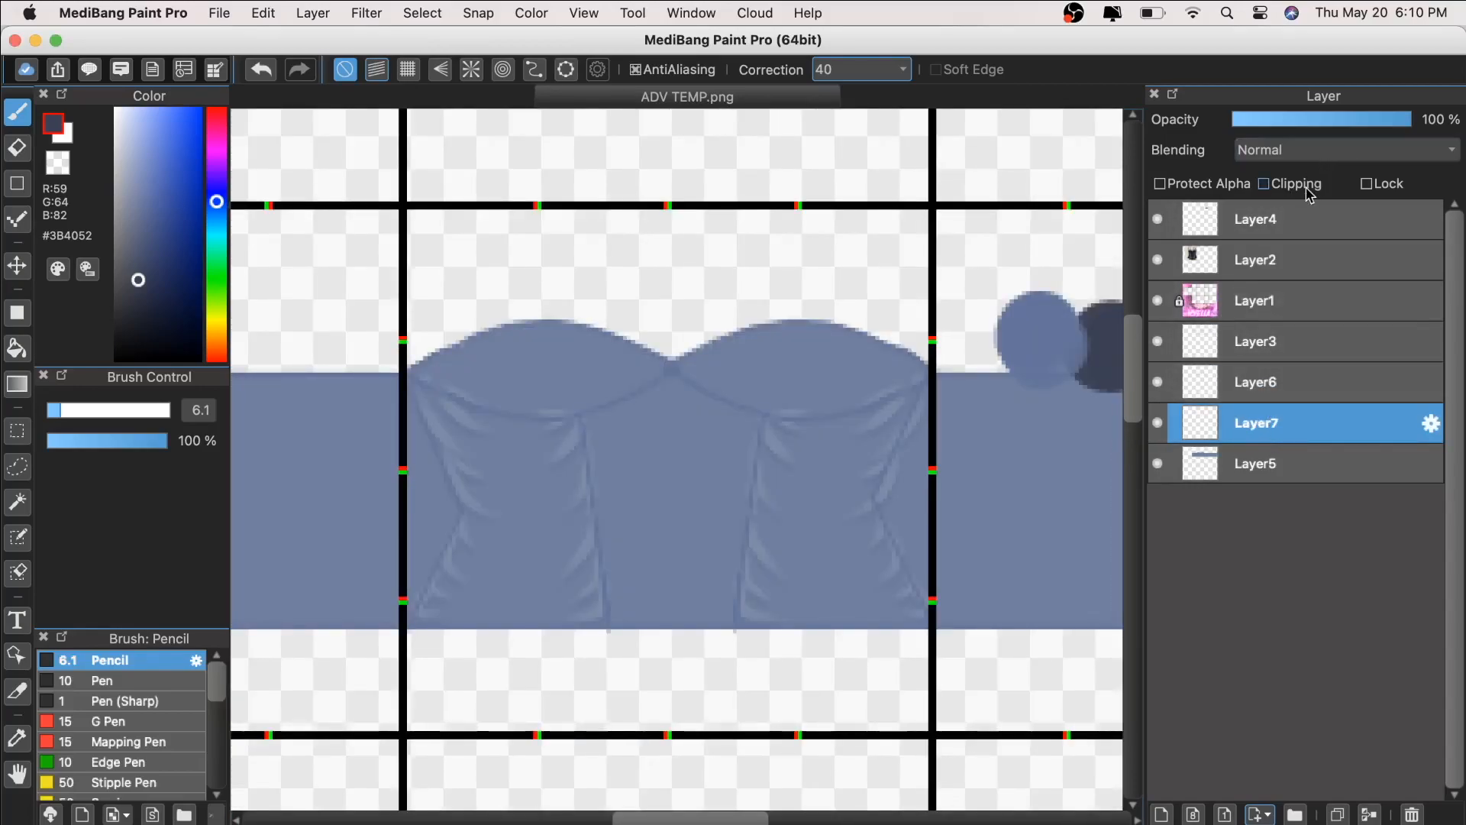
{"action": "left_click", "coordinate": [1307, 187]}
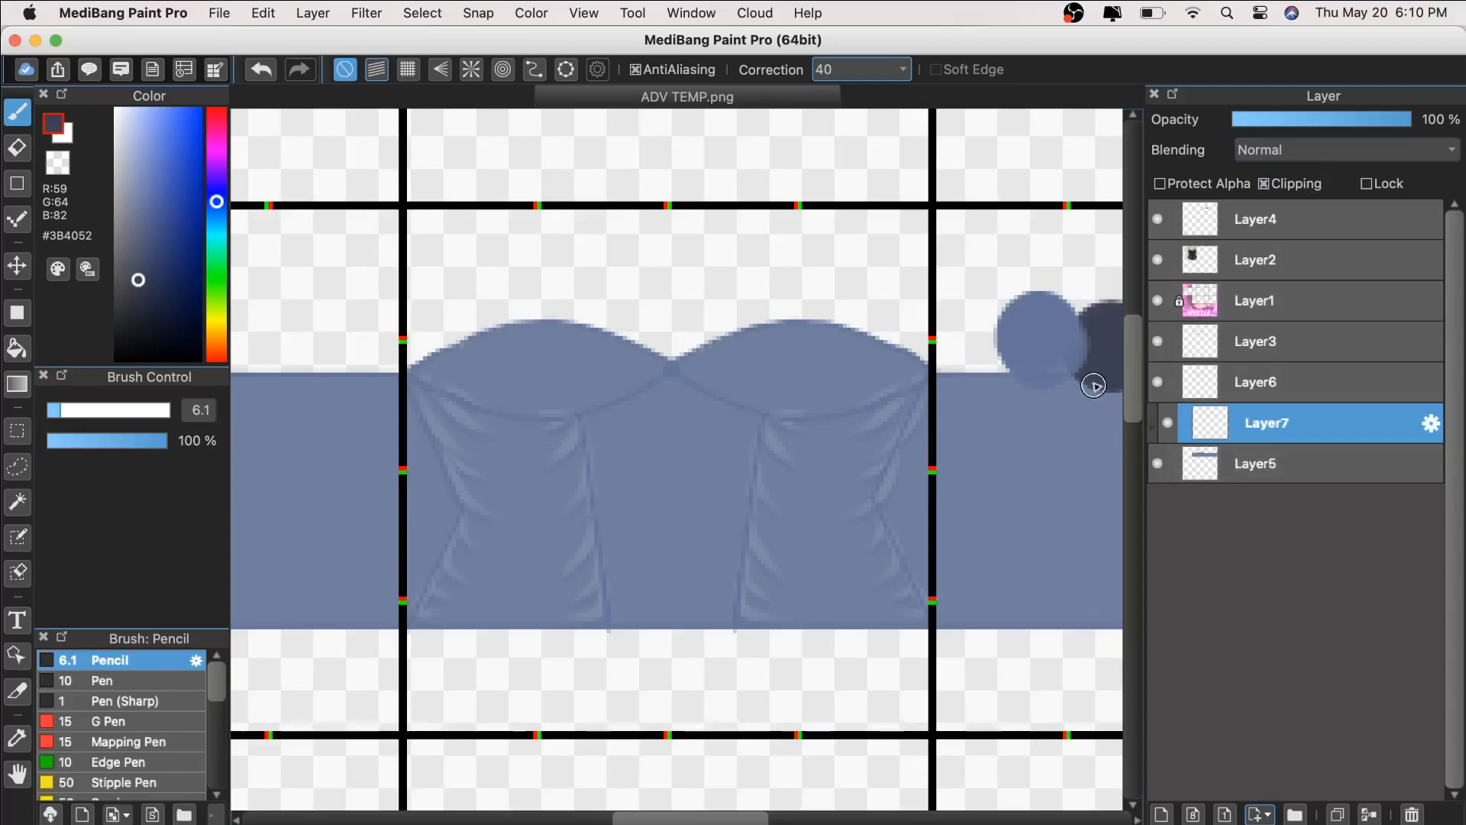
Step: Paint dark 6.9 px shading beneath both cups and along the left panel's side and inner seams, undoing stray strokes
{"action": "left_click", "coordinate": [60, 413]}
{"action": "mouse_move", "coordinate": [393, 378]}
{"action": "left_mouse_down"}
{"action": "mouse_move", "coordinate": [446, 496]}
{"action": "mouse_move", "coordinate": [398, 630]}
{"action": "left_mouse_up"}
{"action": "left_click_drag", "start_coordinate": [586, 417], "coordinate": [598, 628]}
{"action": "left_click_drag", "start_coordinate": [585, 425], "coordinate": [681, 371]}
{"action": "mouse_move", "coordinate": [416, 372]}
{"action": "left_mouse_down"}
{"action": "mouse_move", "coordinate": [573, 415]}
{"action": "mouse_move", "coordinate": [654, 399]}
{"action": "mouse_move", "coordinate": [672, 378]}
{"action": "mouse_move", "coordinate": [725, 407]}
{"action": "mouse_move", "coordinate": [825, 423]}
{"action": "mouse_move", "coordinate": [876, 416]}
{"action": "mouse_move", "coordinate": [911, 395]}
{"action": "mouse_move", "coordinate": [925, 368]}
{"action": "left_mouse_up"}
{"action": "left_click", "coordinate": [261, 70]}
{"action": "mouse_move", "coordinate": [672, 370]}
{"action": "left_mouse_down"}
{"action": "mouse_move", "coordinate": [749, 410]}
{"action": "mouse_move", "coordinate": [838, 415]}
{"action": "mouse_move", "coordinate": [923, 374]}
{"action": "mouse_move", "coordinate": [920, 435]}
{"action": "left_mouse_up"}
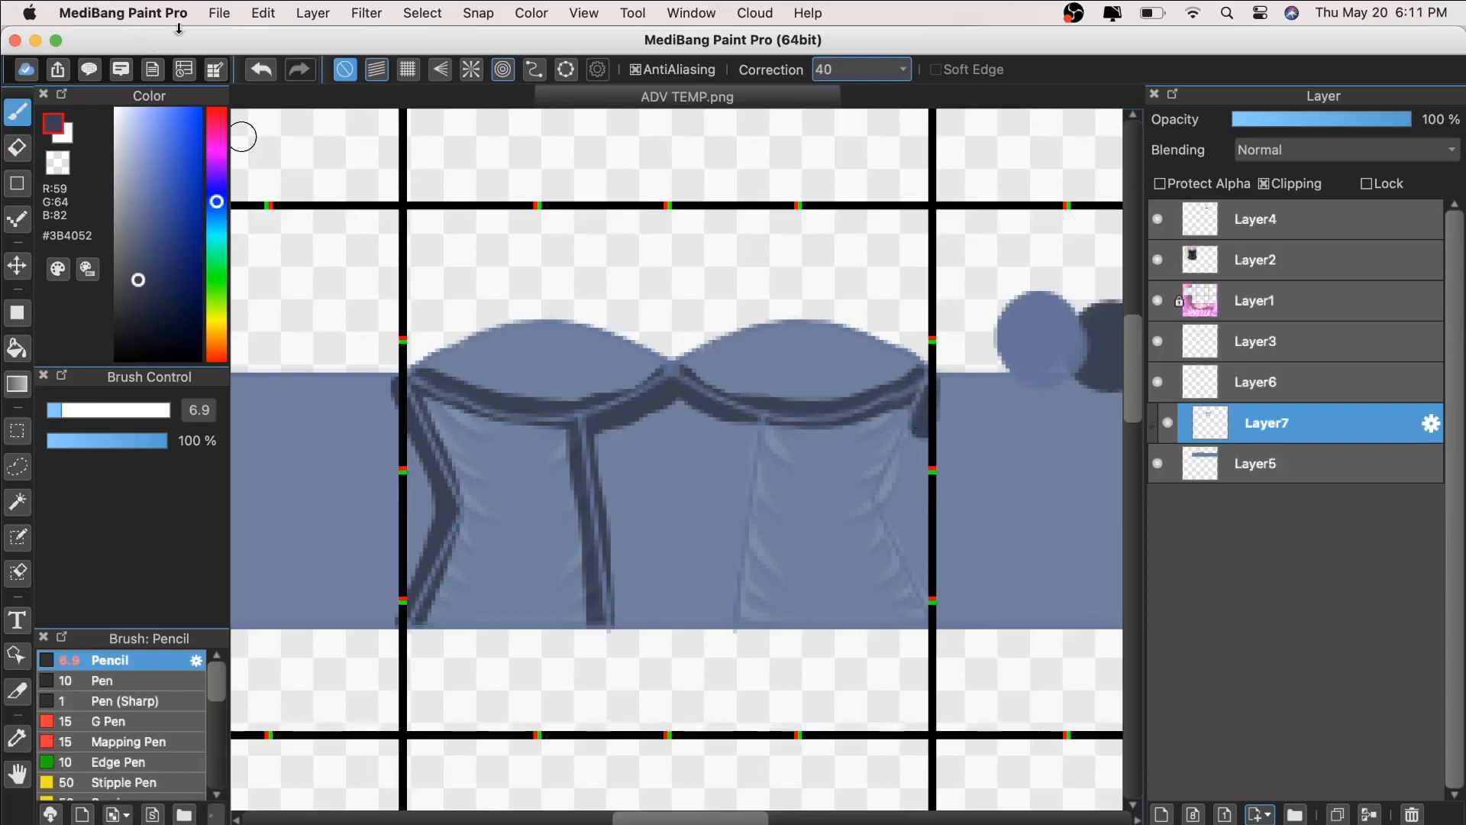
{"action": "left_click", "coordinate": [261, 69]}
Step: Turn on cross snapping and draw straight dark shading along the front panel's right edge and hem
{"action": "left_click", "coordinate": [408, 70]}
{"action": "left_click_drag", "start_coordinate": [933, 621], "coordinate": [943, 360]}
{"action": "mouse_move", "coordinate": [407, 636]}
{"action": "left_mouse_down"}
{"action": "mouse_move", "coordinate": [630, 651]}
{"action": "mouse_move", "coordinate": [931, 630]}
{"action": "mouse_move", "coordinate": [415, 641]}
{"action": "left_mouse_up"}
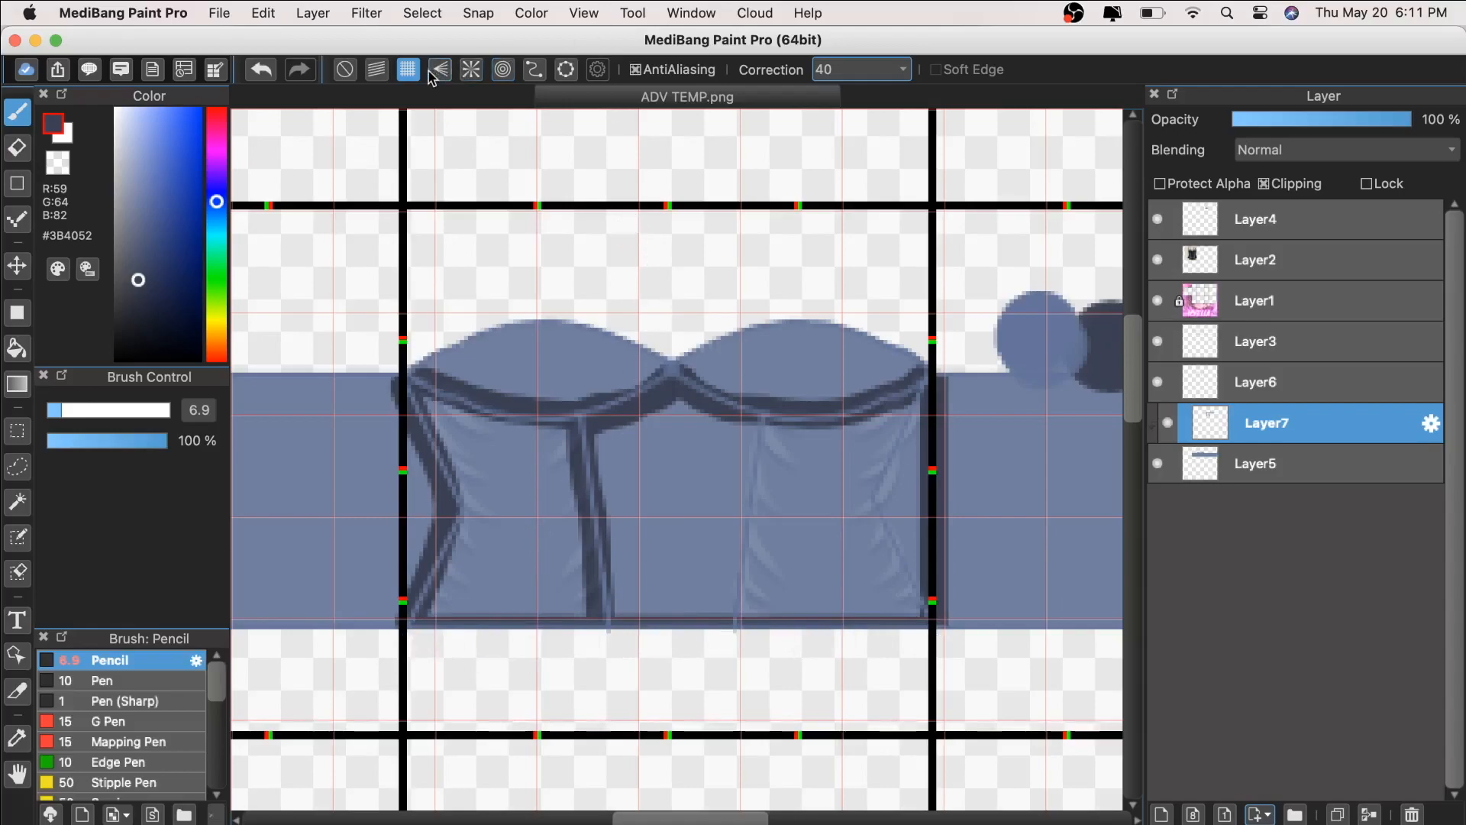
Step: Draw straight dark shading along the upper and lower edges of the corset's side and back sections
{"action": "key", "text": "super+minus"}
{"action": "left_click_drag", "start_coordinate": [277, 405], "coordinate": [472, 405]}
{"action": "left_click_drag", "start_coordinate": [271, 583], "coordinate": [481, 583]}
{"action": "key", "text": "super+minus"}
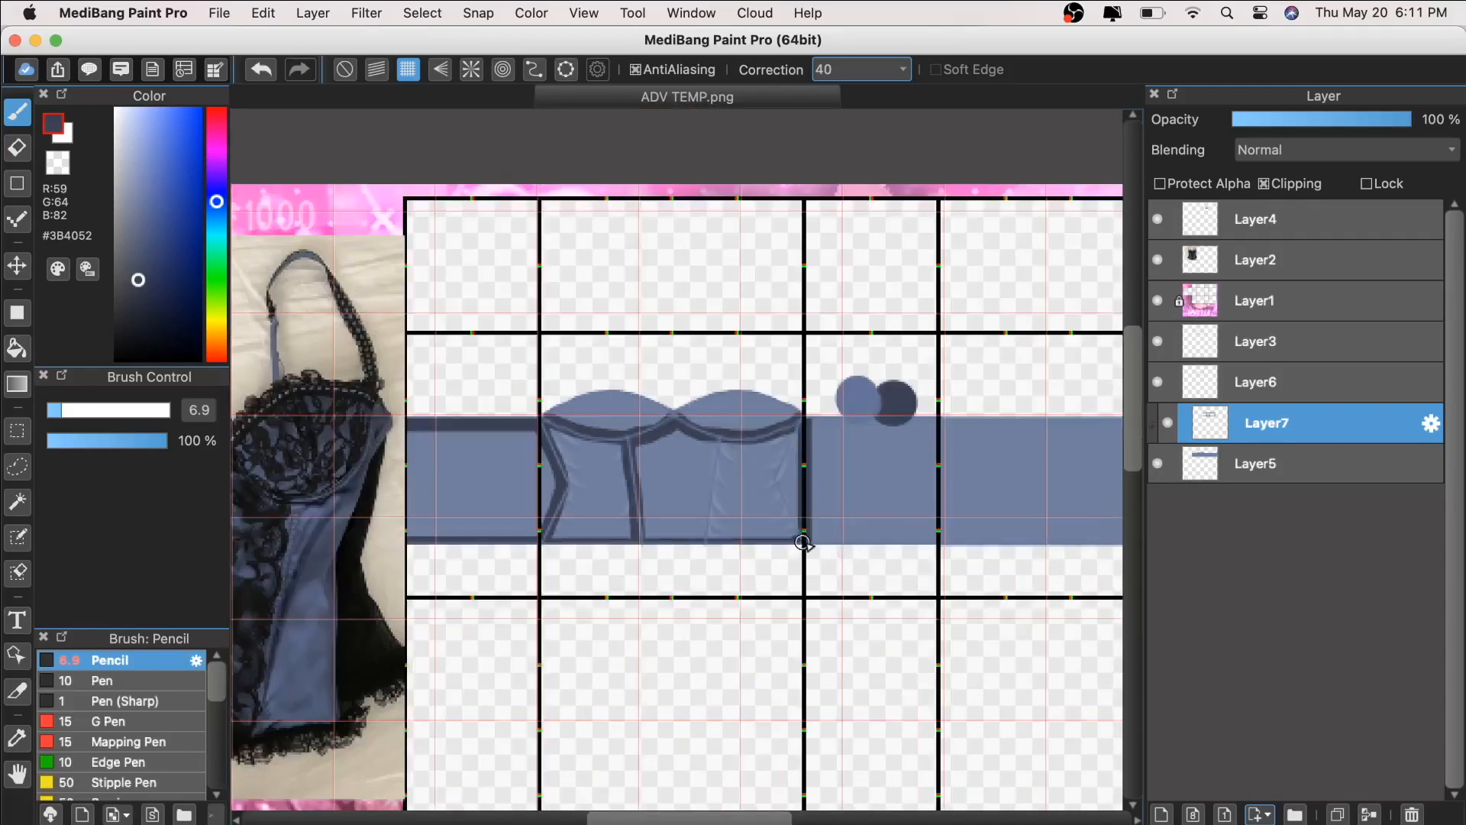
{"action": "left_click_drag", "start_coordinate": [795, 536], "coordinate": [939, 539]}
{"action": "left_click_drag", "start_coordinate": [807, 418], "coordinate": [912, 418]}
{"action": "key", "text": "super+minus"}
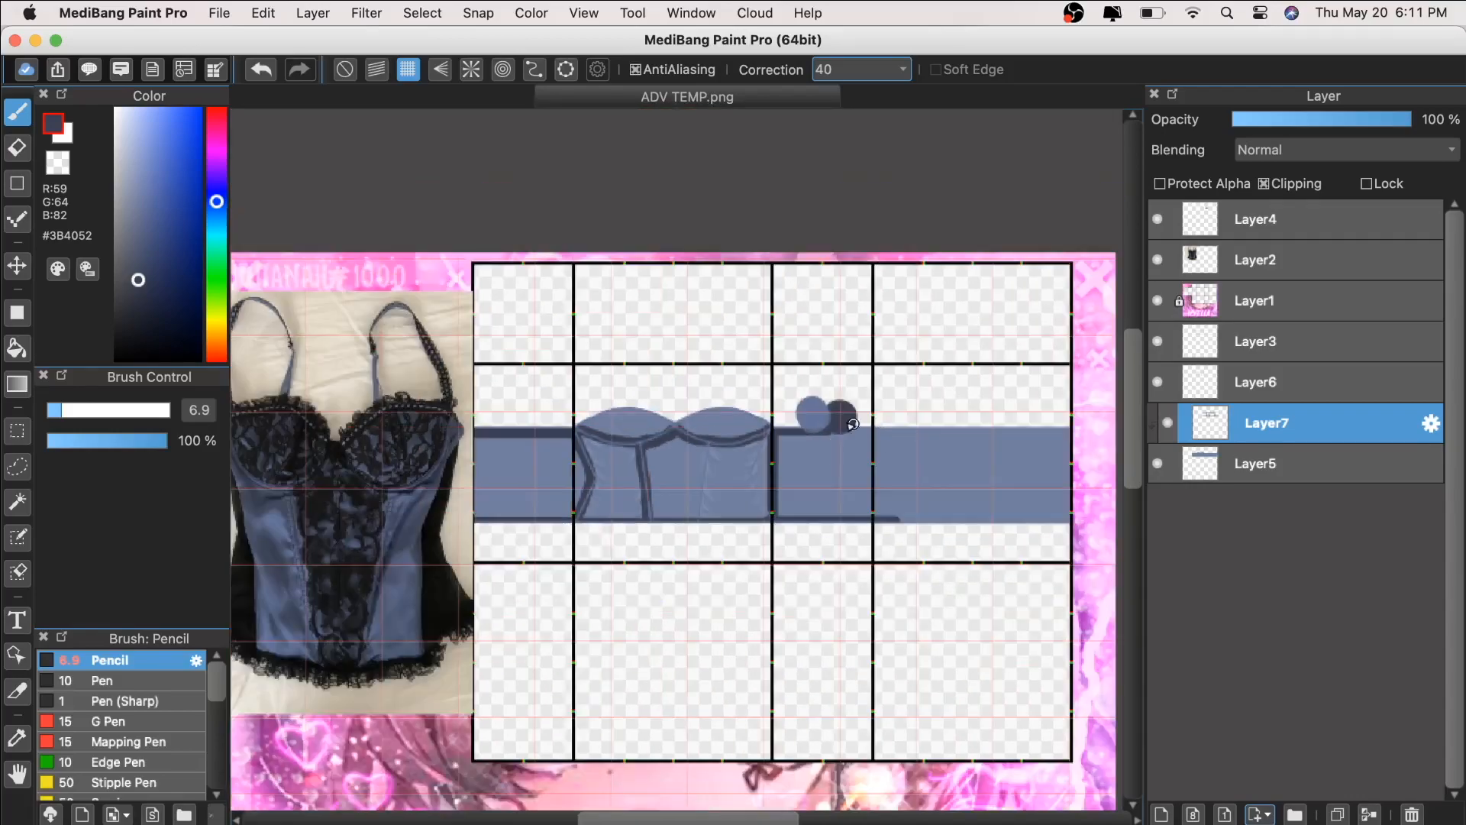
{"action": "left_click_drag", "start_coordinate": [792, 433], "coordinate": [1067, 442]}
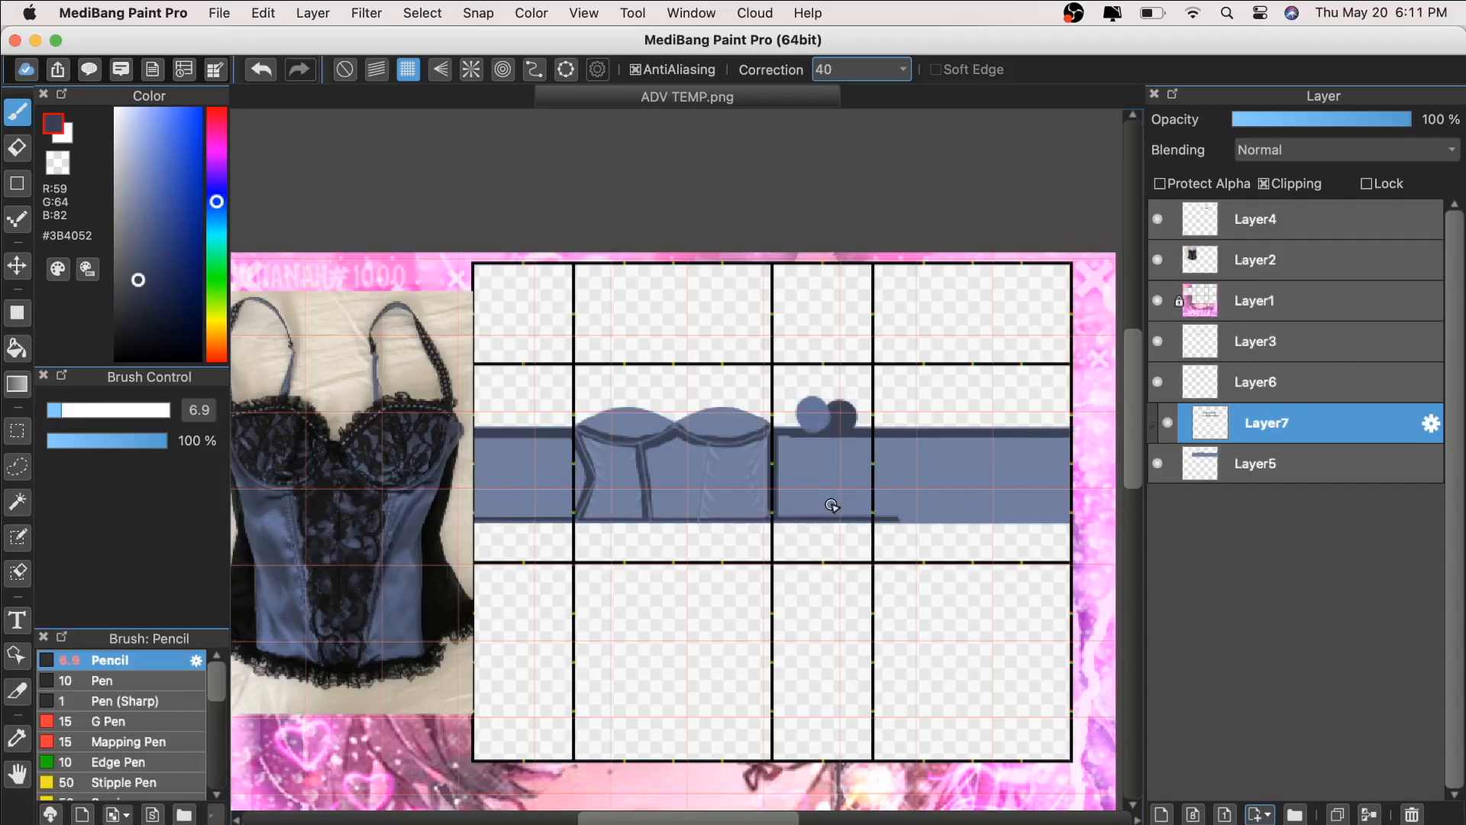
{"action": "mouse_move", "coordinate": [900, 519]}
{"action": "left_mouse_down"}
{"action": "mouse_move", "coordinate": [1076, 518]}
{"action": "mouse_move", "coordinate": [772, 543]}
{"action": "left_mouse_up"}
Step: Turn snapping off, set the pencil to size 3.4, and paint dark shading along the right satin panel's inner and side seams
{"action": "scroll", "coordinate": [746, 415], "scroll_direction": "up", "scroll_amount": 5}
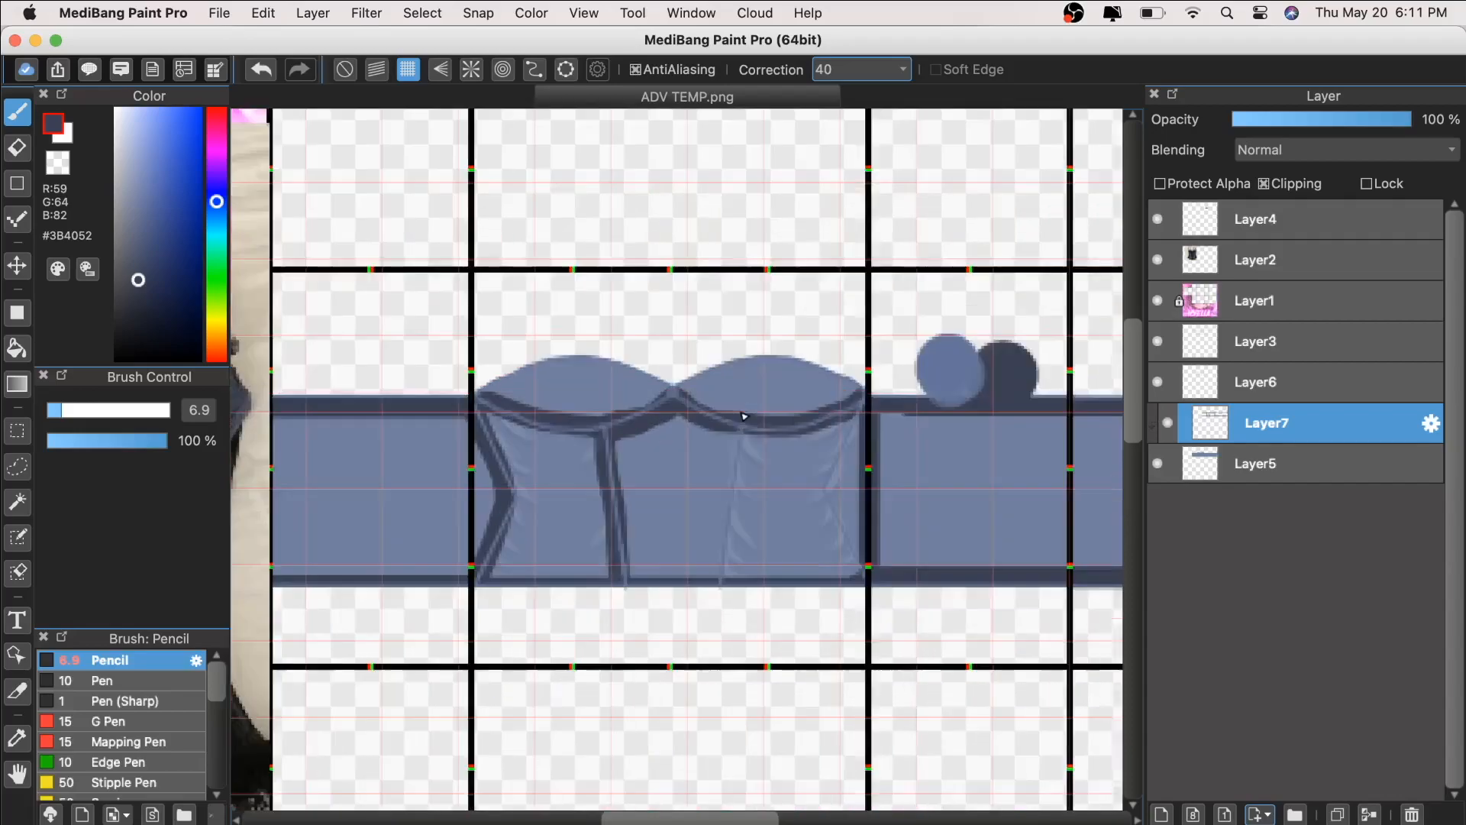
{"action": "scroll", "coordinate": [701, 483], "scroll_direction": "up", "scroll_amount": 2}
{"action": "left_click", "coordinate": [53, 414]}
{"action": "left_click", "coordinate": [341, 71]}
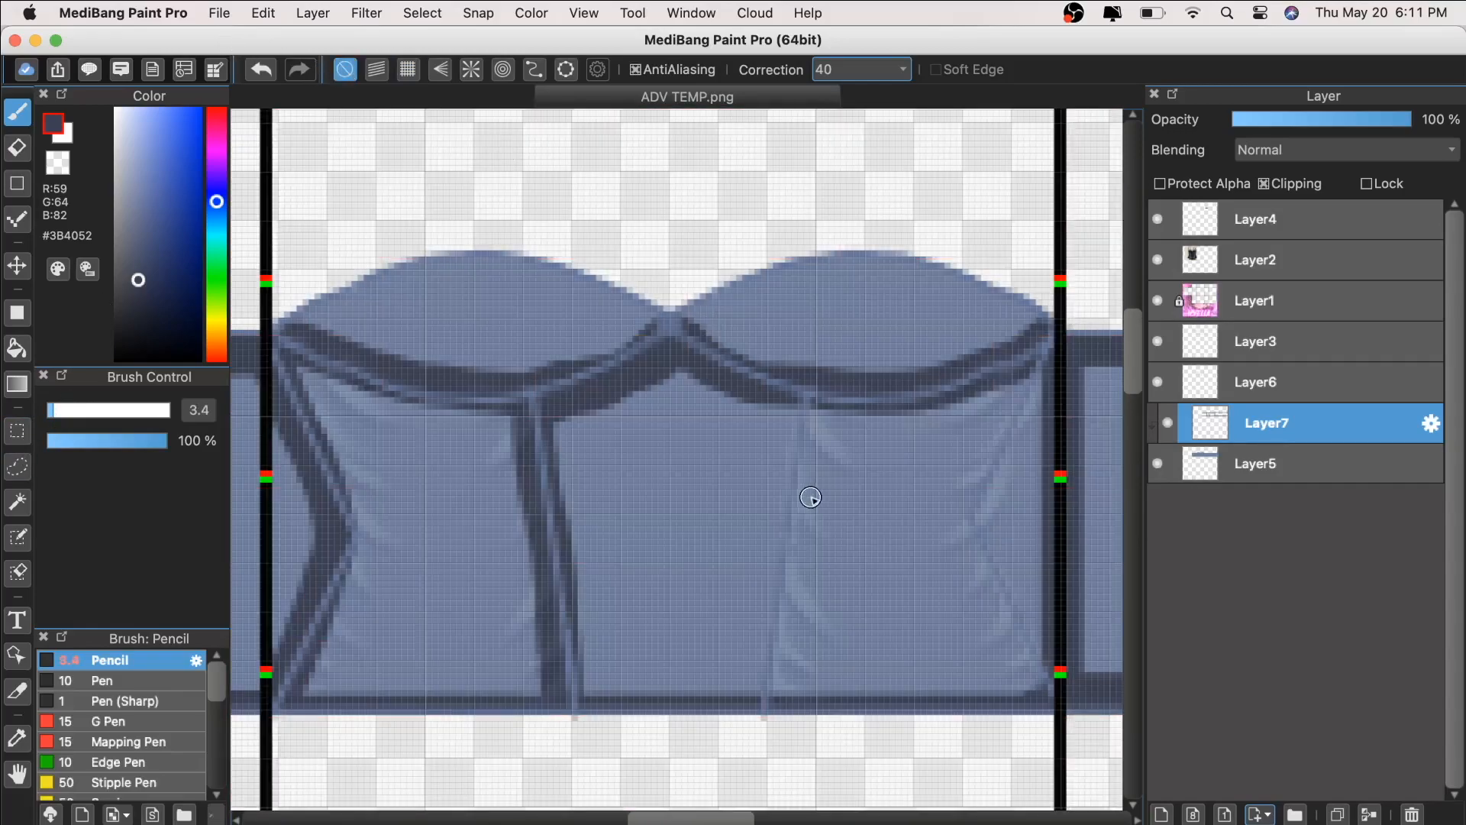
{"action": "left_click_drag", "start_coordinate": [804, 396], "coordinate": [763, 714]}
{"action": "mouse_move", "coordinate": [1044, 360]}
{"action": "left_mouse_down"}
{"action": "mouse_move", "coordinate": [971, 512]}
{"action": "mouse_move", "coordinate": [1043, 690]}
{"action": "left_mouse_up"}
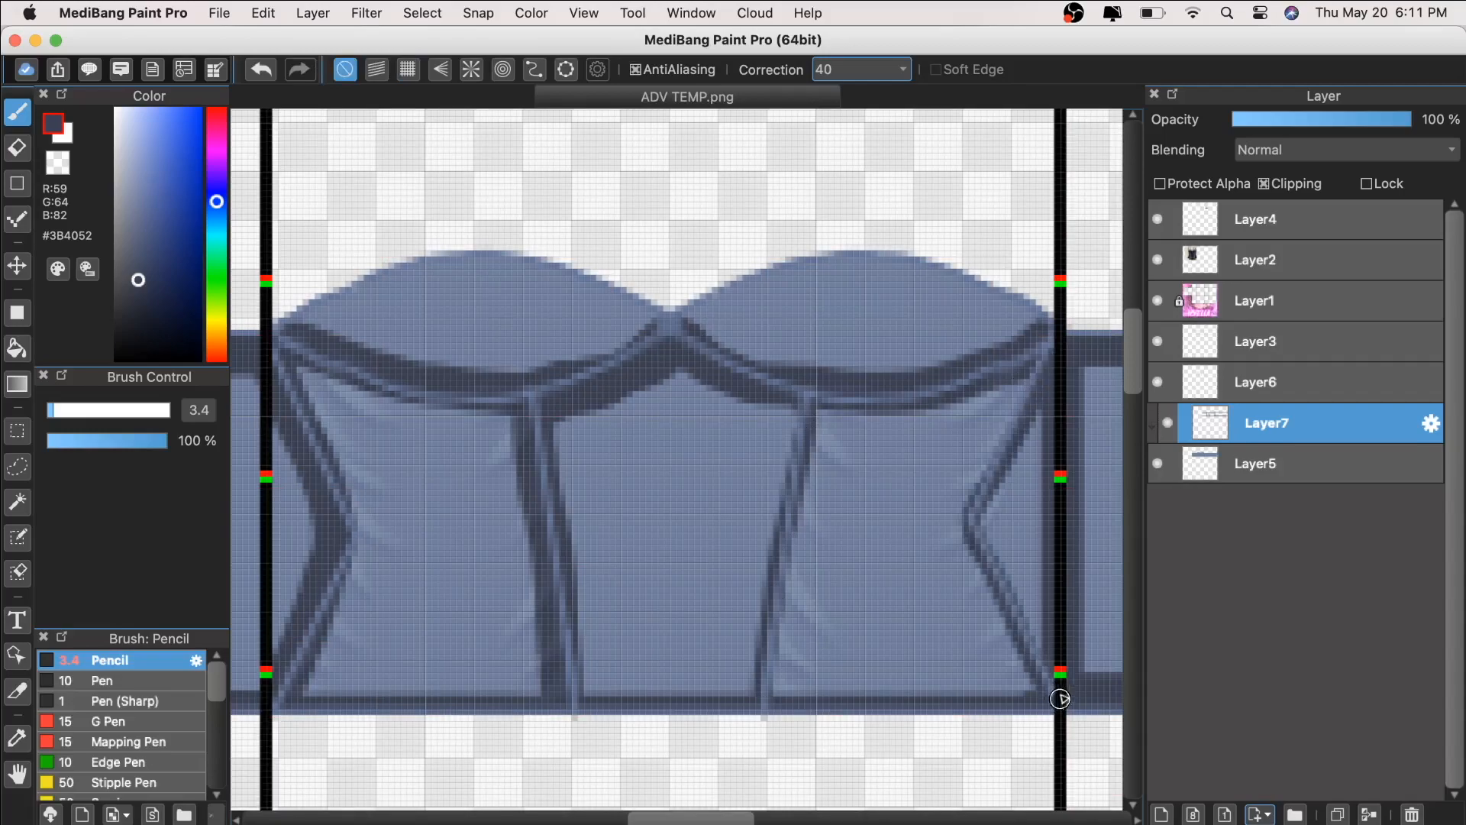
Step: Erase the excess dark shading inside the left satin panel along its inner seam, reducing the eraser to size 3.4
{"action": "scroll", "coordinate": [1043, 690], "scroll_direction": "down", "scroll_amount": 5}
{"action": "scroll", "coordinate": [815, 492], "scroll_direction": "up", "scroll_amount": 2}
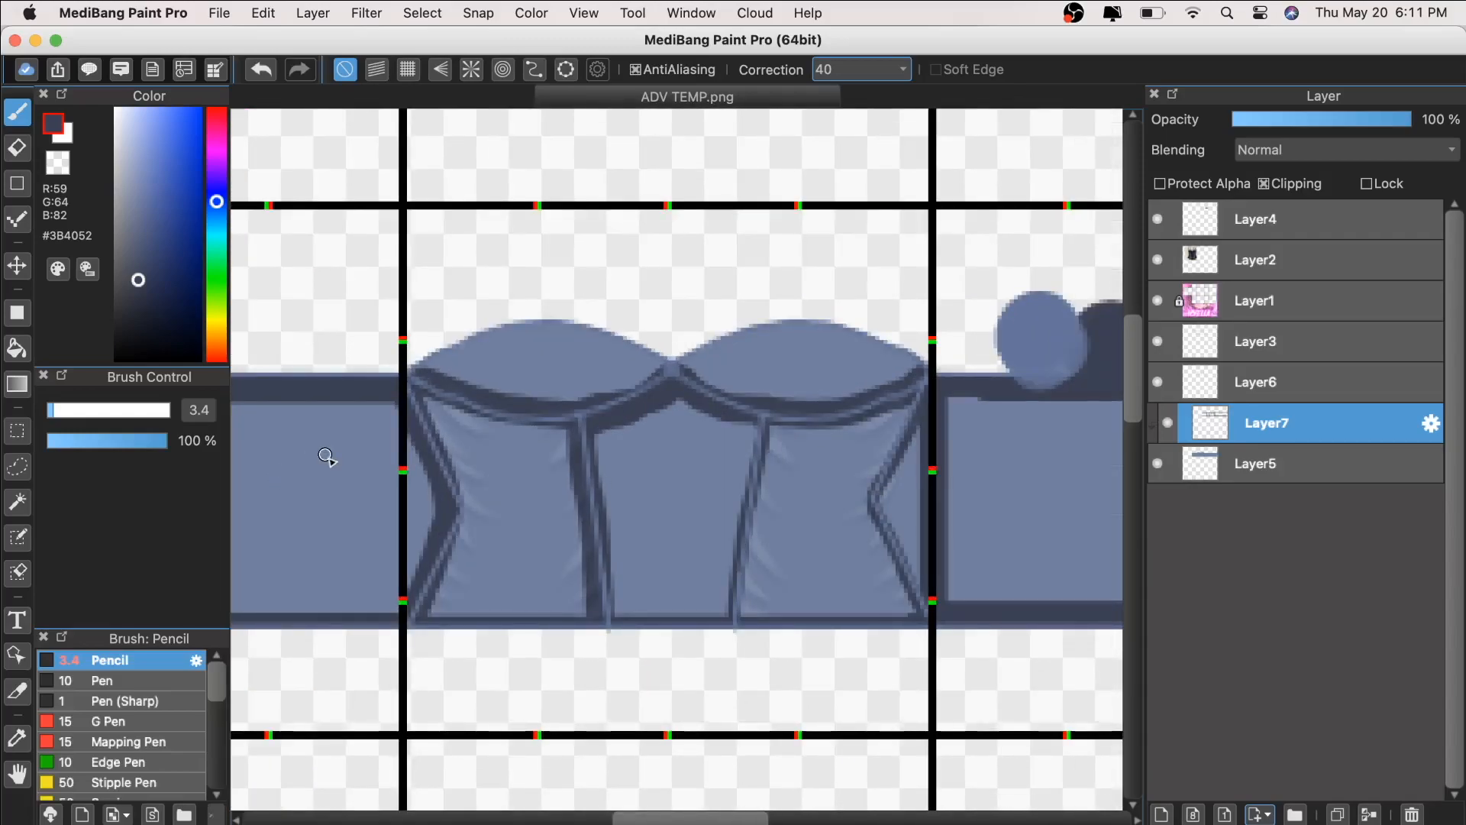
{"action": "scroll", "coordinate": [327, 458], "scroll_direction": "up", "scroll_amount": 2}
{"action": "left_click", "coordinate": [17, 147]}
{"action": "mouse_move", "coordinate": [491, 466]}
{"action": "left_mouse_down"}
{"action": "mouse_move", "coordinate": [501, 455]}
{"action": "mouse_move", "coordinate": [507, 593]}
{"action": "mouse_move", "coordinate": [534, 671]}
{"action": "mouse_move", "coordinate": [515, 550]}
{"action": "left_mouse_up"}
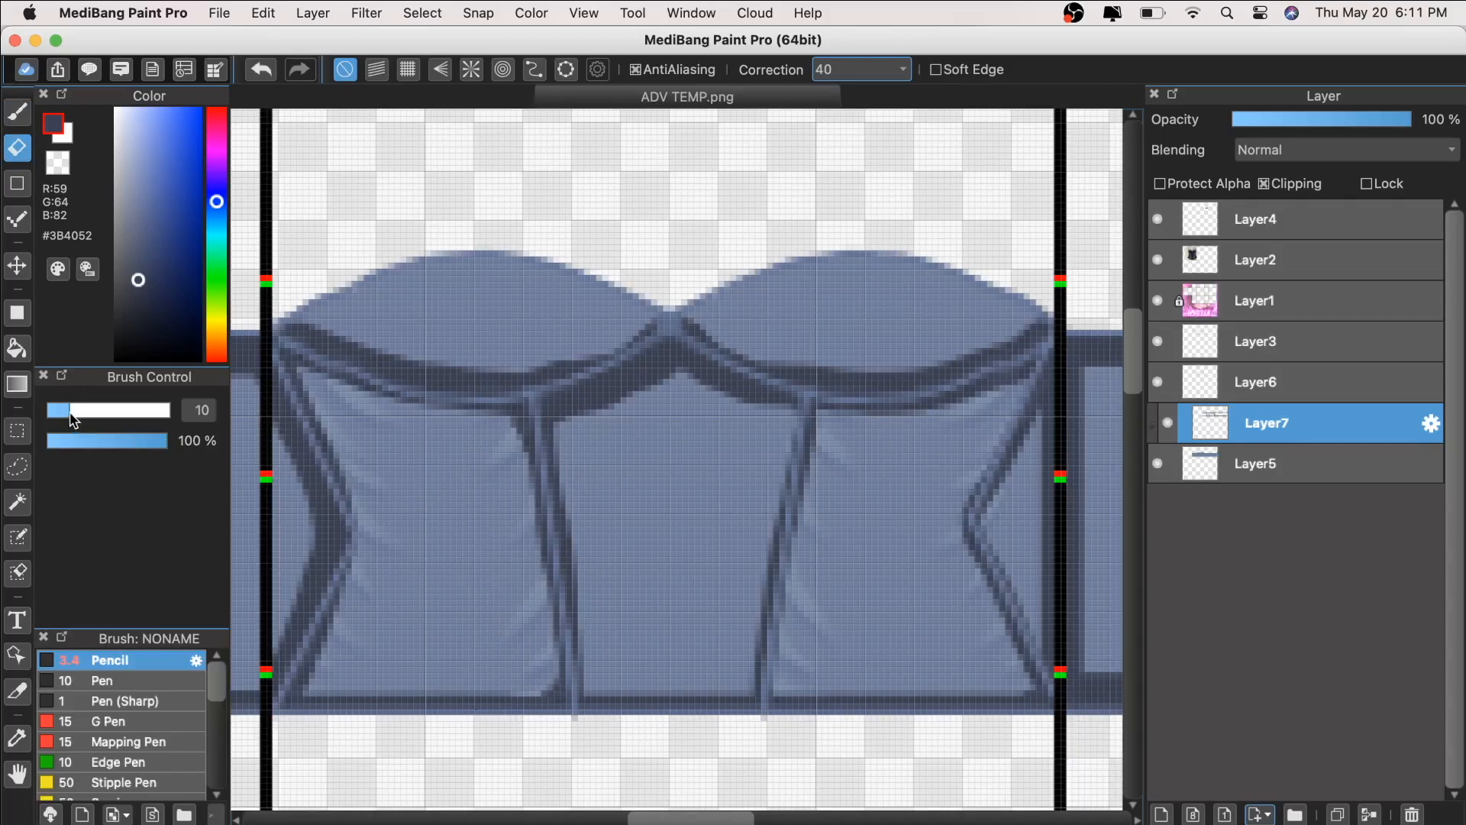
{"action": "left_click_drag", "start_coordinate": [64, 412], "coordinate": [52, 412]}
{"action": "key", "text": "super+minus"}
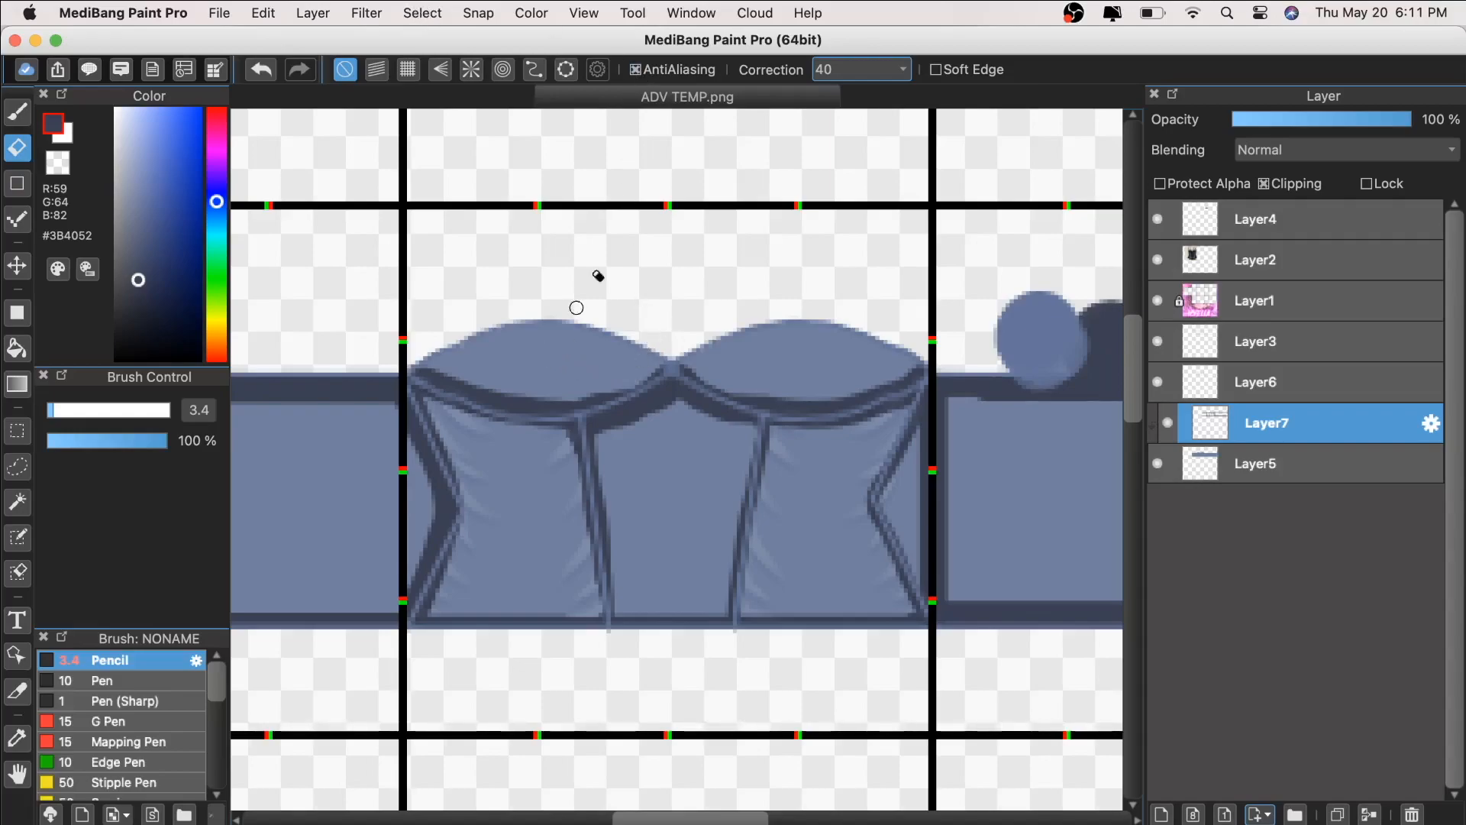
Step: Apply a Gaussian Blur with value 3 to the dark seam shading on Layer7
{"action": "left_click", "coordinate": [422, 13]}
{"action": "mouse_move", "coordinate": [383, 9]}
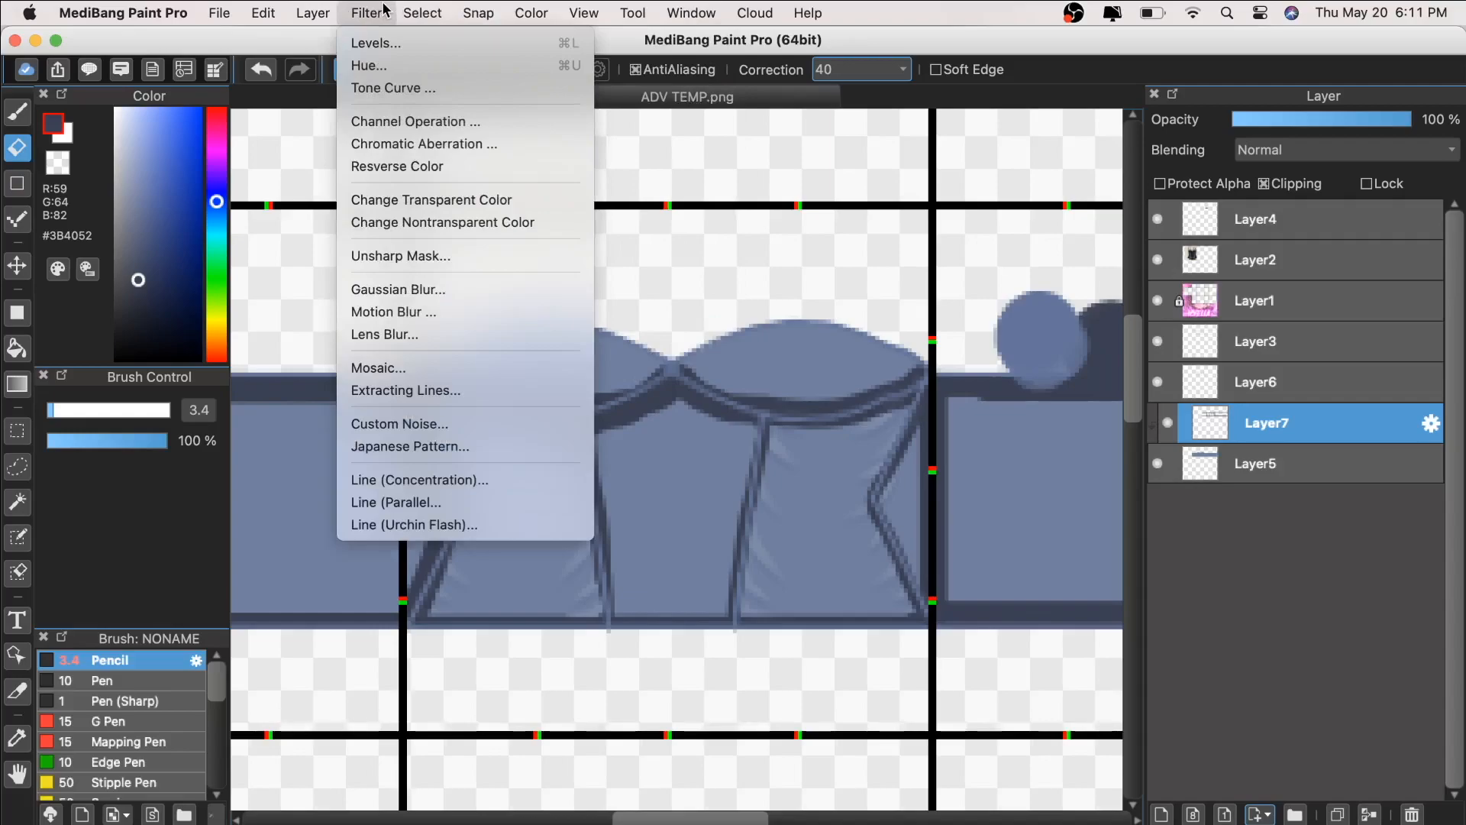
{"action": "left_click", "coordinate": [403, 290]}
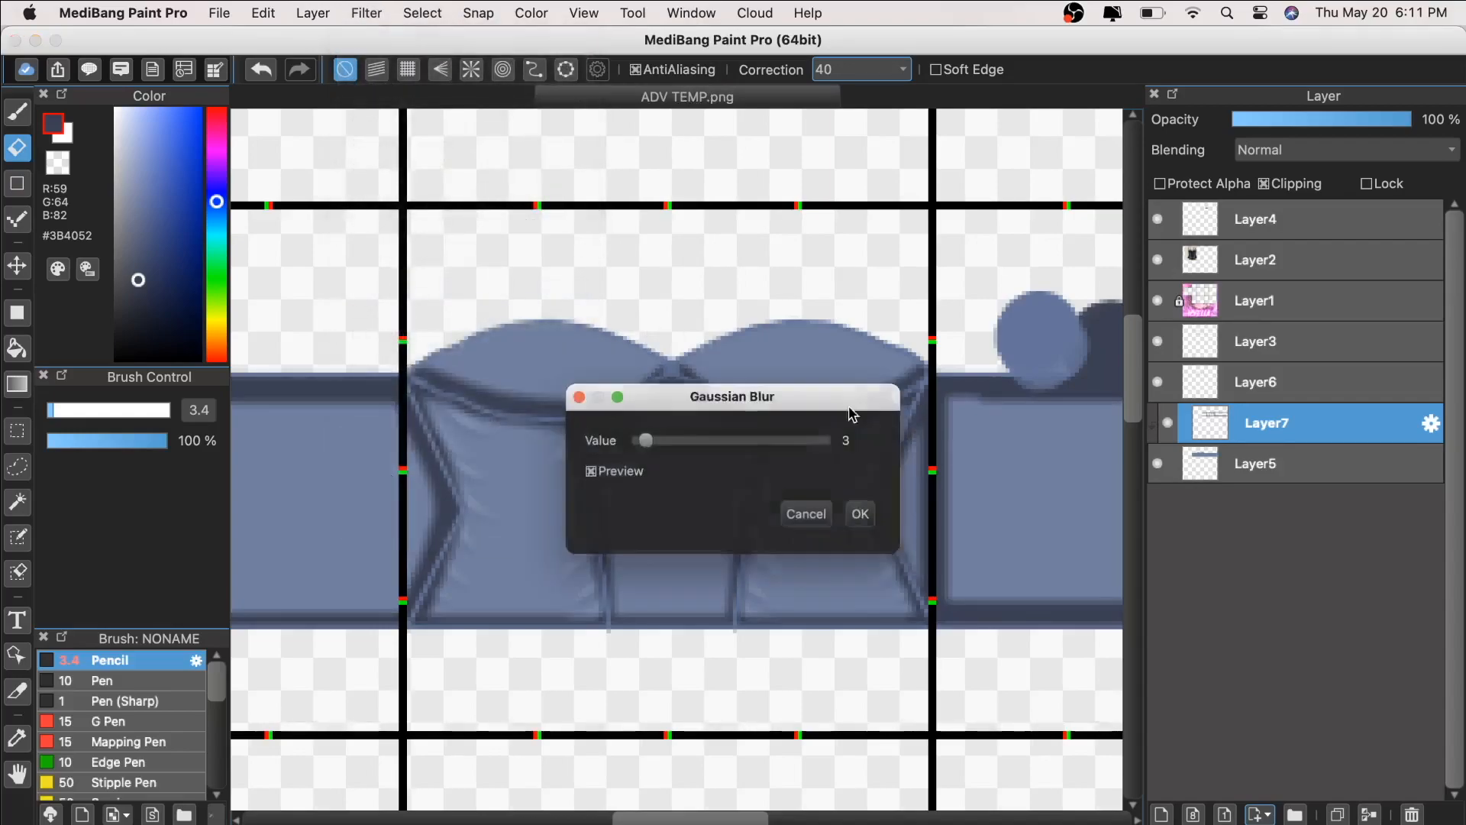
{"action": "left_click_drag", "start_coordinate": [832, 380], "coordinate": [914, 384]}
{"action": "left_click_drag", "start_coordinate": [792, 427], "coordinate": [803, 431]}
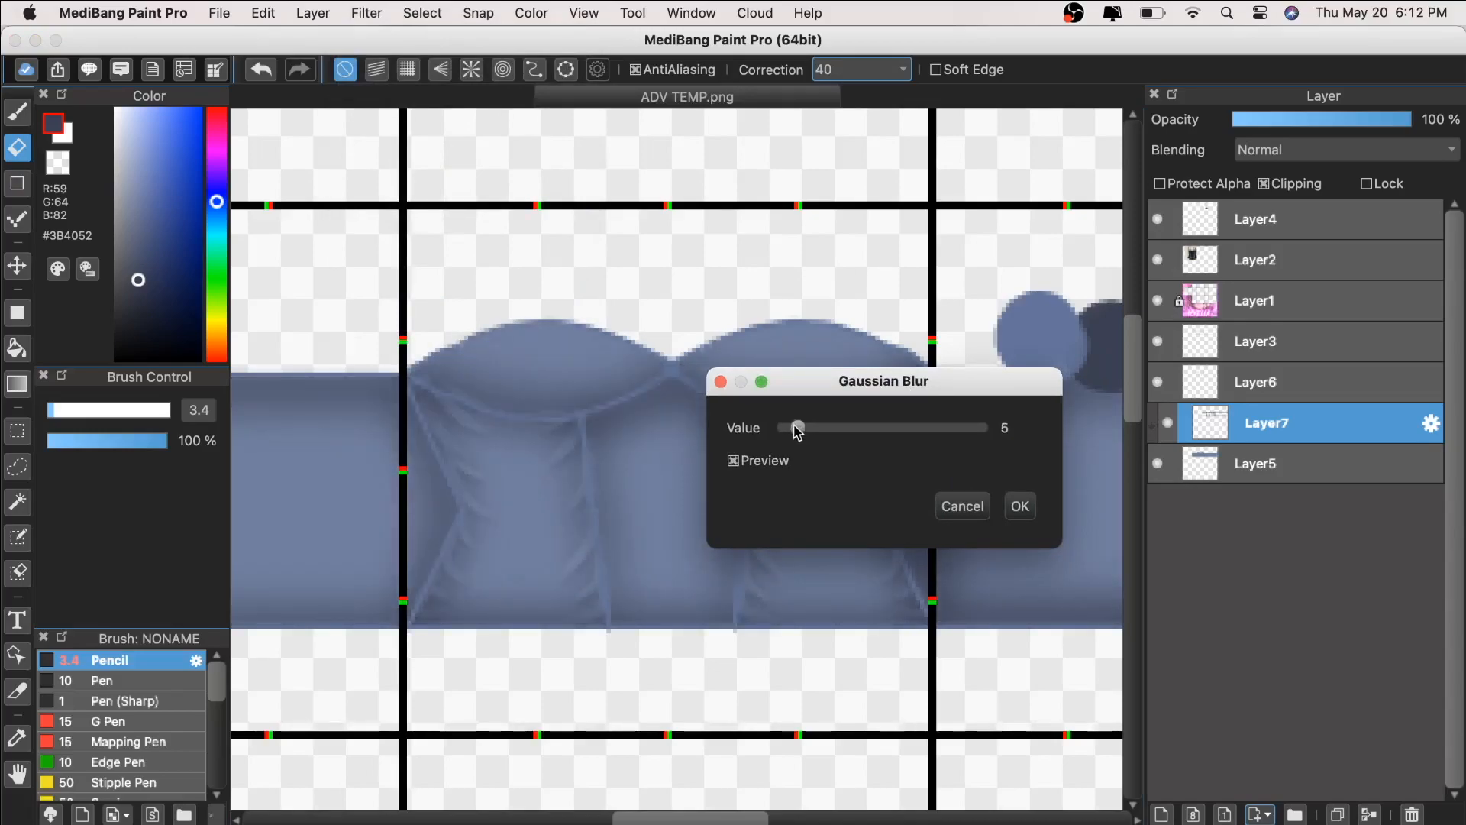
{"action": "left_click_drag", "start_coordinate": [787, 431], "coordinate": [791, 432]}
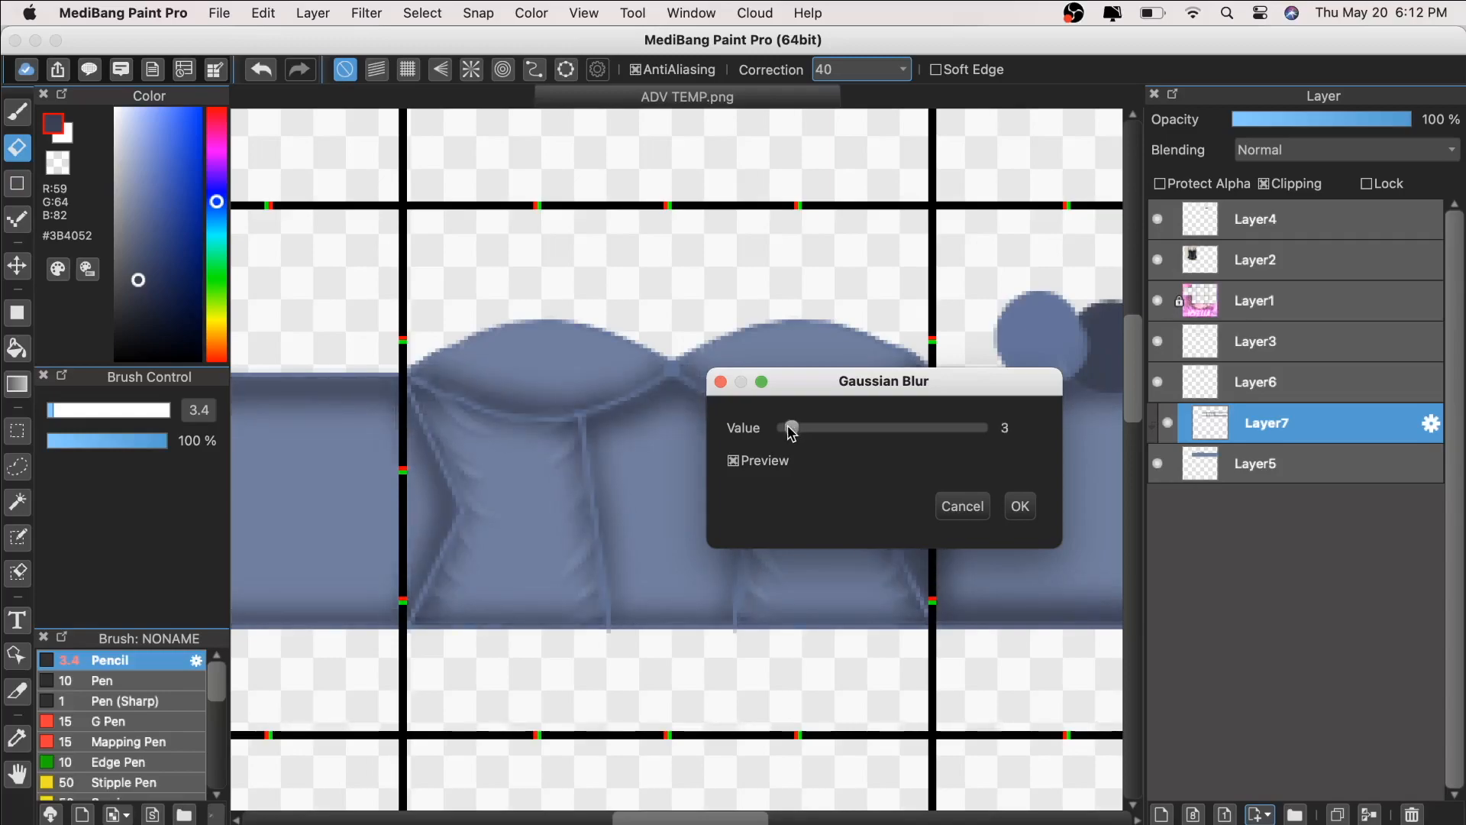
{"action": "left_click", "coordinate": [1032, 513]}
Step: Lower the opacity of the blurred seam shading layer to 67%
{"action": "key", "text": "super+minus"}
{"action": "key", "text": "super+minus"}
{"action": "key", "text": "super+minus"}
{"action": "key", "text": "super+plus"}
{"action": "left_click_drag", "start_coordinate": [1370, 122], "coordinate": [1354, 121]}
{"action": "key", "text": "super+minus"}
{"action": "key", "text": "super+minus"}
{"action": "key", "text": "super+plus"}
{"action": "key", "text": "super+plus"}
{"action": "key", "text": "super+plus"}
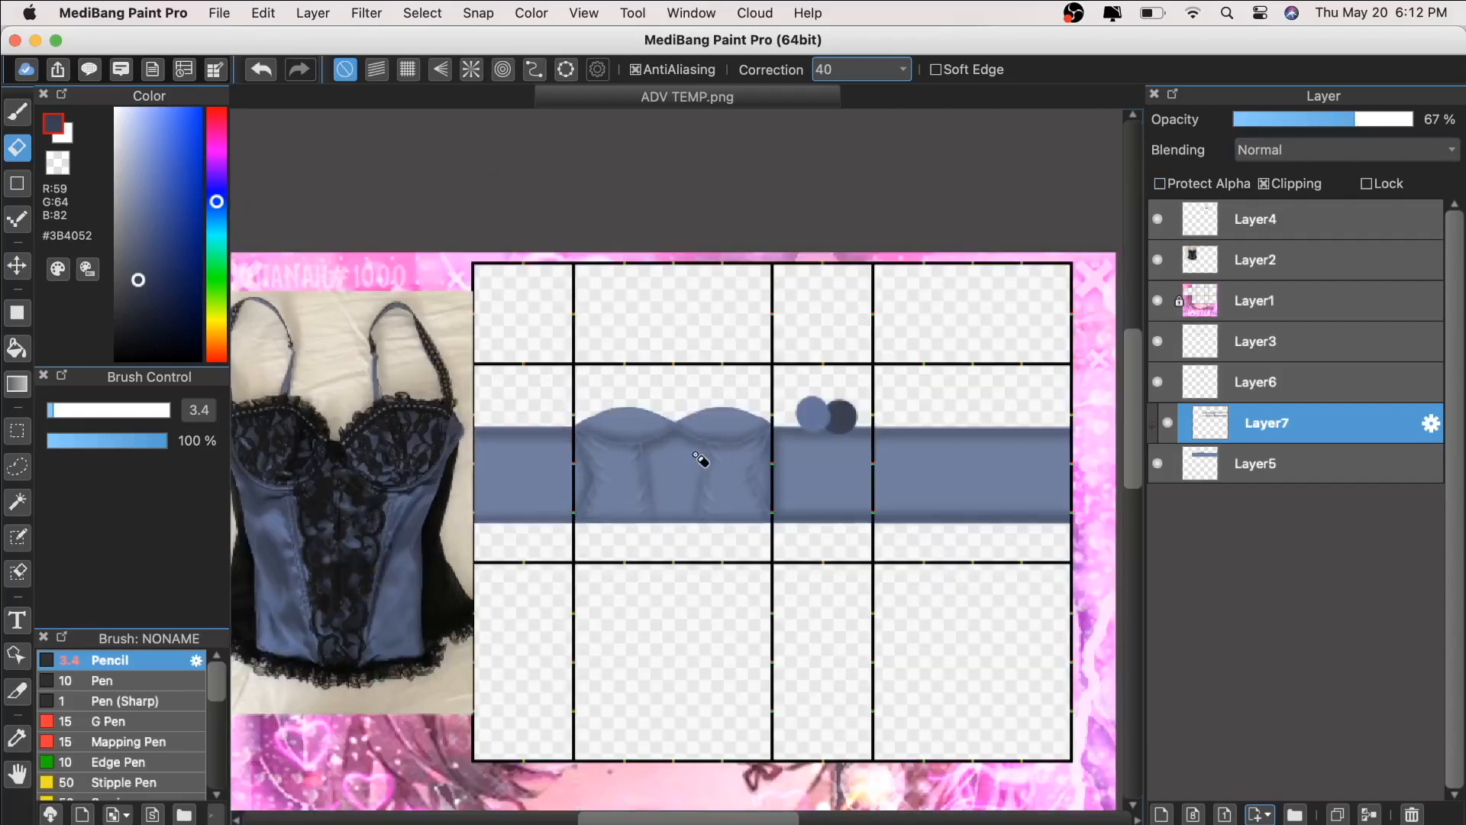
Step: Compare the shaded corset panels and seams with the reference photo
{"action": "left_click", "coordinate": [17, 774]}
{"action": "left_click_drag", "start_coordinate": [562, 697], "coordinate": [430, 718]}
{"action": "left_click_drag", "start_coordinate": [648, 634], "coordinate": [762, 657]}
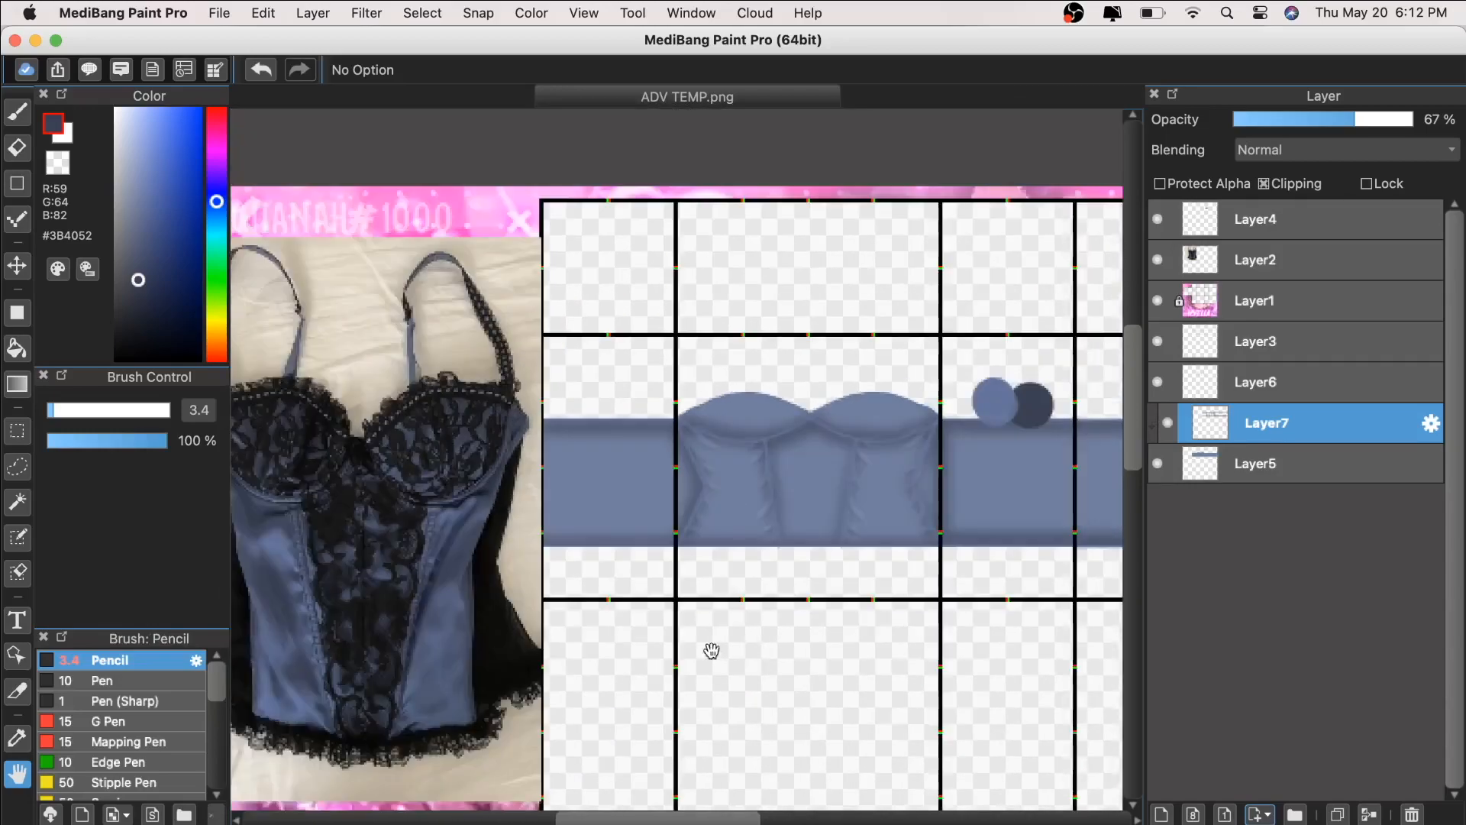
{"action": "left_click_drag", "start_coordinate": [624, 644], "coordinate": [715, 636]}
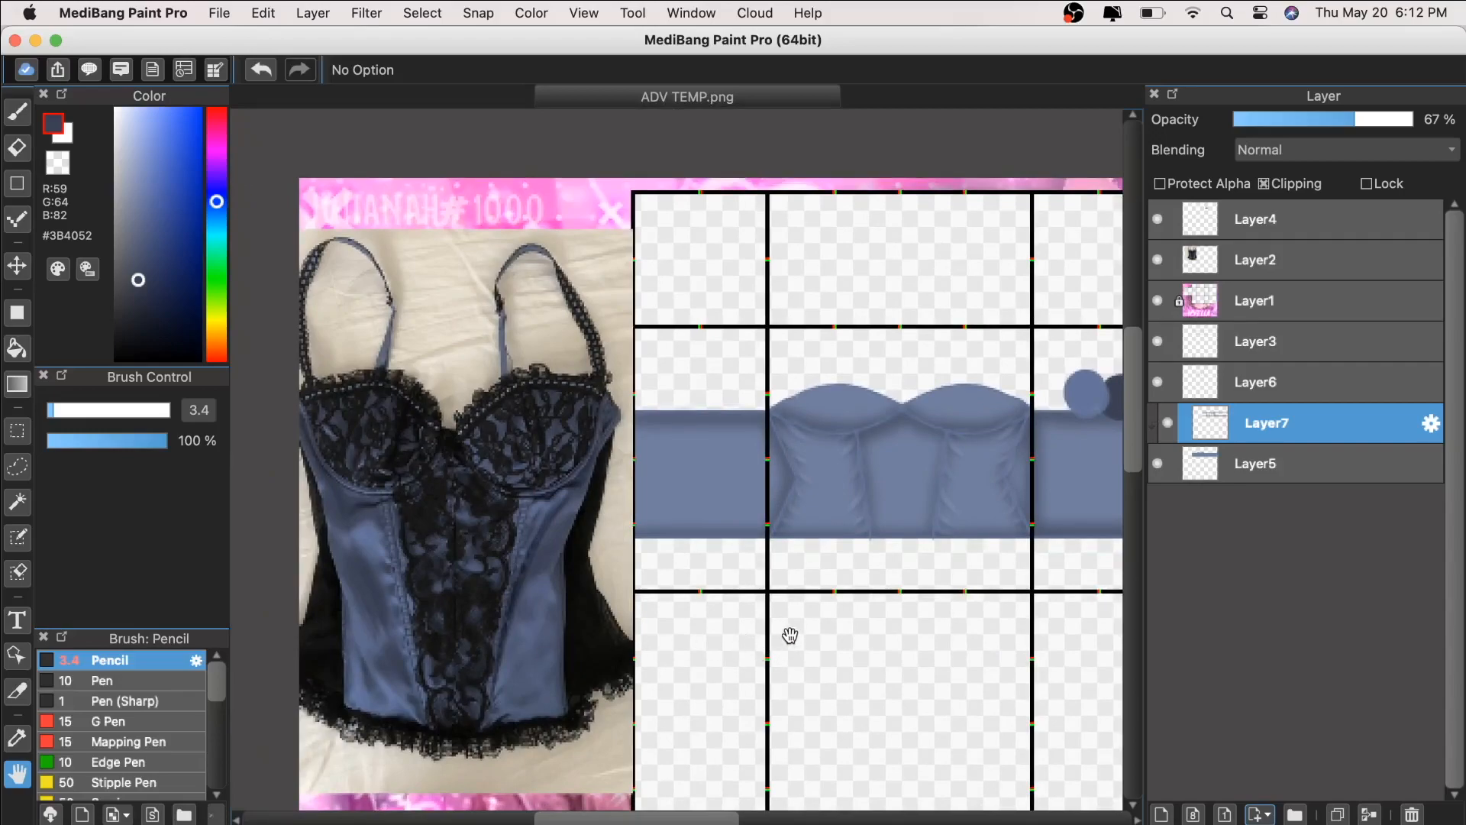
{"action": "left_click_drag", "start_coordinate": [862, 597], "coordinate": [832, 594]}
{"action": "left_click_drag", "start_coordinate": [838, 491], "coordinate": [718, 512]}
{"action": "key", "text": "super+plus"}
{"action": "left_click_drag", "start_coordinate": [821, 529], "coordinate": [694, 507]}
{"action": "key", "text": "super+plus"}
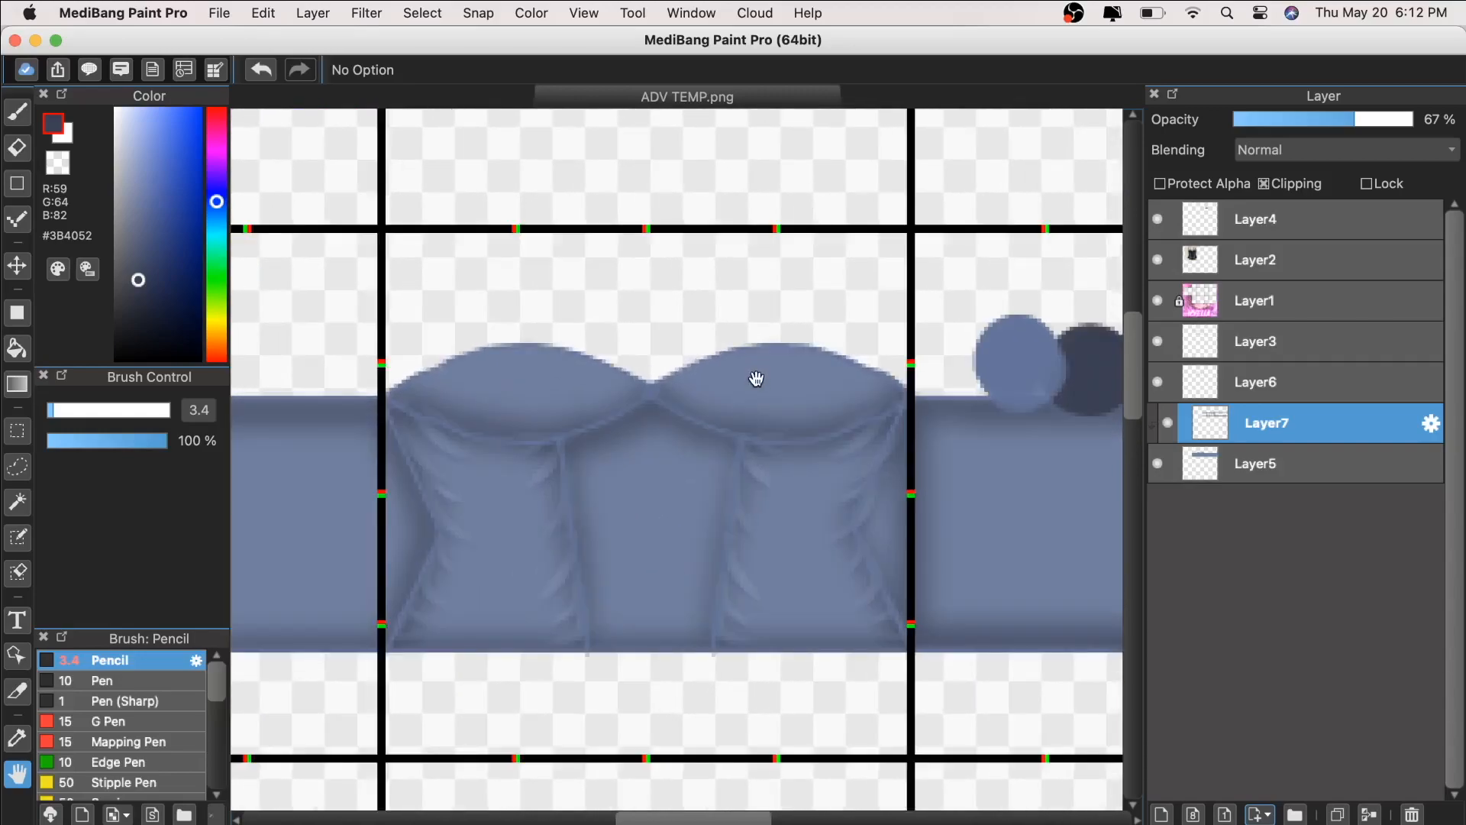
{"action": "key", "text": "super+minus"}
Step: Search the computer for "lace", open black_lace.png in Preview, copy the image and close the open Preview windows
{"action": "left_click", "coordinate": [1224, 11]}
{"action": "type", "text": "lc"}
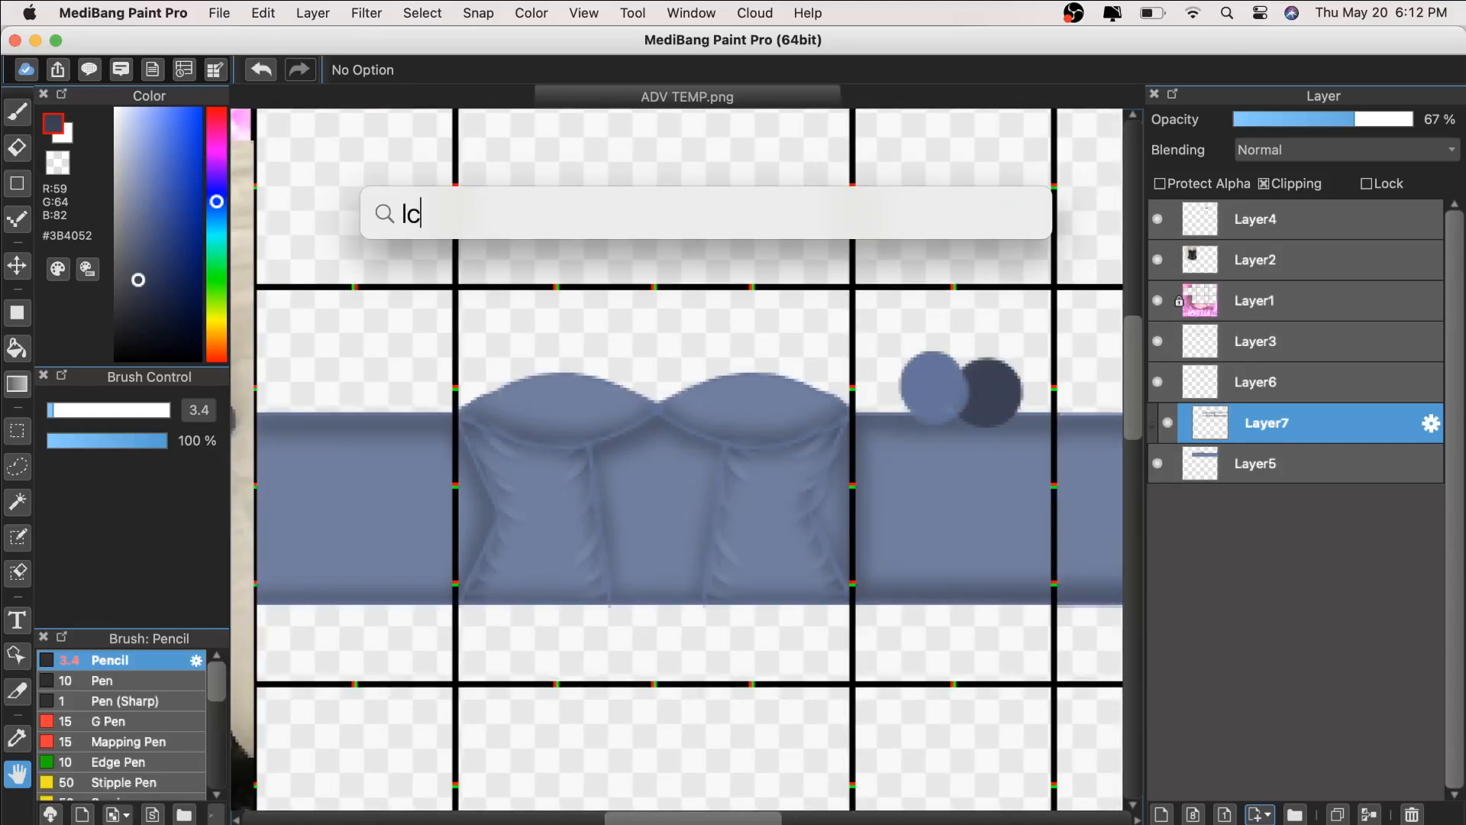
{"action": "type", "text": "lace"}
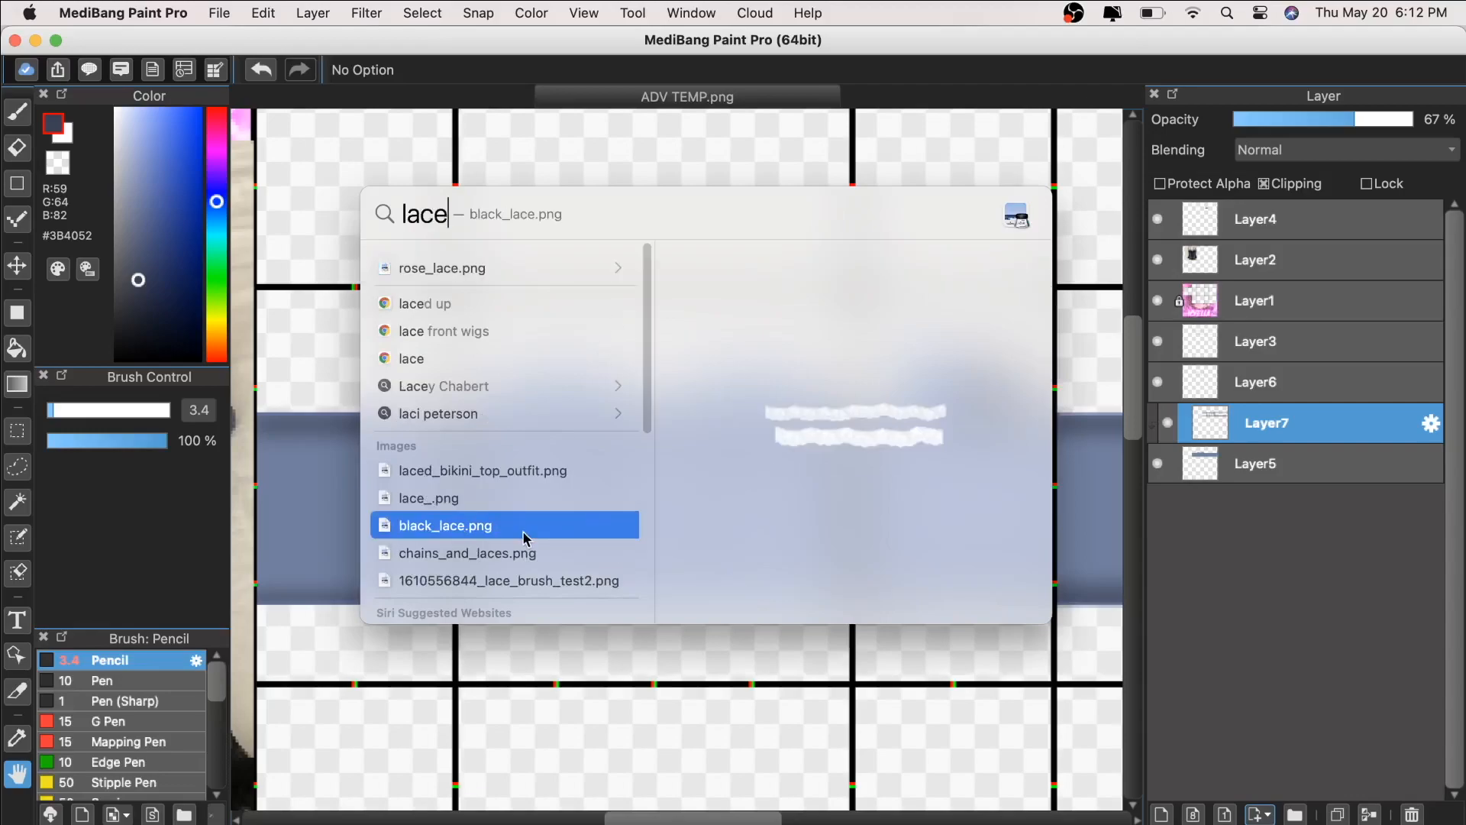
{"action": "double_click", "coordinate": [502, 532]}
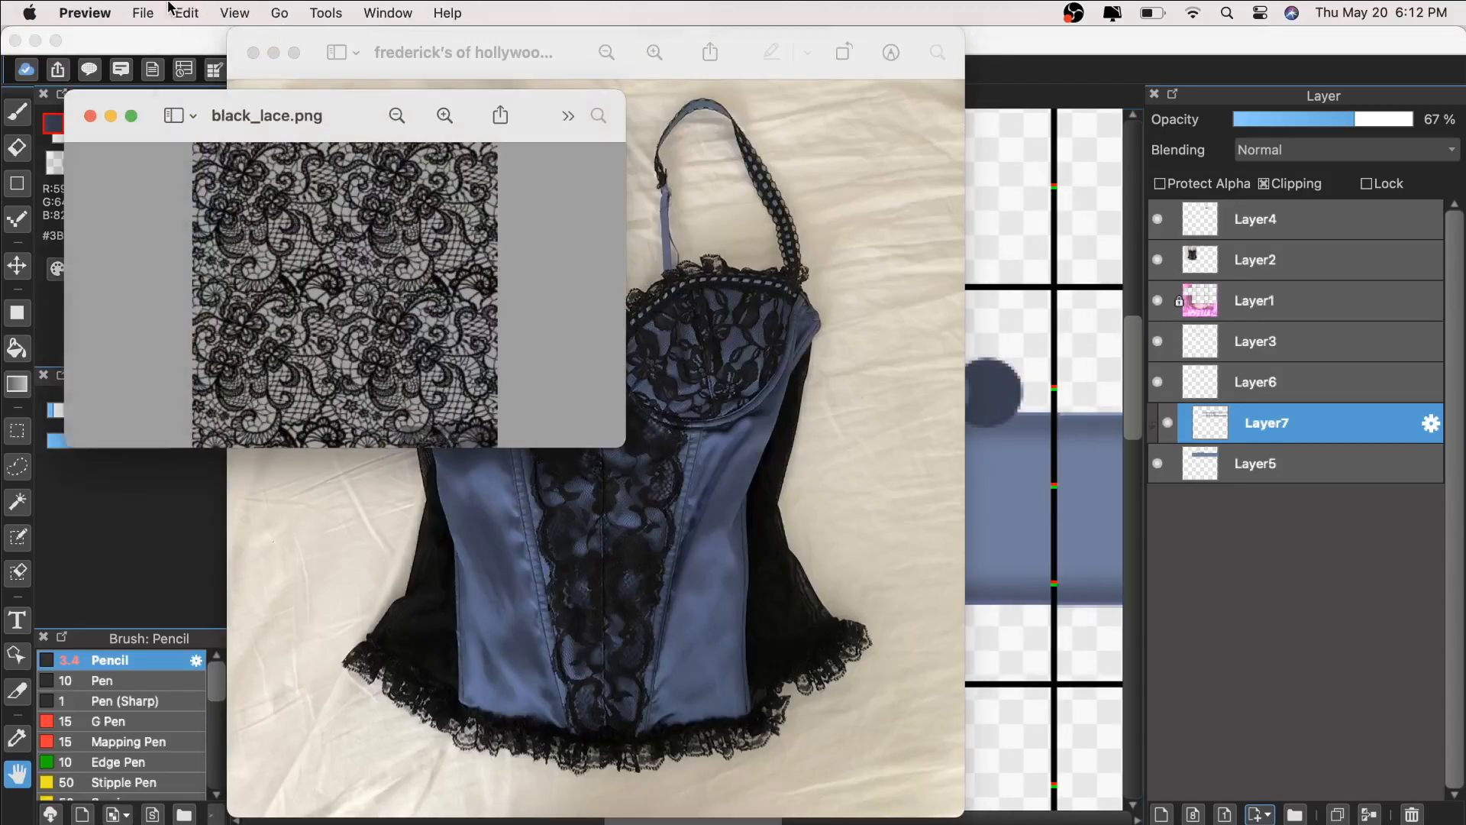
{"action": "left_click", "coordinate": [183, 13]}
{"action": "left_click", "coordinate": [195, 118]}
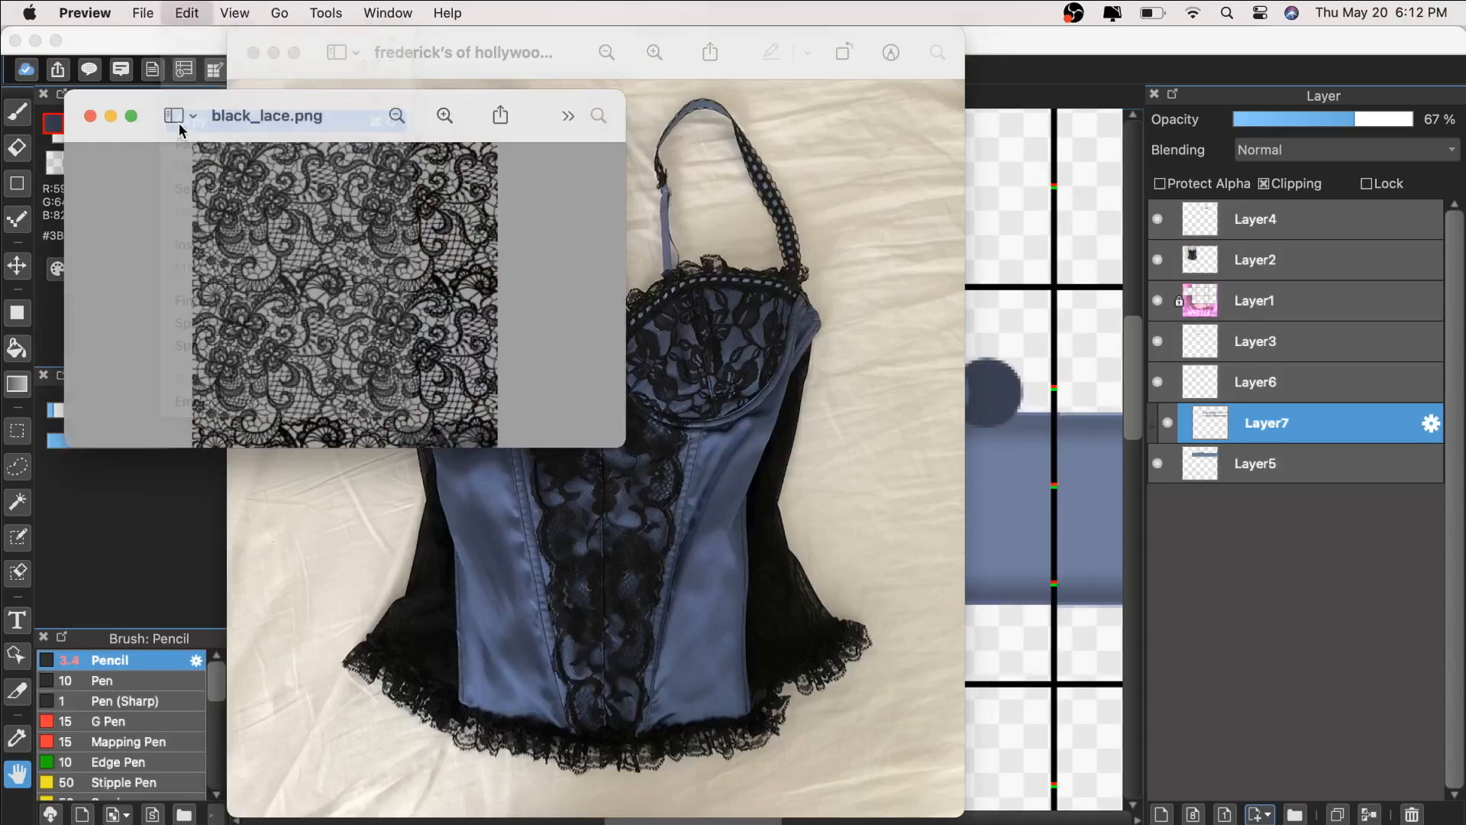
{"action": "left_click", "coordinate": [88, 117]}
{"action": "left_click", "coordinate": [252, 52]}
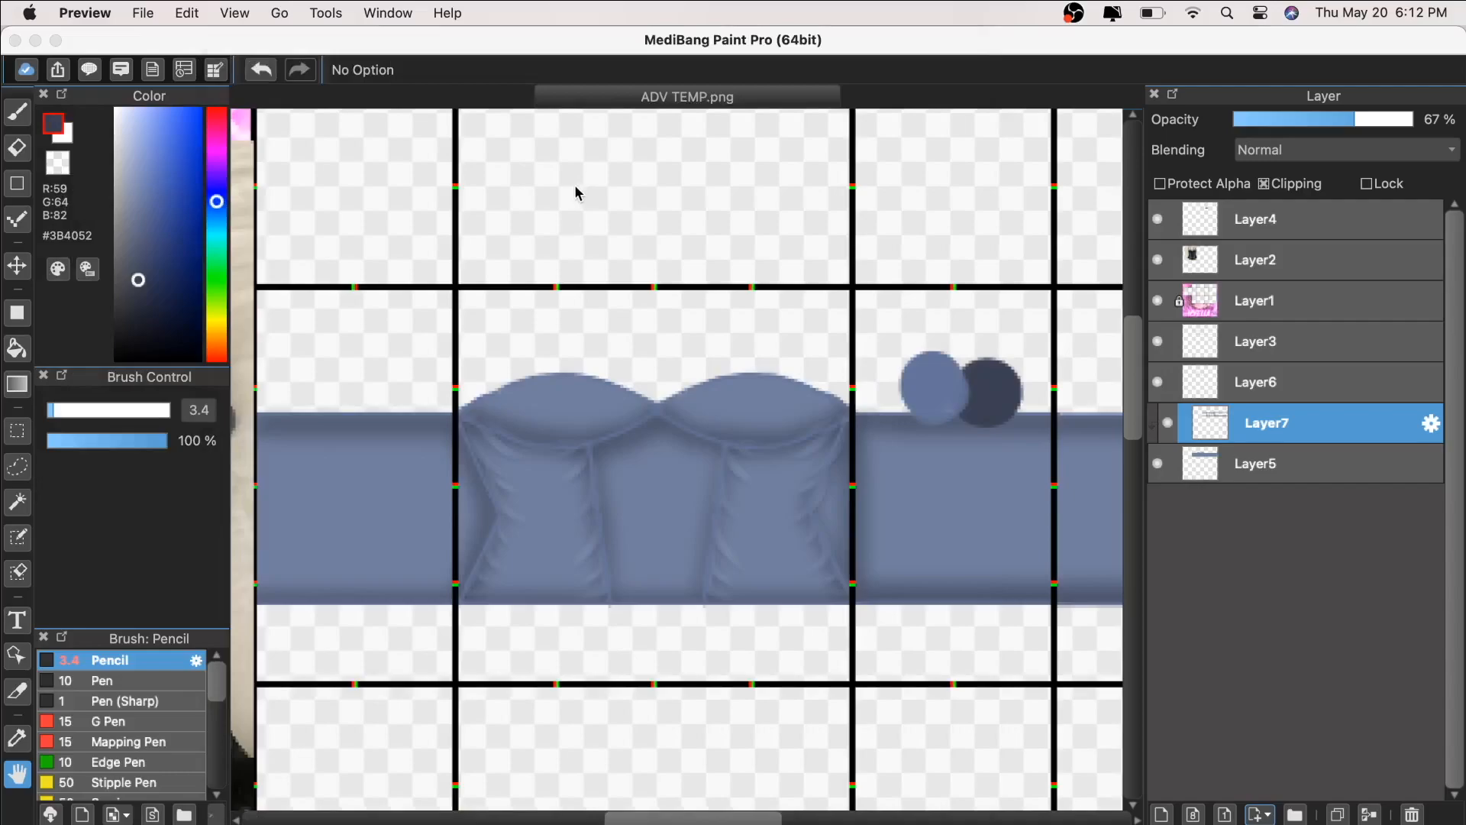
Step: Paste the black lace texture into the template and scale and position it to cover the front corset panel
{"action": "left_click", "coordinate": [579, 192]}
{"action": "key", "text": "super+v"}
{"action": "left_click", "coordinate": [21, 262]}
{"action": "left_click_drag", "start_coordinate": [329, 428], "coordinate": [786, 381]}
{"action": "key", "text": "super+t"}
{"action": "left_click_drag", "start_coordinate": [702, 550], "coordinate": [871, 273]}
{"action": "left_click_drag", "start_coordinate": [379, 474], "coordinate": [580, 559]}
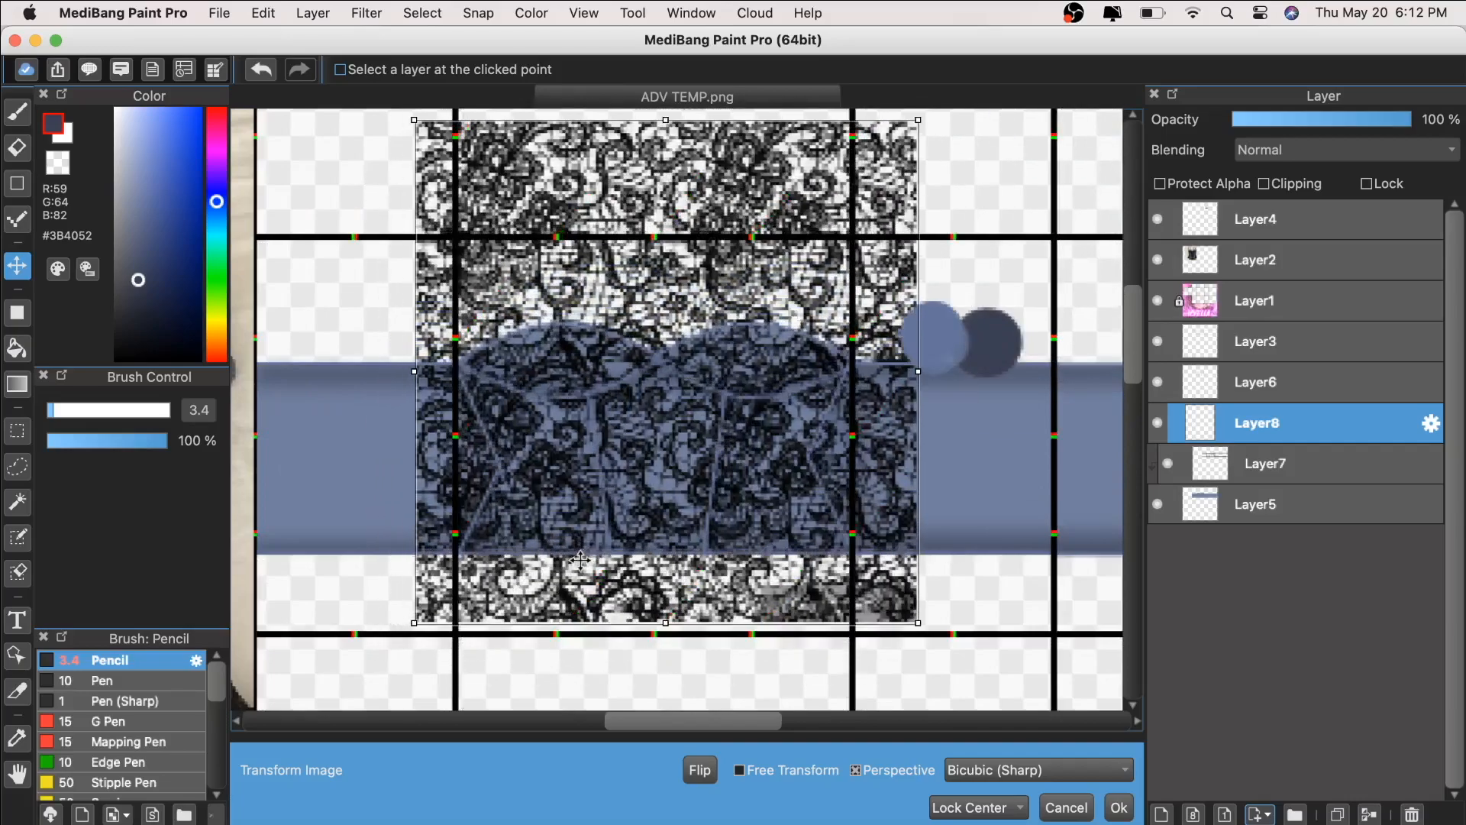
{"action": "left_click_drag", "start_coordinate": [412, 623], "coordinate": [448, 576]}
{"action": "left_click", "coordinate": [1119, 807]}
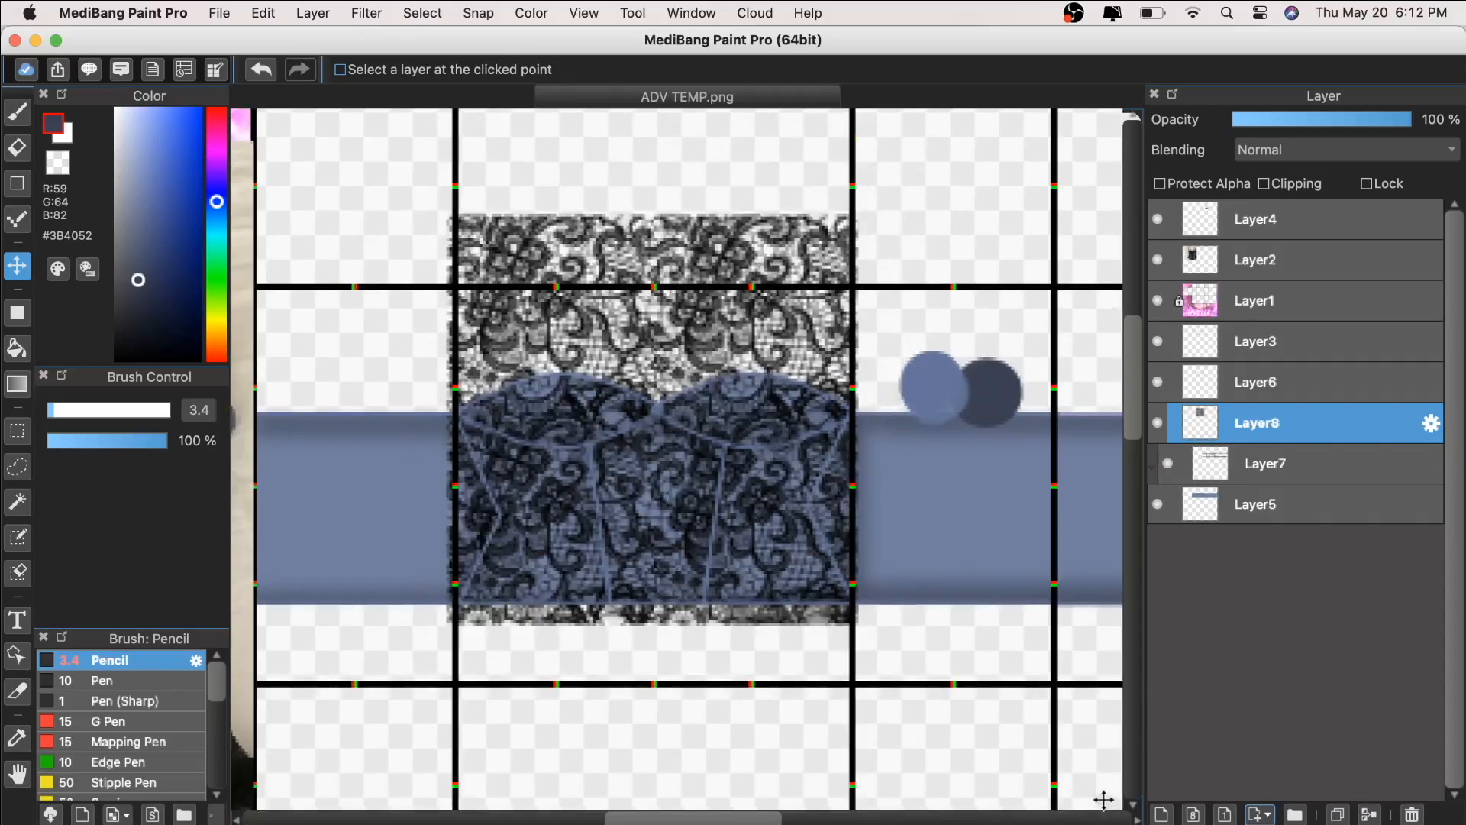
Step: Turn on clipping for the lace layer to confine it to the corset shape
{"action": "scroll", "coordinate": [684, 440], "scroll_direction": "down", "scroll_amount": 3}
{"action": "scroll", "coordinate": [693, 432], "scroll_direction": "up", "scroll_amount": 5}
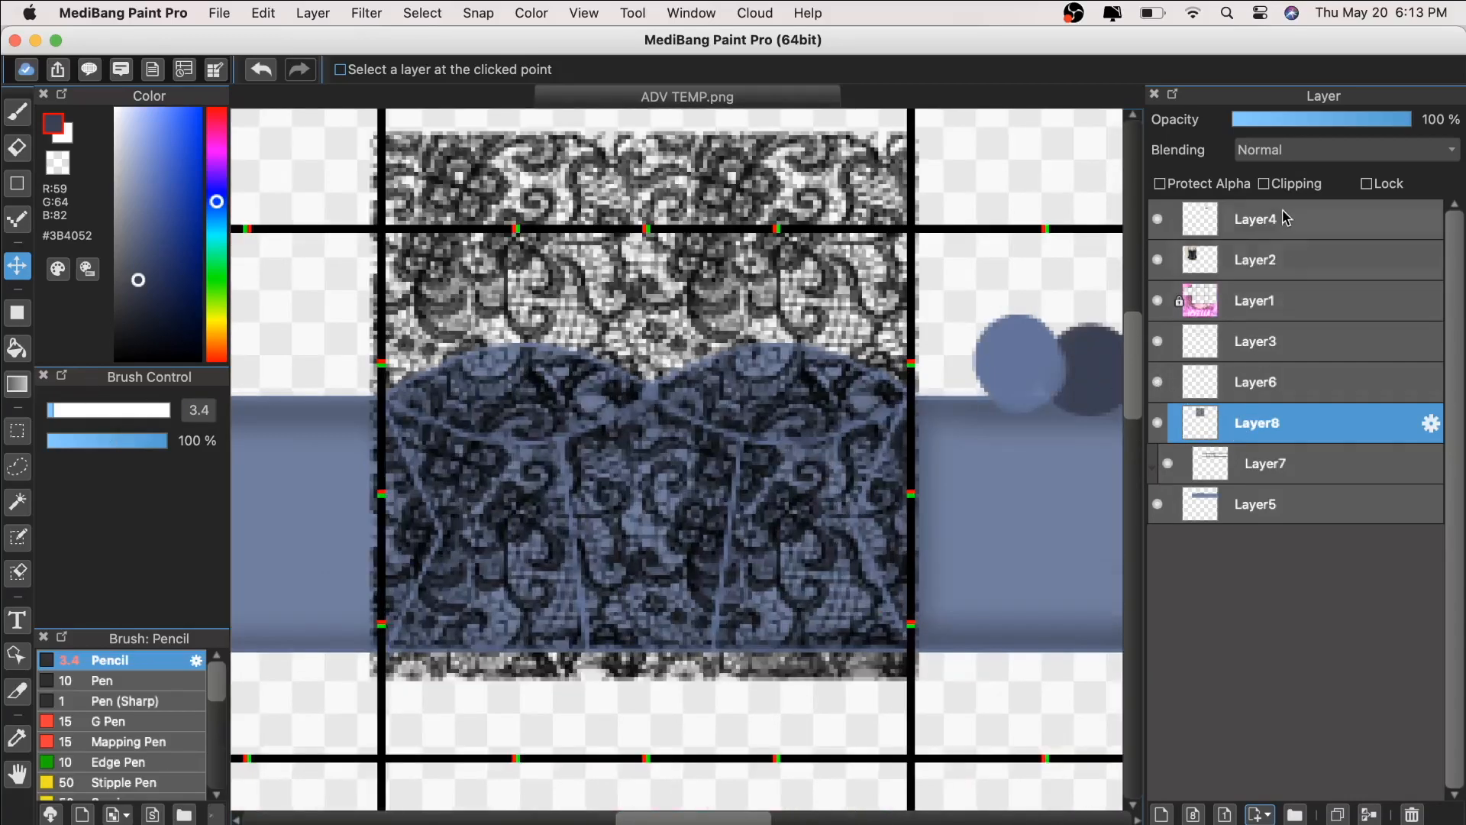
{"action": "left_click", "coordinate": [1263, 184]}
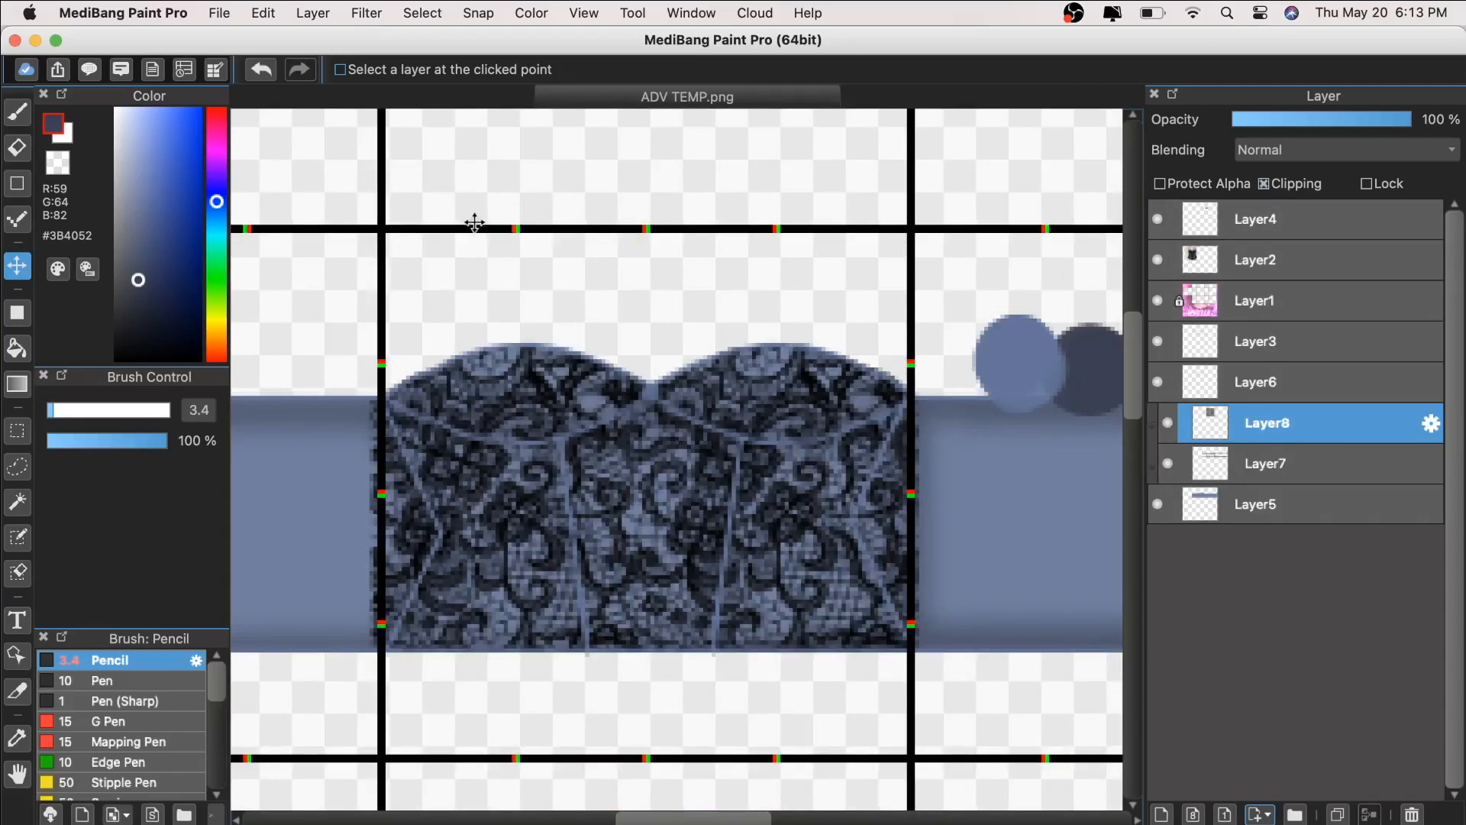
Step: Try erasing the lace along the left cup's lower seam, the left satin panel's inner seam and the outer side section
{"action": "left_click", "coordinate": [17, 147]}
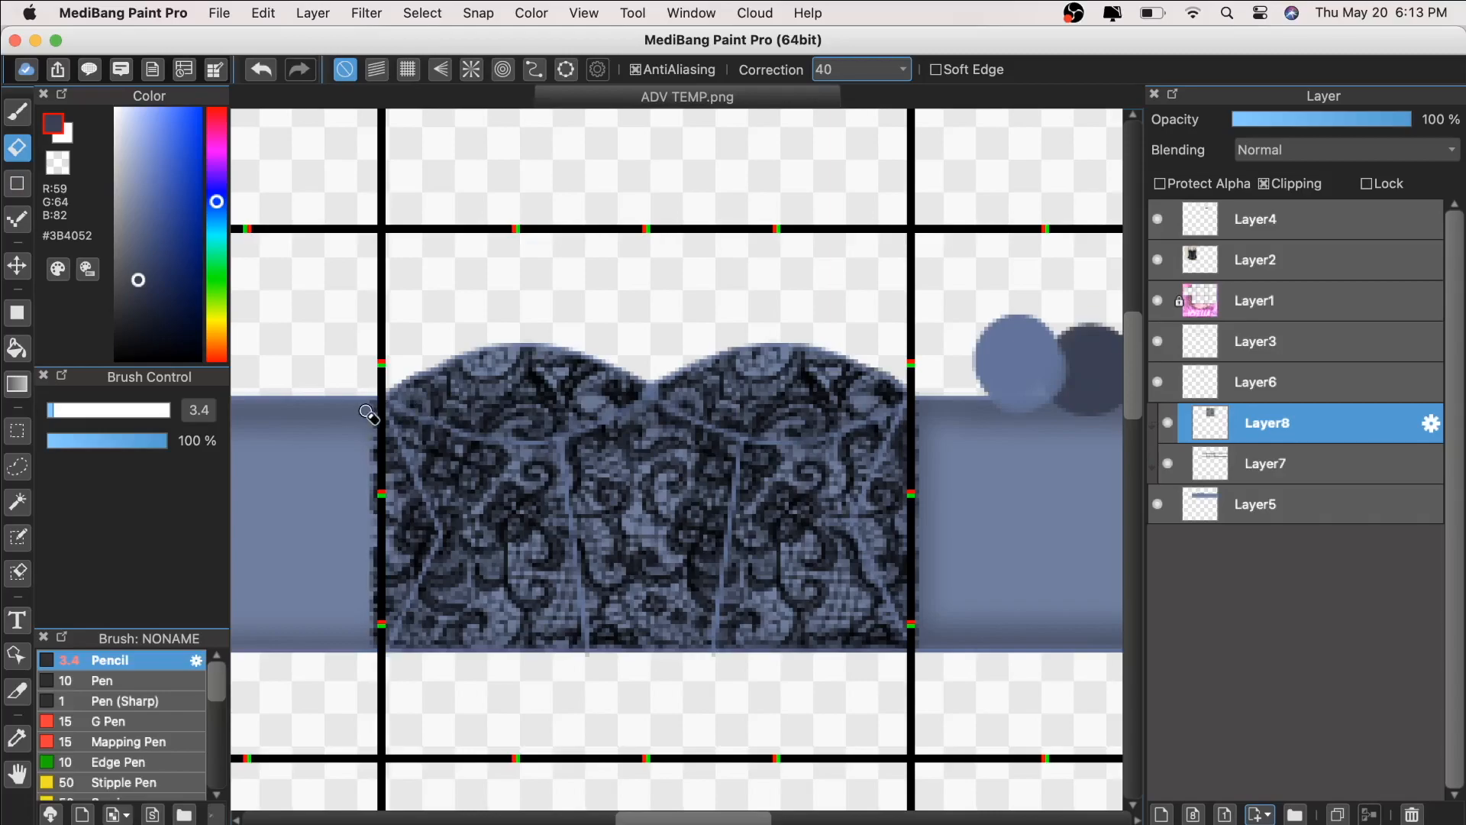
{"action": "left_click_drag", "start_coordinate": [402, 424], "coordinate": [467, 450]}
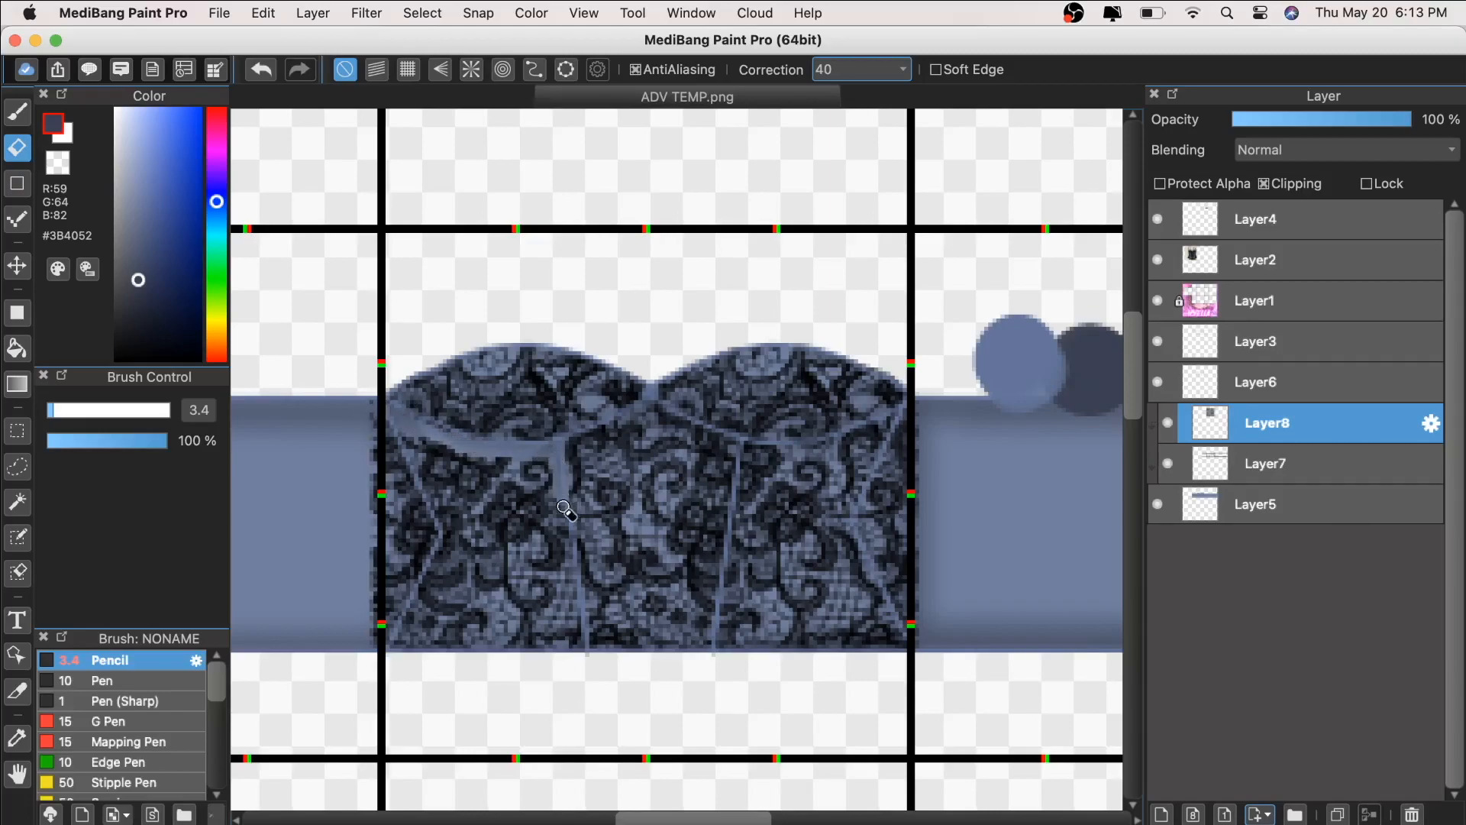
{"action": "left_click_drag", "start_coordinate": [569, 548], "coordinate": [592, 675]}
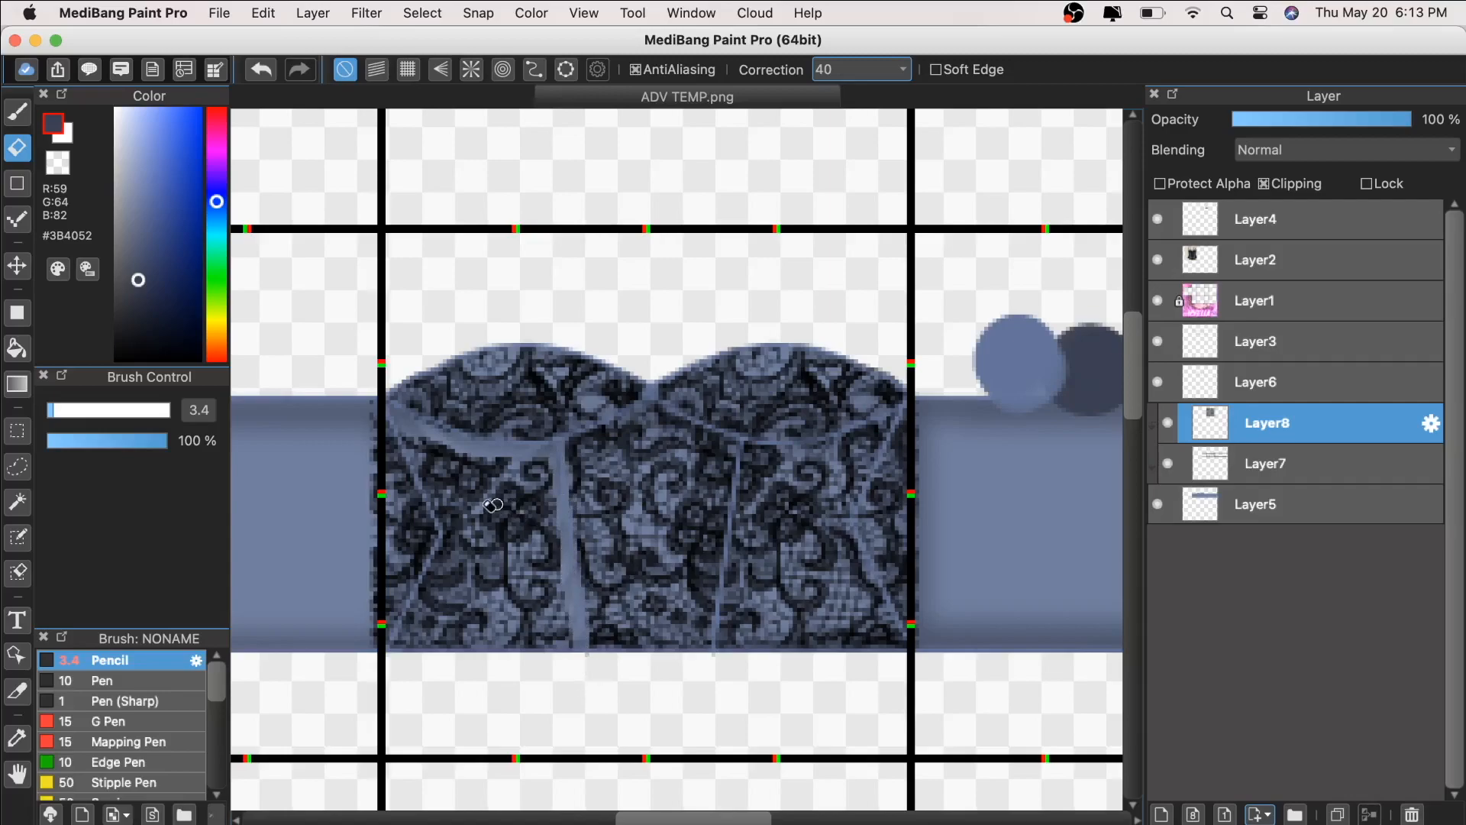
{"action": "left_click", "coordinate": [66, 410]}
{"action": "mouse_move", "coordinate": [378, 504]}
{"action": "left_mouse_down"}
{"action": "mouse_move", "coordinate": [412, 665]}
{"action": "mouse_move", "coordinate": [367, 640]}
{"action": "left_mouse_up"}
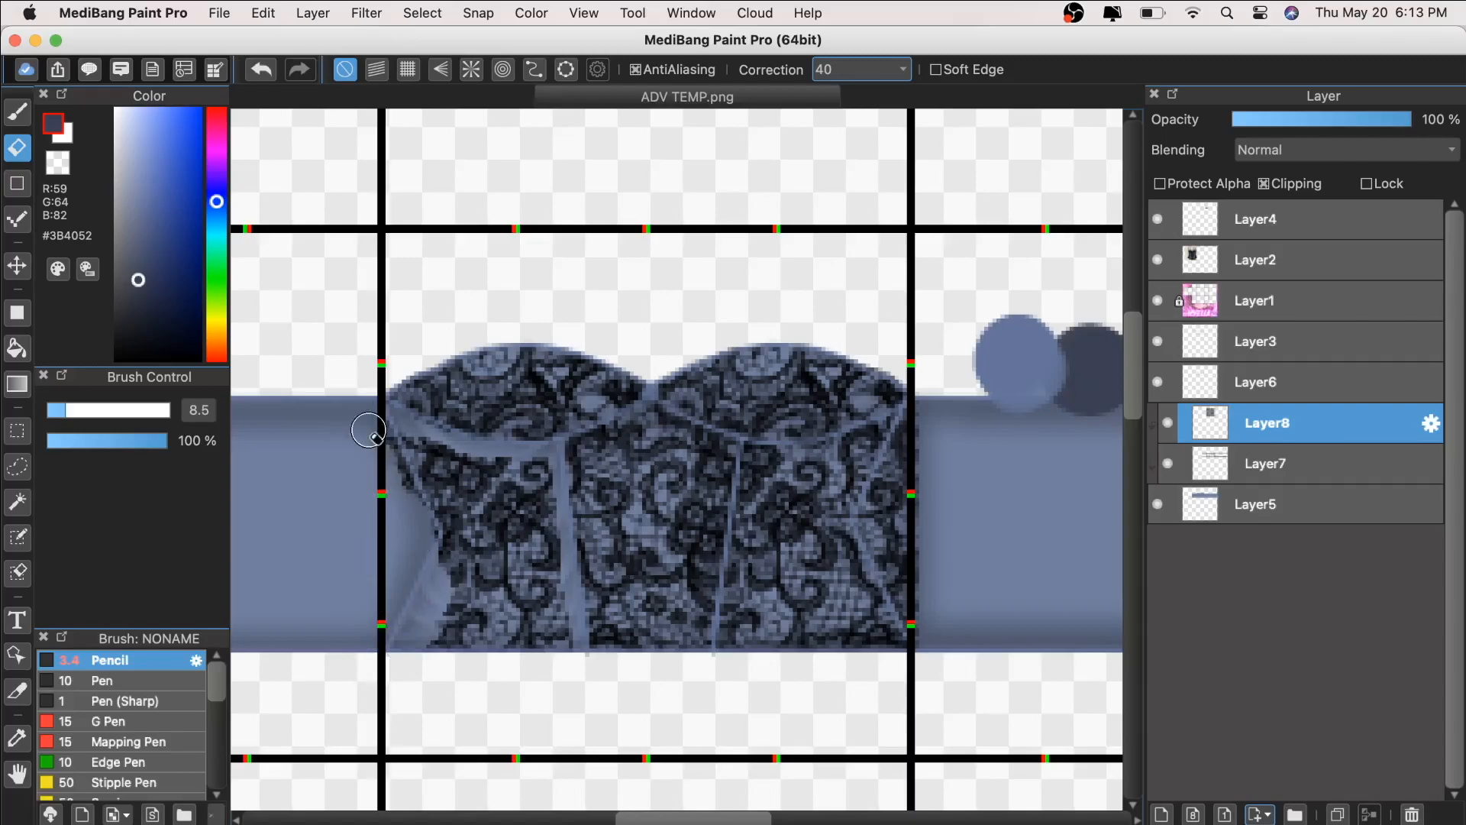
{"action": "key", "text": "super+minus"}
{"action": "key", "text": "super+minus"}
{"action": "key", "text": "super+minus"}
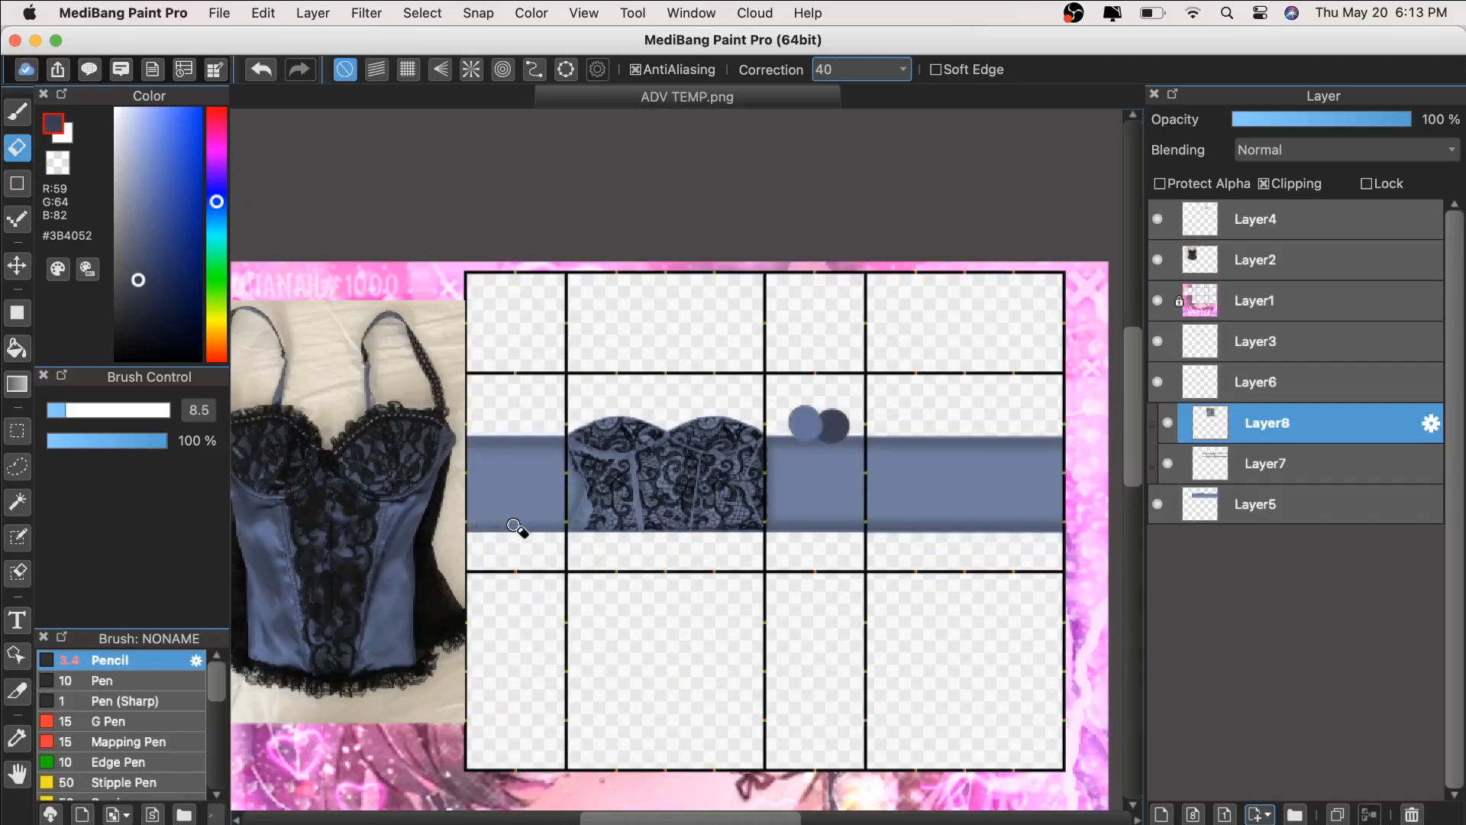
{"action": "key", "text": "super+plus"}
{"action": "key", "text": "super+plus"}
{"action": "key", "text": "super+plus"}
Step: Undo the eraser strokes made on the lace
{"action": "left_click", "coordinate": [261, 70]}
{"action": "left_click", "coordinate": [261, 71]}
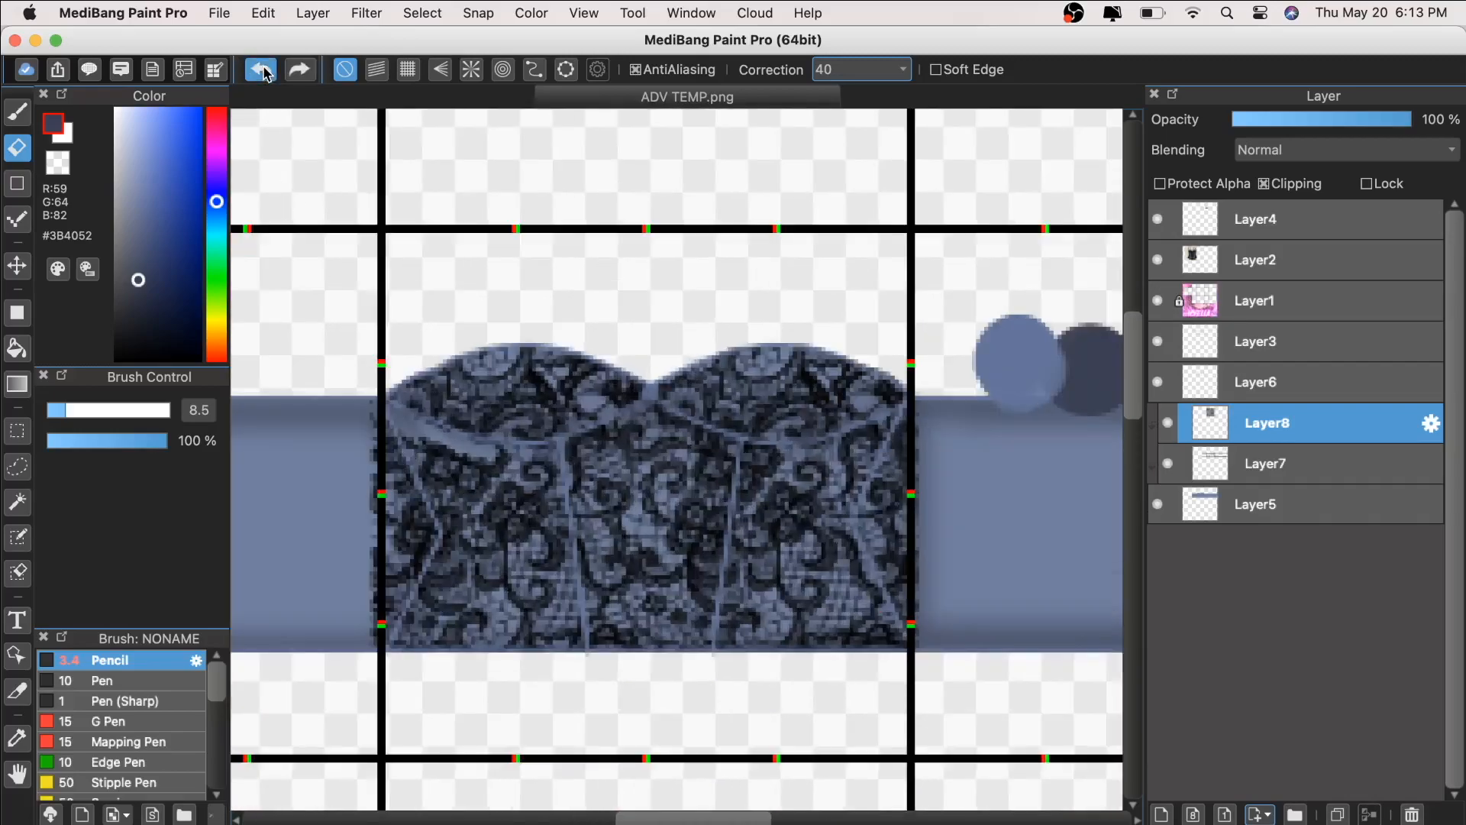
{"action": "left_click", "coordinate": [262, 70]}
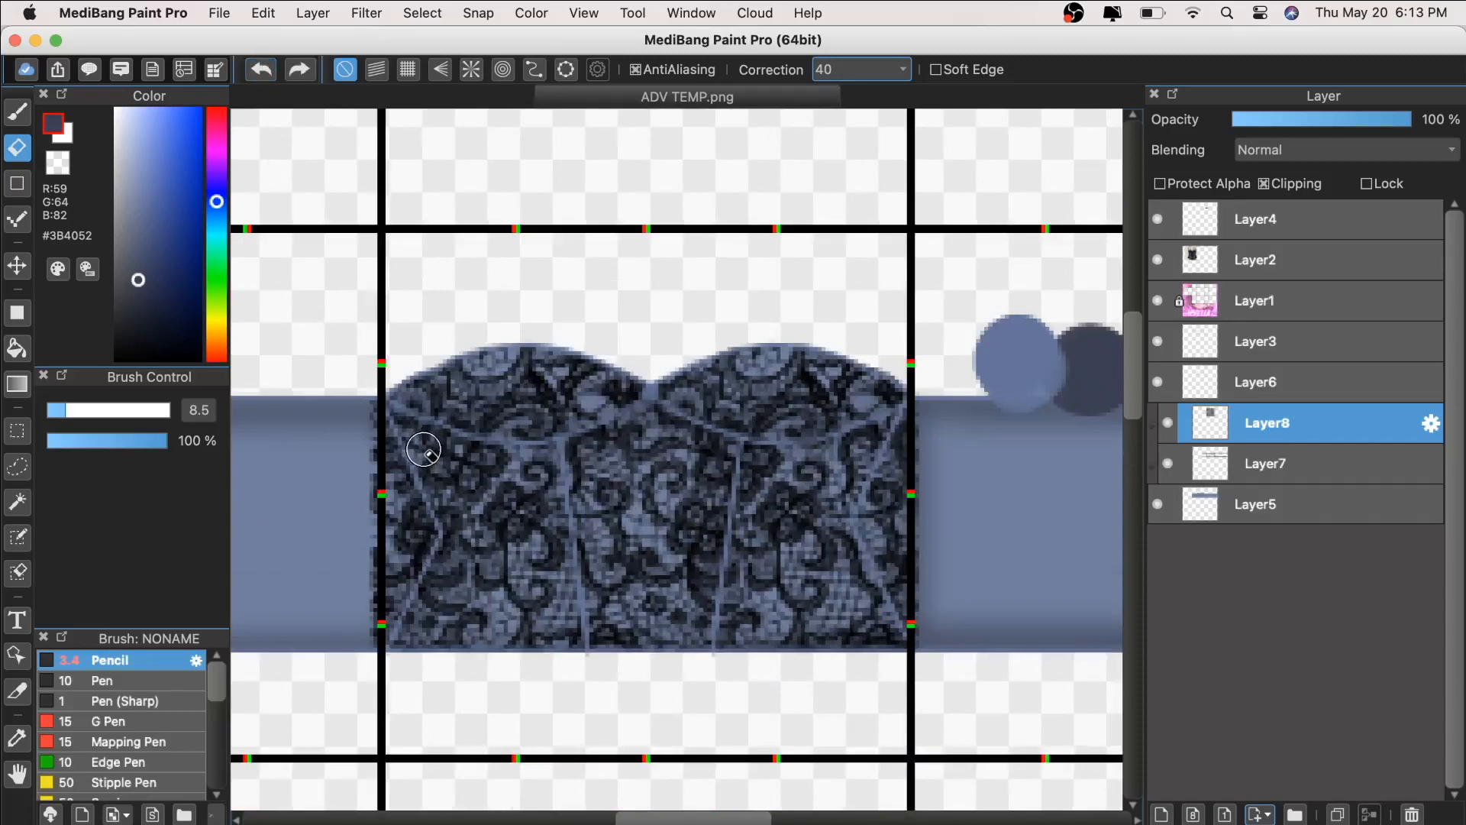
Step: Erase the lace from the left satin panel, using eraser size 2.2 for the detail along its seams
{"action": "mouse_move", "coordinate": [437, 450]}
{"action": "left_mouse_down"}
{"action": "mouse_move", "coordinate": [465, 538]}
{"action": "mouse_move", "coordinate": [434, 602]}
{"action": "mouse_move", "coordinate": [447, 574]}
{"action": "mouse_move", "coordinate": [408, 432]}
{"action": "left_mouse_up"}
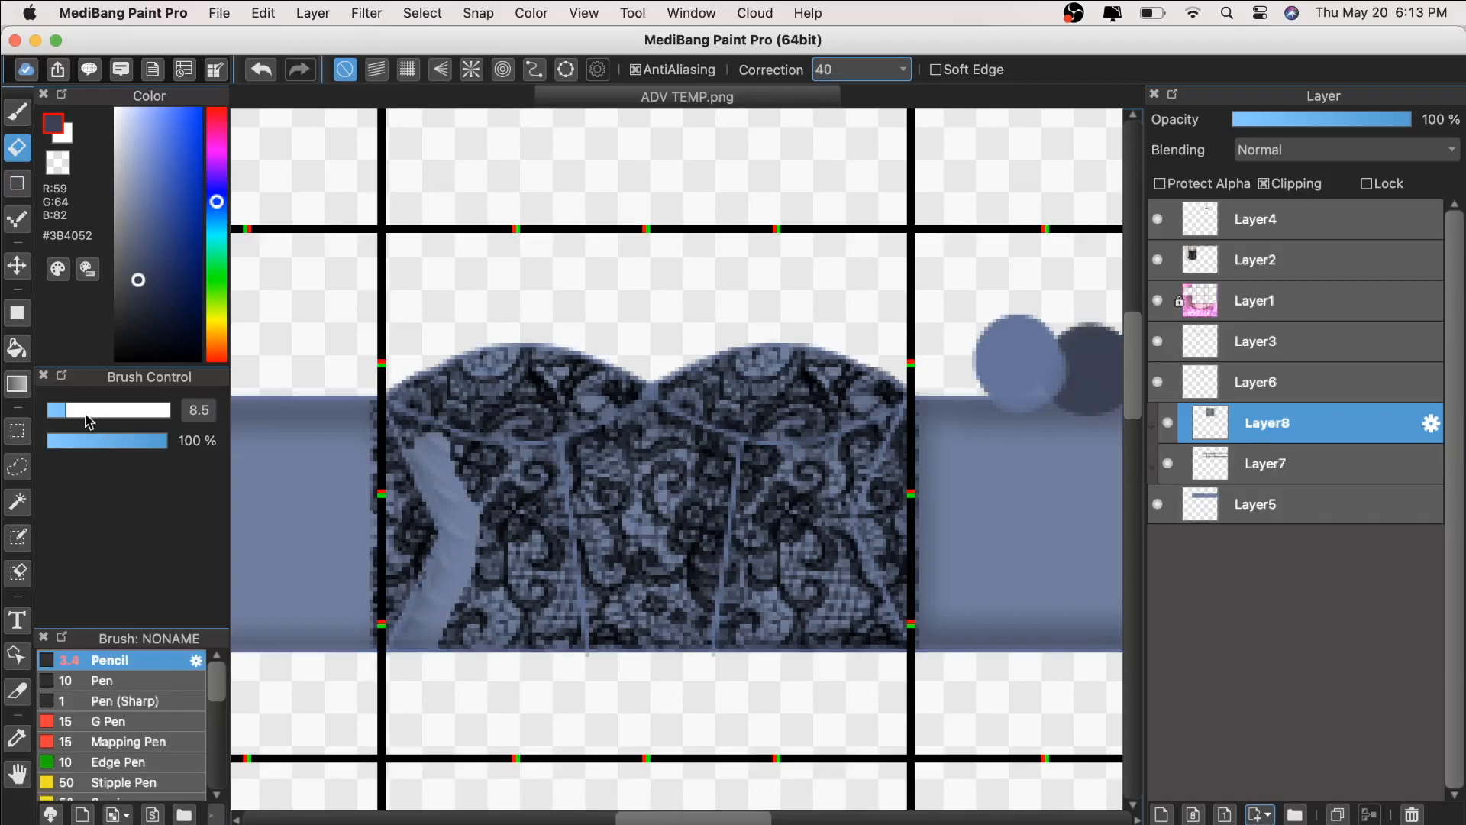
{"action": "left_click_drag", "start_coordinate": [62, 411], "coordinate": [50, 411]}
{"action": "key", "text": "super+plus"}
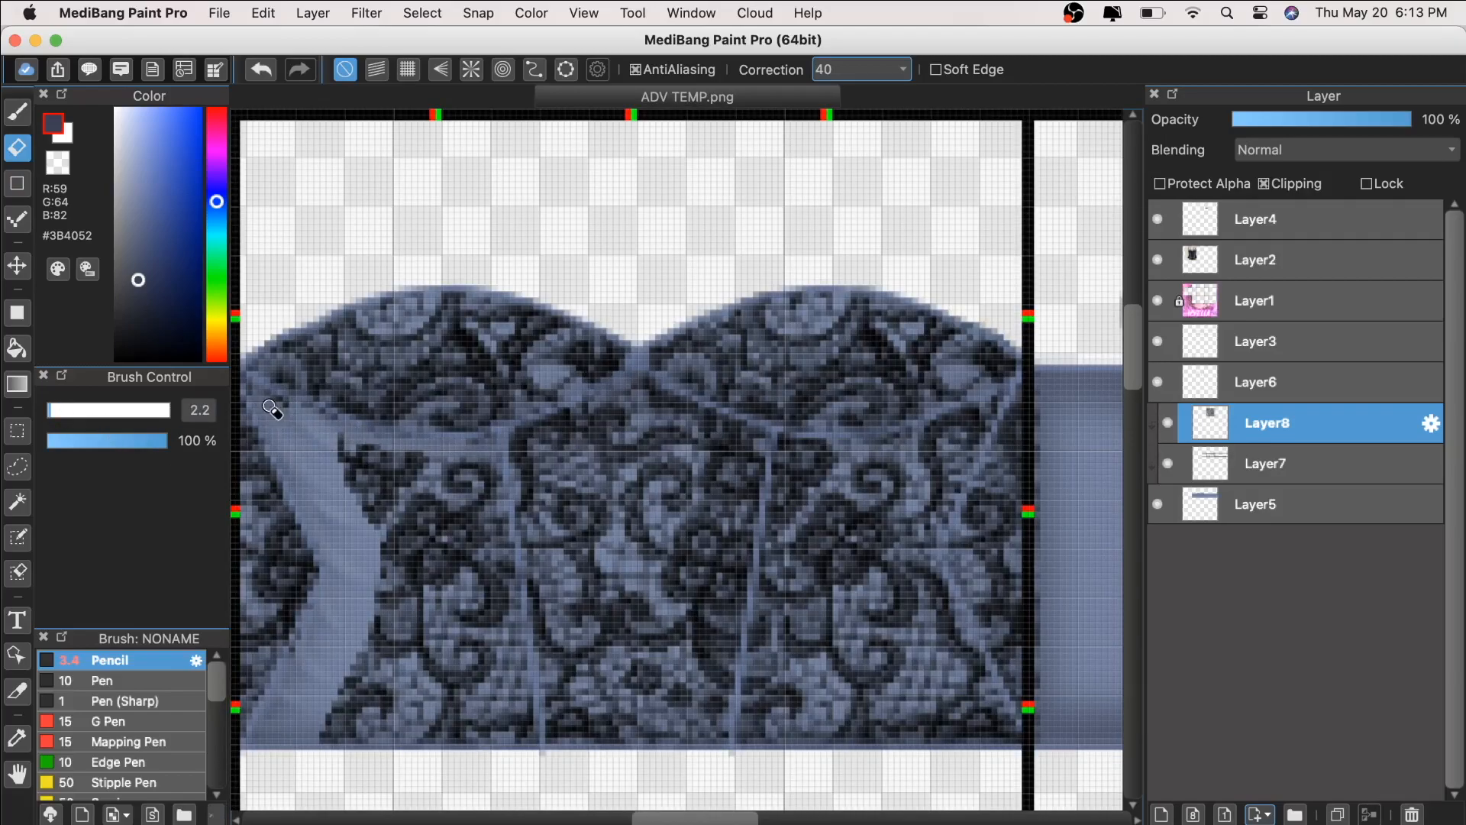
{"action": "key", "text": "super+minus"}
{"action": "key", "text": "super+minus"}
{"action": "key", "text": "super+plus"}
{"action": "left_click", "coordinate": [81, 411]}
{"action": "mouse_move", "coordinate": [462, 617]}
{"action": "left_mouse_down"}
{"action": "mouse_move", "coordinate": [559, 640]}
{"action": "mouse_move", "coordinate": [532, 484]}
{"action": "mouse_move", "coordinate": [465, 475]}
{"action": "mouse_move", "coordinate": [521, 477]}
{"action": "left_mouse_up"}
Step: Erase the lace from the right satin panel, finishing along its seams with eraser size 5.3
{"action": "mouse_move", "coordinate": [787, 564]}
{"action": "left_mouse_down"}
{"action": "mouse_move", "coordinate": [760, 669]}
{"action": "mouse_move", "coordinate": [743, 621]}
{"action": "mouse_move", "coordinate": [766, 524]}
{"action": "mouse_move", "coordinate": [873, 654]}
{"action": "mouse_move", "coordinate": [827, 540]}
{"action": "left_mouse_up"}
{"action": "left_click", "coordinate": [53, 410]}
{"action": "mouse_move", "coordinate": [741, 496]}
{"action": "left_mouse_down"}
{"action": "mouse_move", "coordinate": [744, 531]}
{"action": "mouse_move", "coordinate": [753, 466]}
{"action": "mouse_move", "coordinate": [778, 458]}
{"action": "mouse_move", "coordinate": [748, 453]}
{"action": "mouse_move", "coordinate": [848, 449]}
{"action": "mouse_move", "coordinate": [823, 498]}
{"action": "mouse_move", "coordinate": [847, 511]}
{"action": "mouse_move", "coordinate": [884, 427]}
{"action": "left_mouse_up"}
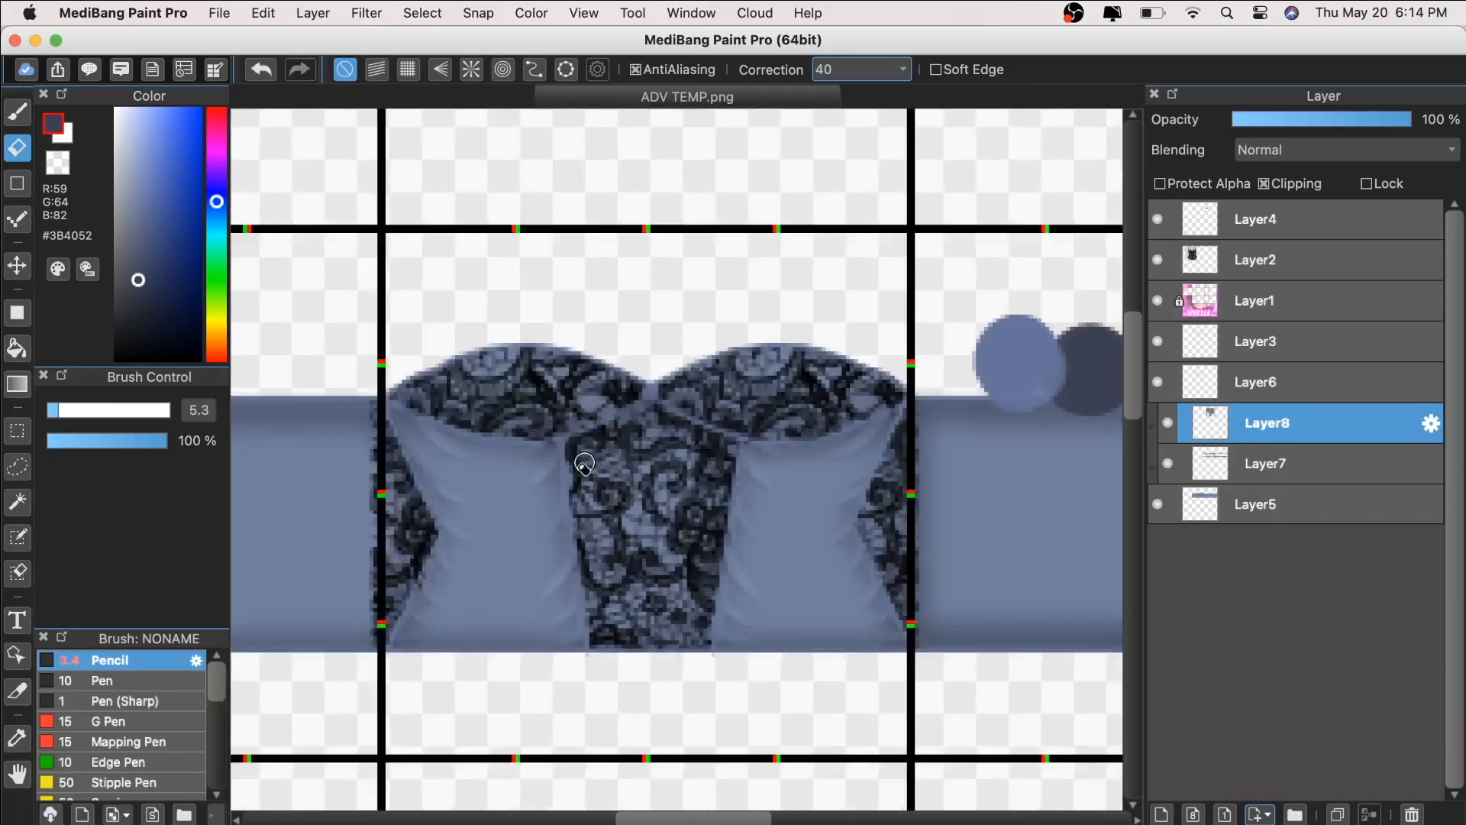
Step: Compare the lace on the cups, center panel and sides with the reference photo
{"action": "key", "text": "super+minus"}
{"action": "key", "text": "super+minus"}
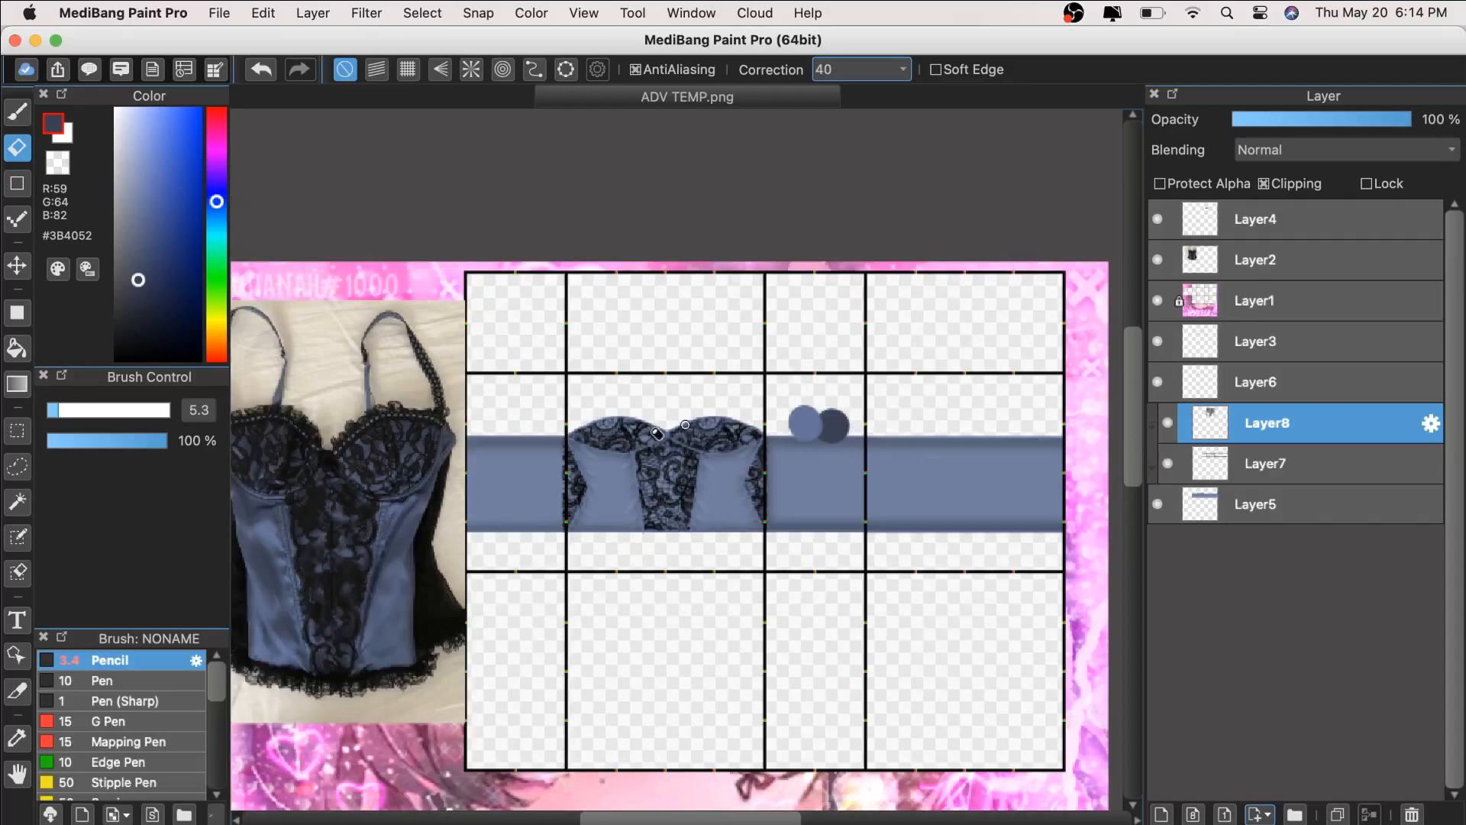
{"action": "key", "text": "super+minus"}
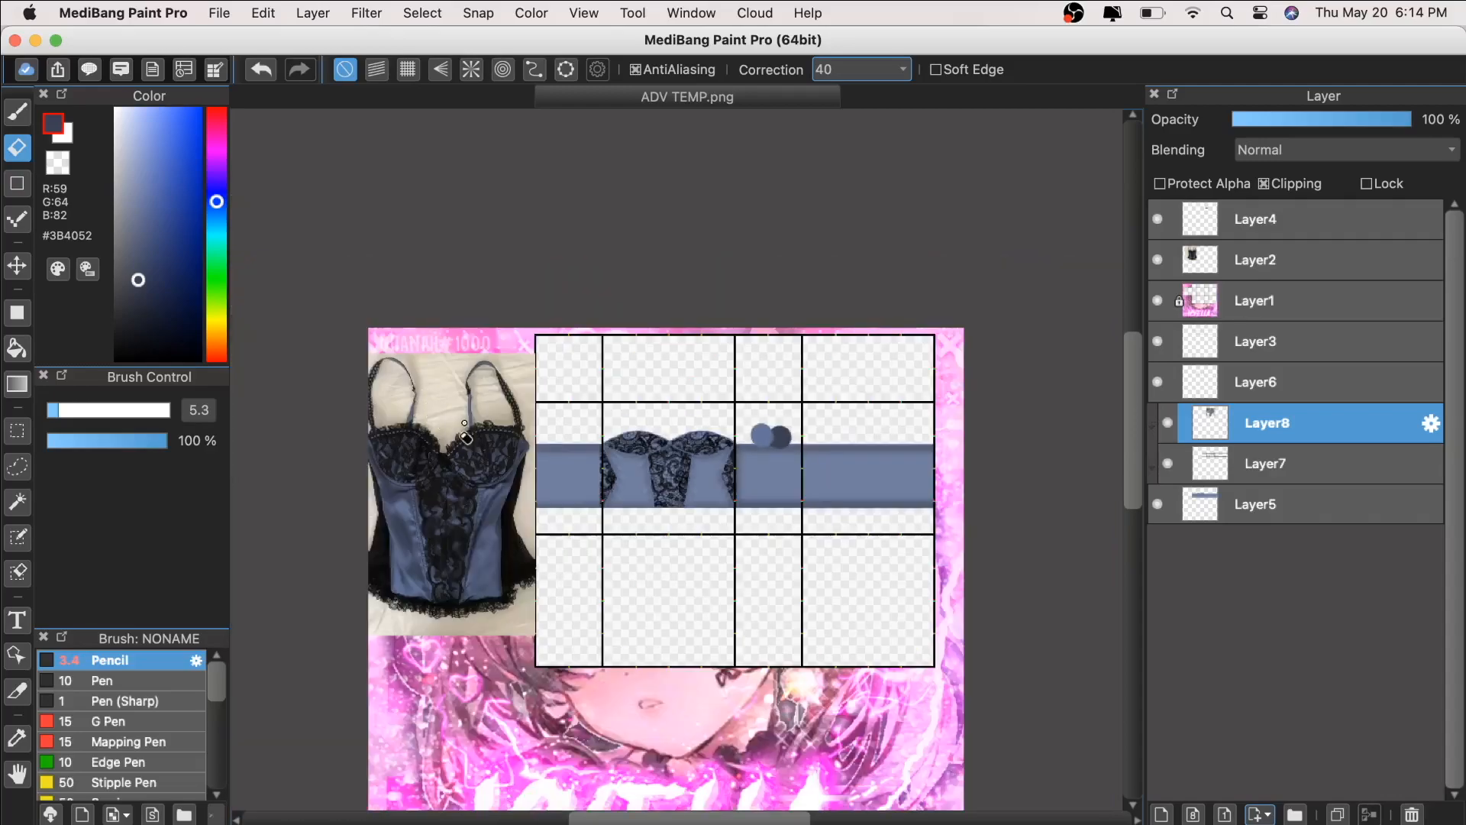
{"action": "scroll", "coordinate": [902, 488], "scroll_direction": "up", "scroll_amount": 10}
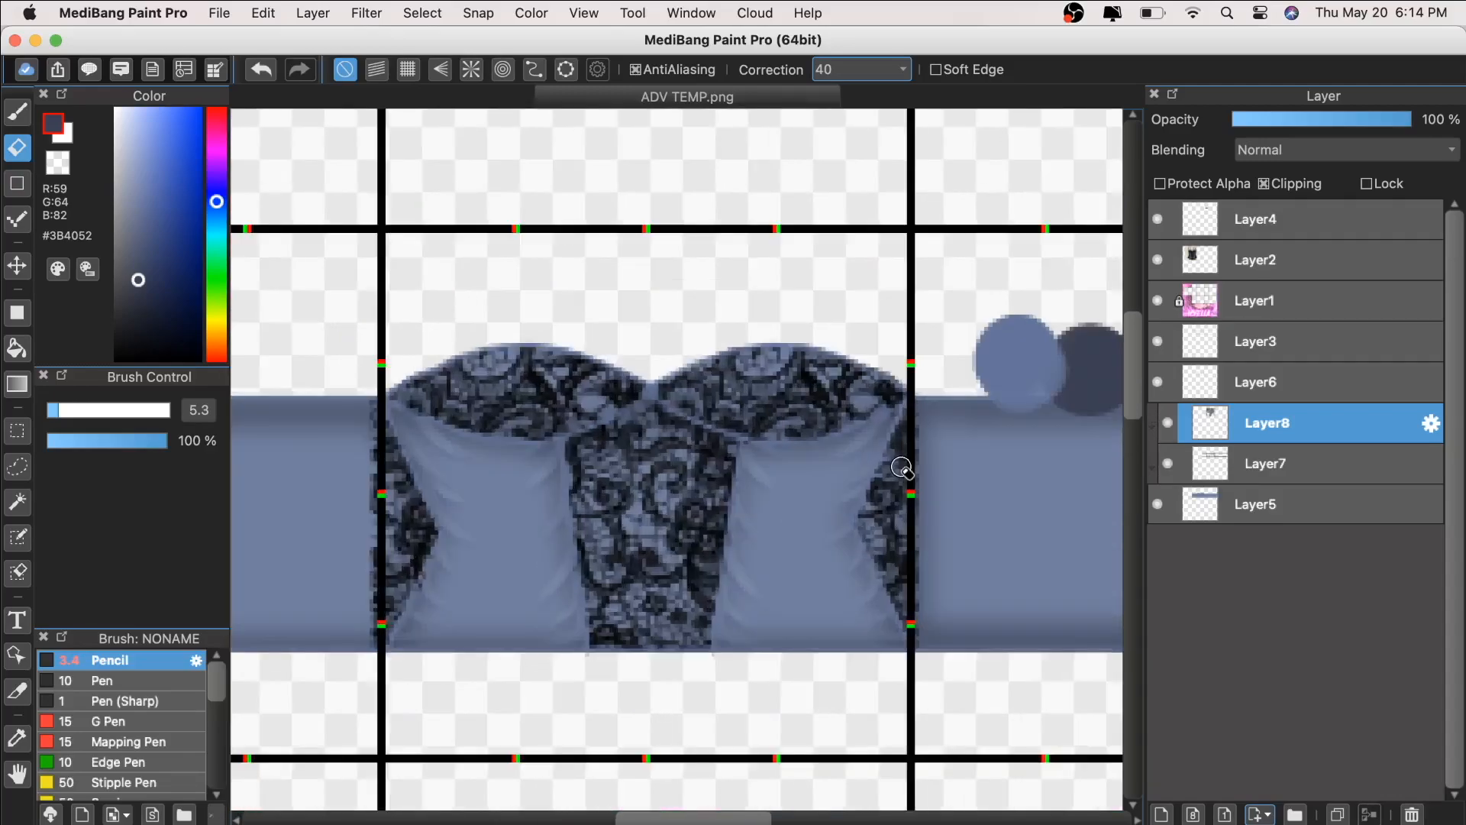
{"action": "key", "text": "super+minus"}
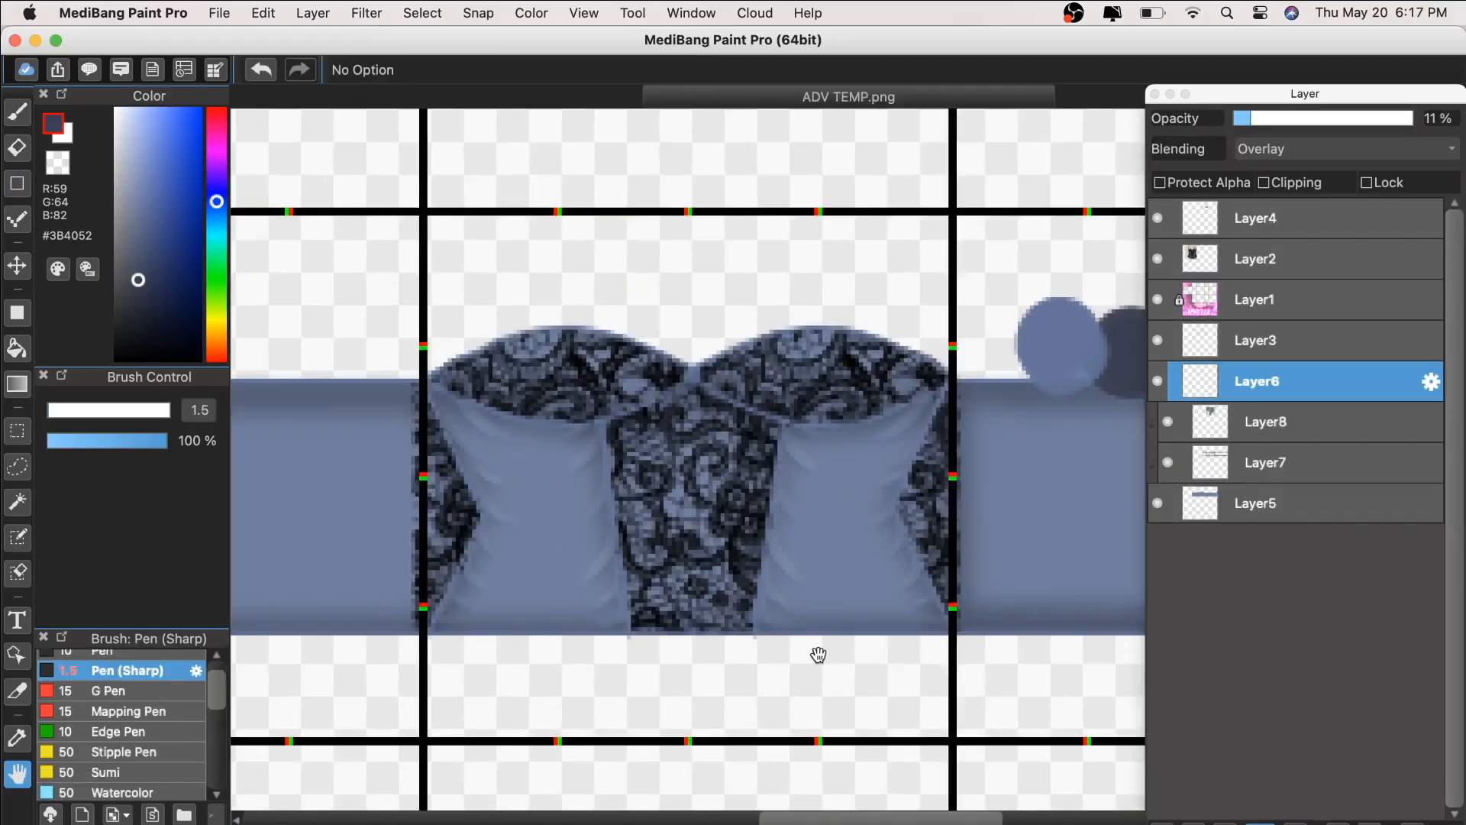
{"action": "key", "text": "super+plus"}
{"action": "key", "text": "super+minus"}
{"action": "key", "text": "super+minus"}
{"action": "key", "text": "super+minus"}
{"action": "key", "text": "super+minus"}
{"action": "key", "text": "super+minus"}
{"action": "key", "text": "super+plus"}
{"action": "key", "text": "super+plus"}
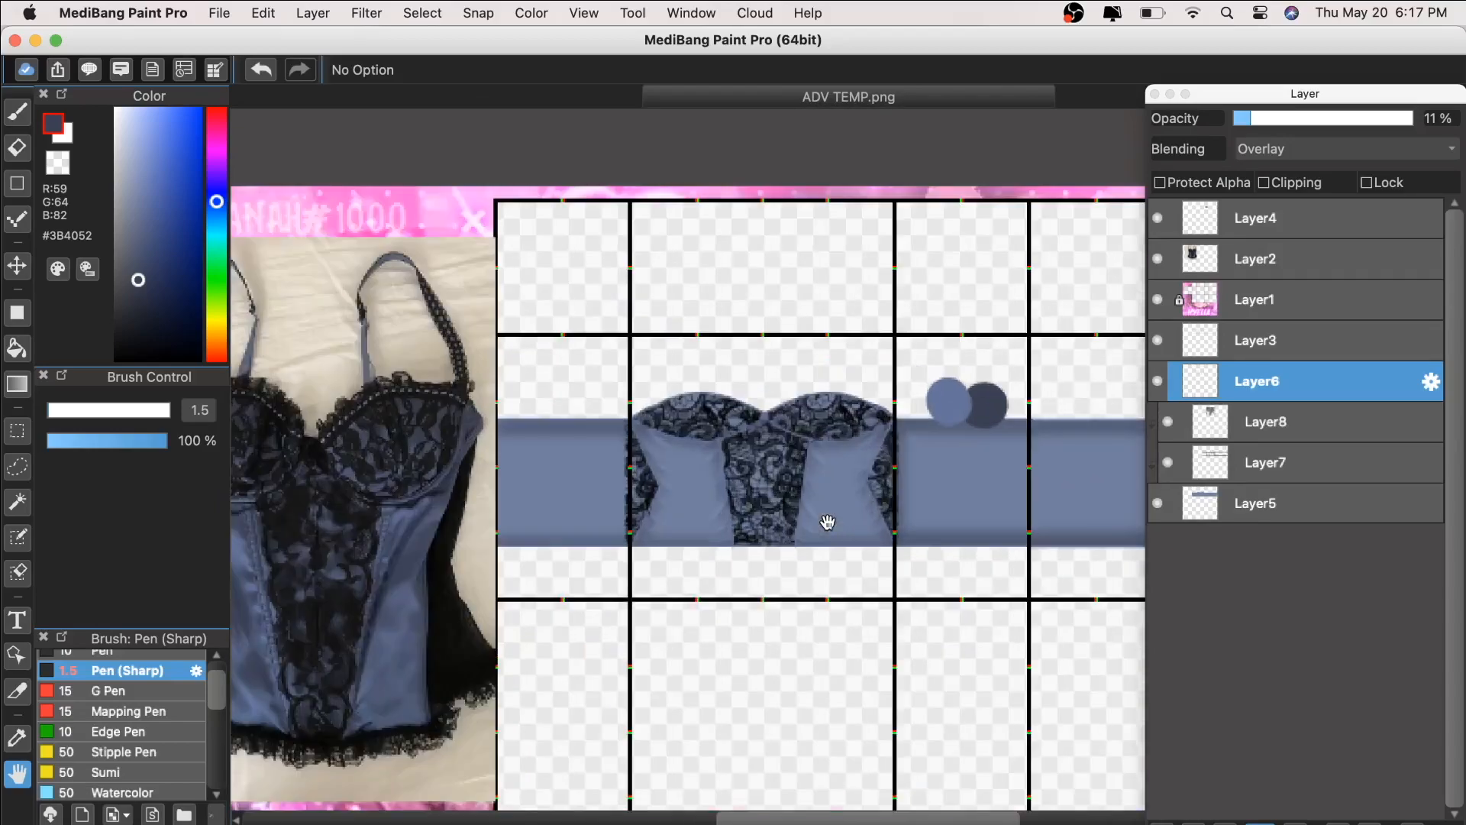
Step: Add a new layer directly above Layer6
{"action": "scroll", "coordinate": [816, 540], "scroll_direction": "up", "scroll_amount": 2}
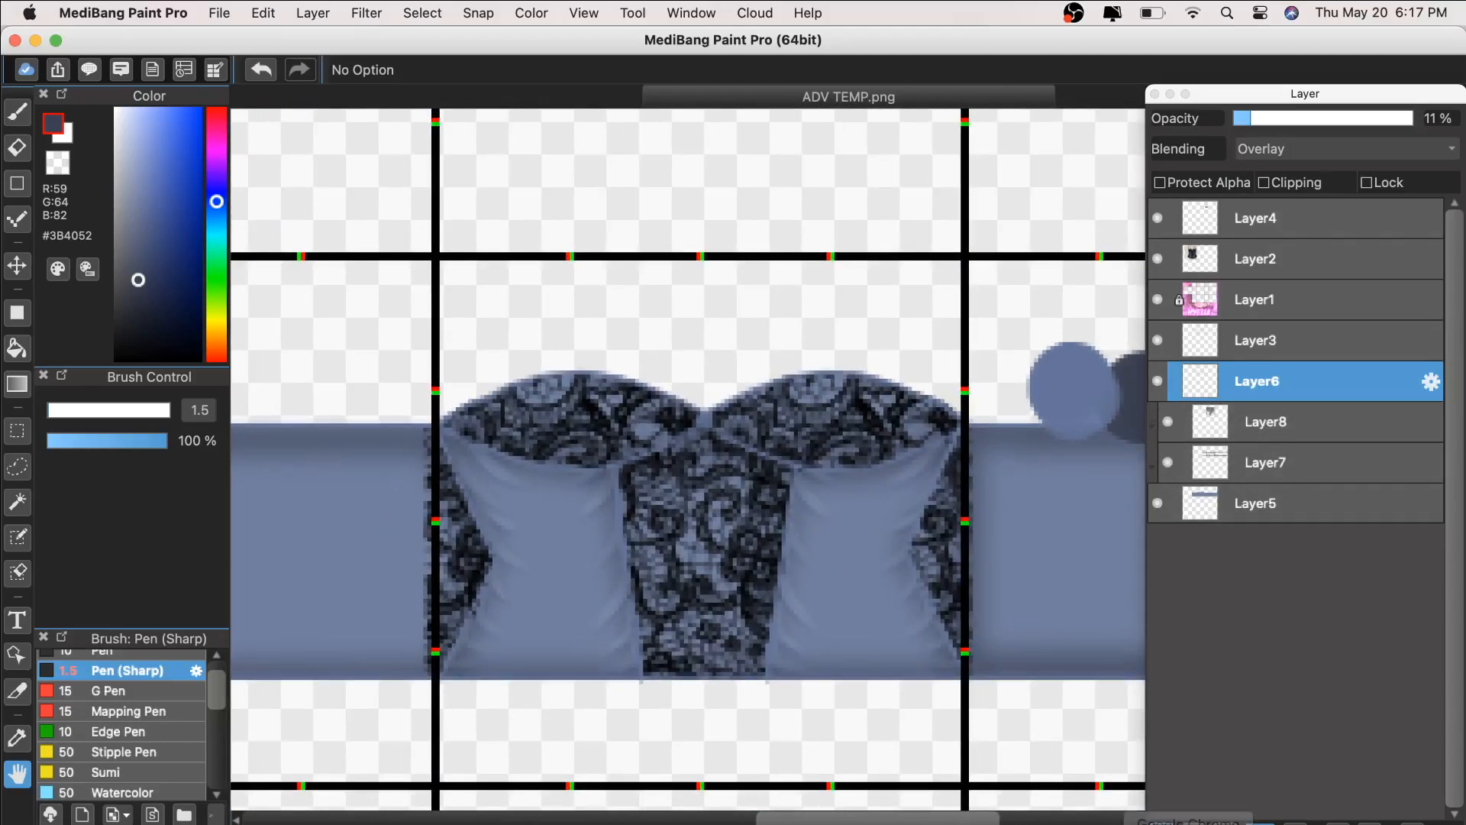
{"action": "left_click", "coordinate": [1161, 820]}
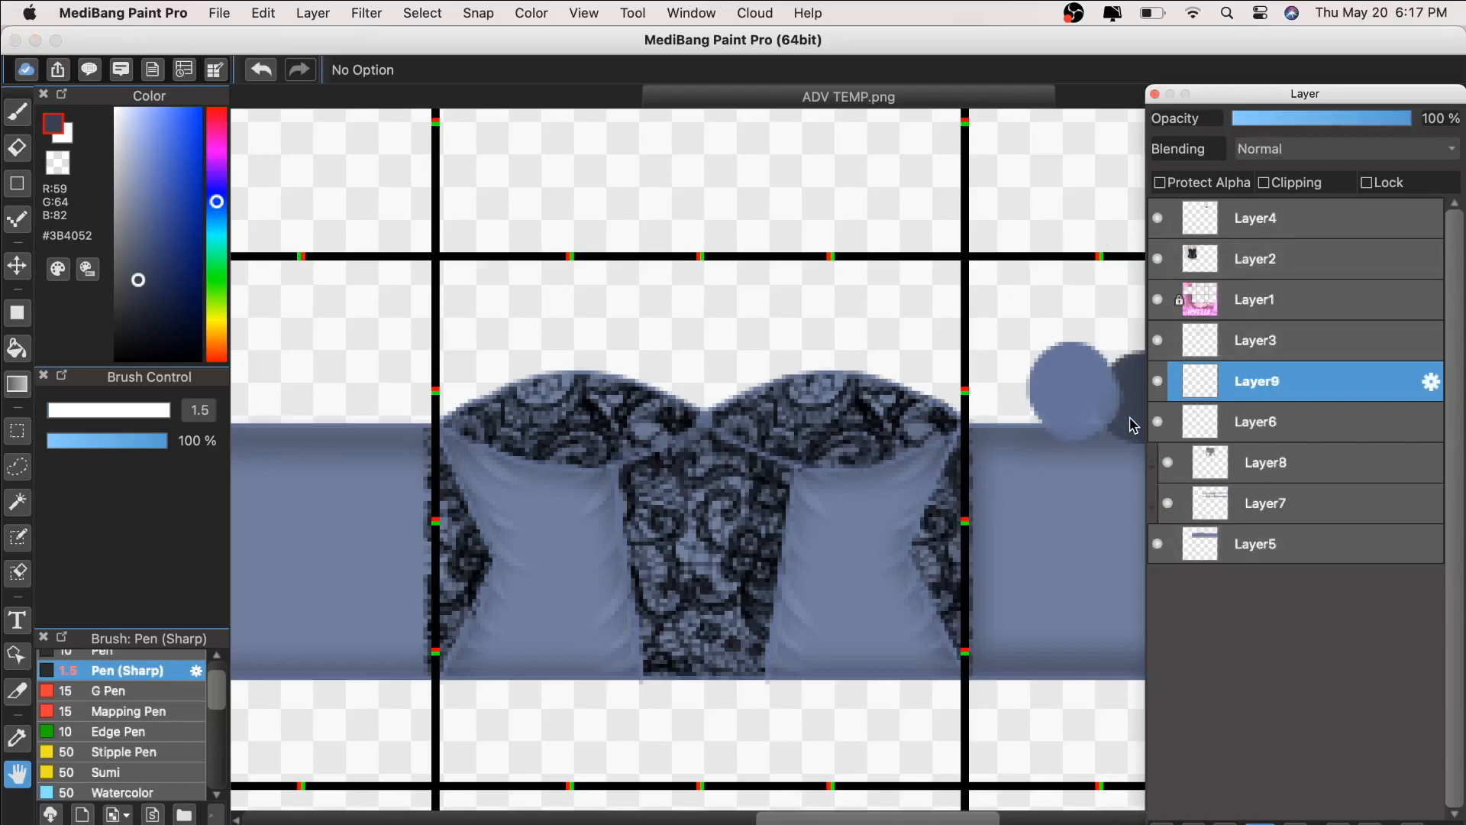
{"action": "key", "text": "super+minus"}
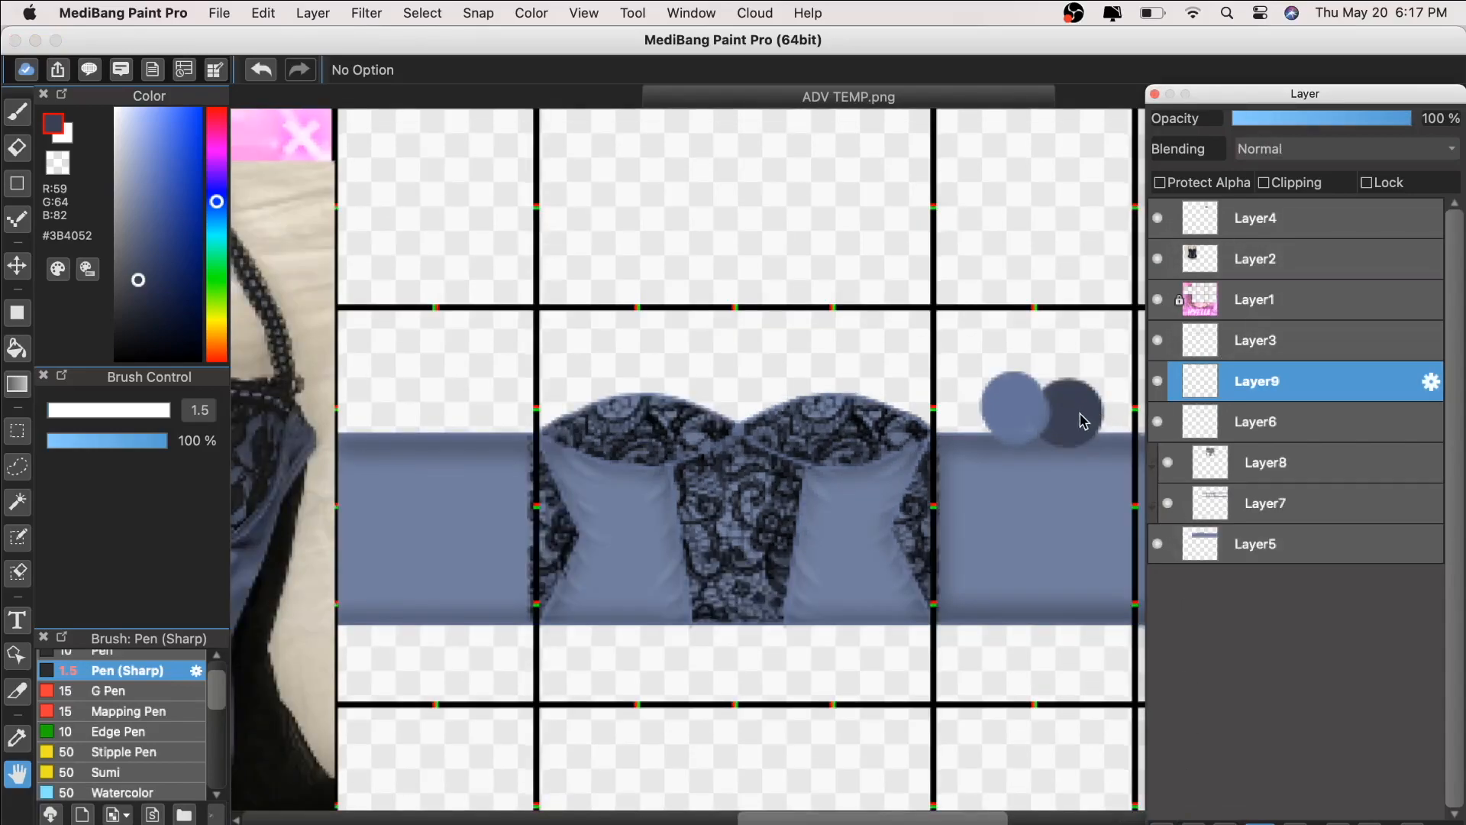
Step: Paint #3B4052 shading into the upper corners of the left satin panel with the Pen (Sharp) at size 6.1
{"action": "left_click", "coordinate": [19, 112]}
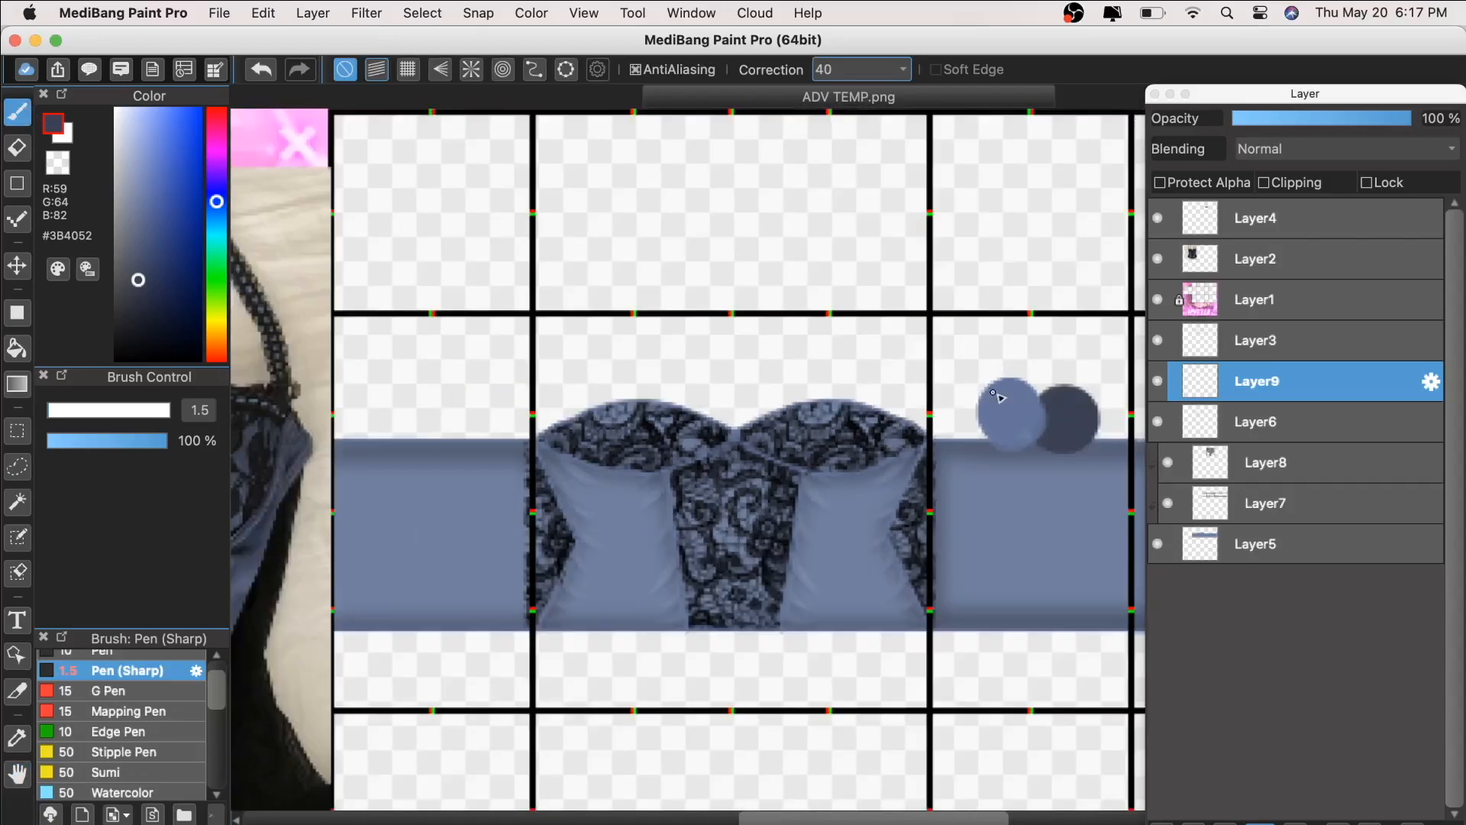
{"action": "key", "text": "super+plus"}
{"action": "key", "text": "super+plus"}
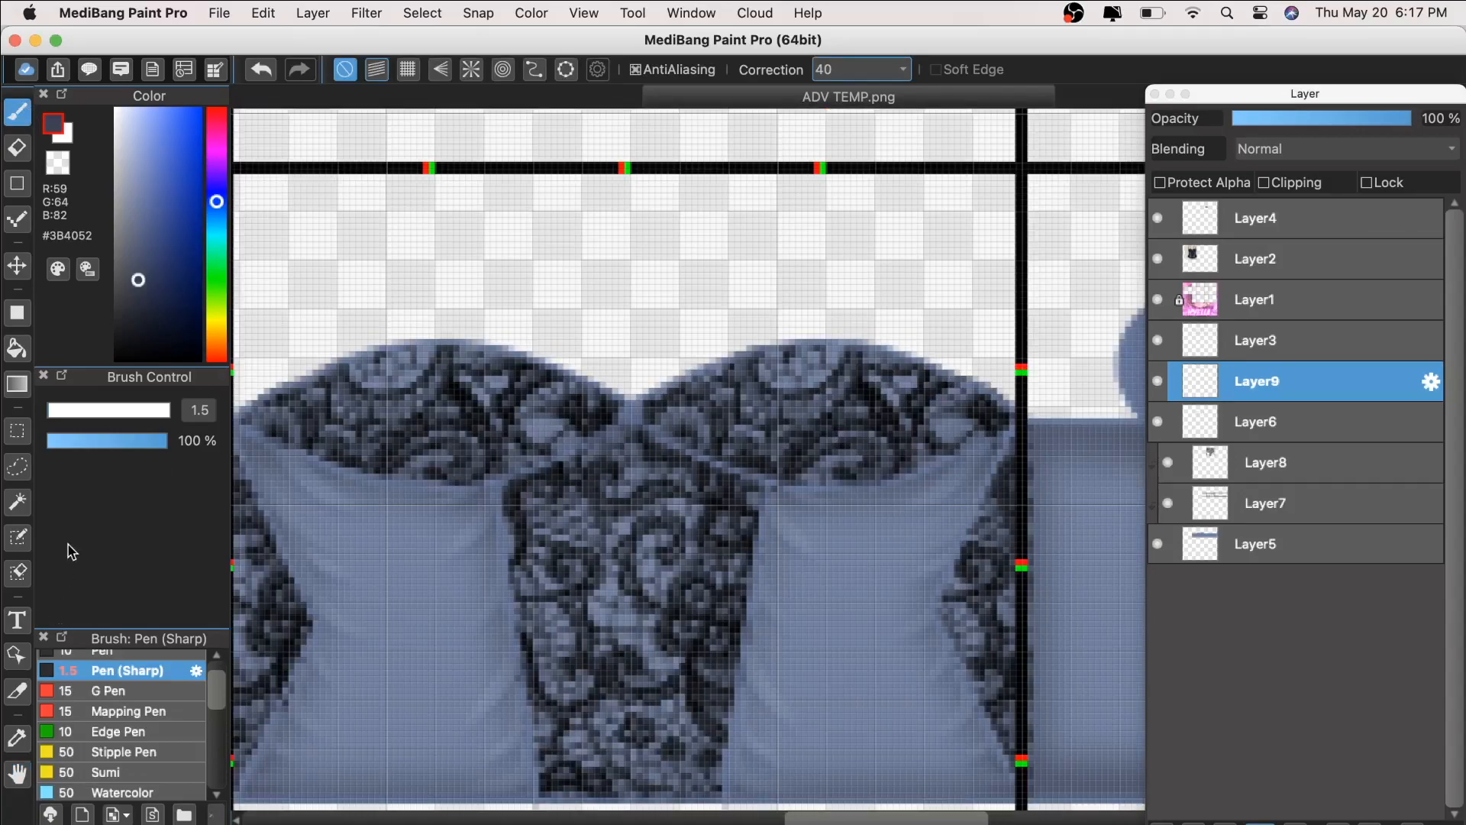
{"action": "left_click_drag", "start_coordinate": [66, 413], "coordinate": [61, 412]}
{"action": "key", "text": "super+minus"}
{"action": "mouse_move", "coordinate": [456, 458]}
{"action": "left_mouse_down"}
{"action": "mouse_move", "coordinate": [530, 484]}
{"action": "mouse_move", "coordinate": [457, 468]}
{"action": "mouse_move", "coordinate": [474, 500]}
{"action": "mouse_move", "coordinate": [462, 484]}
{"action": "mouse_move", "coordinate": [501, 484]}
{"action": "mouse_move", "coordinate": [566, 499]}
{"action": "mouse_move", "coordinate": [605, 533]}
{"action": "mouse_move", "coordinate": [601, 519]}
{"action": "left_mouse_up"}
{"action": "key", "text": "super+z"}
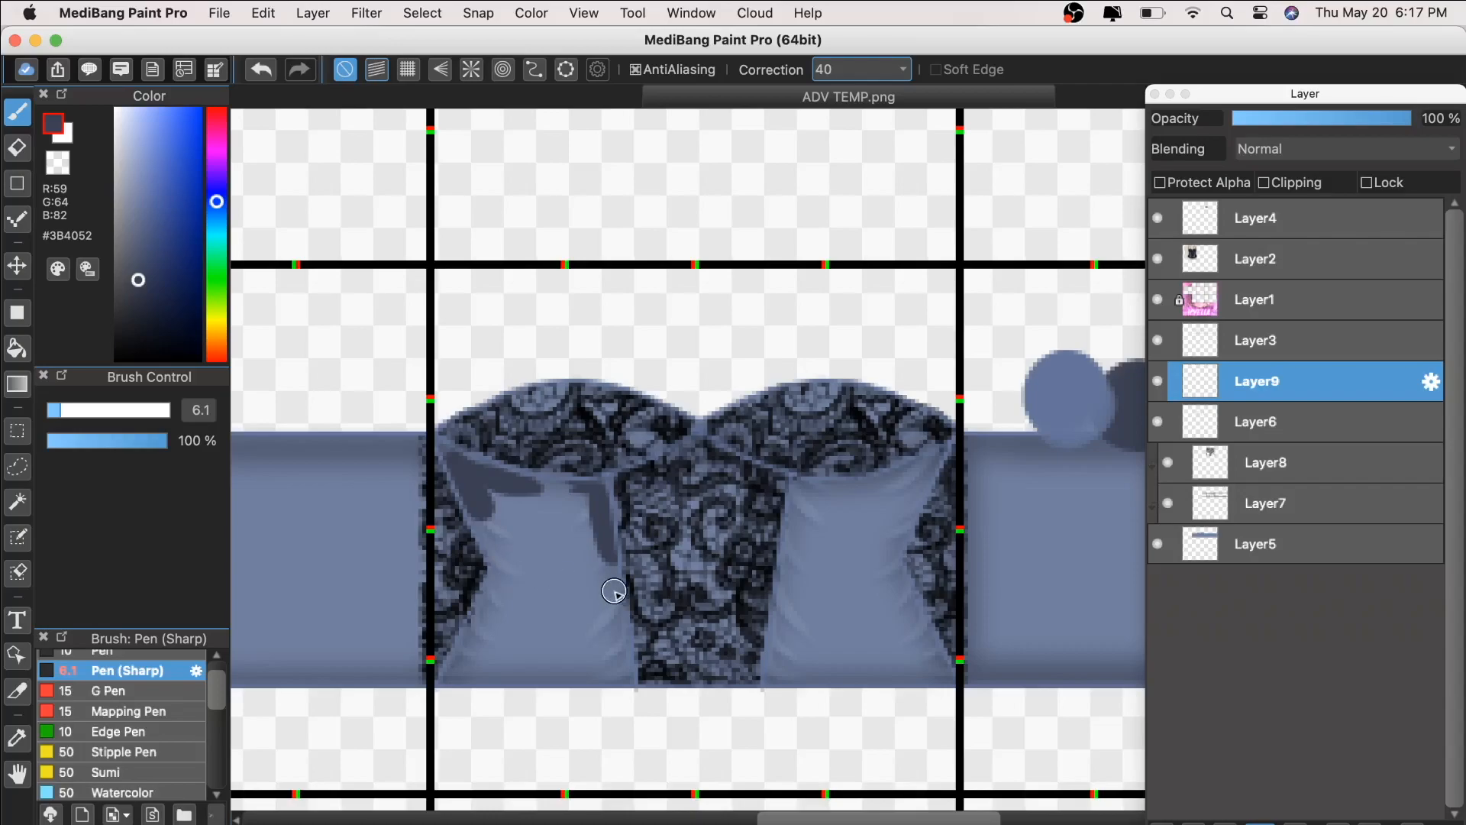
Step: Paint dark shading along the lower side seams and bottom corners of the left satin panel
{"action": "mouse_move", "coordinate": [494, 574]}
{"action": "left_mouse_down"}
{"action": "mouse_move", "coordinate": [445, 655]}
{"action": "mouse_move", "coordinate": [460, 682]}
{"action": "left_mouse_up"}
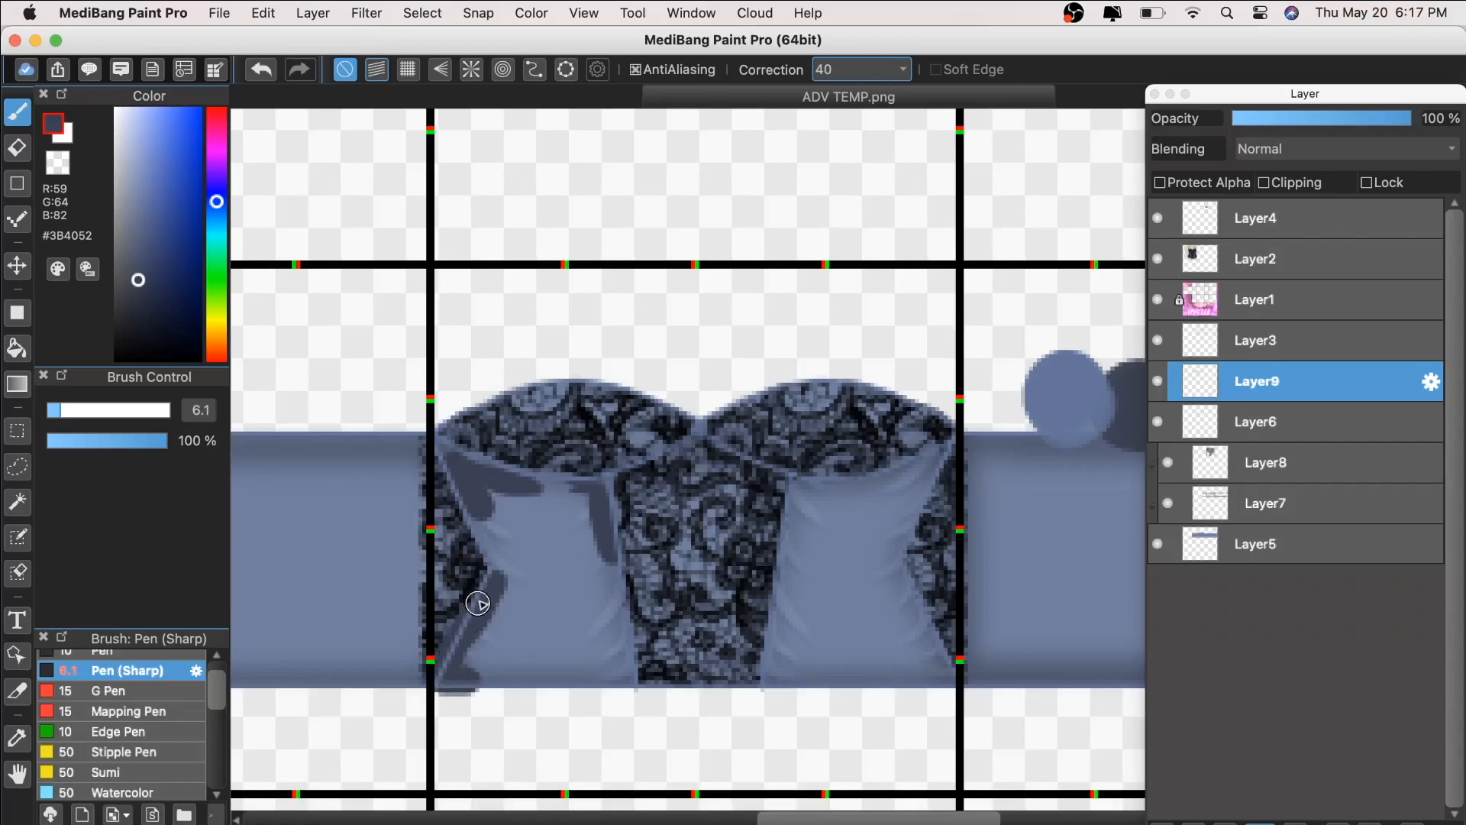
{"action": "key", "text": "super+z"}
{"action": "mouse_move", "coordinate": [617, 586]}
{"action": "left_mouse_down"}
{"action": "mouse_move", "coordinate": [632, 679]}
{"action": "mouse_move", "coordinate": [582, 689]}
{"action": "left_mouse_up"}
{"action": "left_click_drag", "start_coordinate": [564, 569], "coordinate": [521, 574]}
{"action": "left_click_drag", "start_coordinate": [568, 641], "coordinate": [505, 648]}
{"action": "key", "text": "super+minus"}
{"action": "key", "text": "super+plus"}
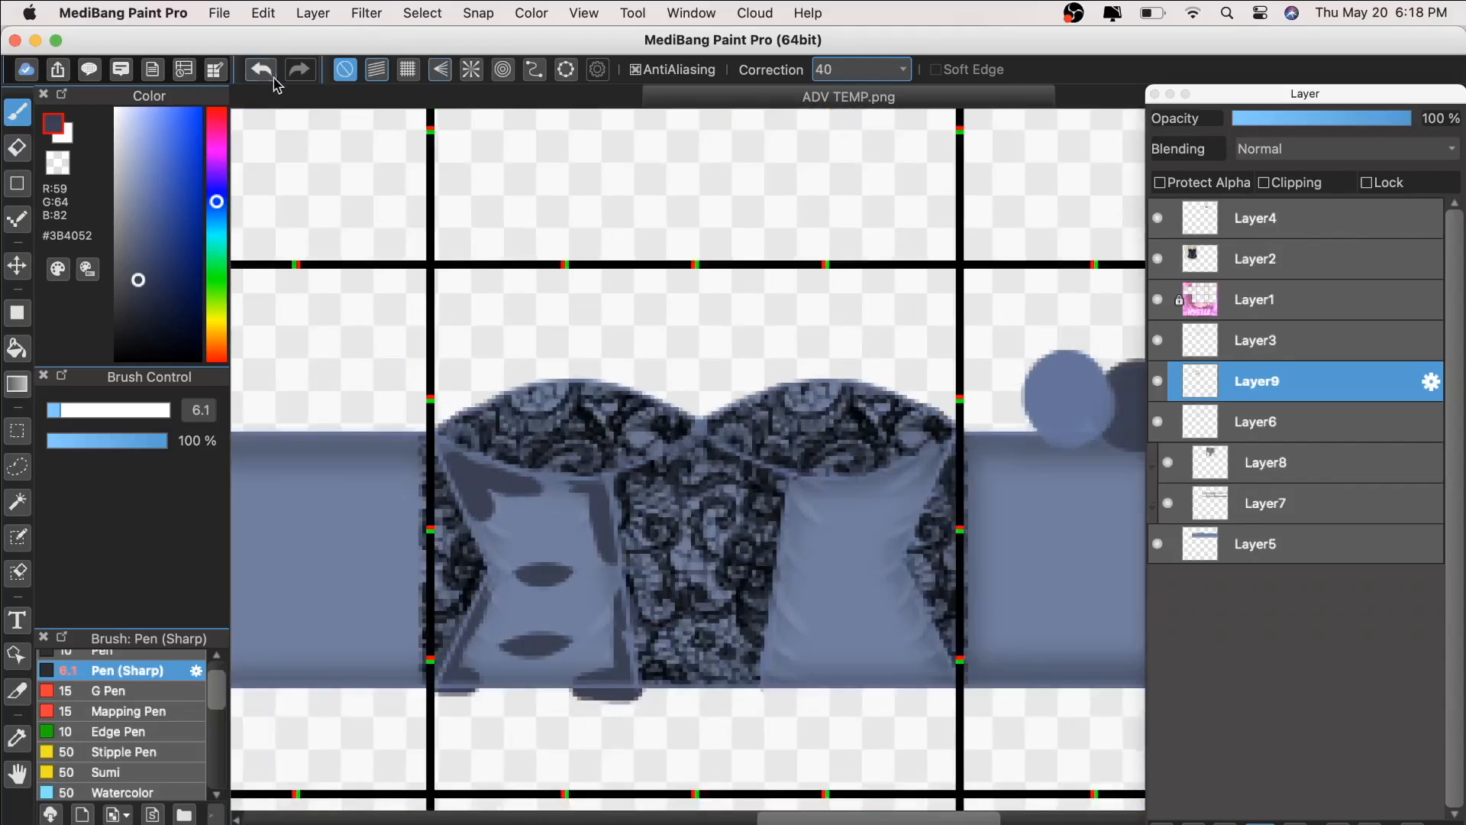
Step: Paint matching dark shading along the seams and in the corners of the right satin panel
{"action": "mouse_move", "coordinate": [809, 469]}
{"action": "left_mouse_down"}
{"action": "mouse_move", "coordinate": [786, 538]}
{"action": "mouse_move", "coordinate": [844, 519]}
{"action": "left_mouse_up"}
{"action": "left_click_drag", "start_coordinate": [953, 422], "coordinate": [905, 558]}
{"action": "left_click_drag", "start_coordinate": [908, 588], "coordinate": [954, 685]}
{"action": "left_click_drag", "start_coordinate": [779, 589], "coordinate": [762, 681]}
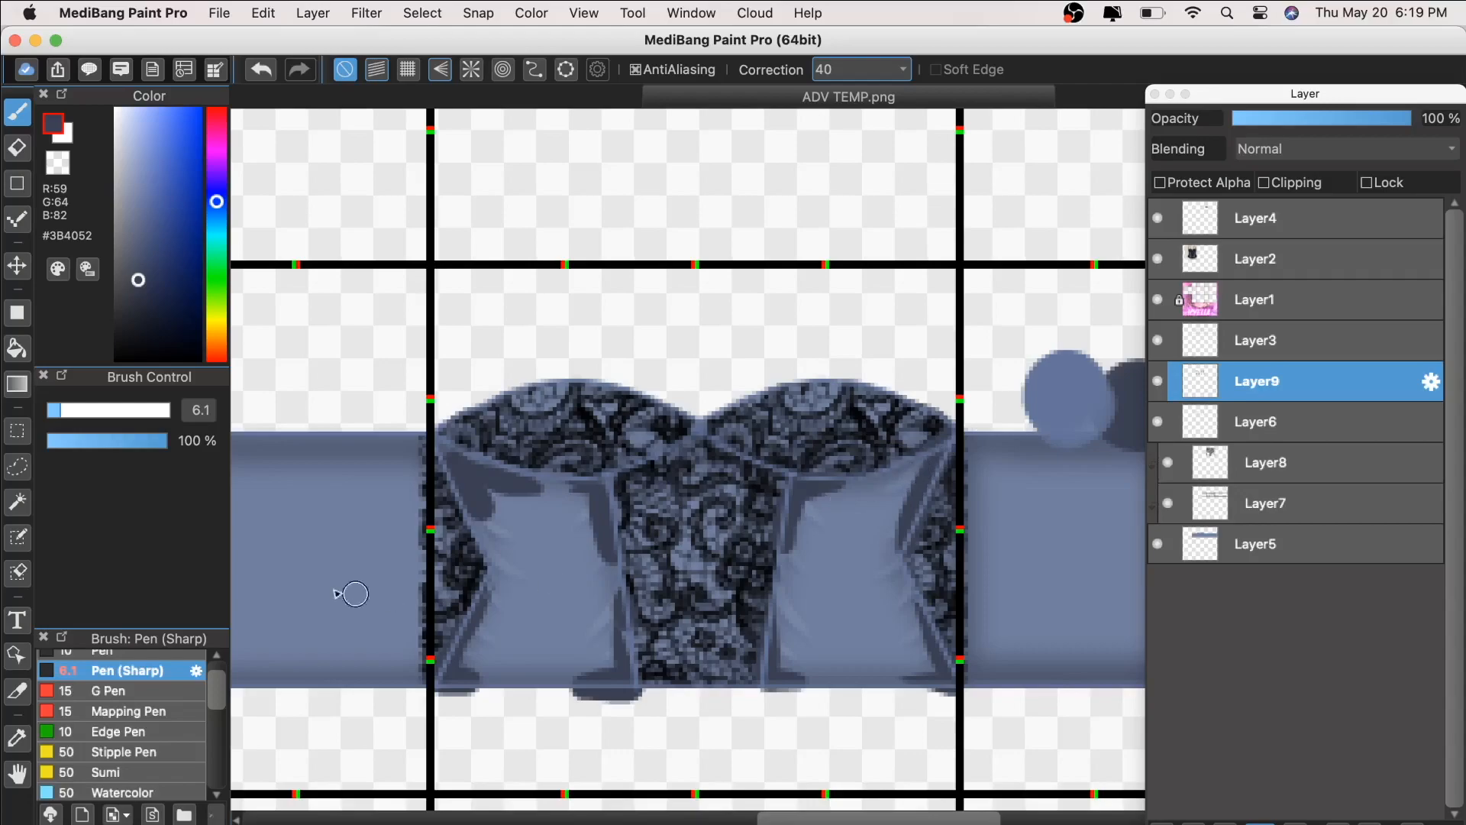
Step: Paint pointed dark shadows at the waist on the outer seams of both satin panels
{"action": "mouse_move", "coordinate": [465, 523]}
{"action": "left_mouse_down"}
{"action": "mouse_move", "coordinate": [474, 513]}
{"action": "mouse_move", "coordinate": [514, 582]}
{"action": "mouse_move", "coordinate": [504, 574]}
{"action": "left_mouse_up"}
{"action": "key", "text": "super+z"}
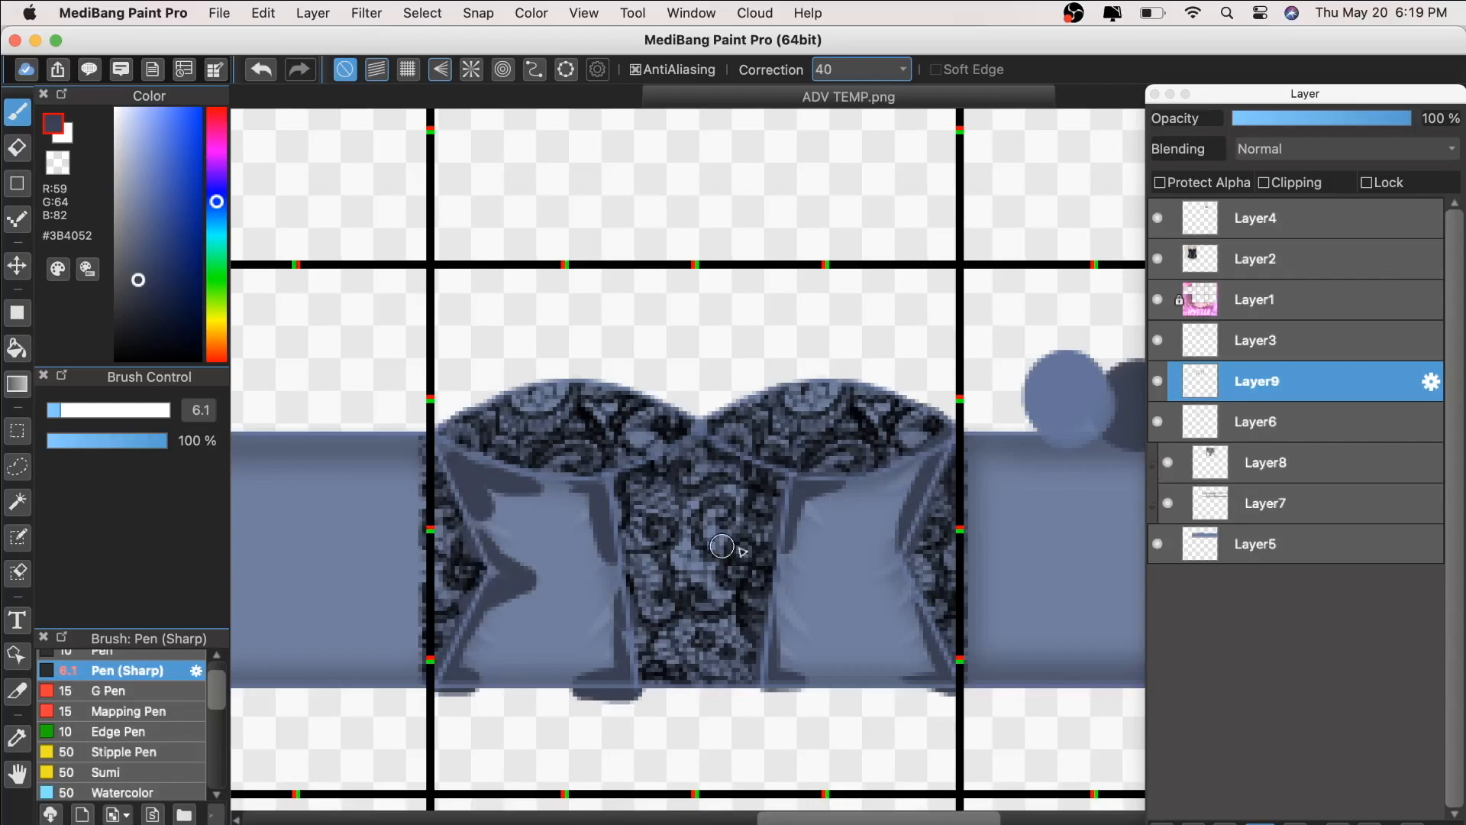
{"action": "mouse_move", "coordinate": [911, 550]}
{"action": "left_mouse_down"}
{"action": "mouse_move", "coordinate": [881, 578]}
{"action": "mouse_move", "coordinate": [930, 597]}
{"action": "mouse_move", "coordinate": [878, 563]}
{"action": "mouse_move", "coordinate": [915, 537]}
{"action": "mouse_move", "coordinate": [862, 582]}
{"action": "mouse_move", "coordinate": [888, 555]}
{"action": "left_mouse_up"}
{"action": "key", "text": "super+plus"}
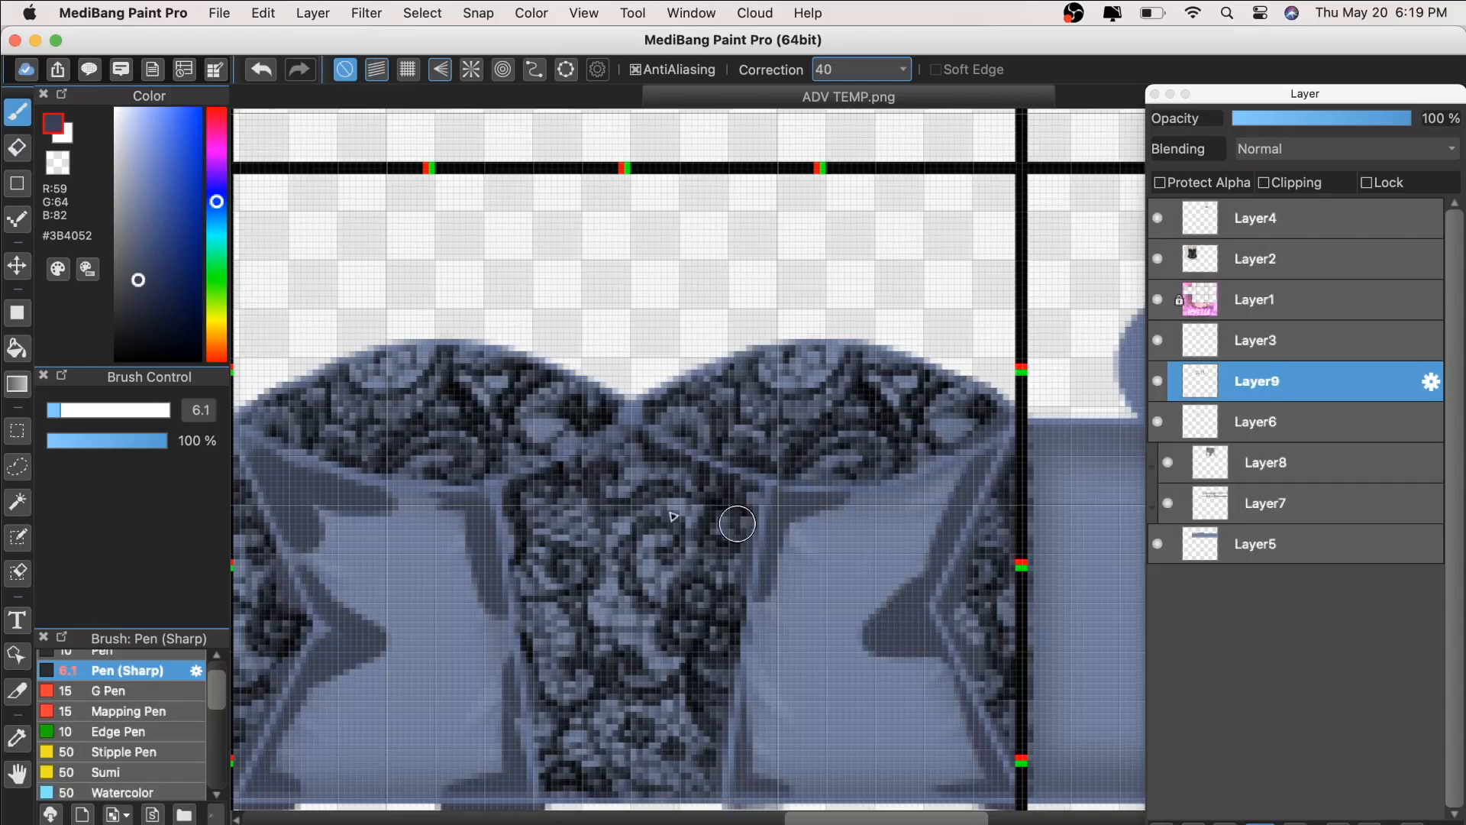
{"action": "key", "text": "super+minus"}
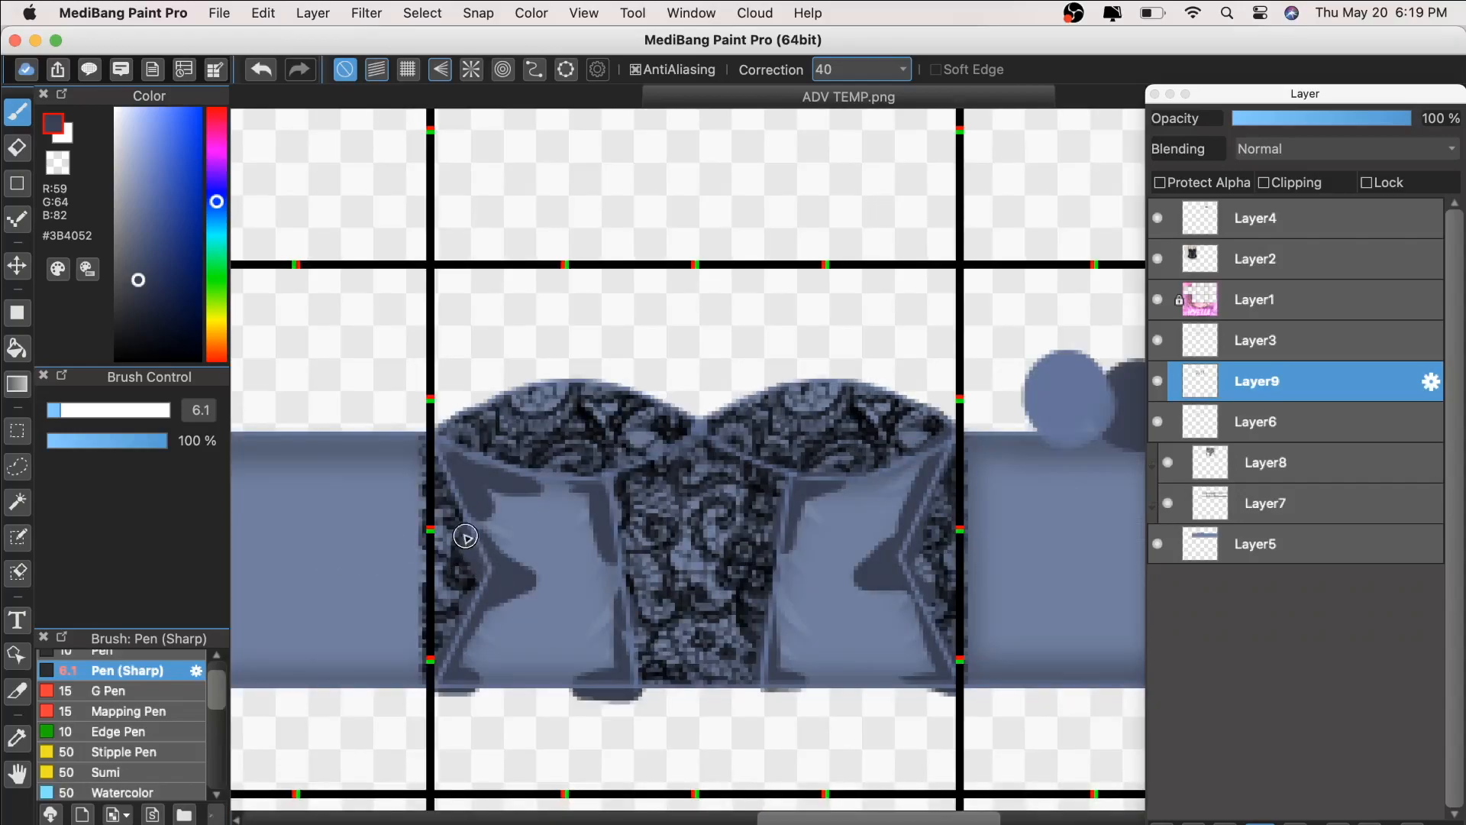
Step: Soften the painted shading on Layer9 with a Gaussian Blur of value 5
{"action": "key", "text": "super+minus"}
{"action": "key", "text": "super+minus"}
{"action": "key", "text": "super+plus"}
{"action": "key", "text": "super+plus"}
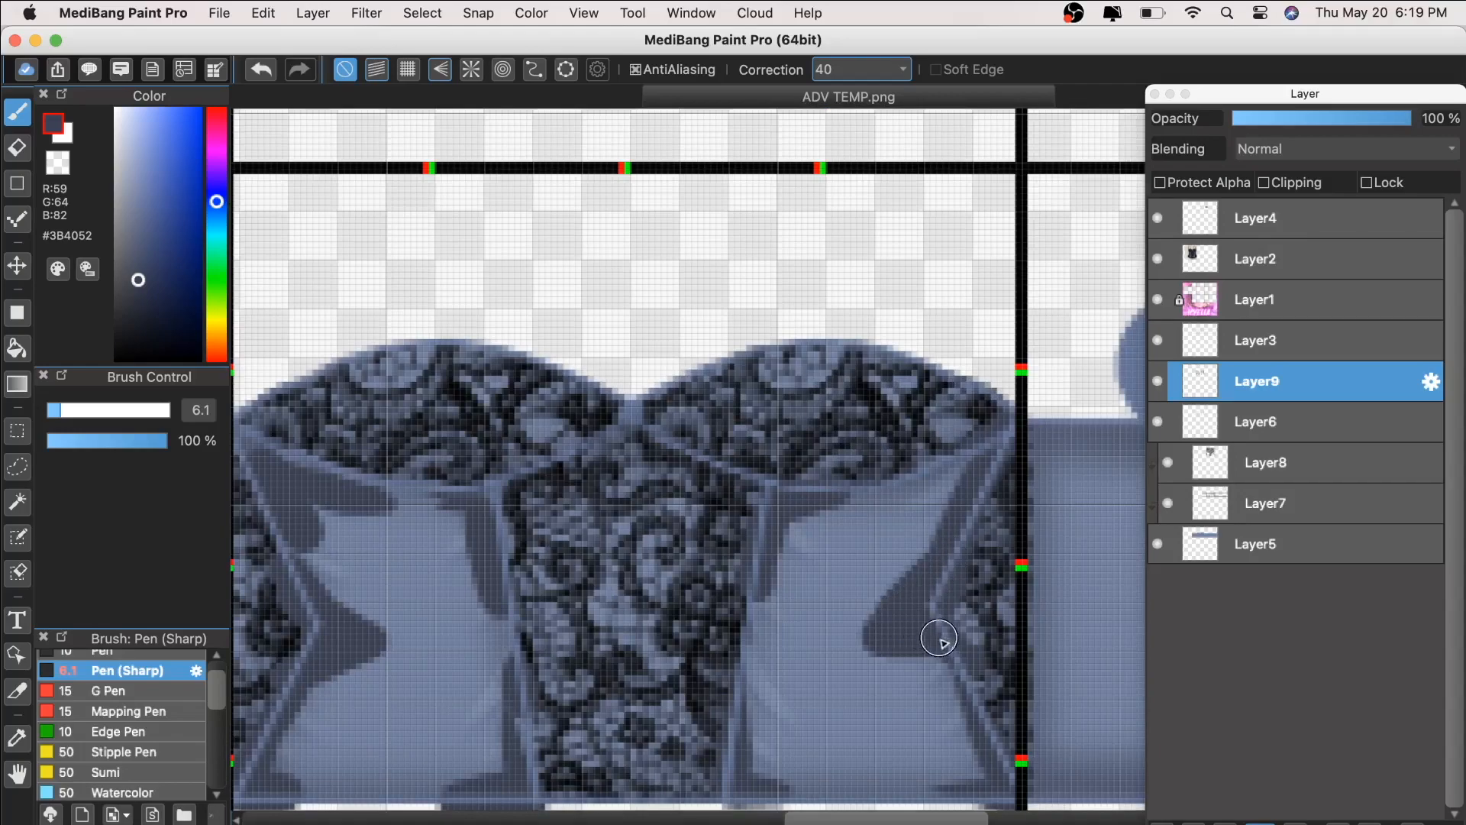
{"action": "key", "text": "super+minus"}
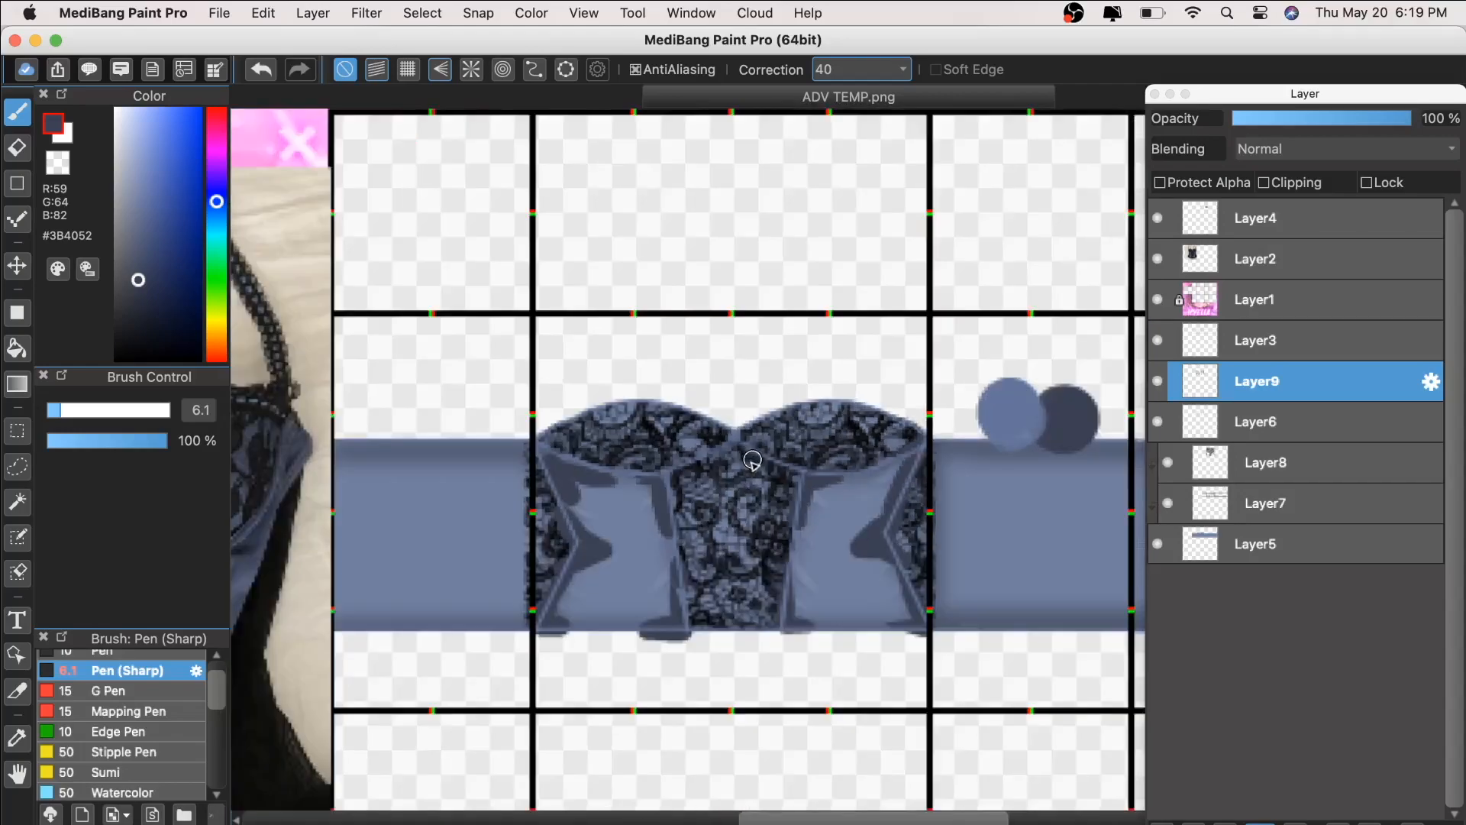
{"action": "key", "text": "super+plus"}
{"action": "left_click", "coordinate": [313, 13]}
{"action": "mouse_move", "coordinate": [366, 12]}
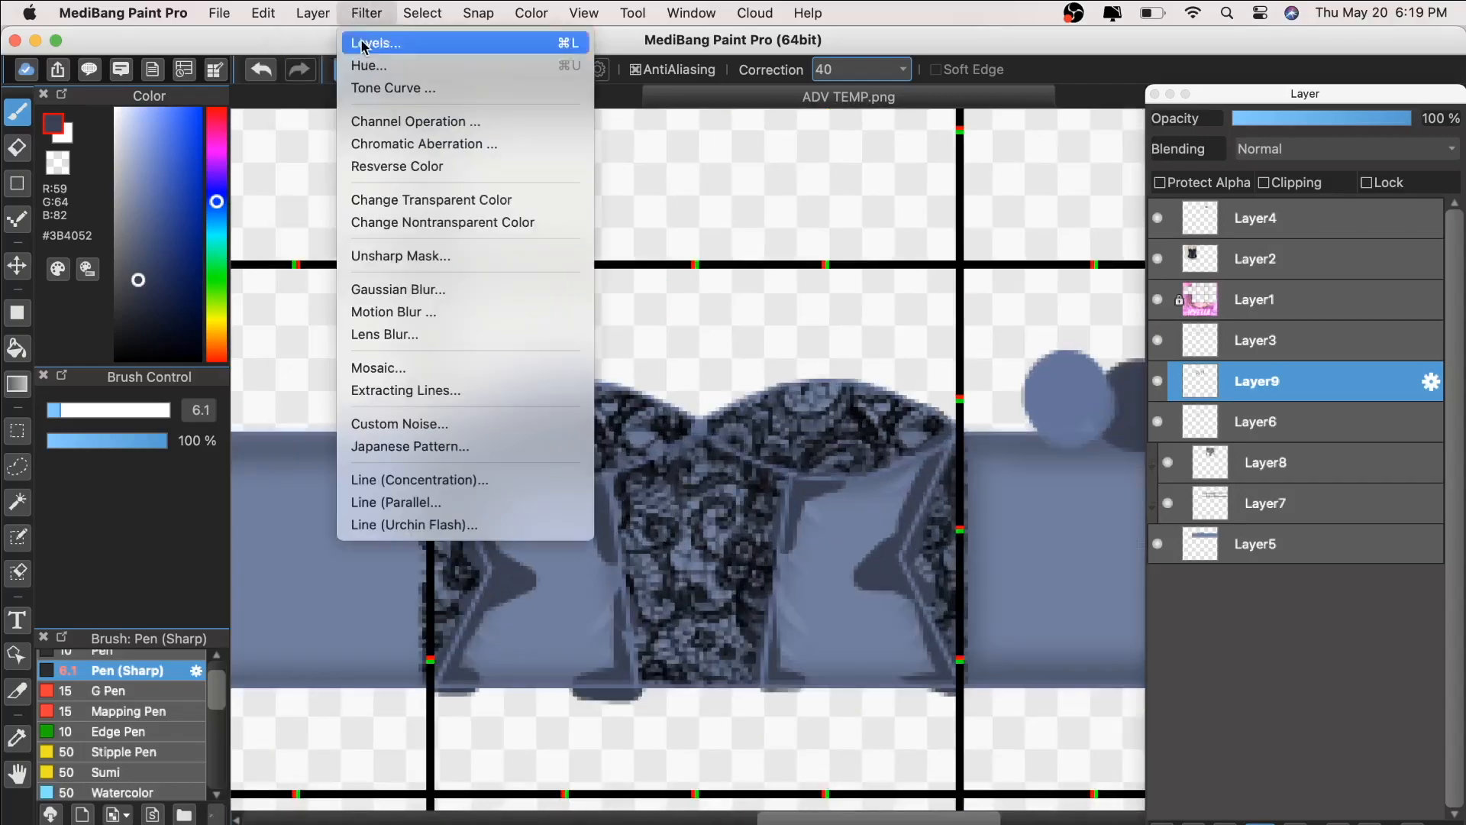
{"action": "left_click", "coordinate": [453, 297]}
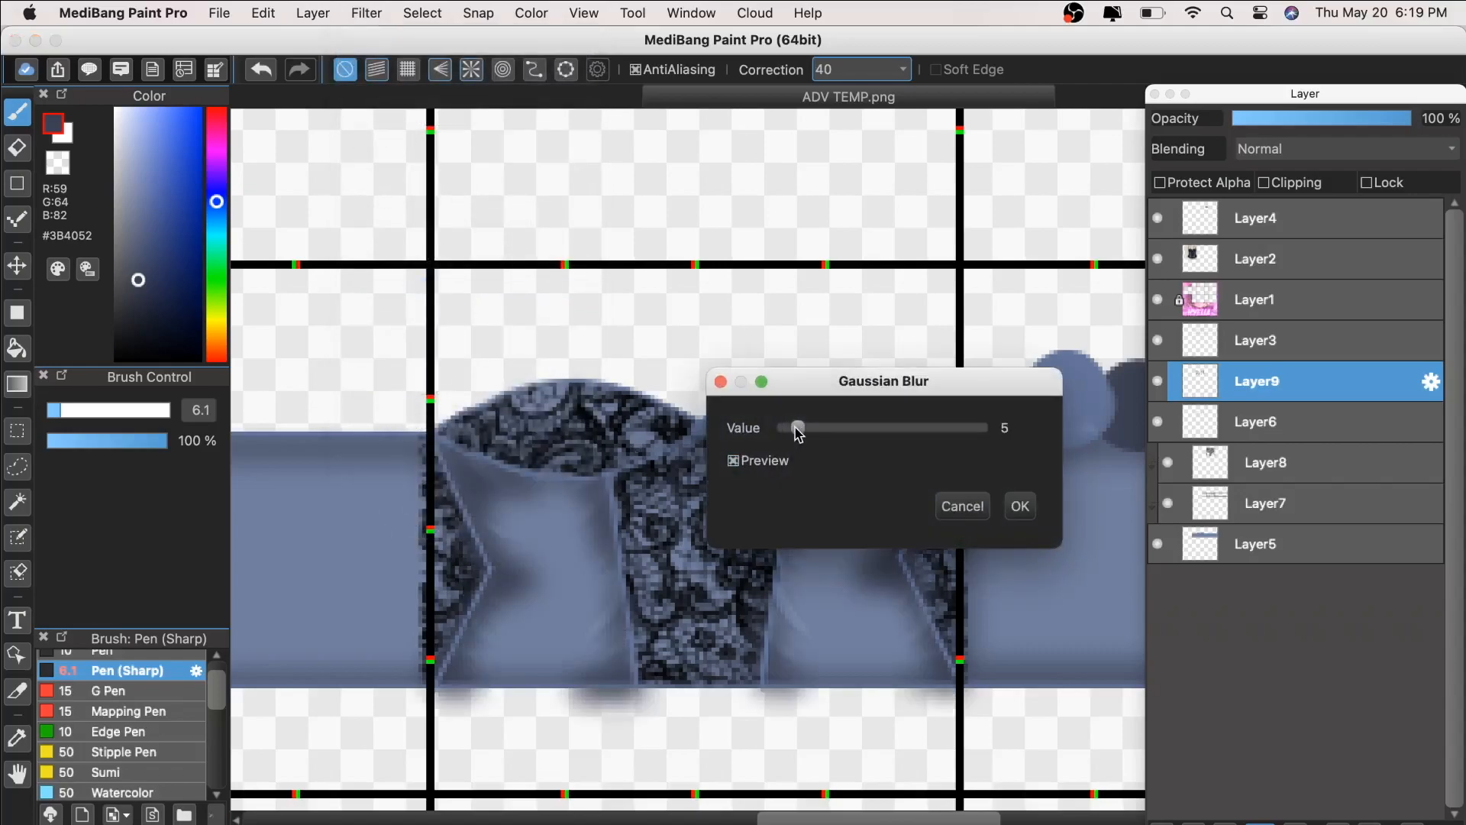
{"action": "left_click_drag", "start_coordinate": [795, 427], "coordinate": [795, 431]}
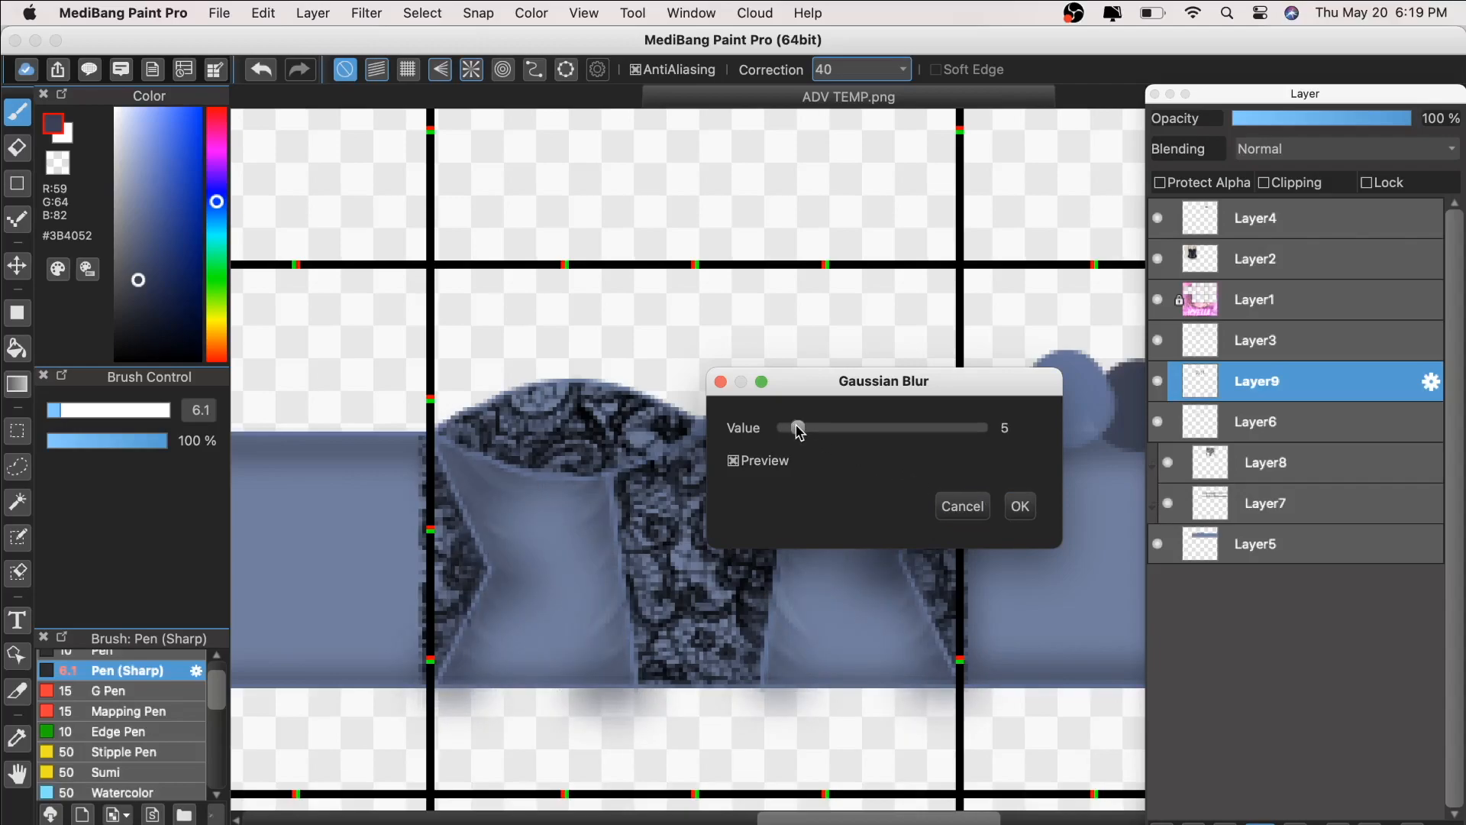
{"action": "left_click", "coordinate": [1020, 506]}
Step: Move Layer9 below Layer6 and turn on clipping so the blurred shading stays inside the corset shape
{"action": "scroll", "coordinate": [956, 453], "scroll_direction": "down", "scroll_amount": 5}
{"action": "scroll", "coordinate": [957, 453], "scroll_direction": "up", "scroll_amount": 2}
{"action": "scroll", "coordinate": [832, 515], "scroll_direction": "down", "scroll_amount": 2}
{"action": "scroll", "coordinate": [595, 759], "scroll_direction": "up", "scroll_amount": 2}
{"action": "left_click", "coordinate": [17, 774]}
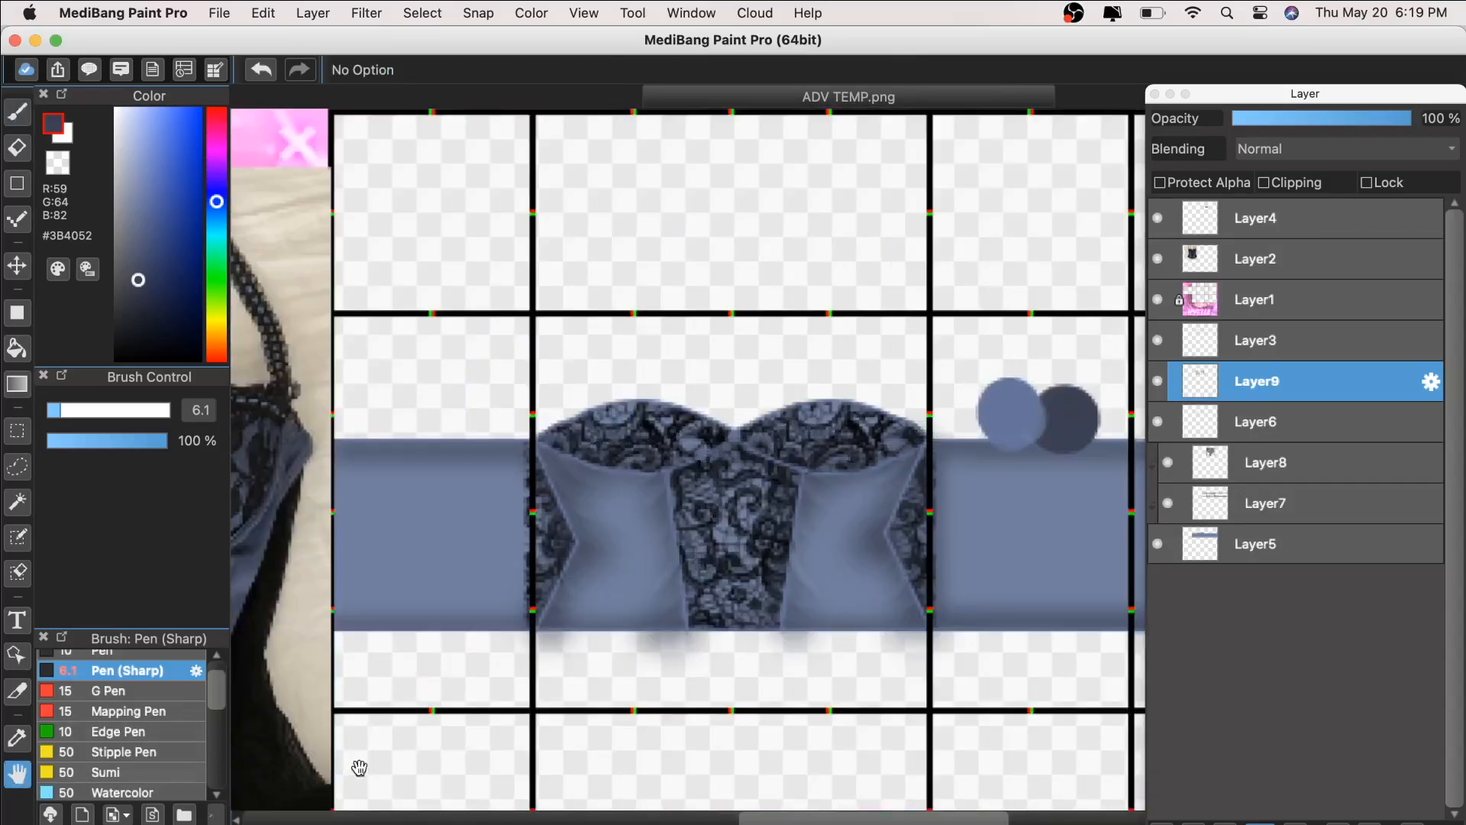
{"action": "scroll", "coordinate": [792, 726], "scroll_direction": "up", "scroll_amount": 5}
{"action": "left_click_drag", "start_coordinate": [1307, 391], "coordinate": [1302, 426]}
{"action": "left_click", "coordinate": [1296, 184]}
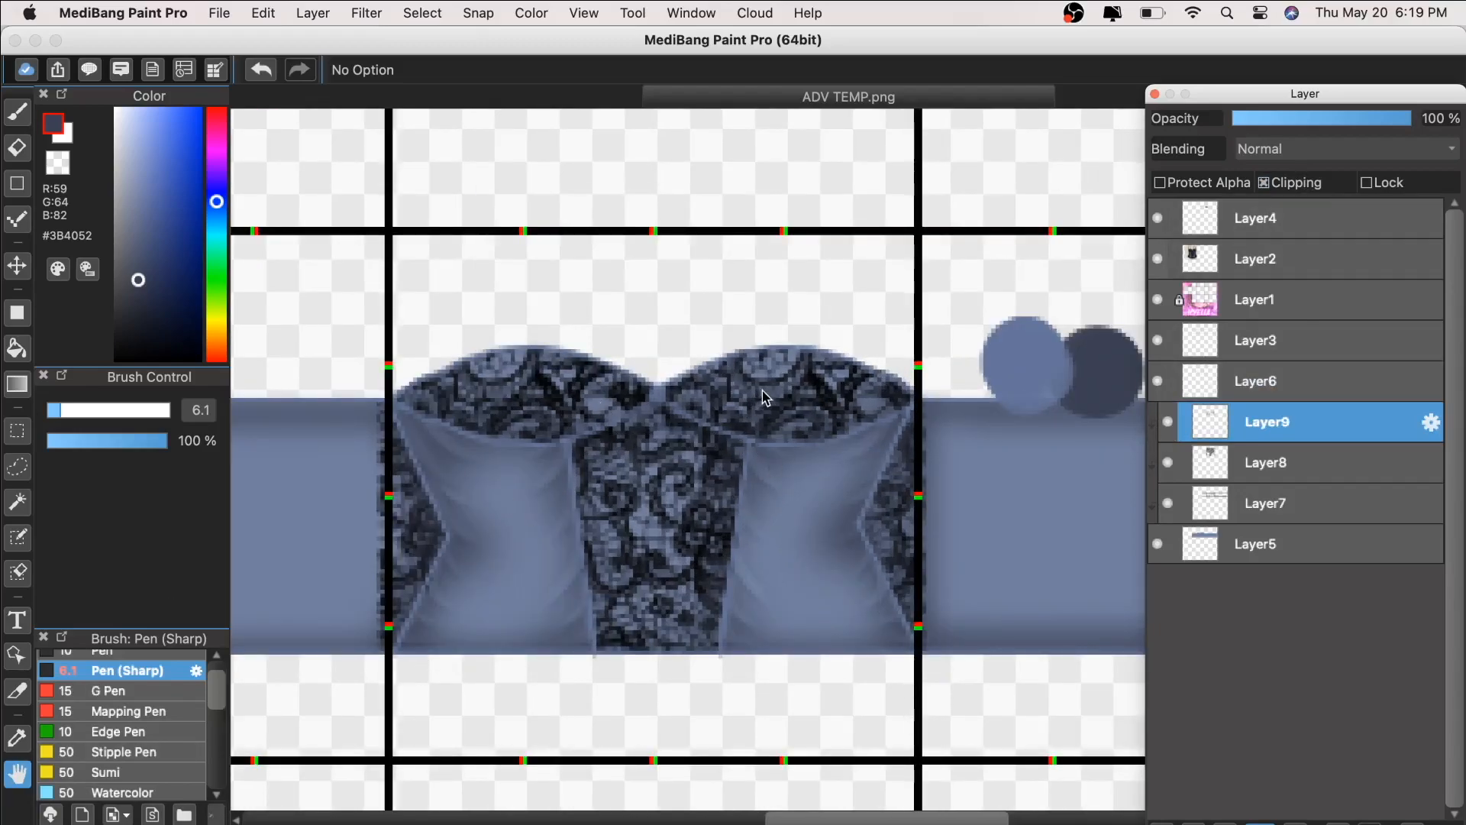
Step: Add a new layer directly above Layer3 and turn on clipping for it
{"action": "left_click", "coordinate": [1290, 356]}
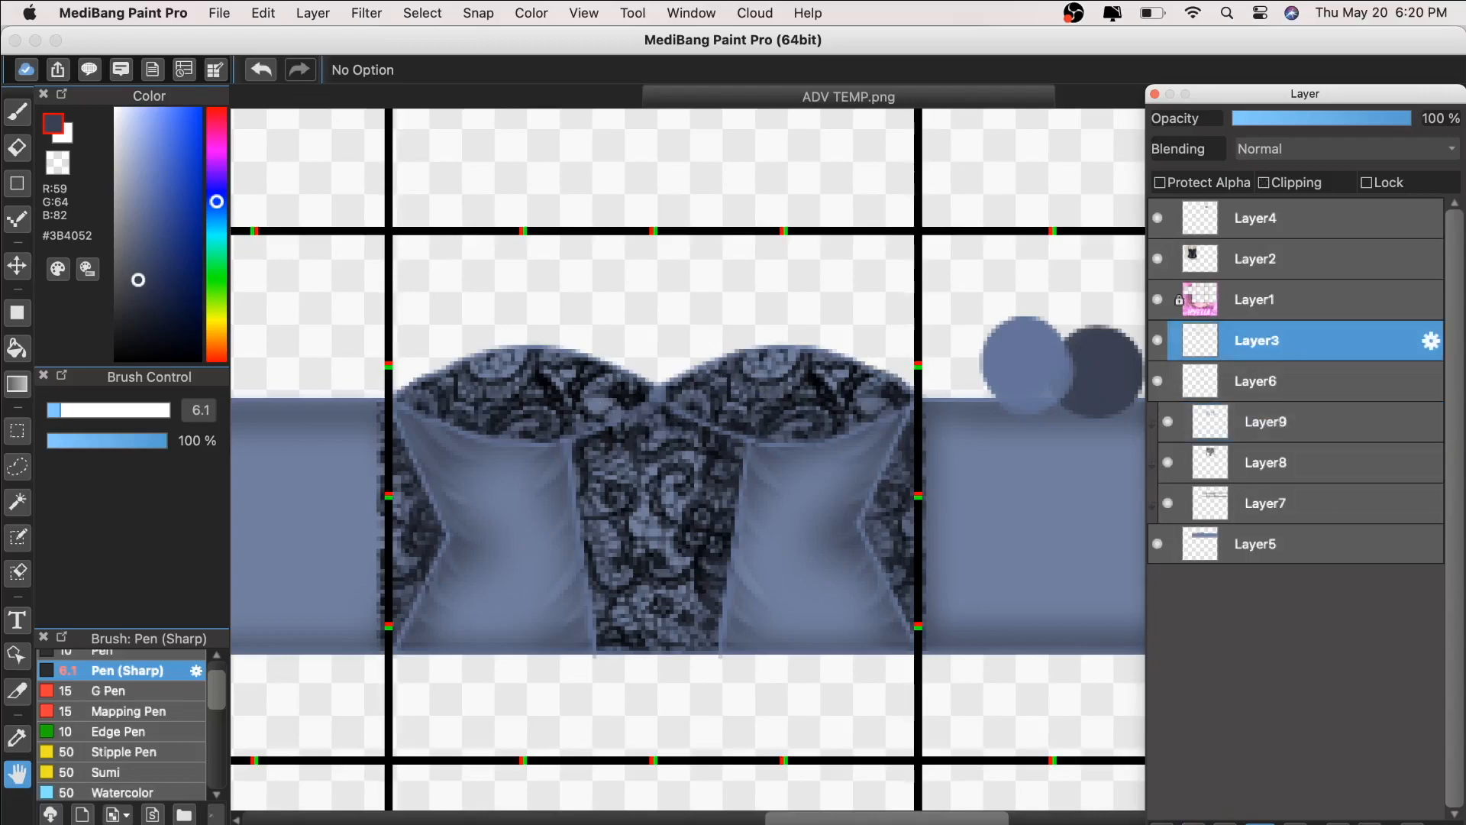
{"action": "key", "text": "super+shift+n"}
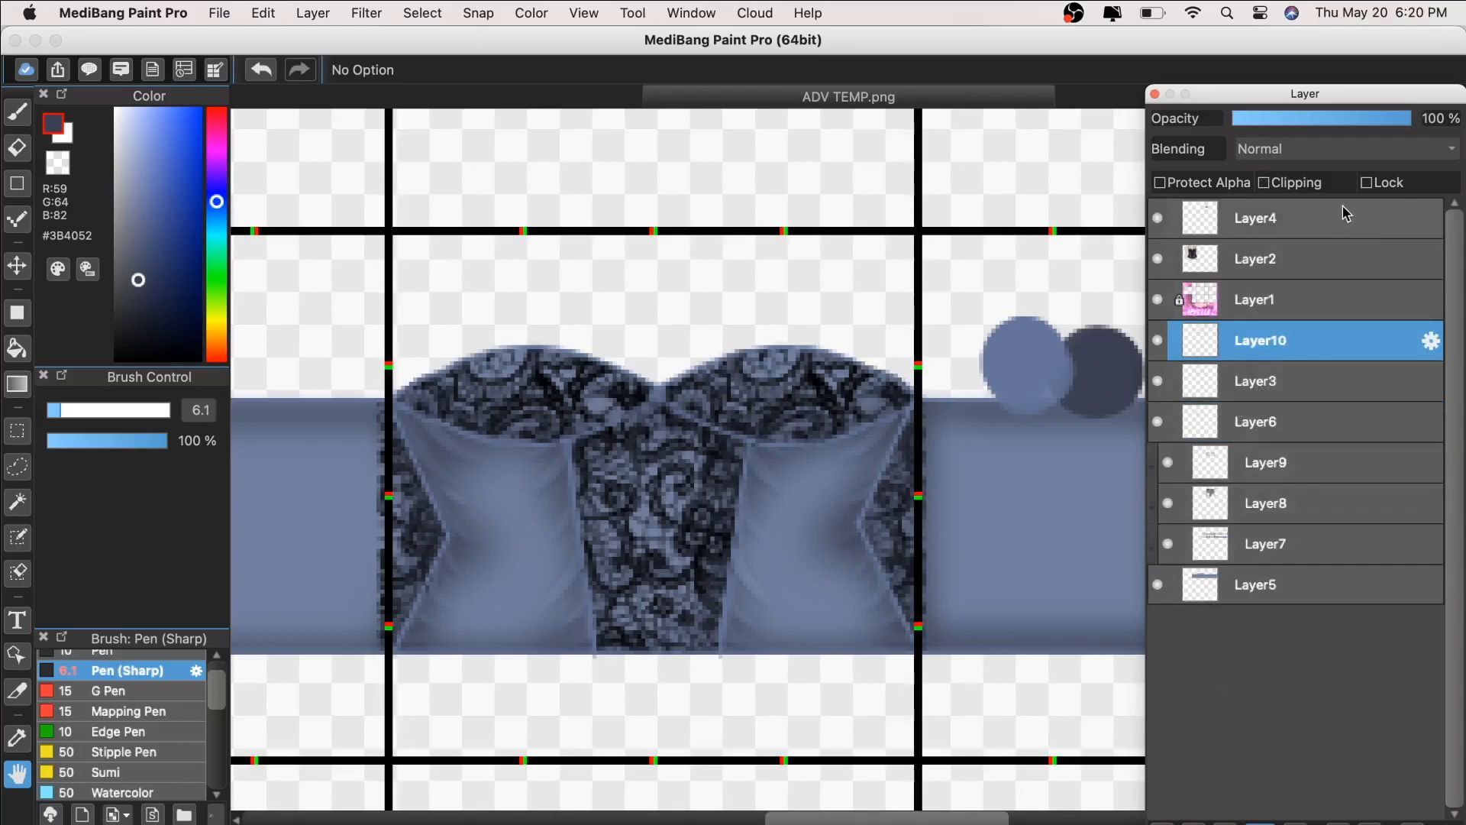
{"action": "left_click", "coordinate": [1295, 183]}
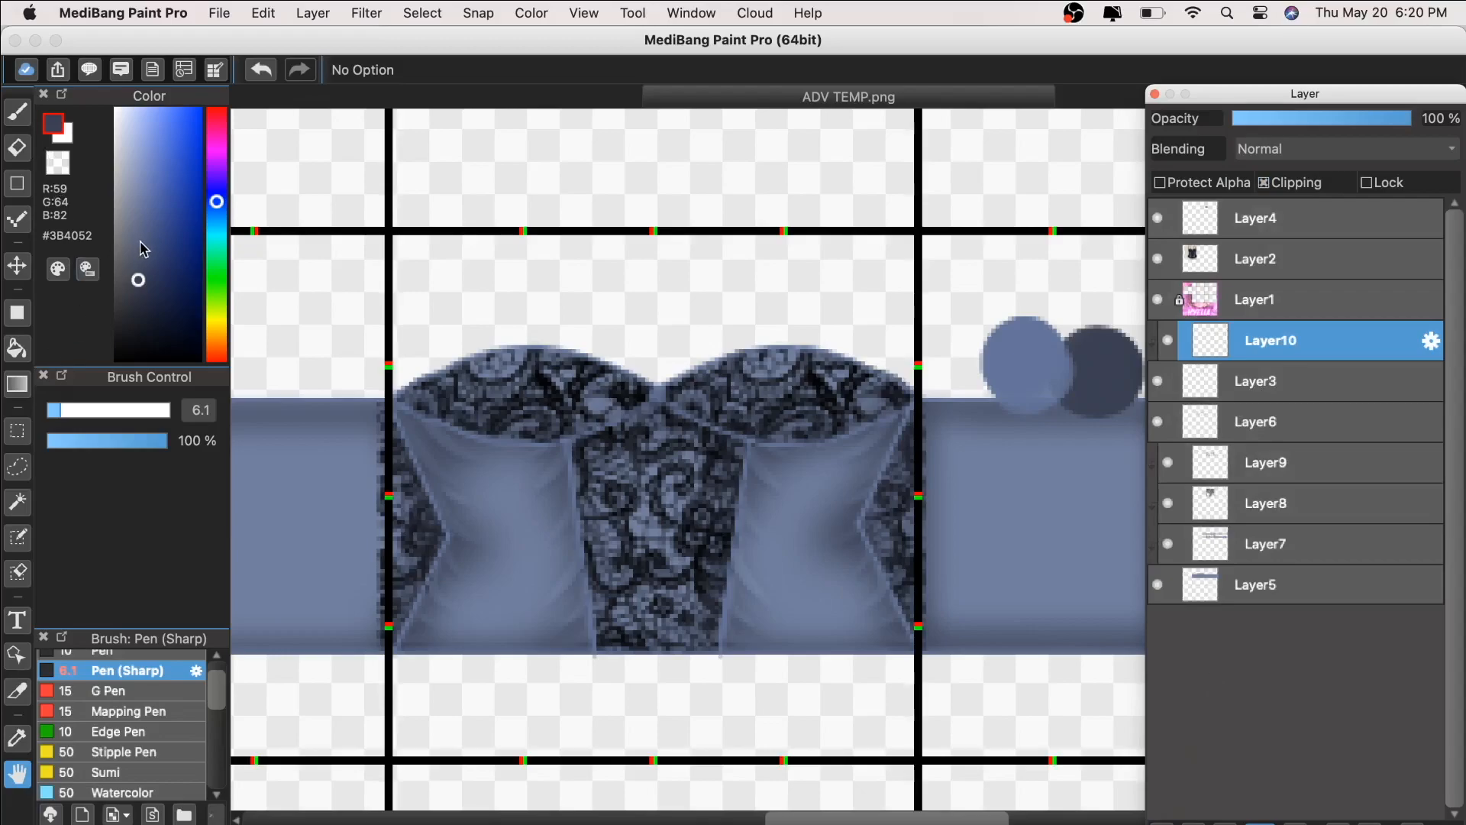
Step: Outline the top edge of the left cup in black #000000 with the Pen (Sharp) at width 8.9
{"action": "left_click_drag", "start_coordinate": [142, 249], "coordinate": [40, 519]}
{"action": "left_click", "coordinate": [67, 412]}
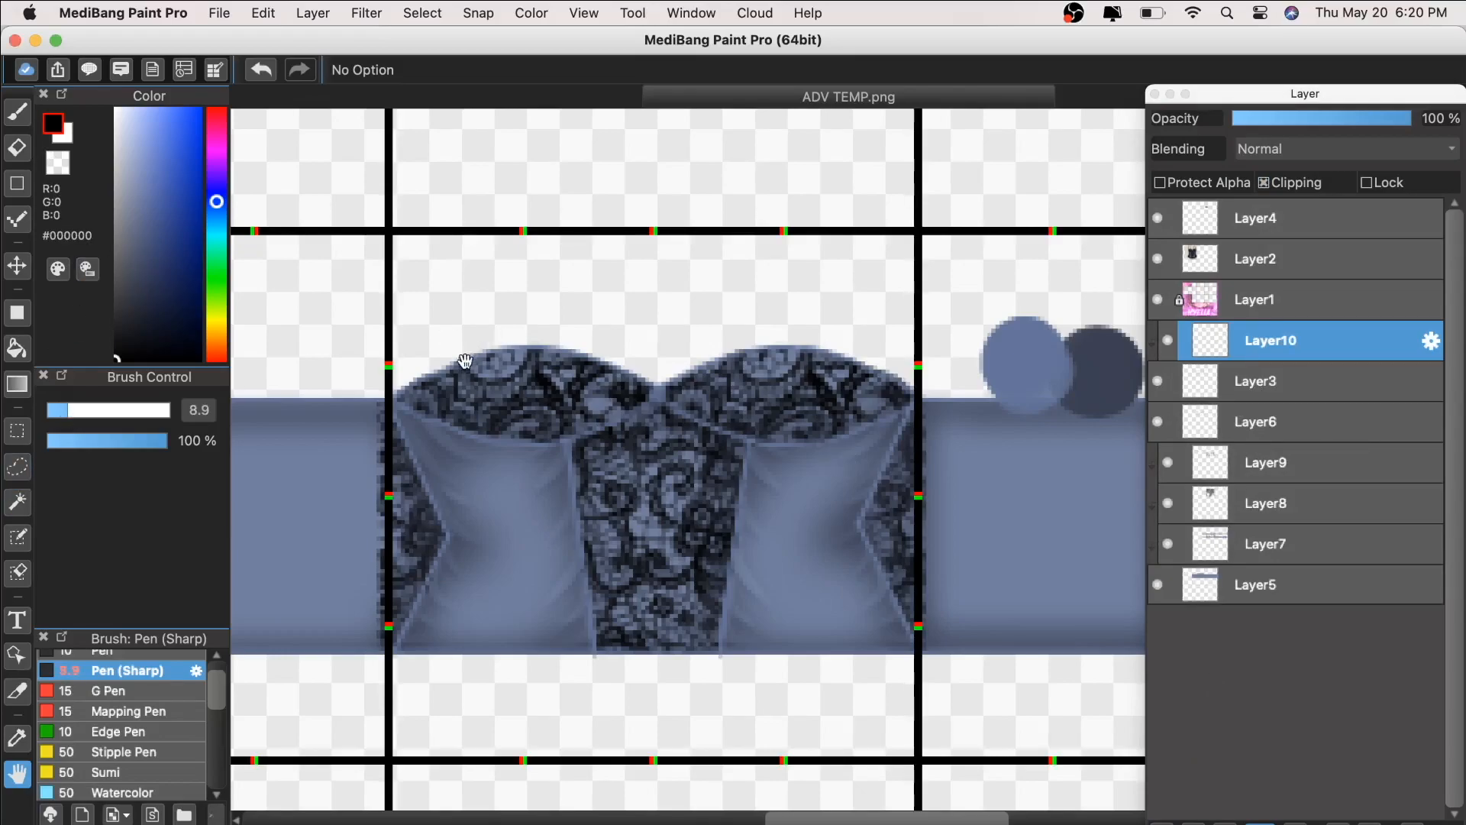
{"action": "left_click", "coordinate": [18, 112]}
{"action": "mouse_move", "coordinate": [451, 365]}
{"action": "left_mouse_down"}
{"action": "mouse_move", "coordinate": [511, 351]}
{"action": "mouse_move", "coordinate": [462, 356]}
{"action": "mouse_move", "coordinate": [569, 340]}
{"action": "mouse_move", "coordinate": [642, 373]}
{"action": "left_mouse_up"}
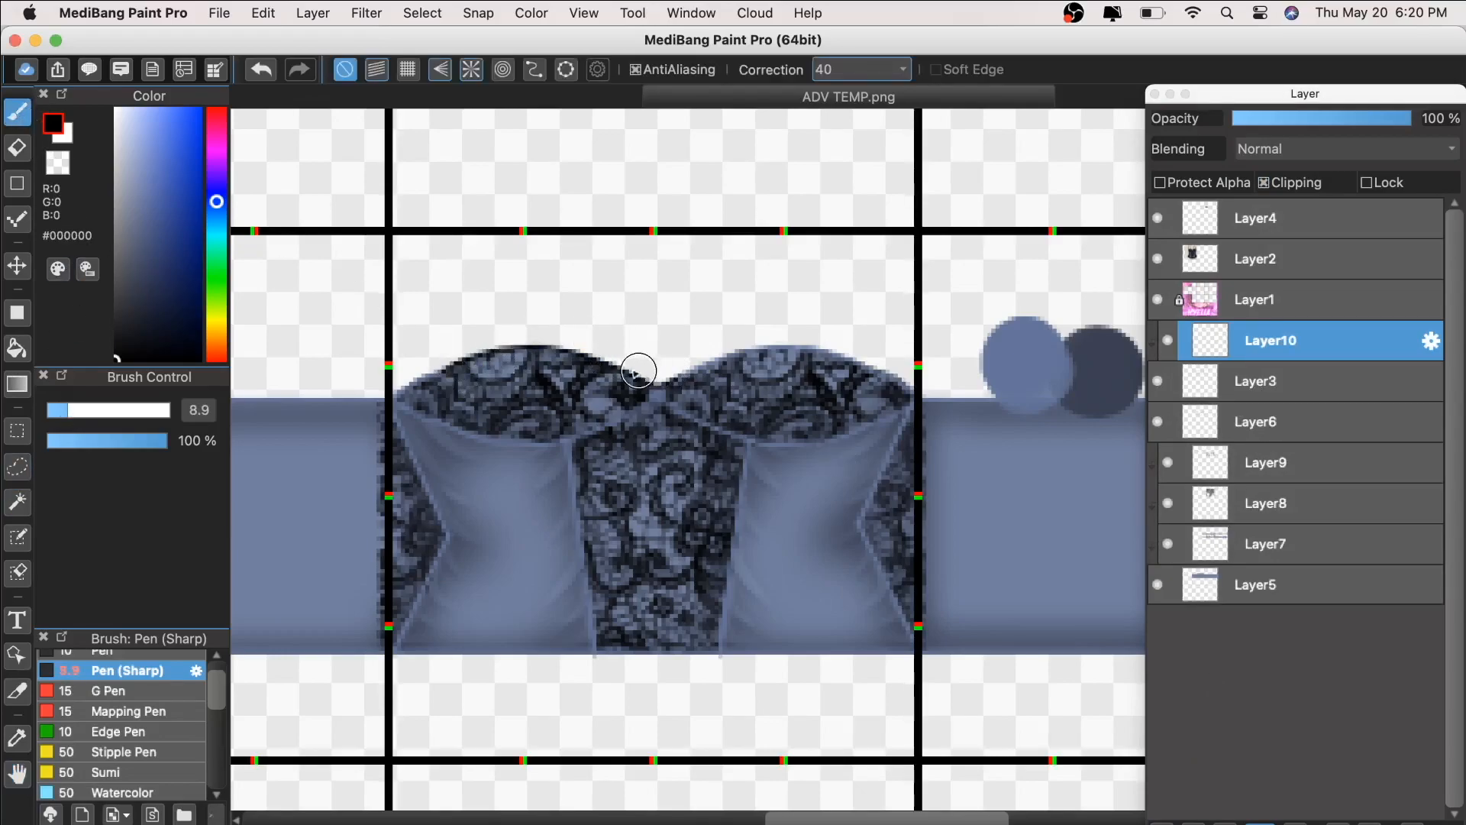
{"action": "left_click_drag", "start_coordinate": [417, 390], "coordinate": [455, 365]}
{"action": "left_click", "coordinate": [196, 670]}
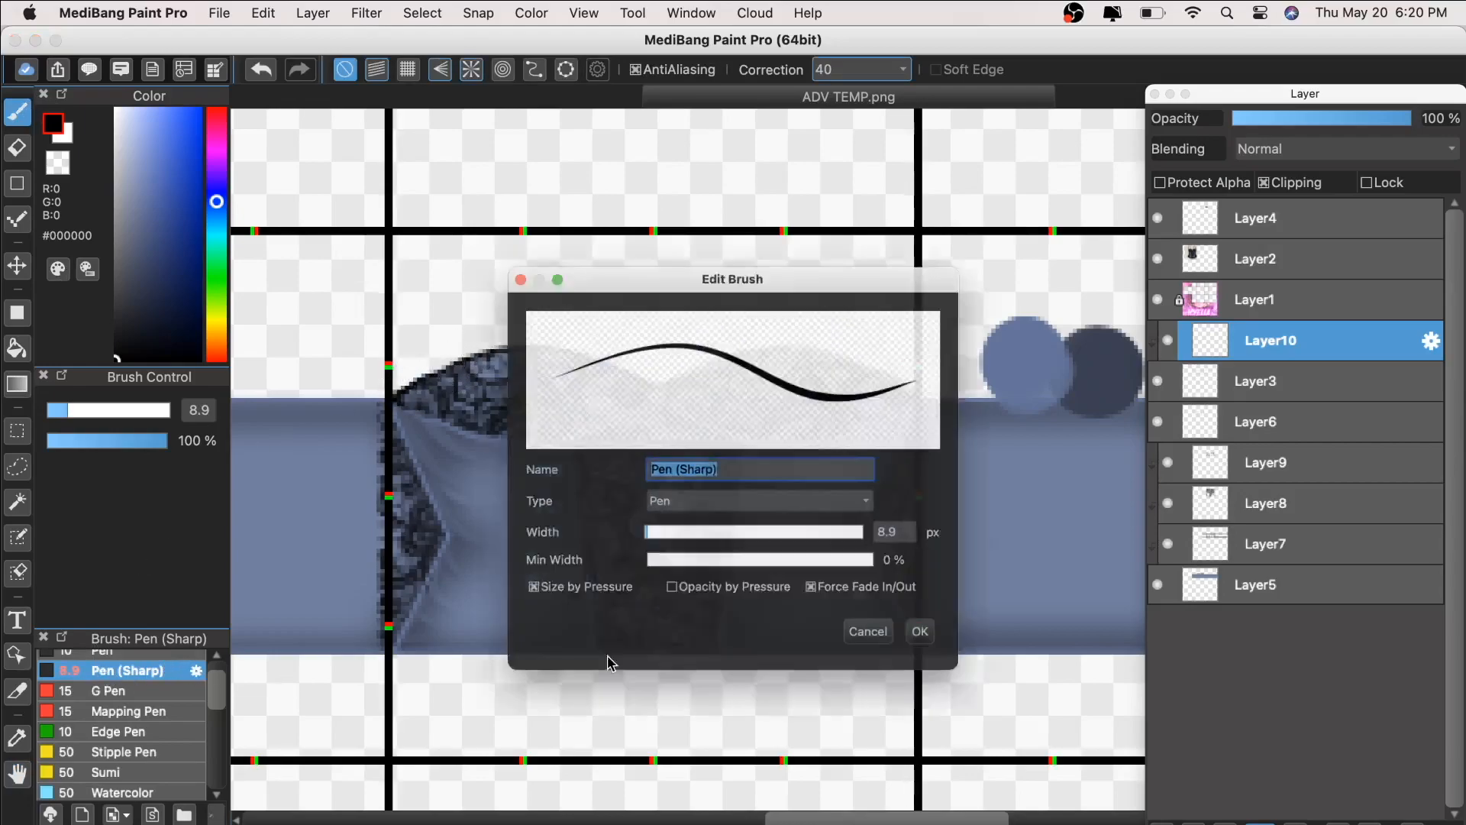
{"action": "left_click", "coordinate": [941, 647]}
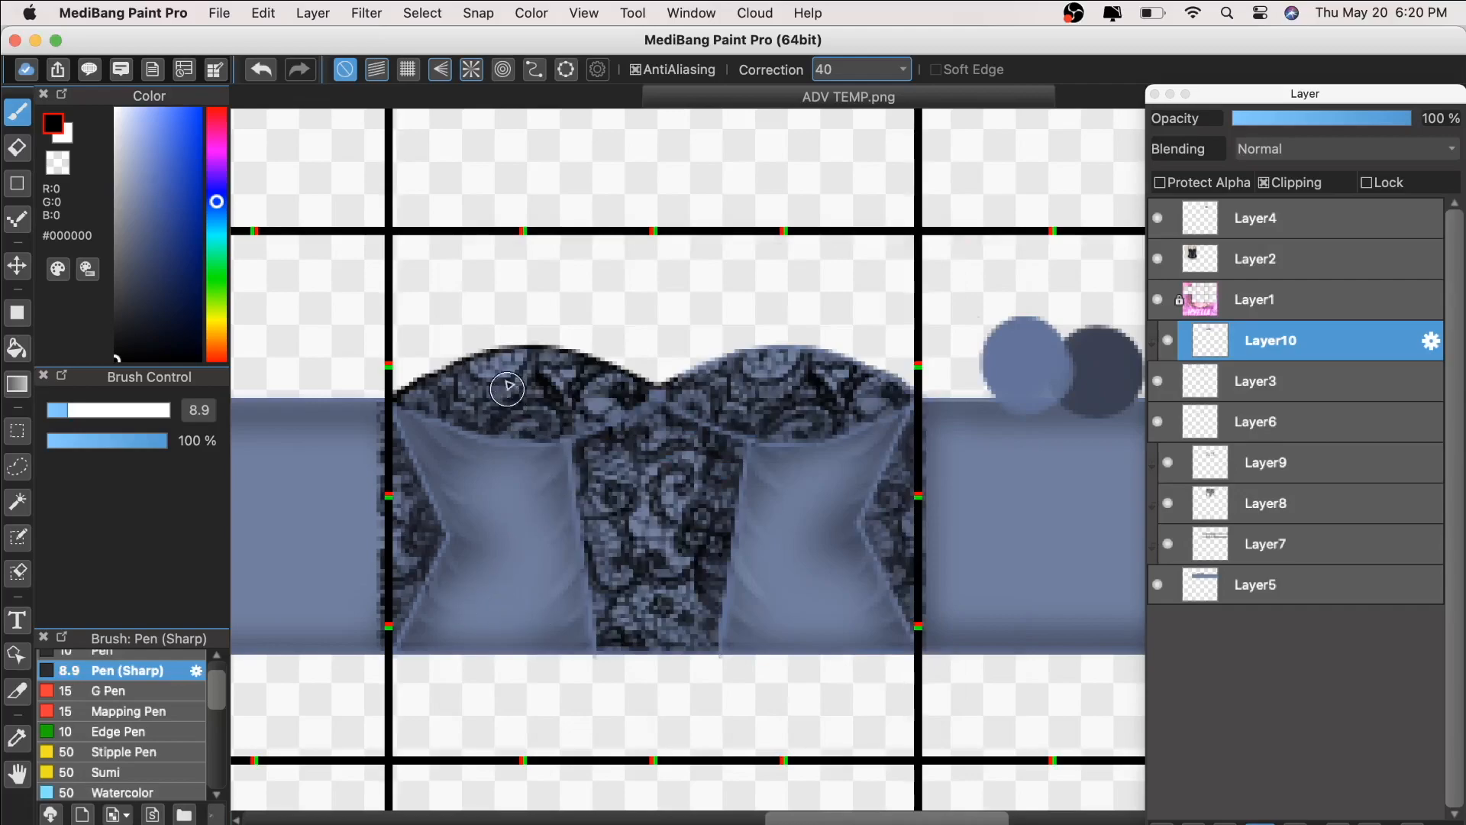
Step: Outline the left cup's lower edge and the whole right cup in black
{"action": "mouse_move", "coordinate": [632, 394]}
{"action": "left_mouse_down"}
{"action": "mouse_move", "coordinate": [611, 416]}
{"action": "mouse_move", "coordinate": [519, 443]}
{"action": "mouse_move", "coordinate": [419, 416]}
{"action": "mouse_move", "coordinate": [426, 403]}
{"action": "left_mouse_up"}
{"action": "mouse_move", "coordinate": [662, 394]}
{"action": "left_mouse_down"}
{"action": "mouse_move", "coordinate": [800, 429]}
{"action": "mouse_move", "coordinate": [891, 417]}
{"action": "mouse_move", "coordinate": [920, 397]}
{"action": "mouse_move", "coordinate": [907, 378]}
{"action": "mouse_move", "coordinate": [804, 363]}
{"action": "mouse_move", "coordinate": [694, 371]}
{"action": "mouse_move", "coordinate": [656, 390]}
{"action": "left_mouse_up"}
{"action": "scroll", "coordinate": [868, 338], "scroll_direction": "down", "scroll_amount": 3}
{"action": "scroll", "coordinate": [868, 338], "scroll_direction": "down", "scroll_amount": 2}
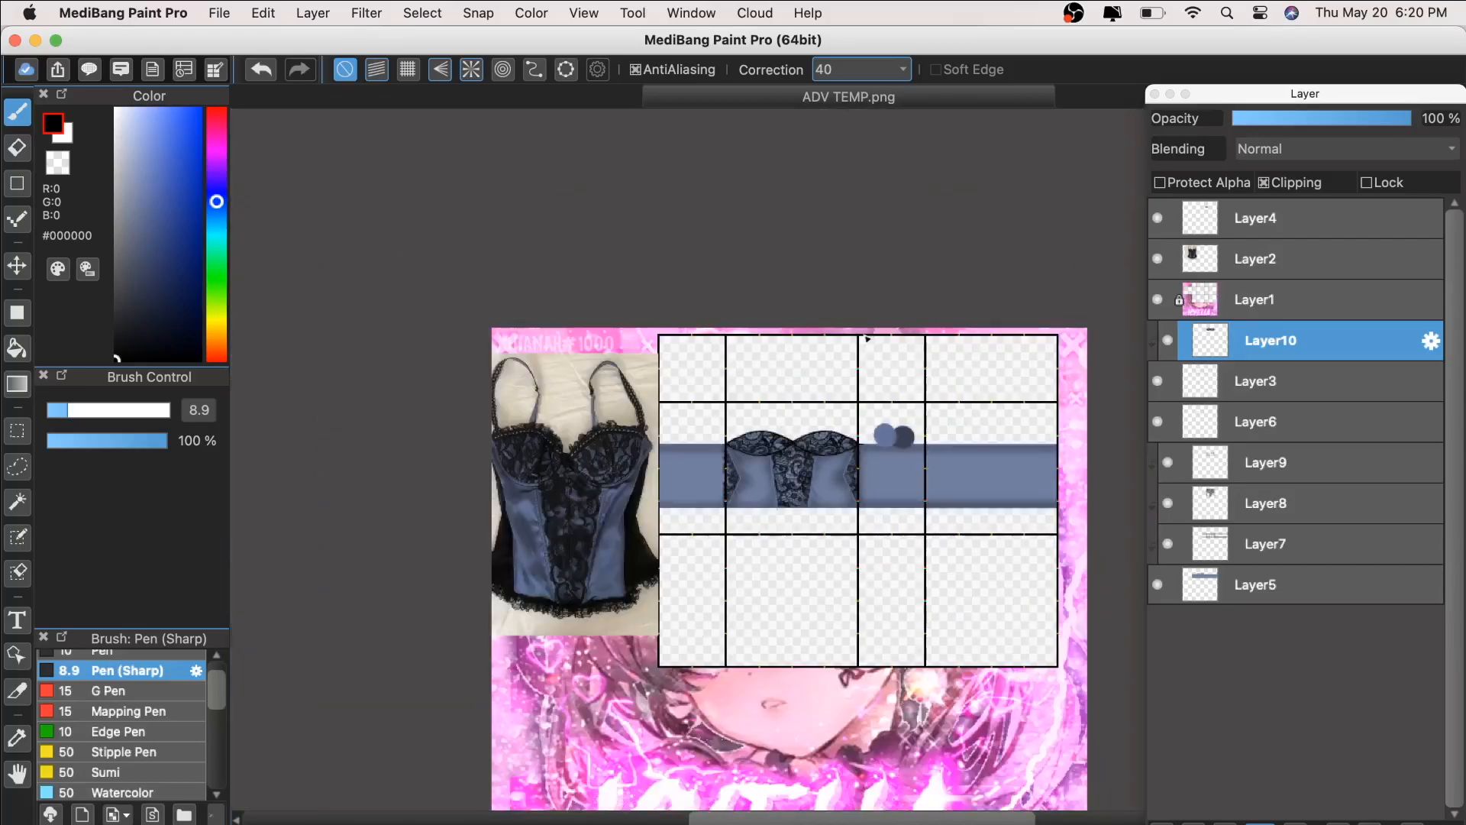
{"action": "scroll", "coordinate": [868, 338], "scroll_direction": "up", "scroll_amount": 5}
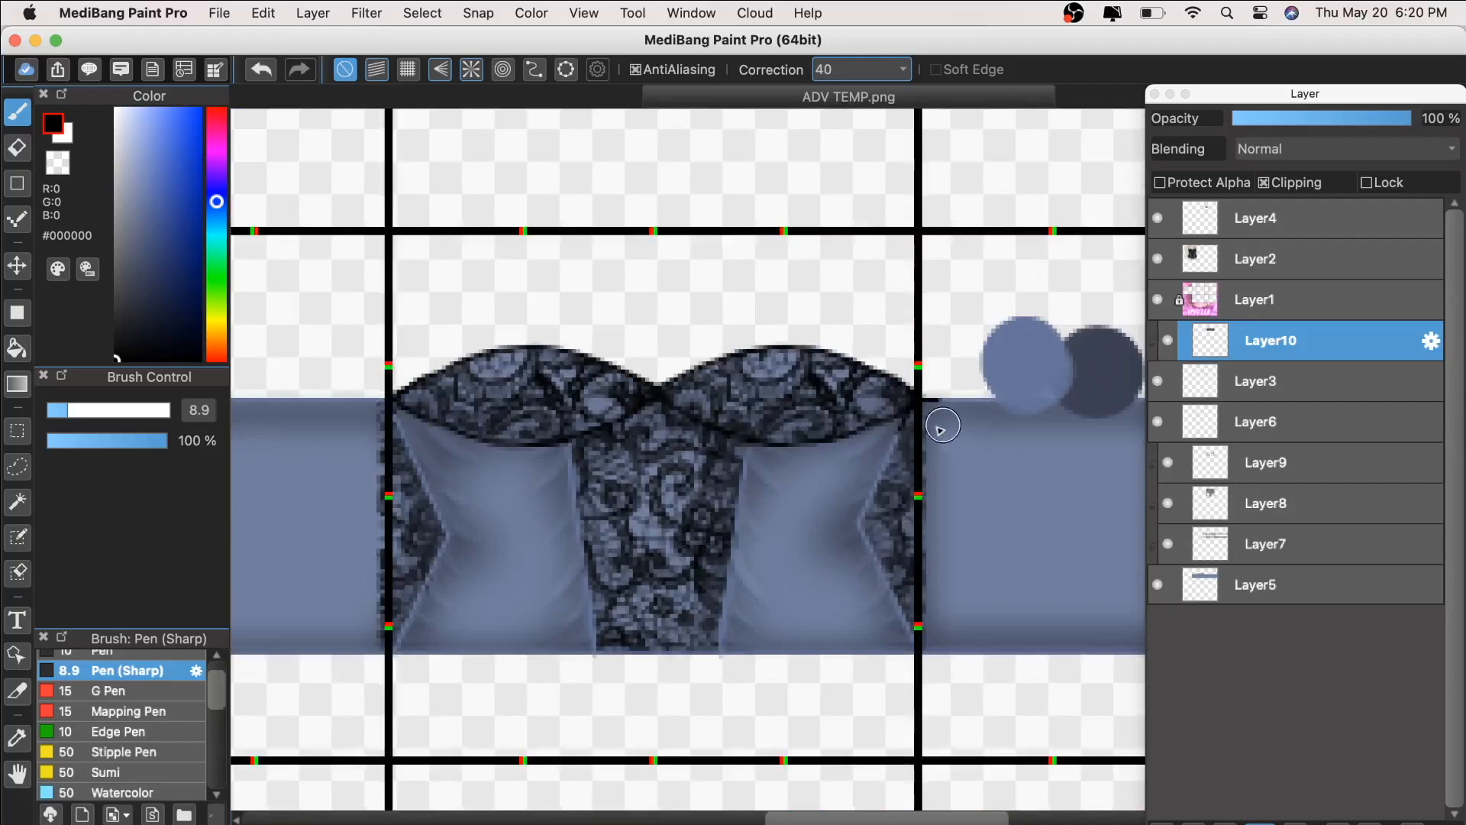
Step: Draw black outlines along the right outer seam and both side edges of the center lace panel
{"action": "left_click_drag", "start_coordinate": [908, 421], "coordinate": [871, 506]}
{"action": "left_click_drag", "start_coordinate": [893, 599], "coordinate": [920, 669]}
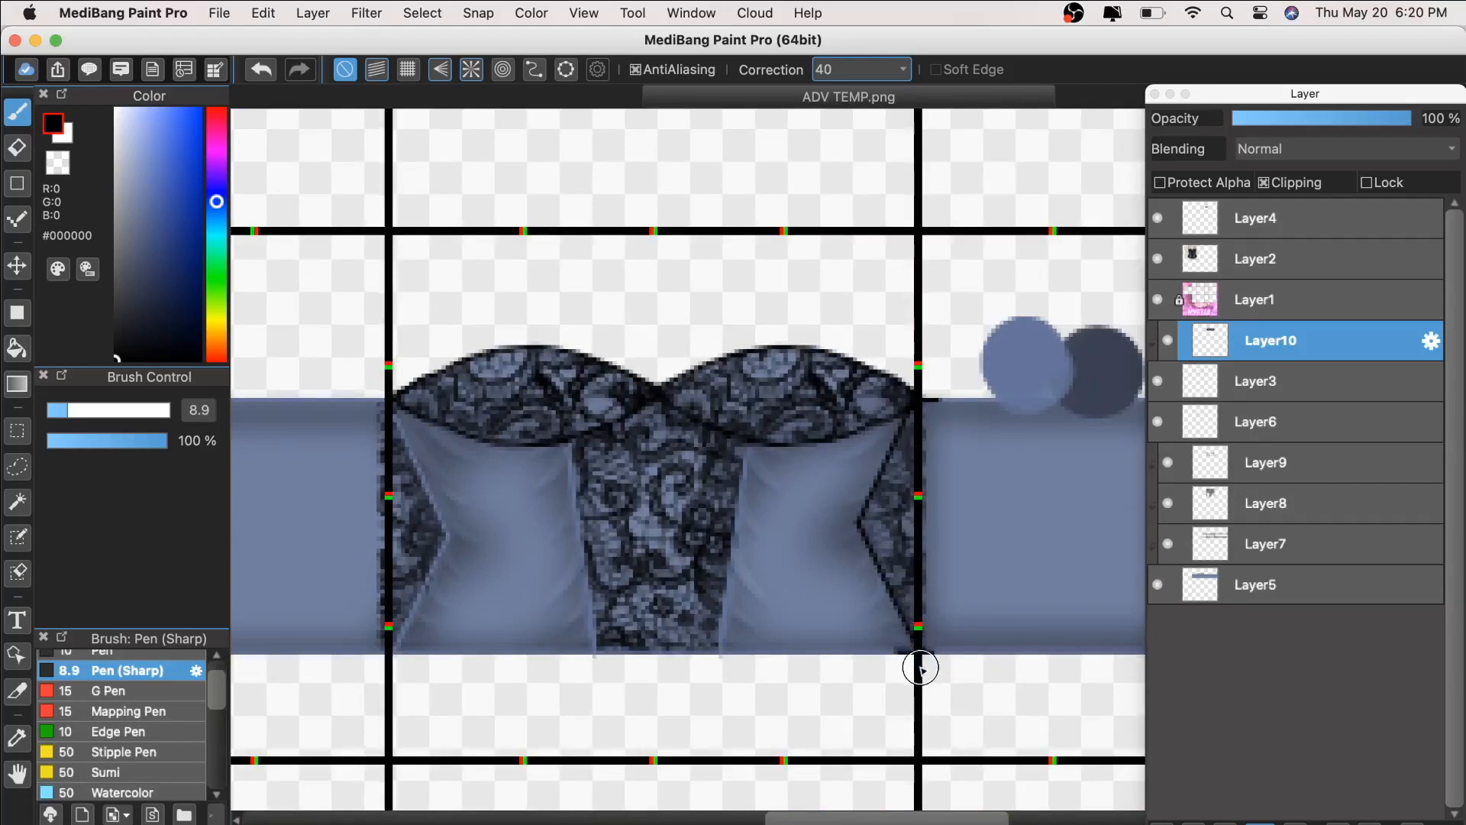
{"action": "left_click_drag", "start_coordinate": [572, 441], "coordinate": [615, 654]}
{"action": "left_click_drag", "start_coordinate": [721, 656], "coordinate": [740, 432]}
Step: Outline the left outer seam and the bottom of the center lace panel in black, undoing the stray bottom stroke
{"action": "mouse_move", "coordinate": [400, 439]}
{"action": "left_mouse_down"}
{"action": "mouse_move", "coordinate": [443, 513]}
{"action": "mouse_move", "coordinate": [391, 668]}
{"action": "mouse_move", "coordinate": [746, 656]}
{"action": "left_mouse_up"}
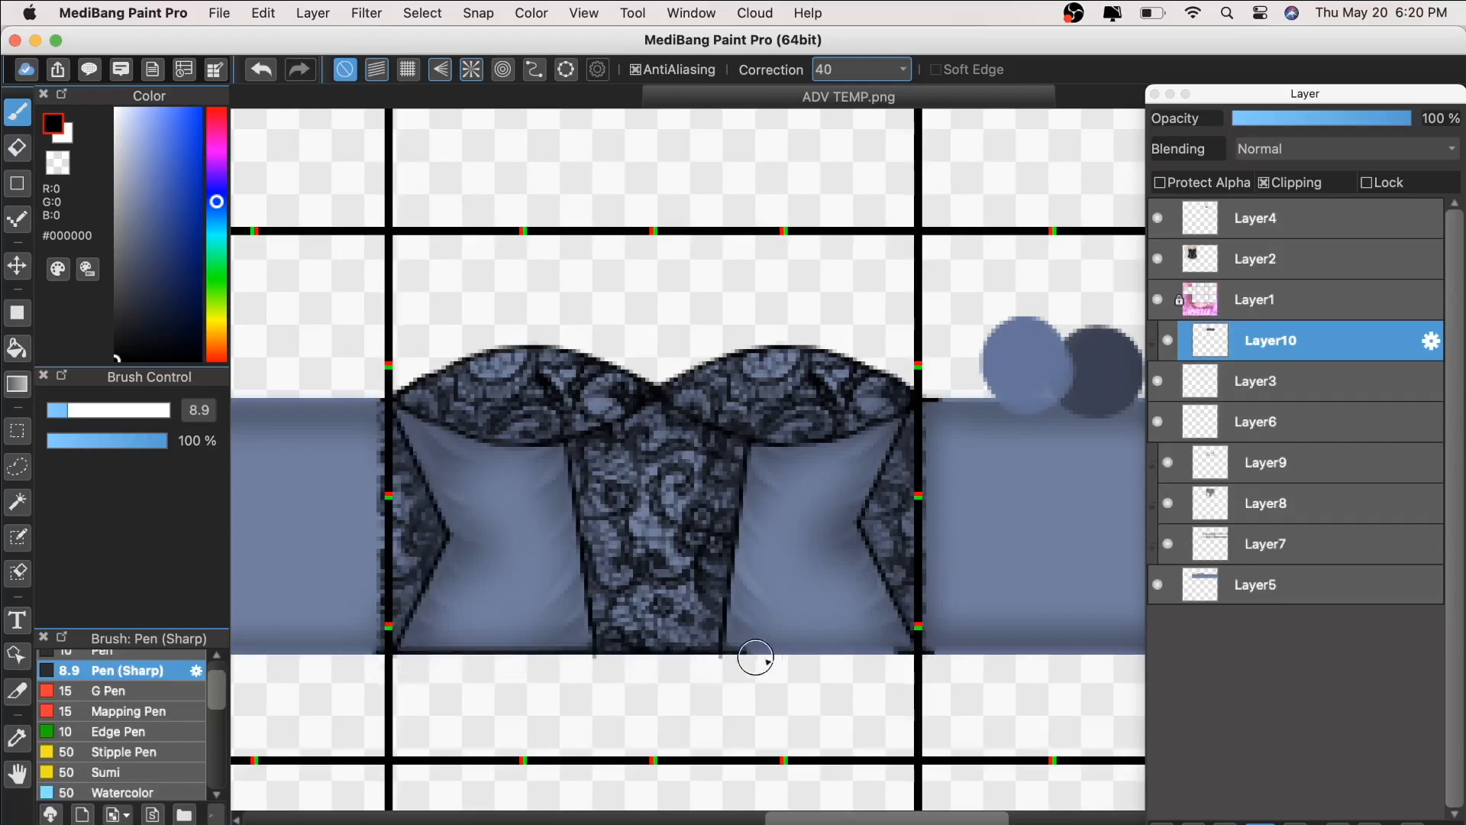
{"action": "key", "text": "super+z"}
{"action": "mouse_move", "coordinate": [400, 645]}
{"action": "left_mouse_down"}
{"action": "mouse_move", "coordinate": [439, 521]}
{"action": "mouse_move", "coordinate": [379, 390]}
{"action": "left_mouse_up"}
{"action": "key", "text": "super+minus"}
{"action": "key", "text": "super+plus"}
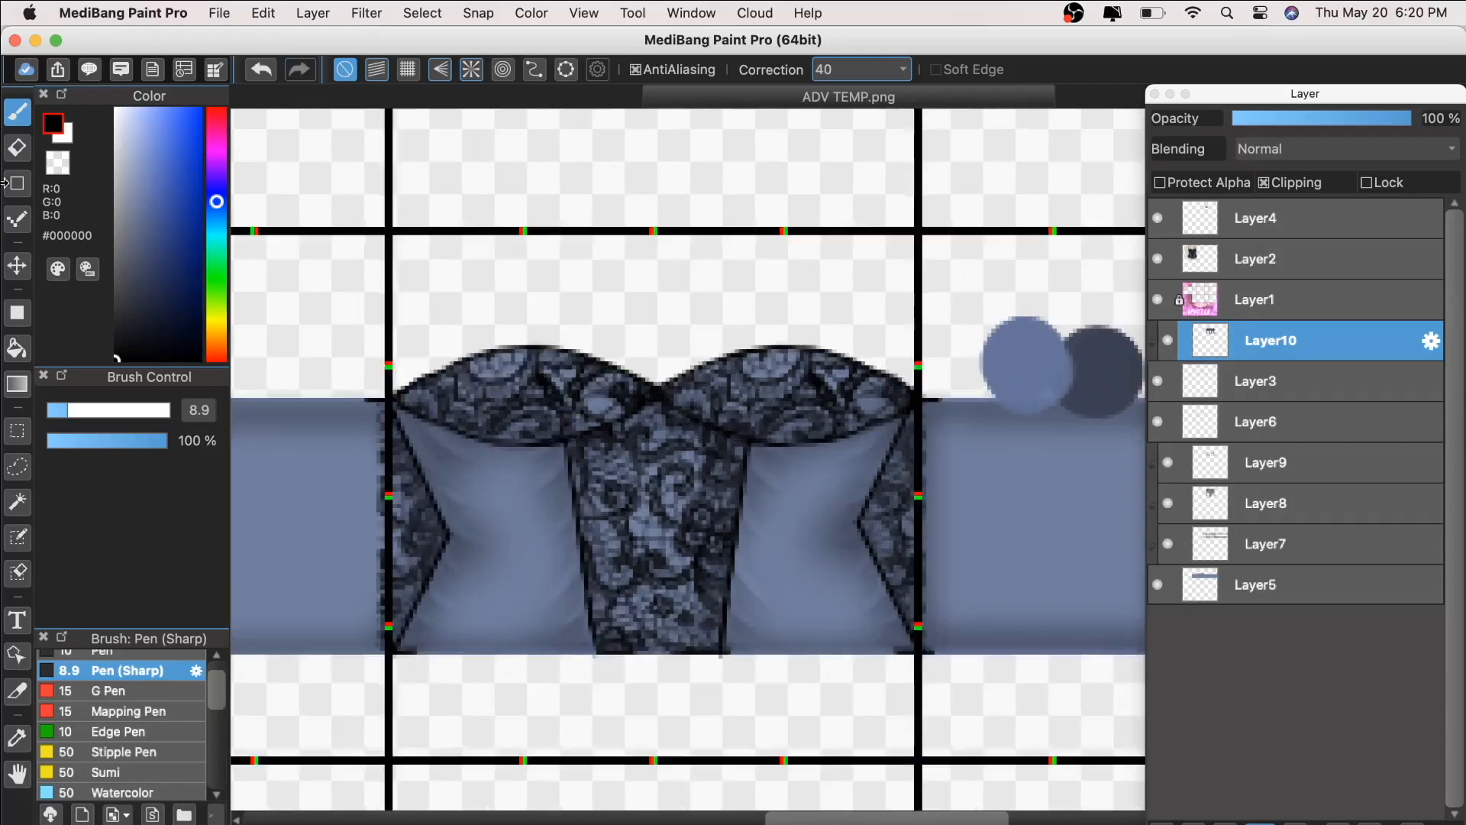
Step: Compare the black outlines and shading of the corset with the reference photo
{"action": "key", "text": "e"}
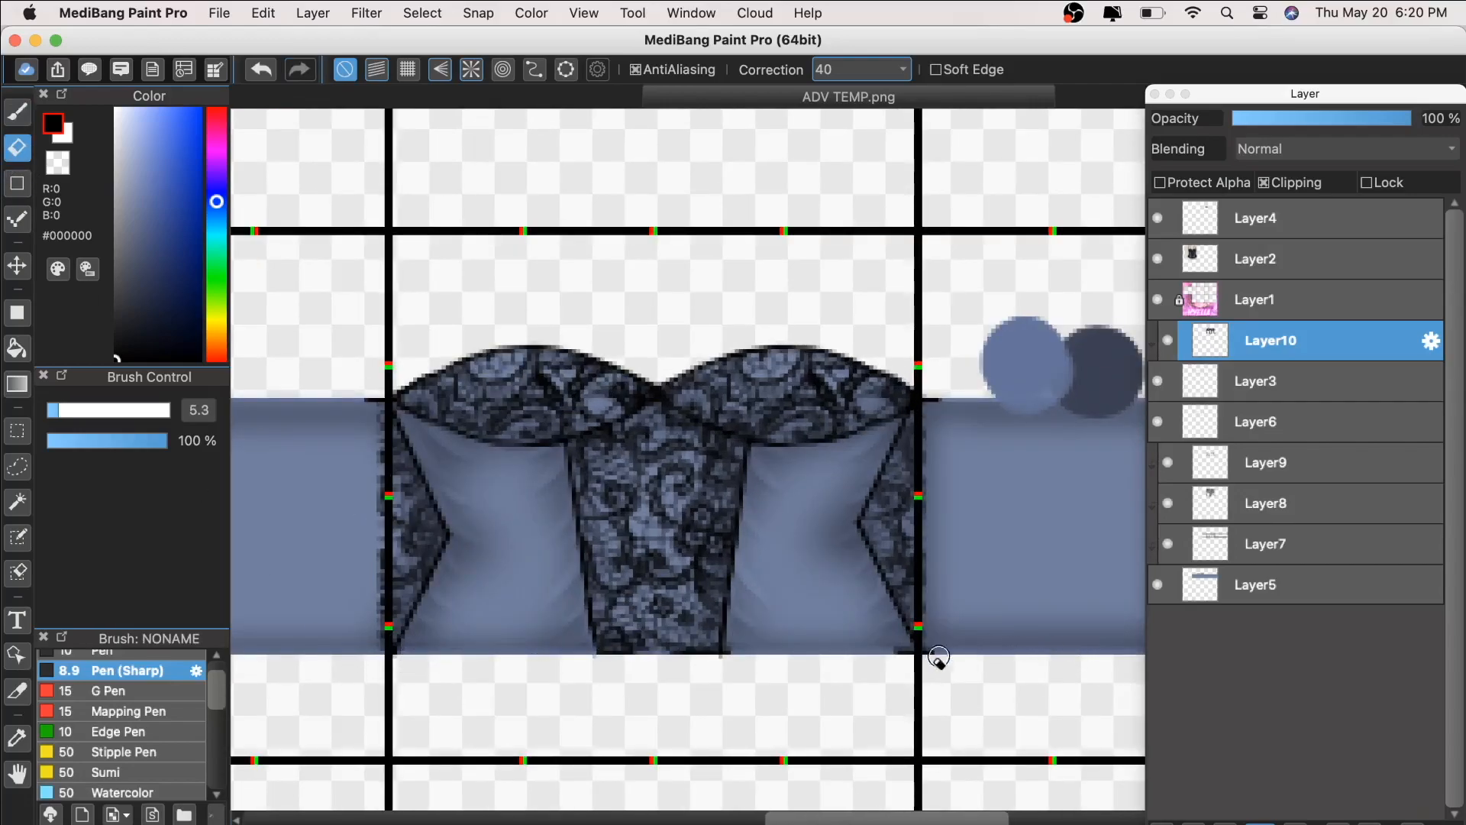
{"action": "key", "text": "super+minus"}
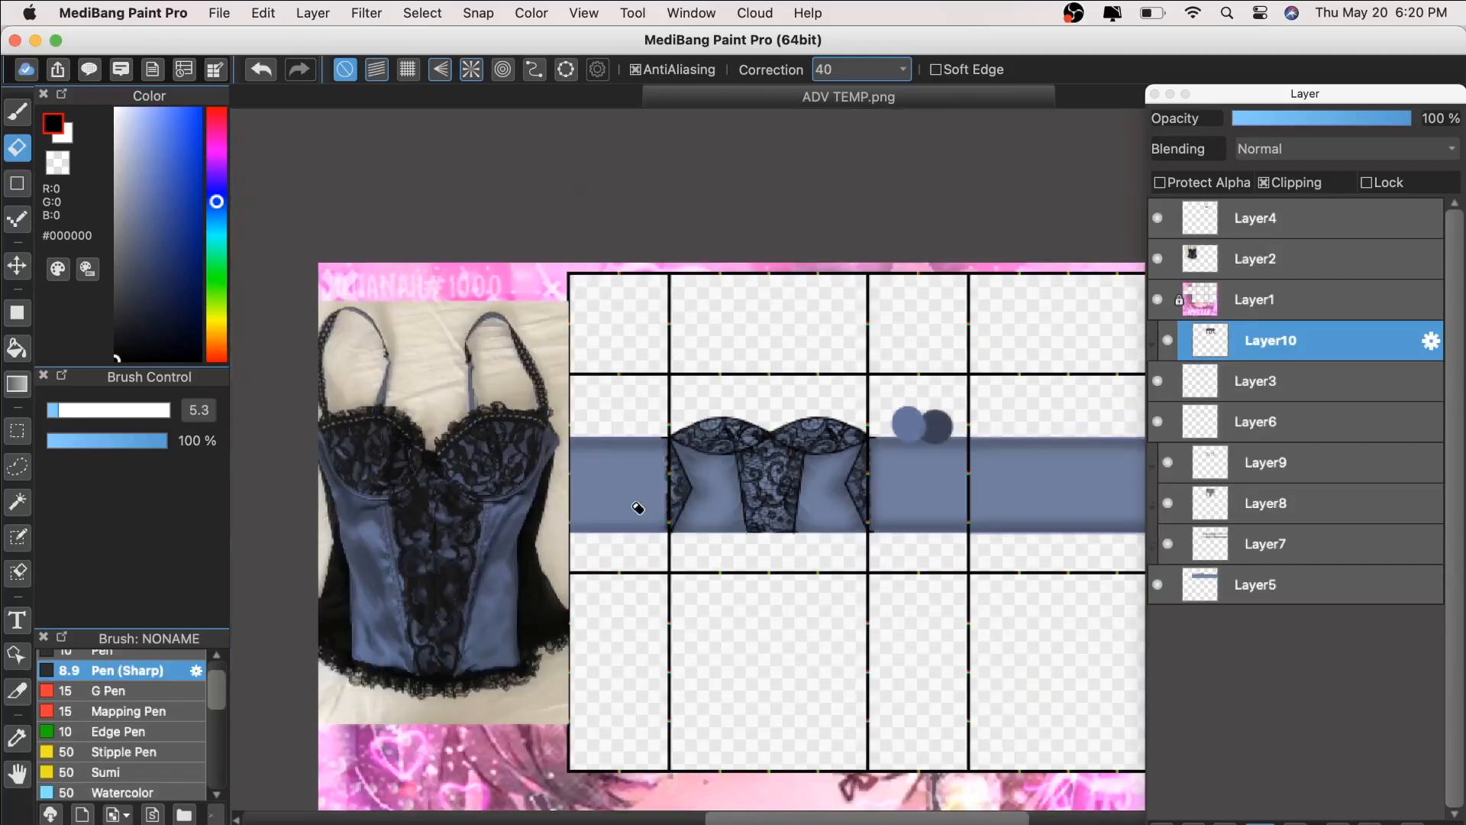
{"action": "key", "text": "super+plus"}
{"action": "key", "text": "super+plus"}
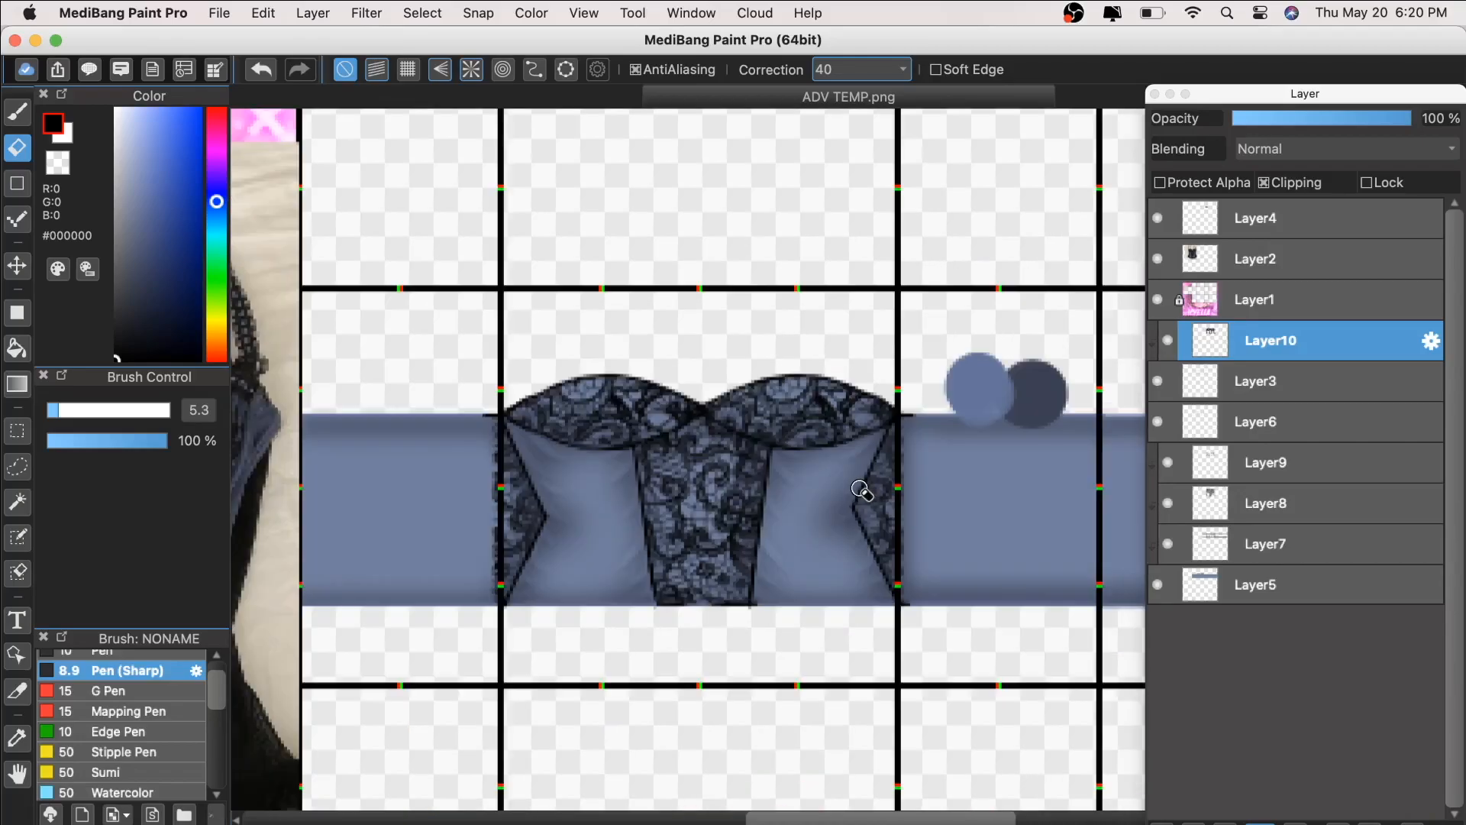
{"action": "key", "text": "super+minus"}
{"action": "key", "text": "super+minus"}
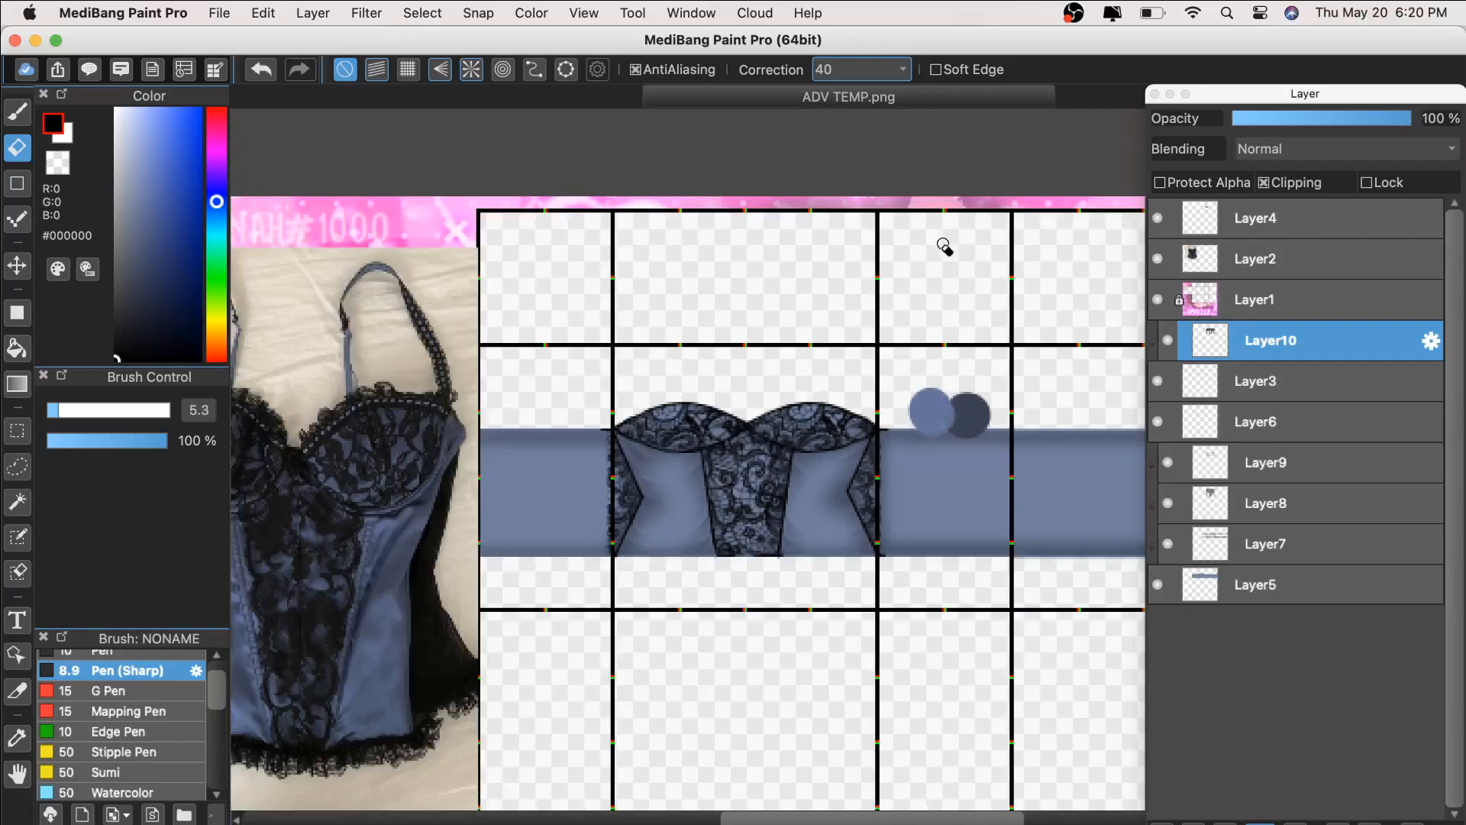
{"action": "key", "text": "super+minus"}
{"action": "key", "text": "super+minus"}
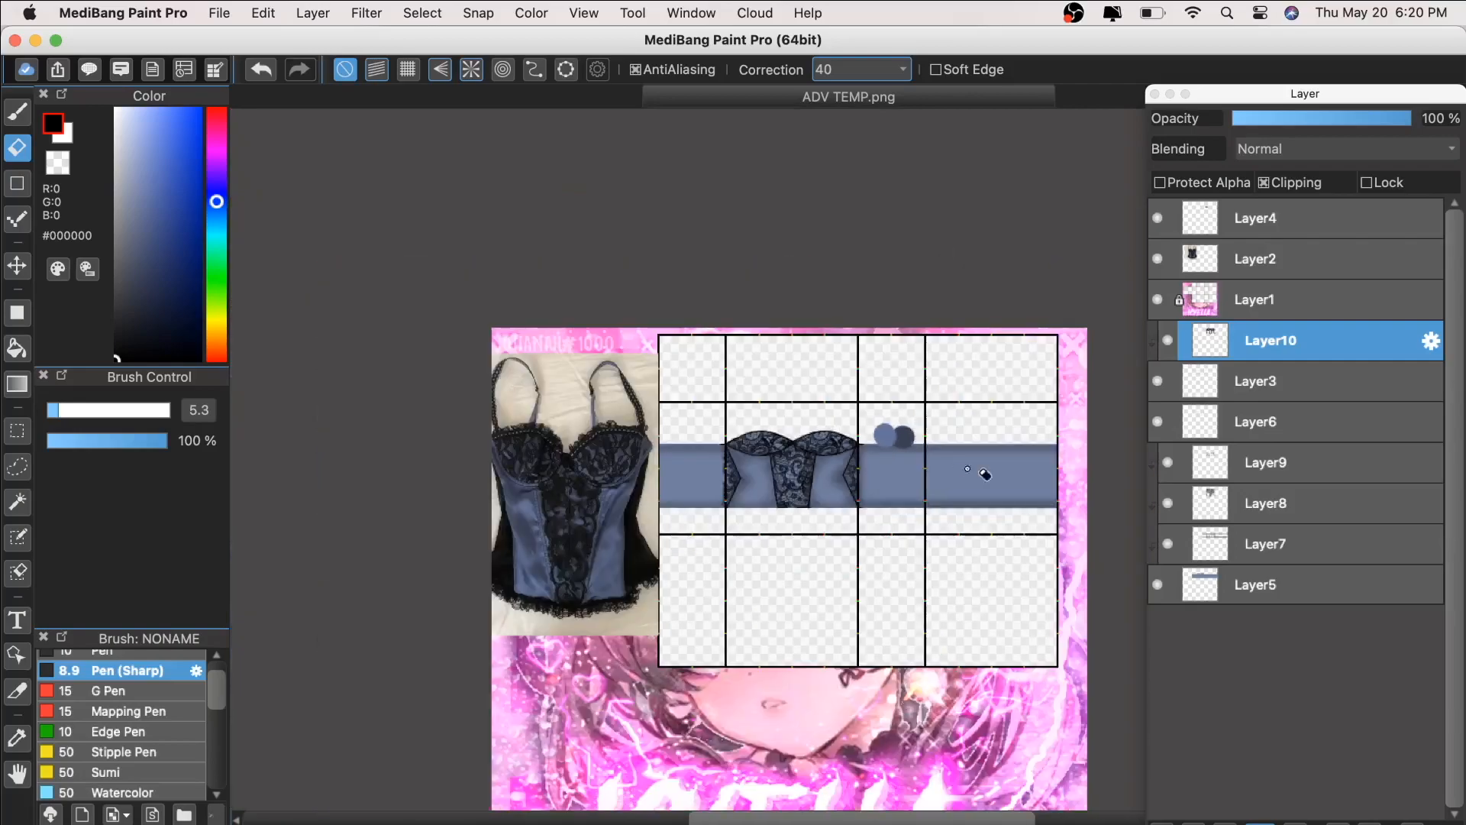
{"action": "key", "text": "super+plus"}
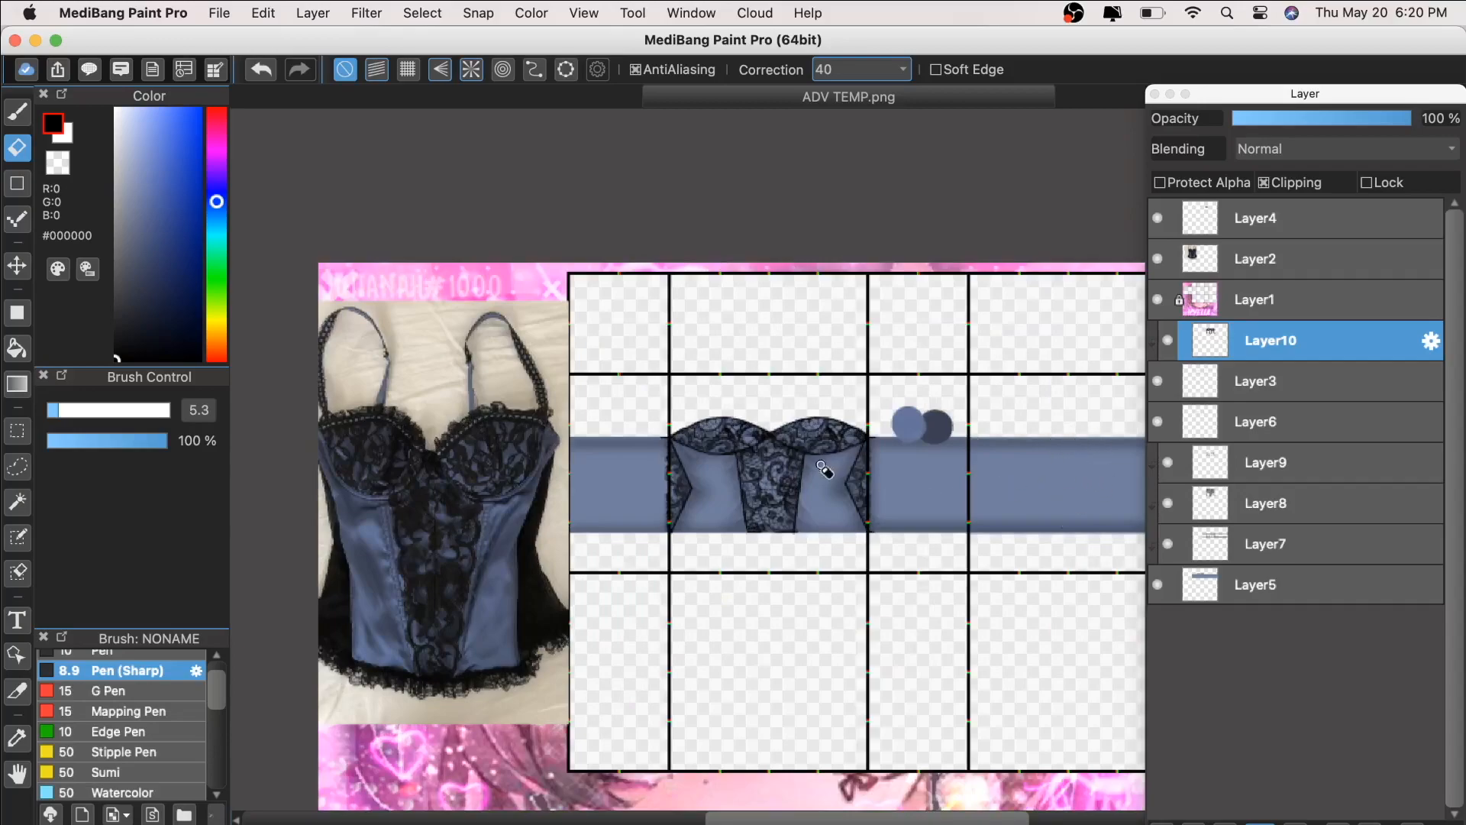
{"action": "key", "text": "super+plus"}
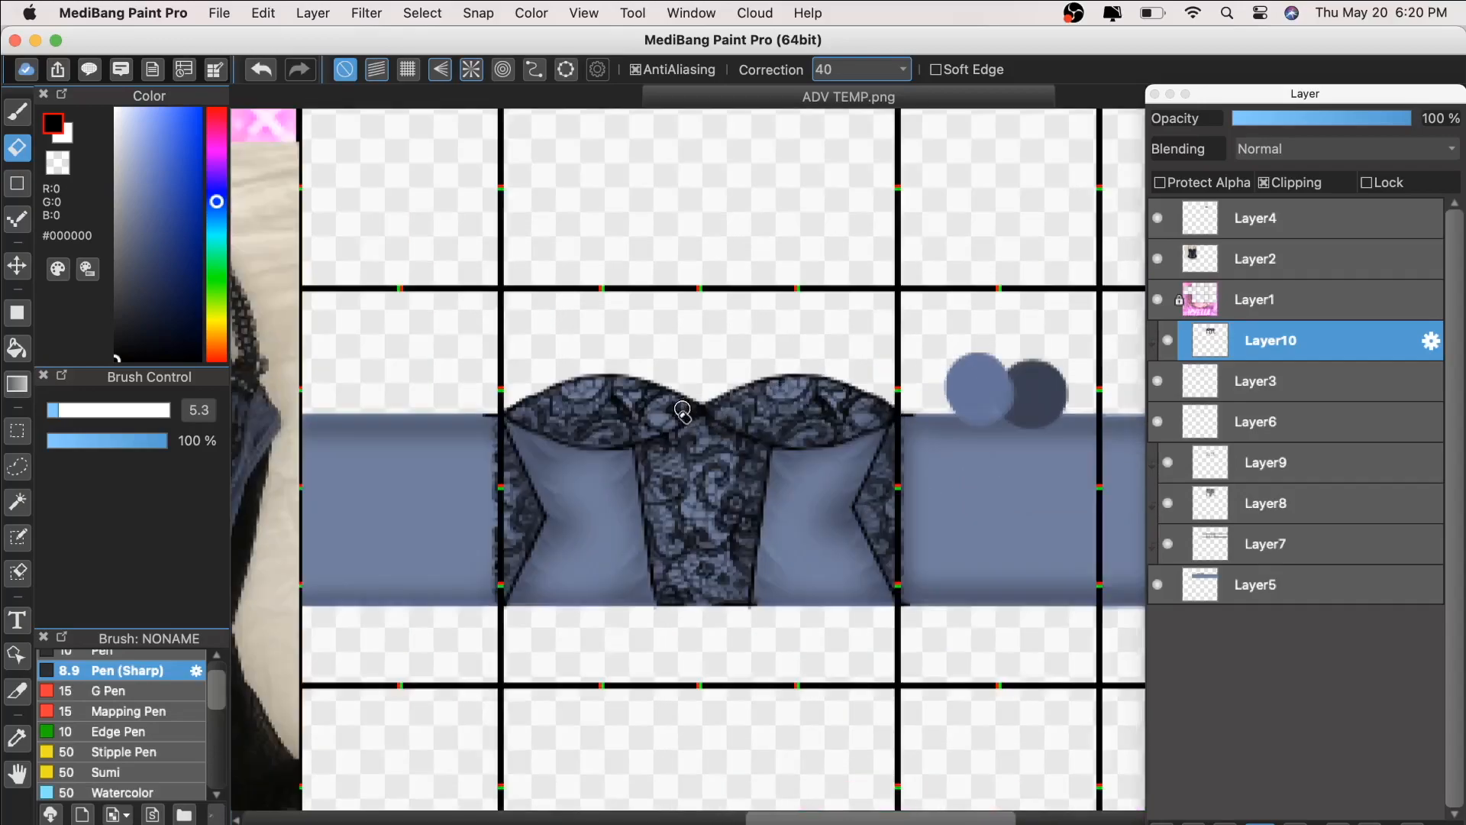
Step: Examine the outlined corset up close and against the whole template and reference photo
{"action": "key", "text": "super+plus"}
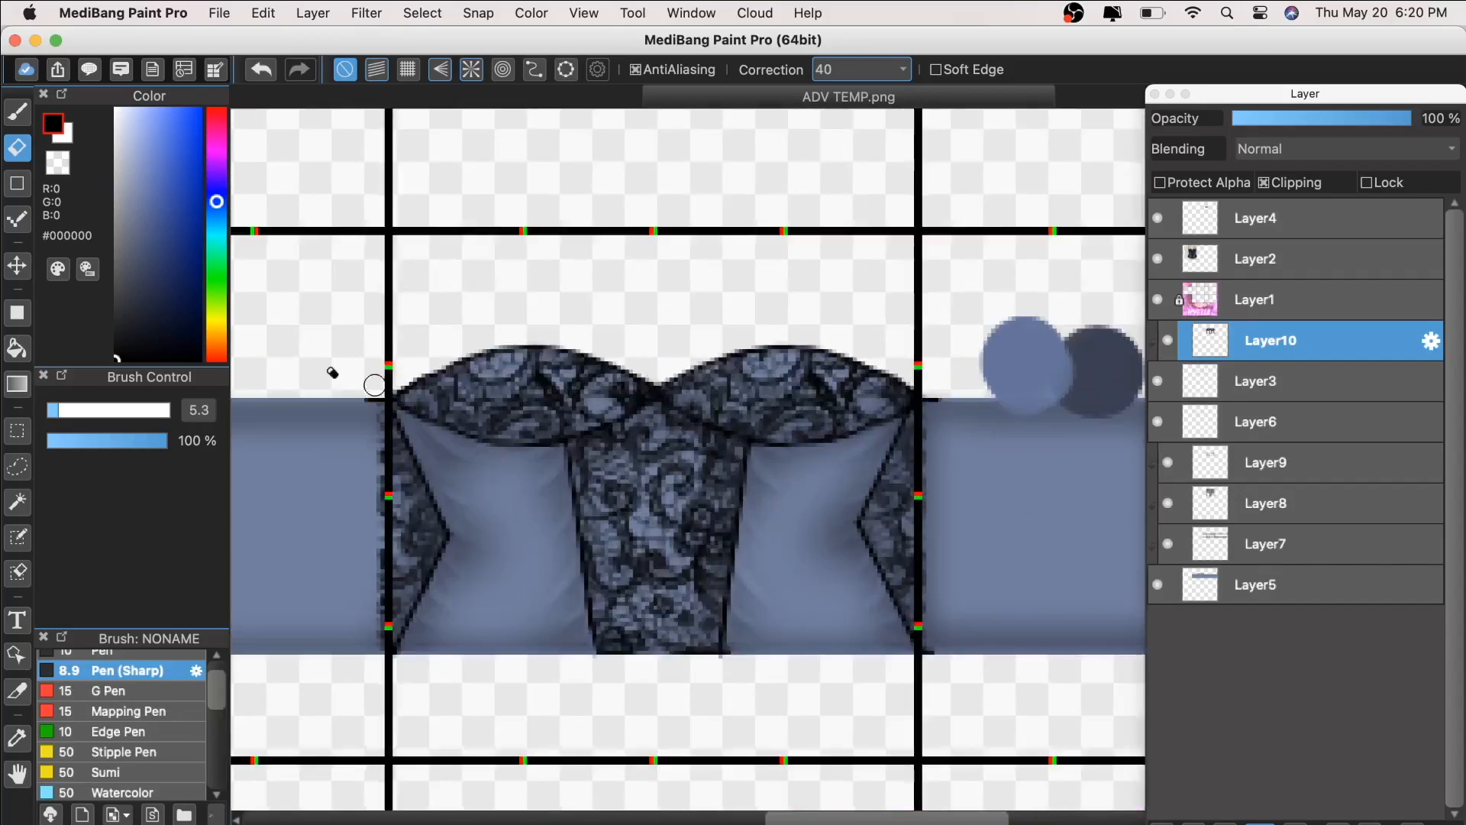
{"action": "key", "text": "super+minus"}
{"action": "key", "text": "super+minus"}
{"action": "key", "text": "super+minus"}
{"action": "key", "text": "super+plus"}
{"action": "key", "text": "super+plus"}
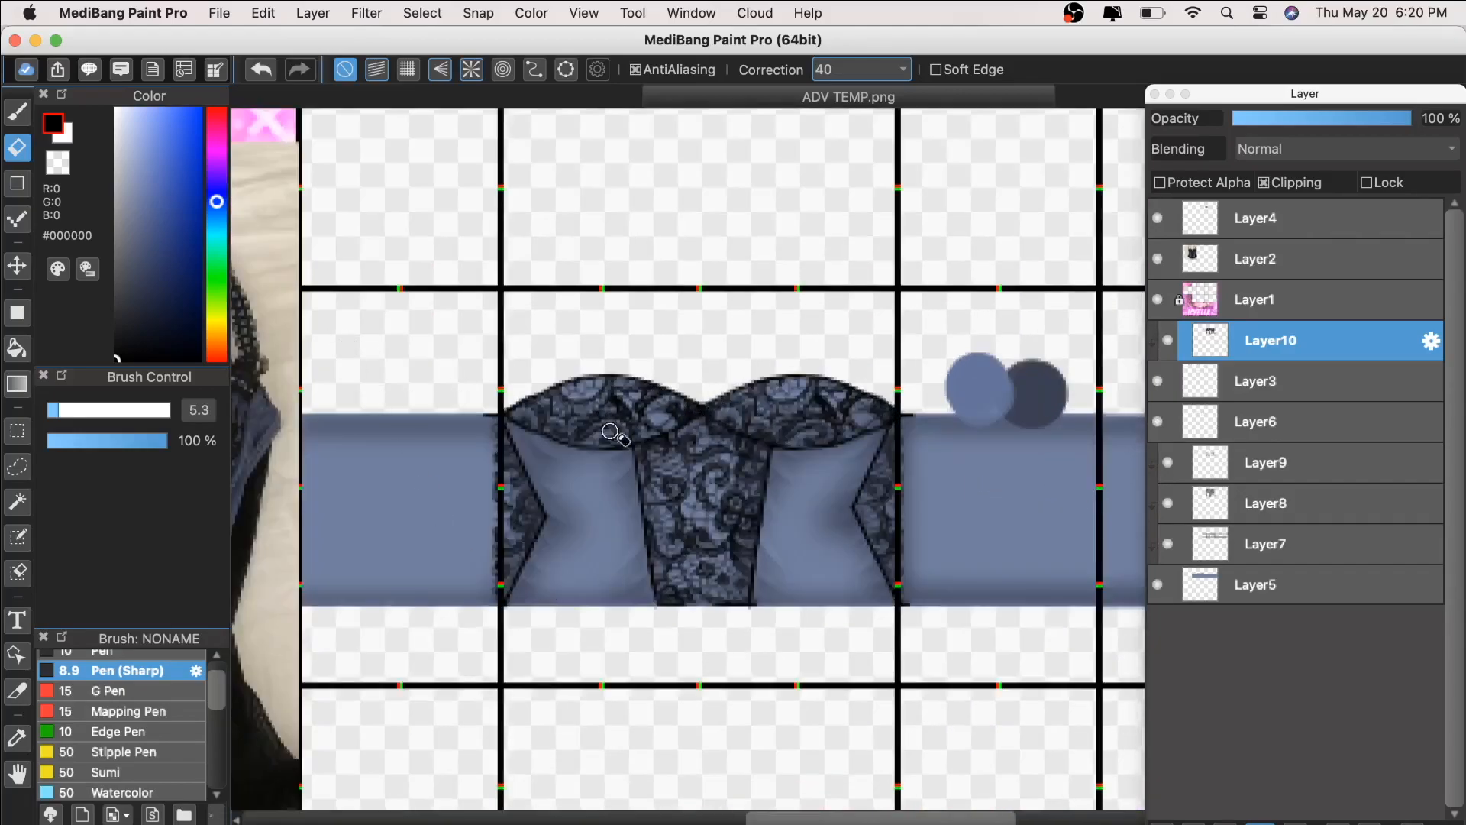
{"action": "left_click", "coordinate": [17, 112]}
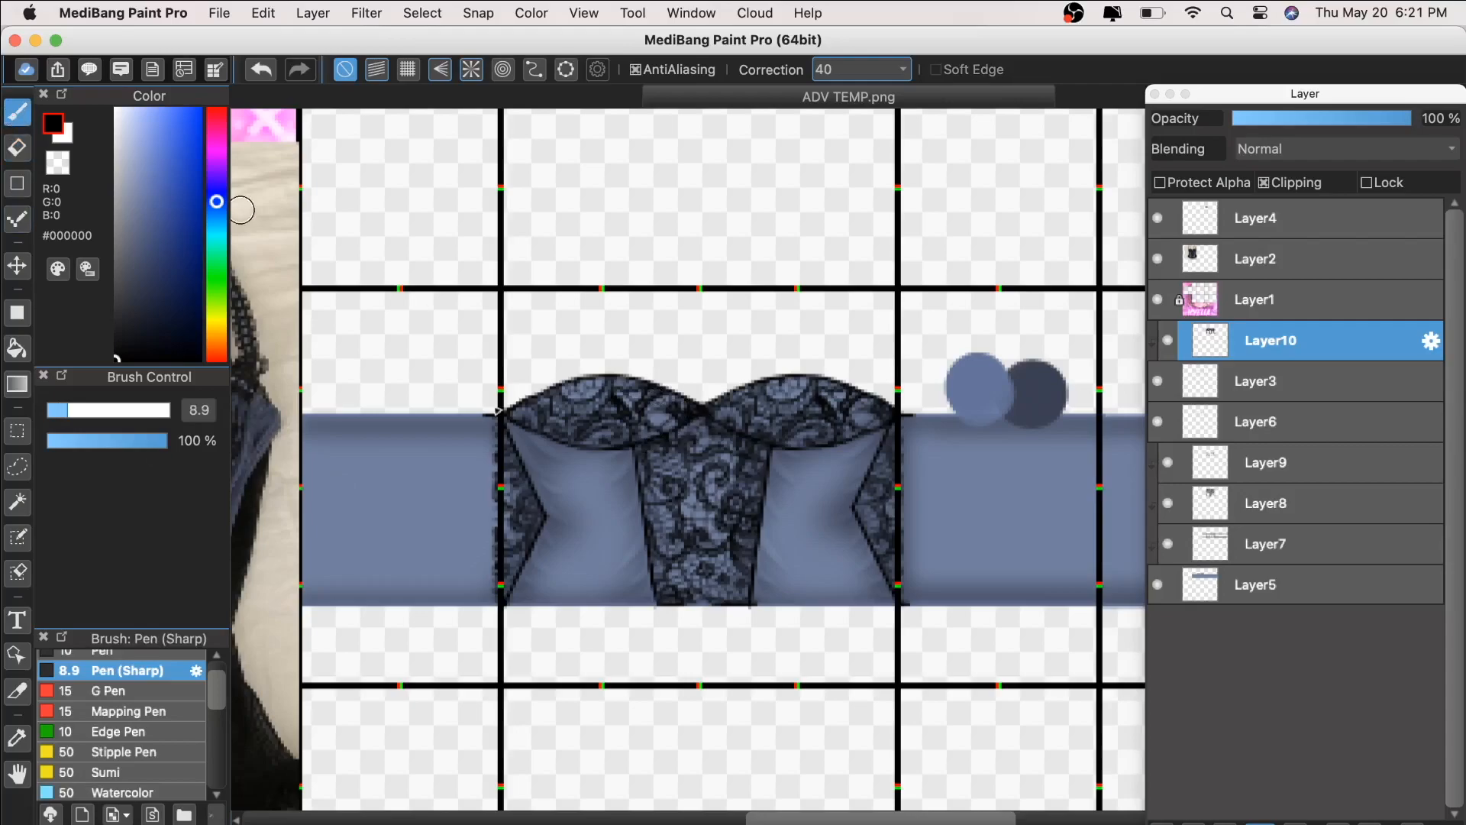
{"action": "key", "text": "super+minus"}
{"action": "key", "text": "super+minus"}
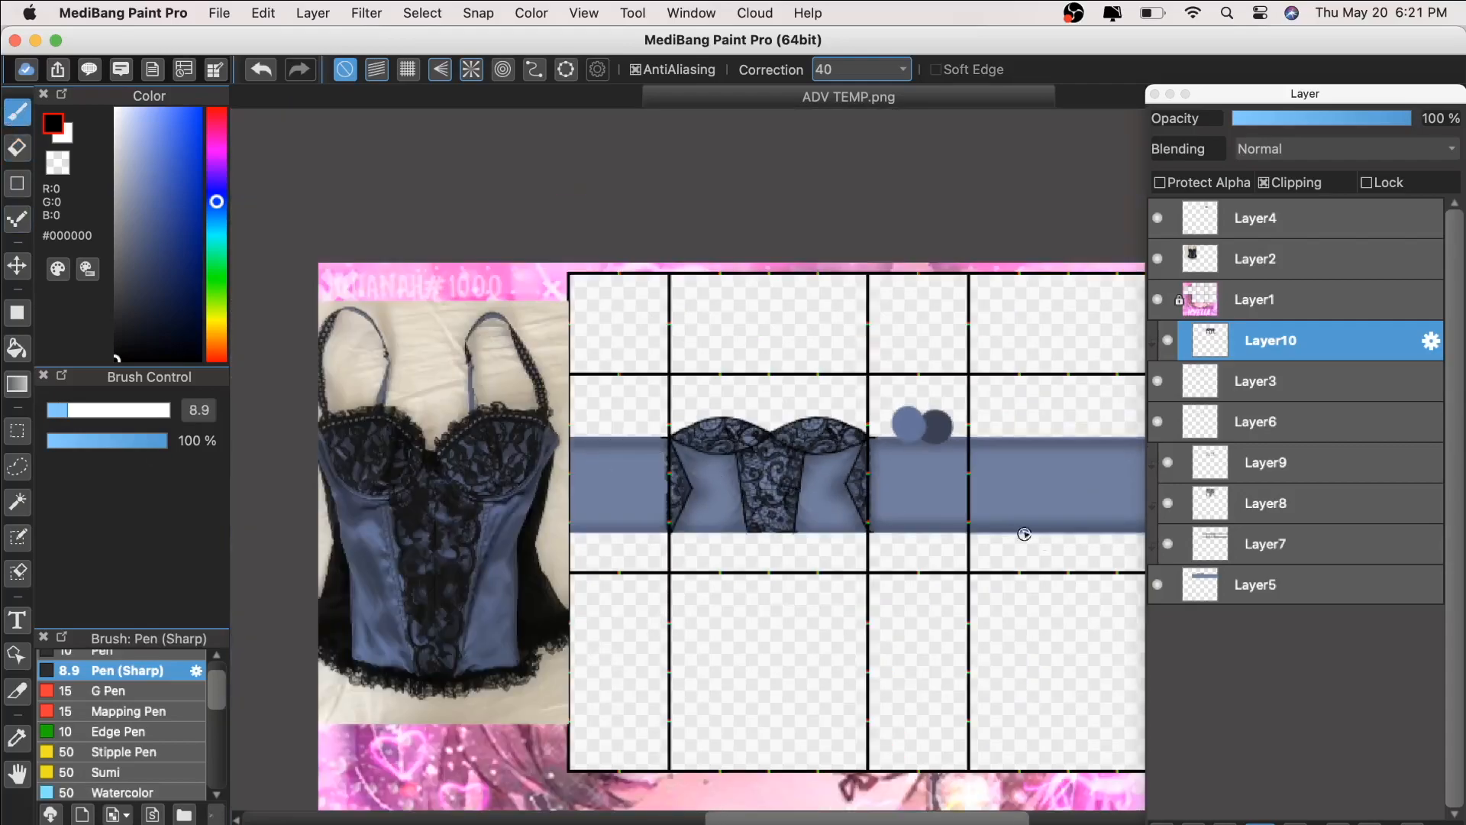
{"action": "key", "text": "super+plus"}
{"action": "left_click", "coordinate": [17, 774]}
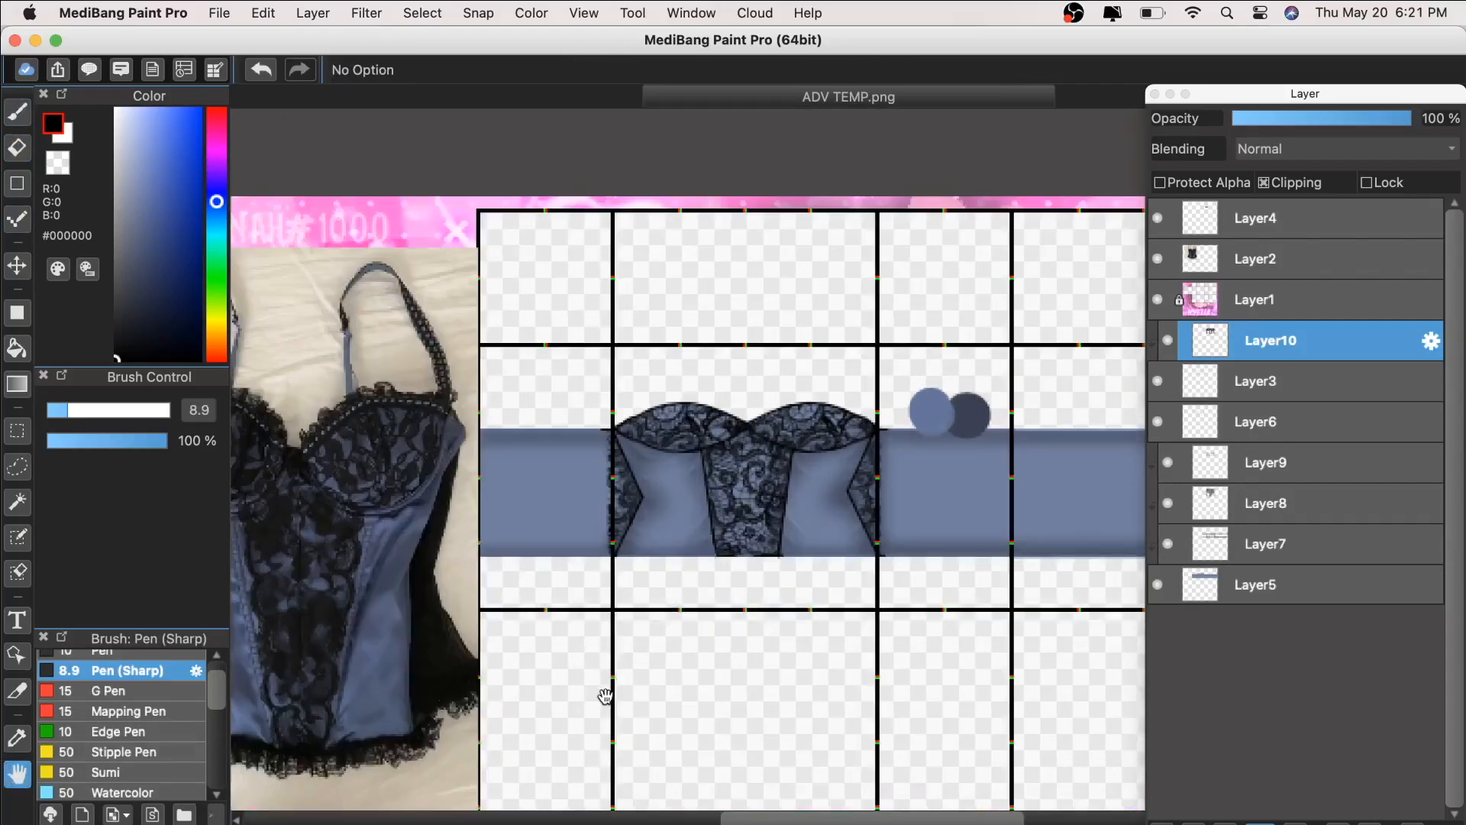
Step: Find black_lace.png on the computer, copy the image and paste it into the template as a new layer
{"action": "key", "text": "super+minus"}
{"action": "key", "text": "super+space"}
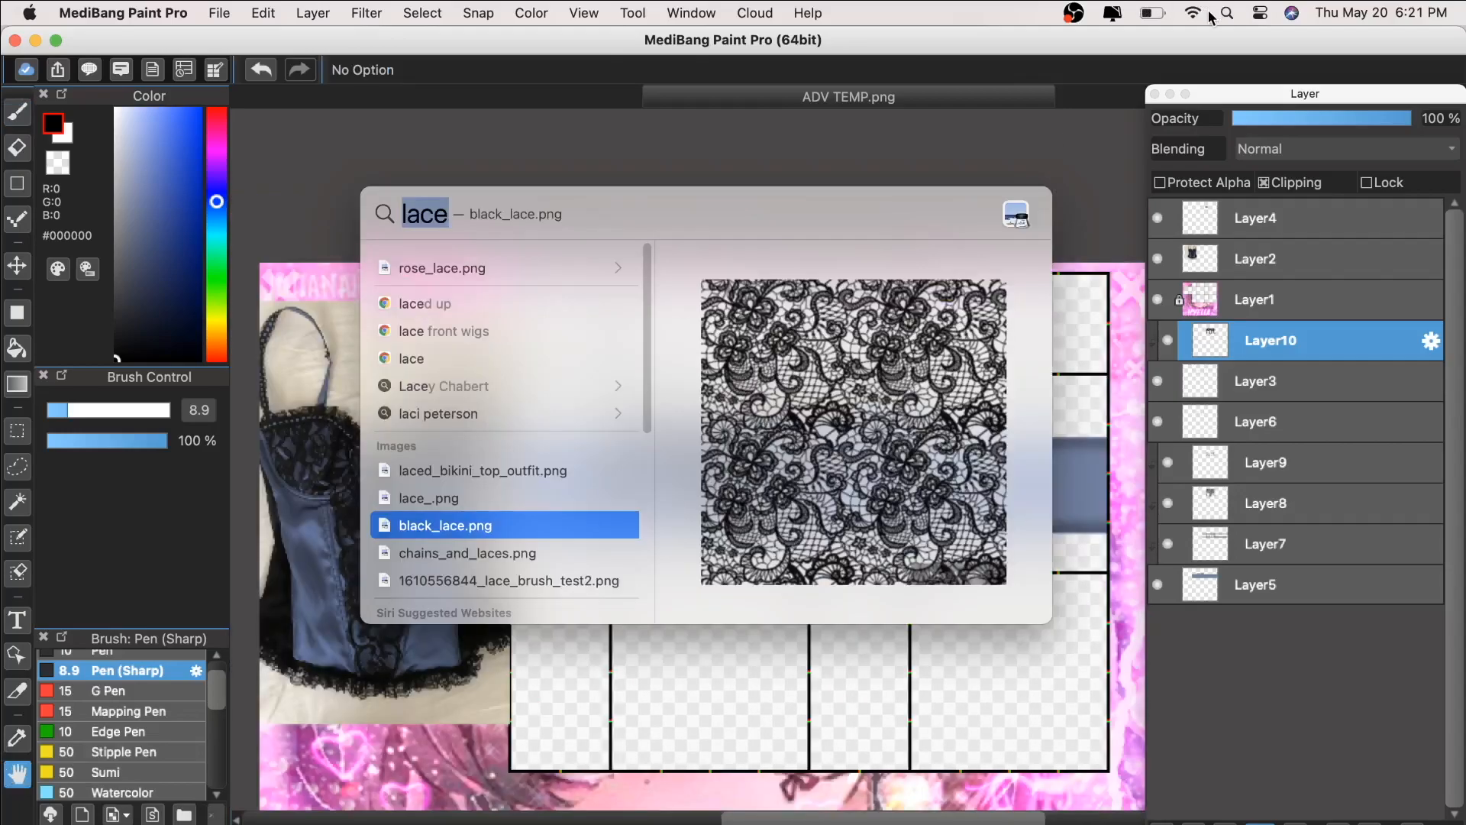
{"action": "key", "text": "Return"}
{"action": "left_click", "coordinate": [235, 13]}
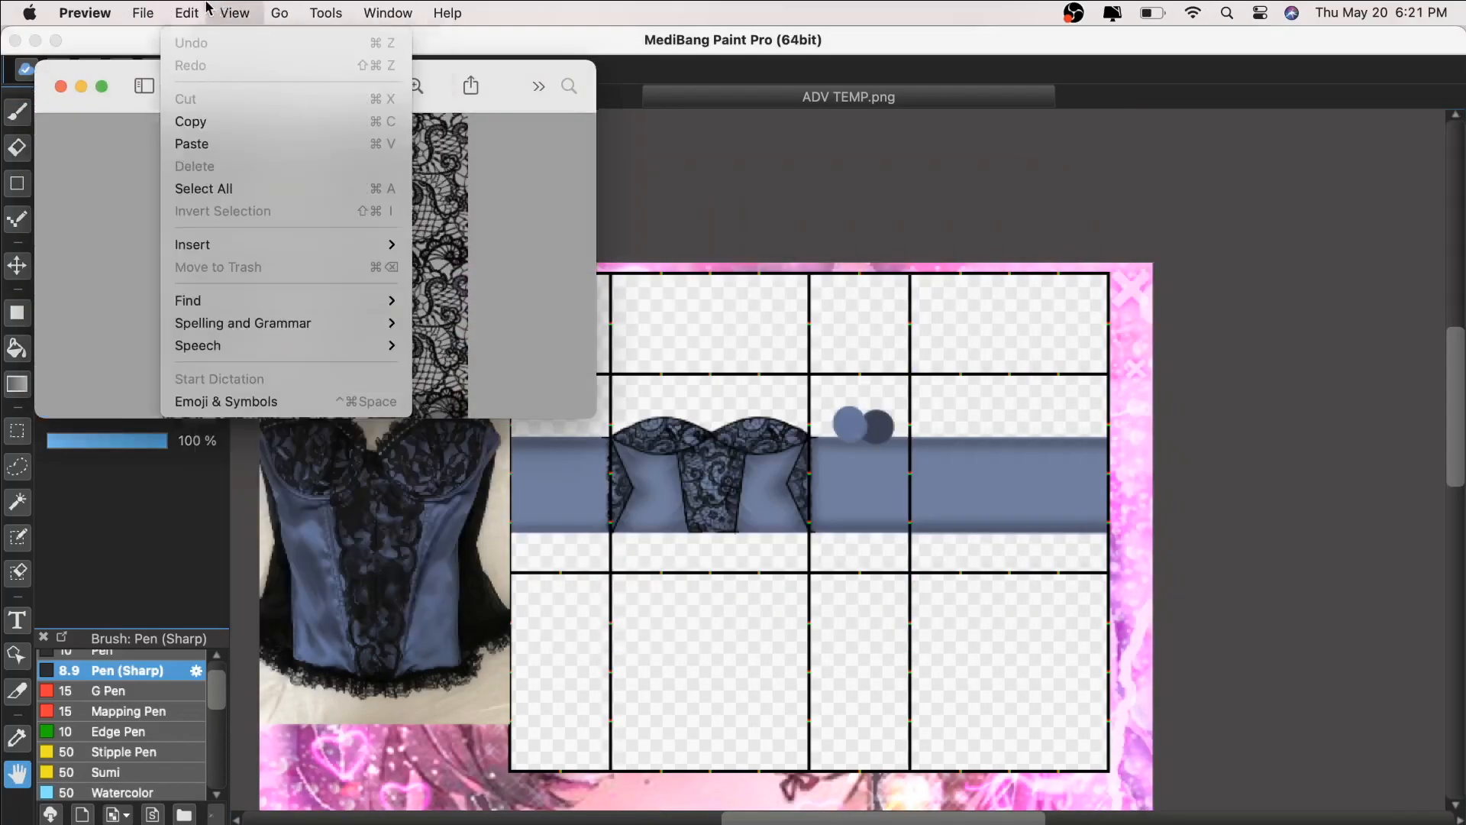
{"action": "left_click", "coordinate": [187, 125]}
{"action": "left_click", "coordinate": [737, 500]}
{"action": "key", "text": "super+v"}
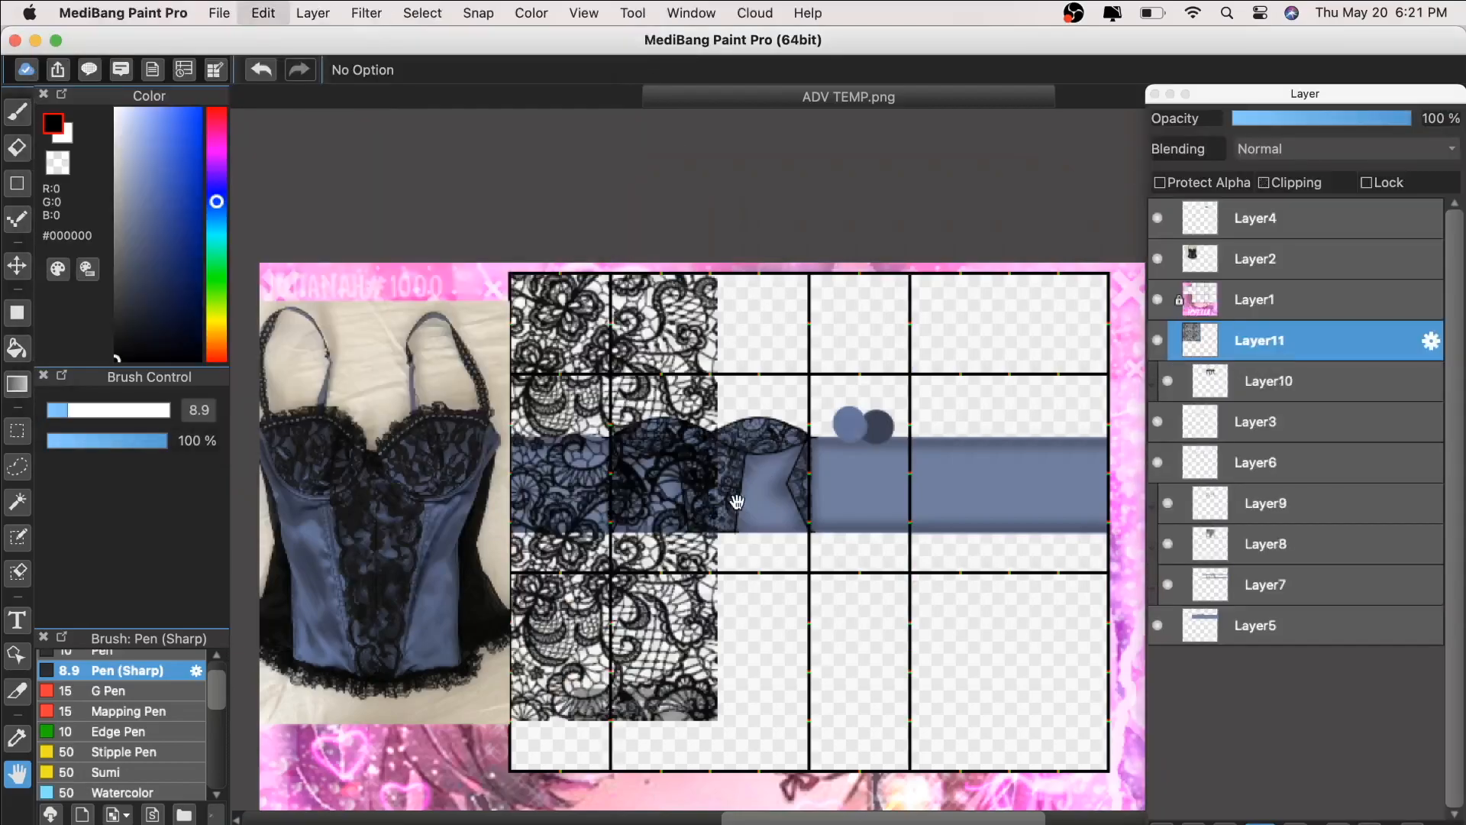
Step: Move the pasted lace over the blue band beside the corset's right edge and scale it down
{"action": "left_click", "coordinate": [17, 266]}
{"action": "left_click_drag", "start_coordinate": [511, 504], "coordinate": [927, 527]}
{"action": "key", "text": "super+t"}
{"action": "left_click_drag", "start_coordinate": [677, 678], "coordinate": [825, 598]}
{"action": "left_click_drag", "start_coordinate": [970, 458], "coordinate": [953, 454]}
{"action": "left_click_drag", "start_coordinate": [1137, 525], "coordinate": [1146, 521]}
{"action": "left_click_drag", "start_coordinate": [1113, 592], "coordinate": [1099, 582]}
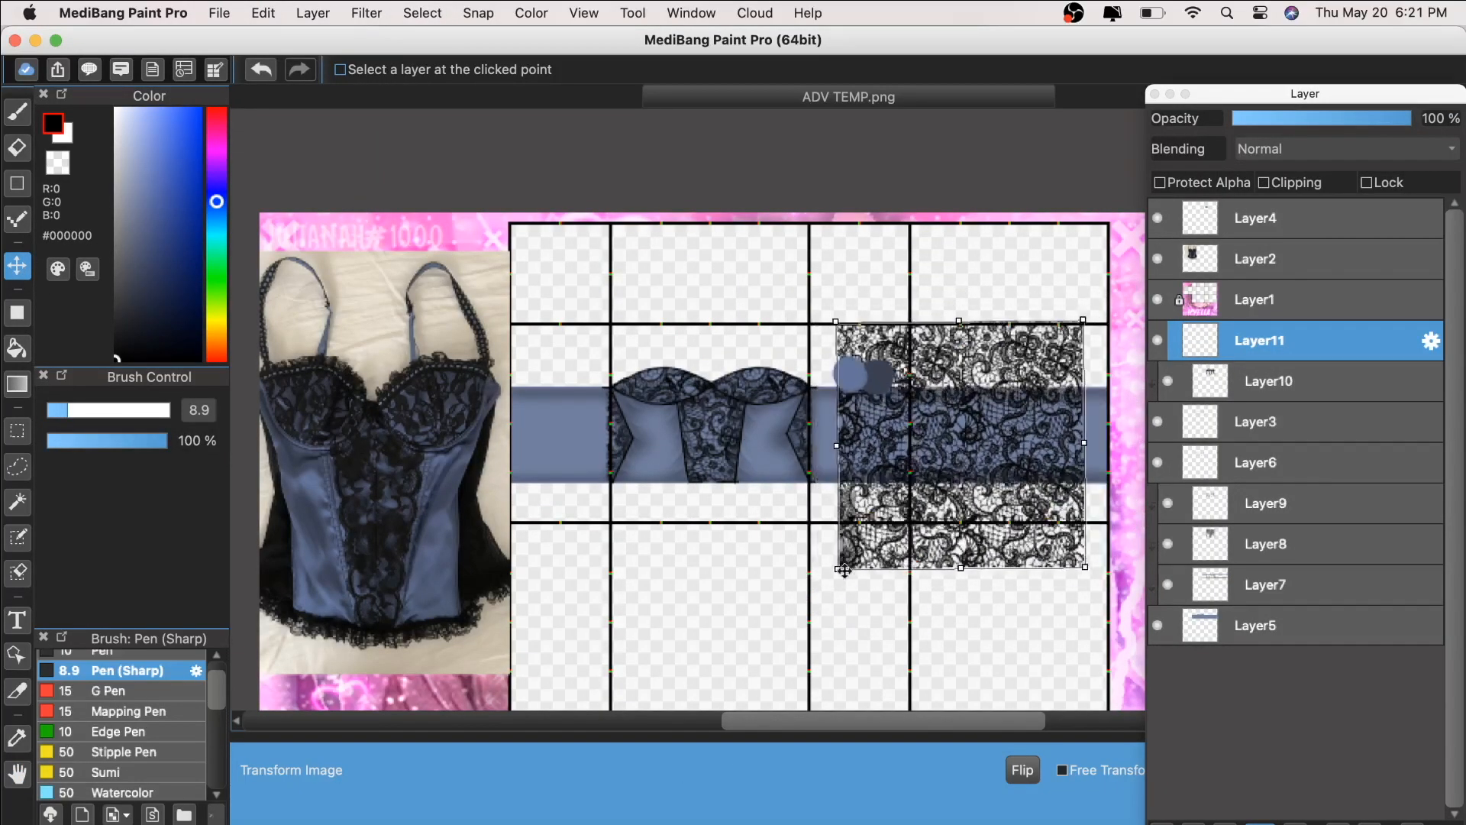
{"action": "left_click_drag", "start_coordinate": [958, 451], "coordinate": [933, 450]}
Step: Line up the lace's left side with the corset's right edge and shrink it slightly
{"action": "key", "text": "super+plus"}
{"action": "left_click", "coordinate": [17, 774]}
{"action": "key", "text": "super+plus"}
{"action": "left_click_drag", "start_coordinate": [691, 338], "coordinate": [346, 338]}
{"action": "key", "text": "super+t"}
{"action": "left_click_drag", "start_coordinate": [907, 653], "coordinate": [872, 633]}
{"action": "key", "text": "super+minus"}
{"action": "key", "text": "super+minus"}
{"action": "key", "text": "super+plus"}
{"action": "left_click_drag", "start_coordinate": [850, 720], "coordinate": [949, 720]}
{"action": "left_click_drag", "start_coordinate": [949, 685], "coordinate": [899, 717]}
{"action": "key", "text": "Escape"}
Step: Scale the lace down further and reposition it over the blue band directly beside the corset
{"action": "left_click_drag", "start_coordinate": [981, 818], "coordinate": [902, 818]}
{"action": "key", "text": "super+minus"}
{"action": "left_click_drag", "start_coordinate": [1249, 96], "coordinate": [1248, 52]}
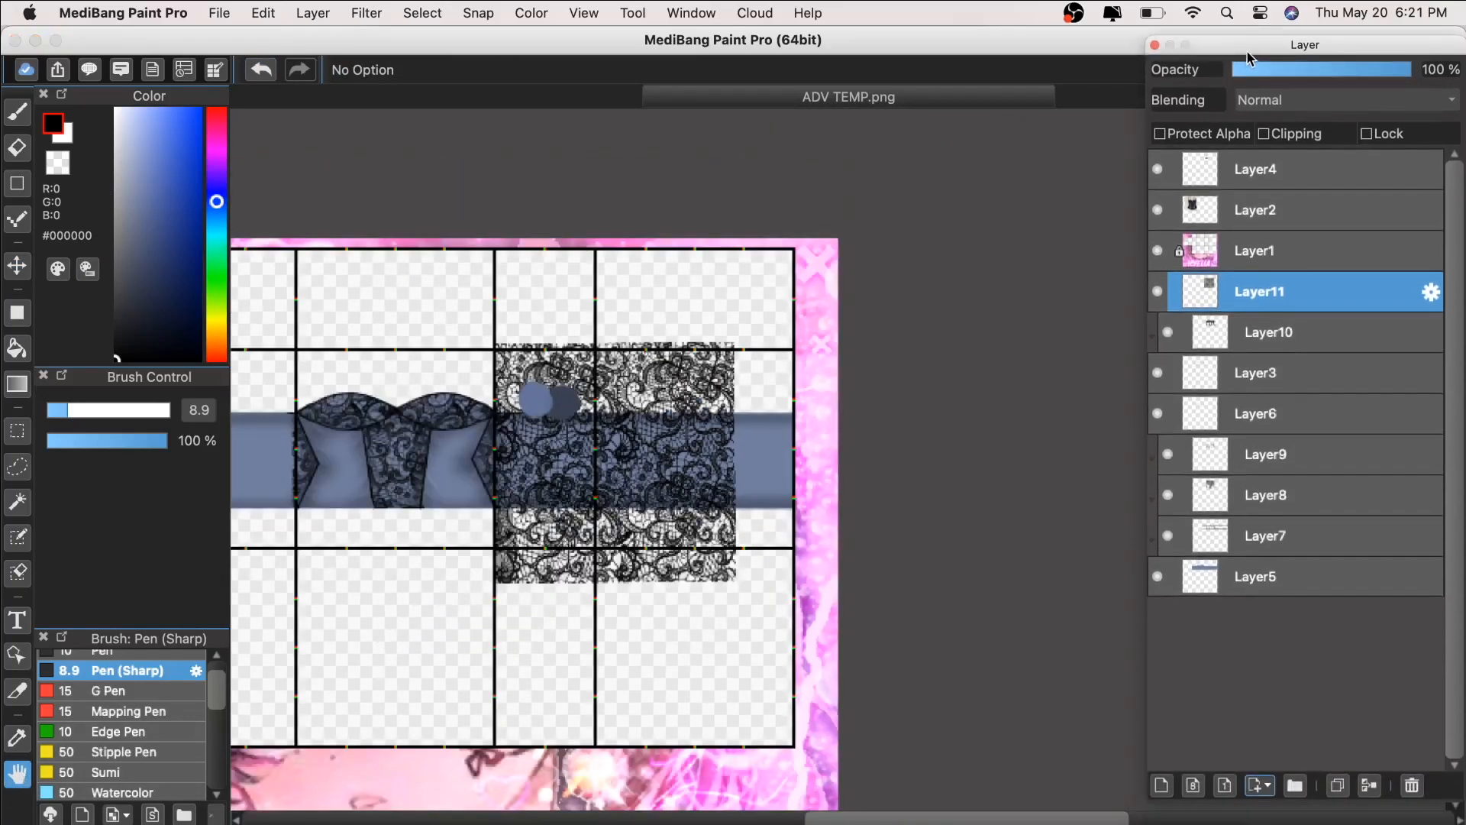
{"action": "key", "text": "super+plus"}
{"action": "key", "text": "super+plus"}
{"action": "key", "text": "super+t"}
{"action": "left_click_drag", "start_coordinate": [893, 565], "coordinate": [861, 533]}
{"action": "left_click_drag", "start_coordinate": [621, 435], "coordinate": [584, 442]}
{"action": "left_click", "coordinate": [1442, 811]}
Step: Delete the lace that extends above and below the blue band using rectangular selections
{"action": "left_click", "coordinate": [1154, 49]}
{"action": "left_click", "coordinate": [691, 13]}
{"action": "left_click", "coordinate": [691, 237]}
{"action": "left_click", "coordinate": [17, 431]}
{"action": "left_click_drag", "start_coordinate": [405, 141], "coordinate": [876, 276]}
{"action": "key", "text": "super+d"}
{"action": "left_click_drag", "start_coordinate": [405, 468], "coordinate": [863, 611]}
{"action": "key", "text": "Delete"}
{"action": "key", "text": "super+d"}
Step: Duplicate the trimmed lace to cover the remaining blue band on both sides of the corset, and merge the copies
{"action": "left_click", "coordinate": [1338, 790]}
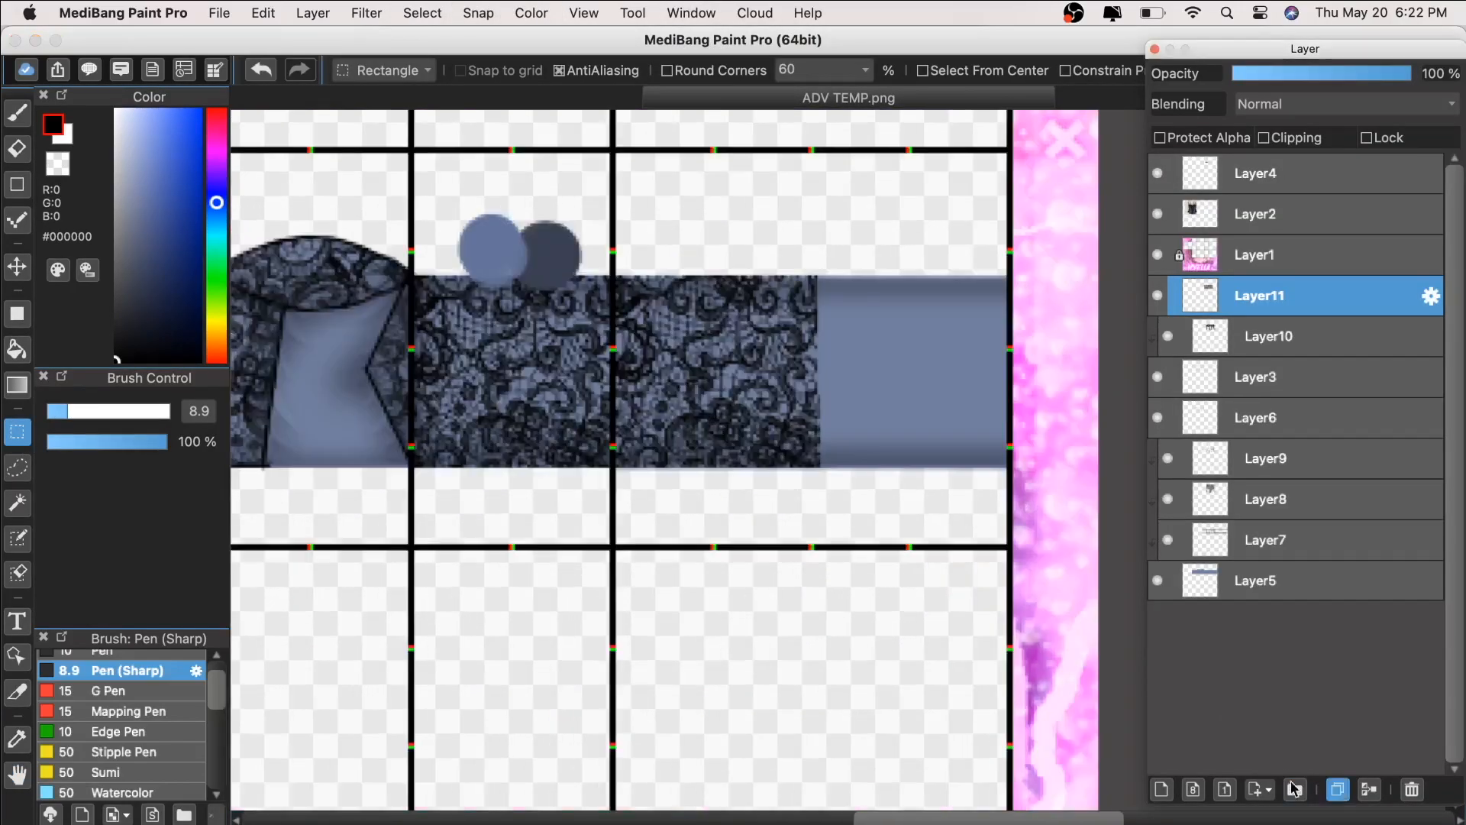
{"action": "key", "text": "super+plus"}
{"action": "left_click", "coordinate": [17, 267]}
{"action": "left_click_drag", "start_coordinate": [447, 365], "coordinate": [715, 367]}
{"action": "key", "text": "super+minus"}
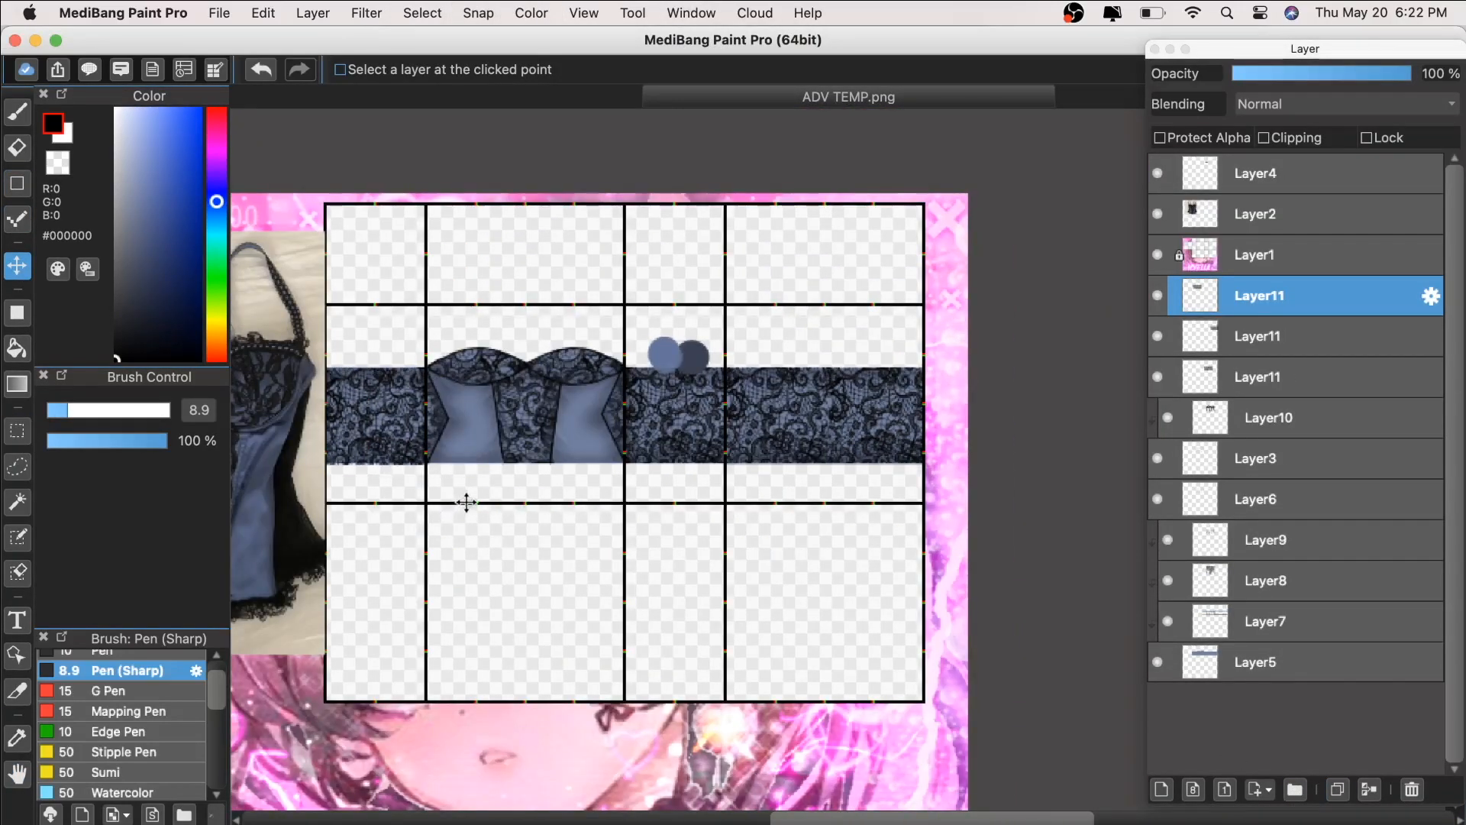
{"action": "left_click", "coordinate": [1369, 790]}
Step: Check the lace coverage of the band around the corset, both up close and across the full template
{"action": "left_click", "coordinate": [17, 774]}
{"action": "key", "text": "super+plus"}
{"action": "key", "text": "super+plus"}
{"action": "left_click_drag", "start_coordinate": [453, 753], "coordinate": [838, 746]}
{"action": "key", "text": "super+minus"}
{"action": "key", "text": "super+minus"}
{"action": "key", "text": "super+minus"}
{"action": "key", "text": "super+plus"}
{"action": "key", "text": "super+plus"}
{"action": "key", "text": "super+plus"}
{"action": "left_click_drag", "start_coordinate": [720, 535], "coordinate": [835, 556]}
{"action": "key", "text": "super+plus"}
{"action": "key", "text": "super+minus"}
{"action": "key", "text": "super+minus"}
{"action": "key", "text": "super+minus"}
{"action": "key", "text": "super+plus"}
{"action": "key", "text": "super+plus"}
{"action": "key", "text": "super+plus"}
{"action": "key", "text": "super+minus"}
{"action": "key", "text": "super+minus"}
{"action": "key", "text": "super+plus"}
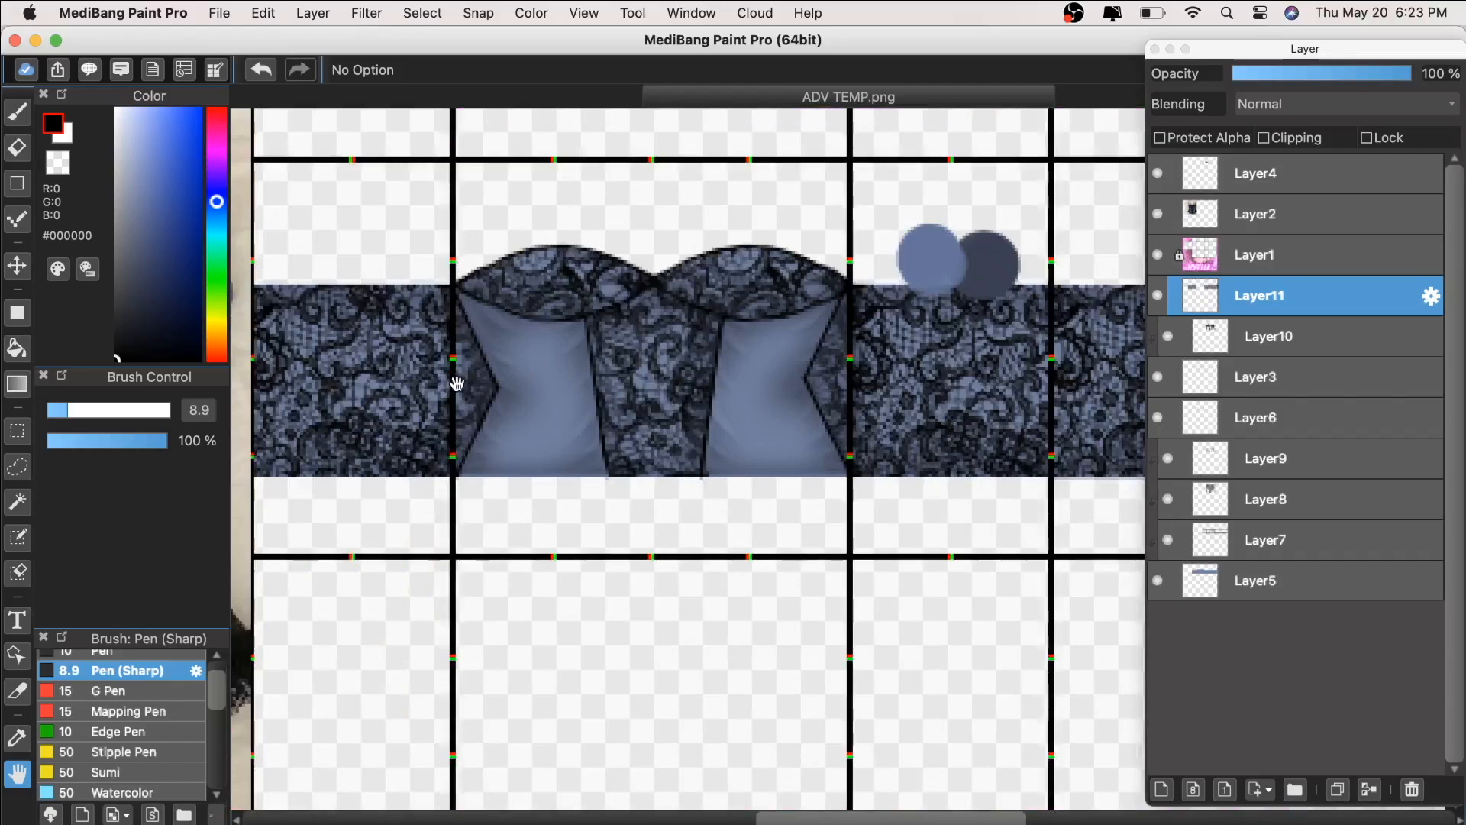
Step: Compare the reference photo's dark side panels and lower lace trim with the drawn corset
{"action": "left_click_drag", "start_coordinate": [499, 734], "coordinate": [968, 552]}
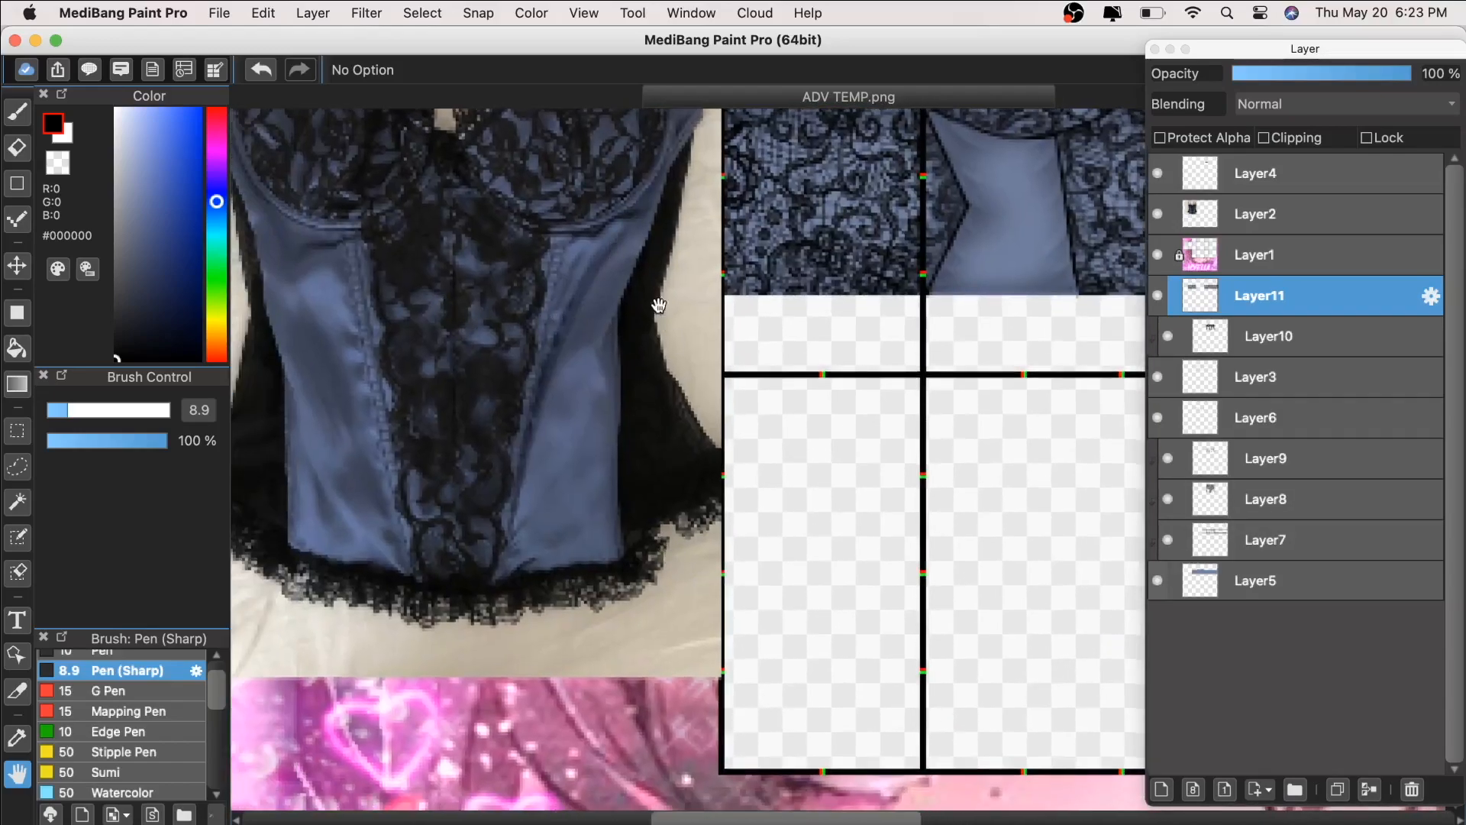
{"action": "key", "text": "super+minus"}
{"action": "key", "text": "super+minus"}
{"action": "key", "text": "super+minus"}
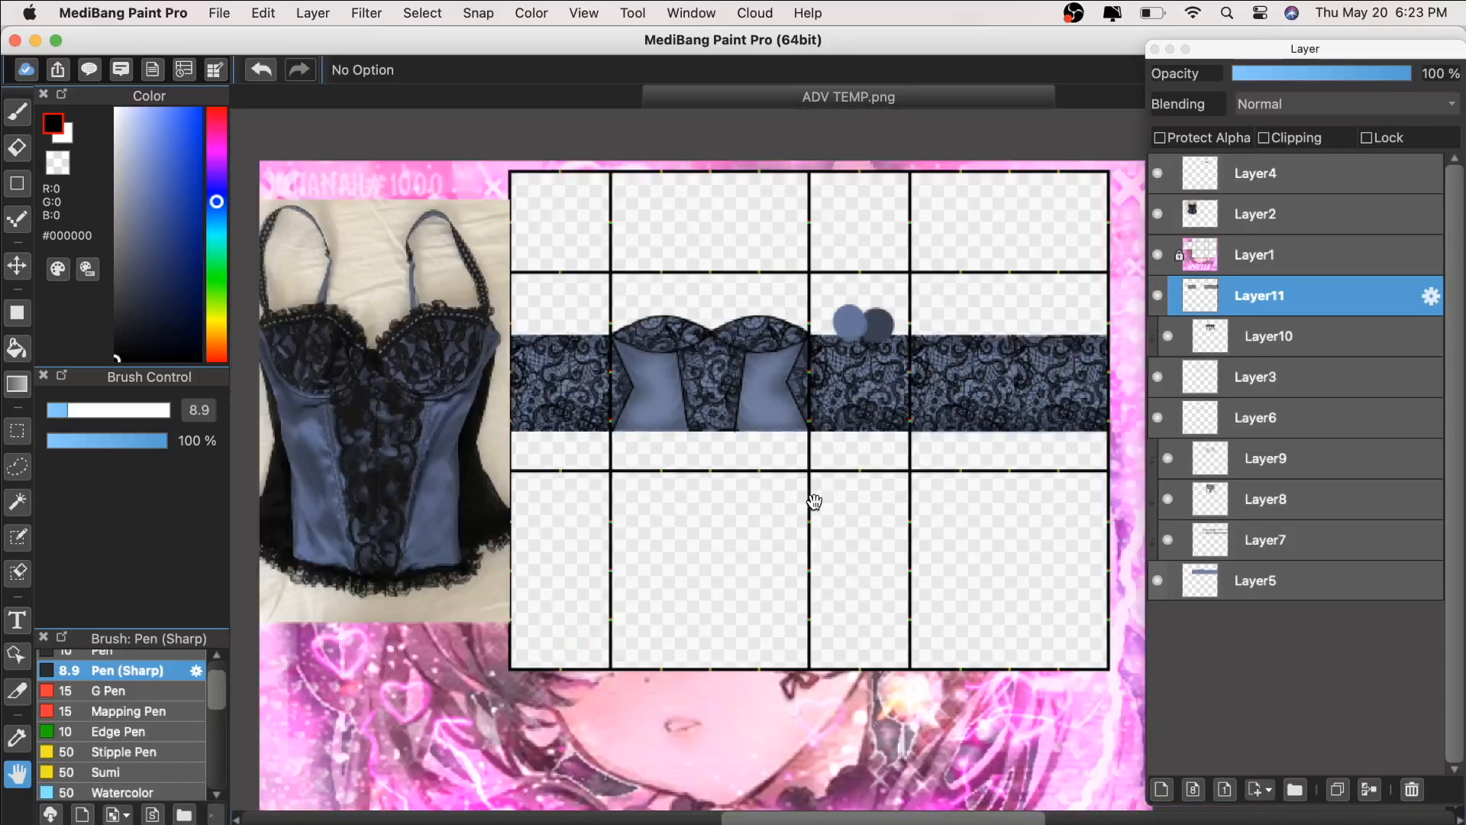
{"action": "key", "text": "super+plus"}
{"action": "left_click_drag", "start_coordinate": [877, 516], "coordinate": [993, 508]}
{"action": "key", "text": "super+plus"}
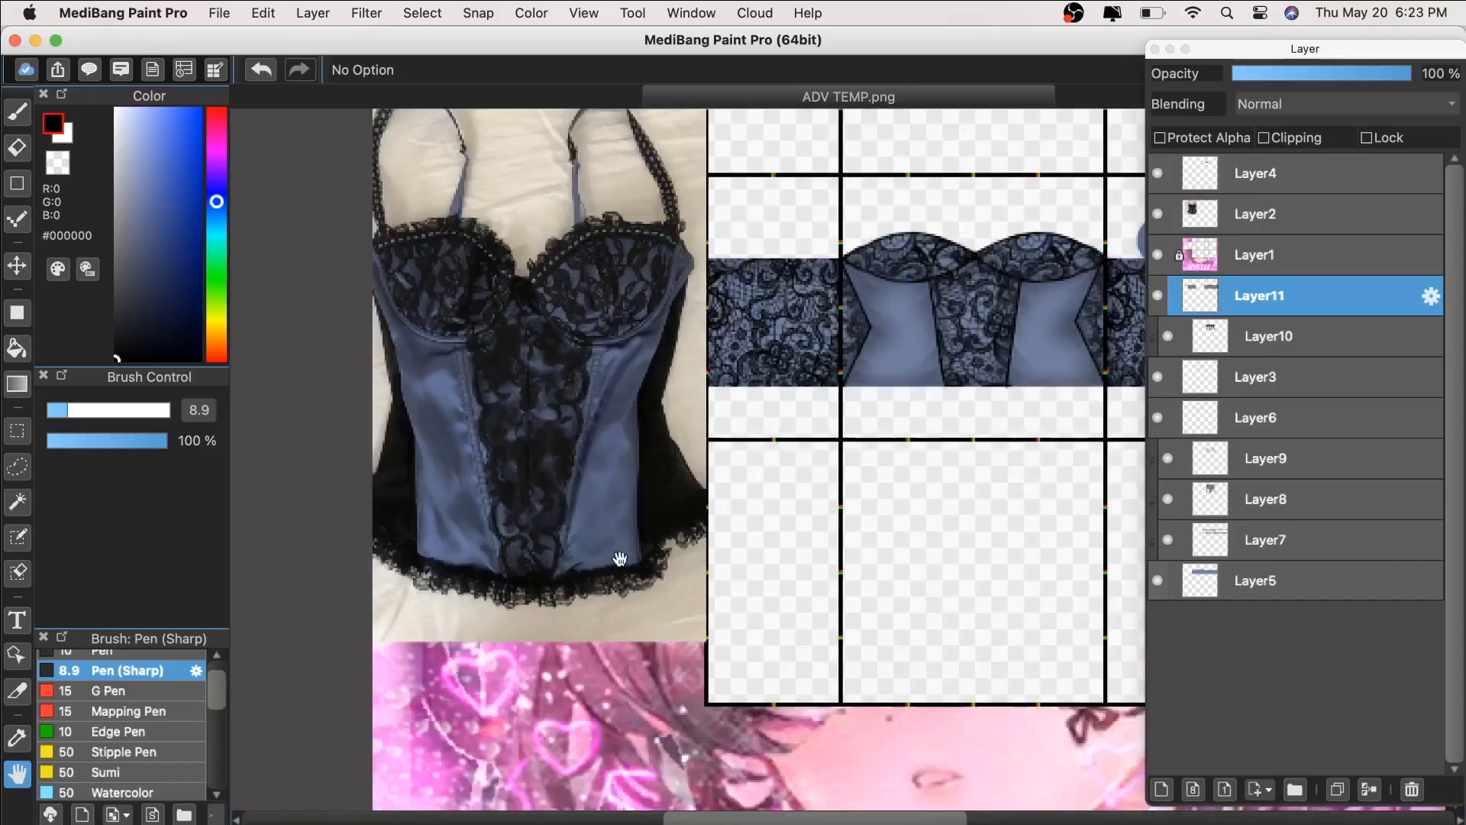
{"action": "scroll", "coordinate": [872, 534], "scroll_direction": "right", "scroll_amount": 10}
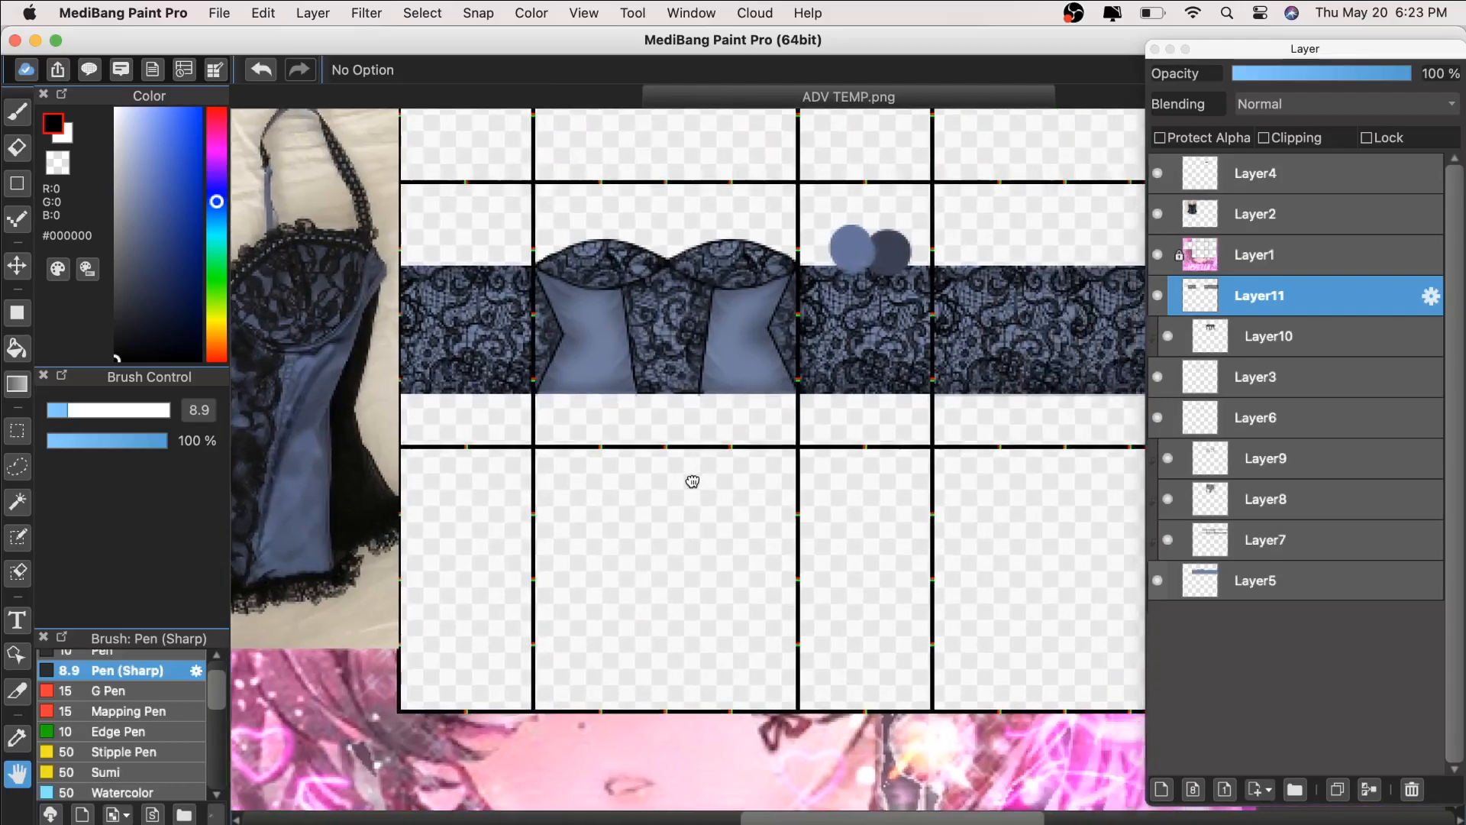
{"action": "key", "text": "super+minus"}
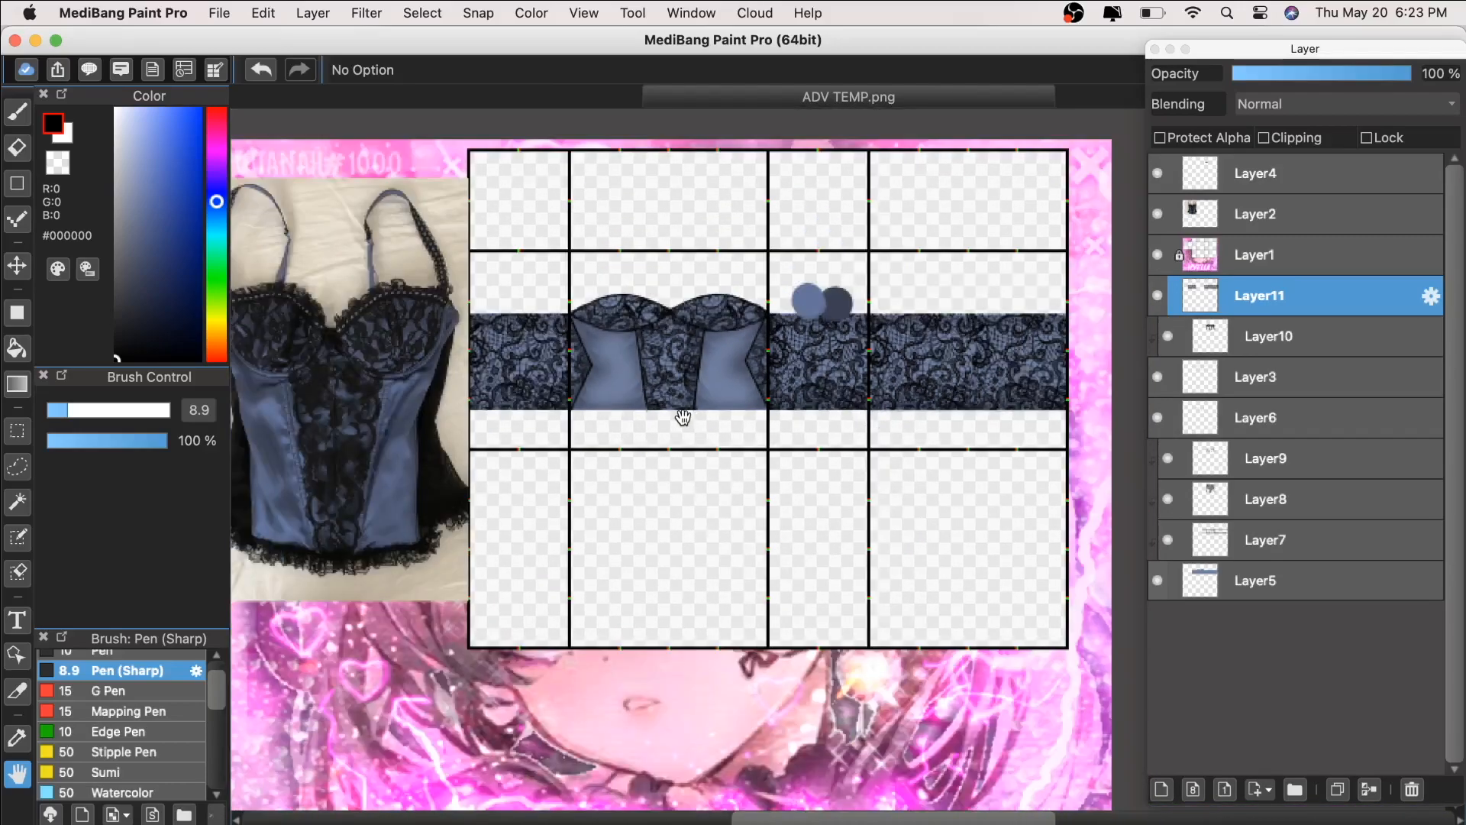
{"action": "key", "text": "super+plus"}
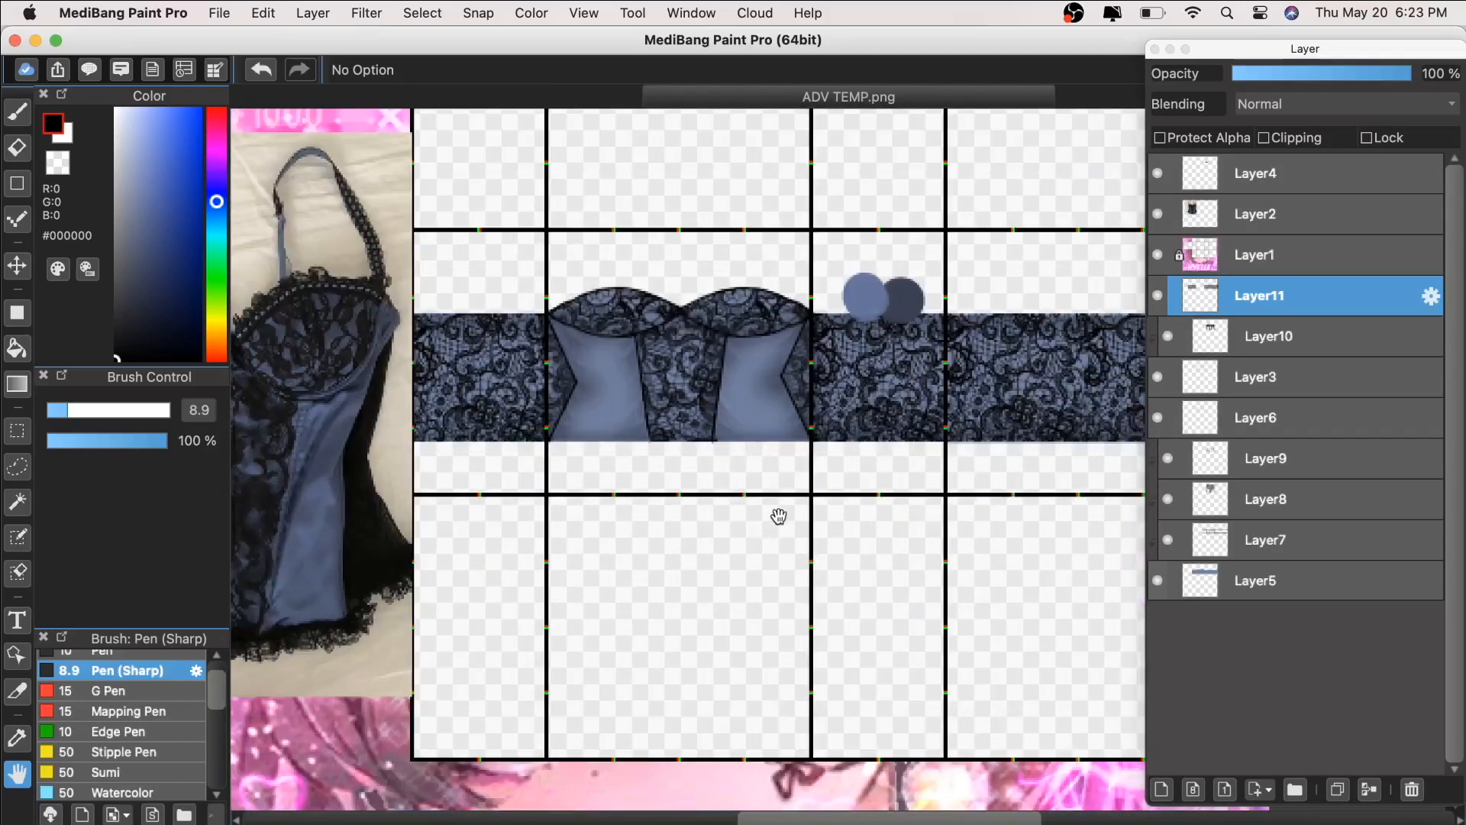
{"action": "key", "text": "super+plus"}
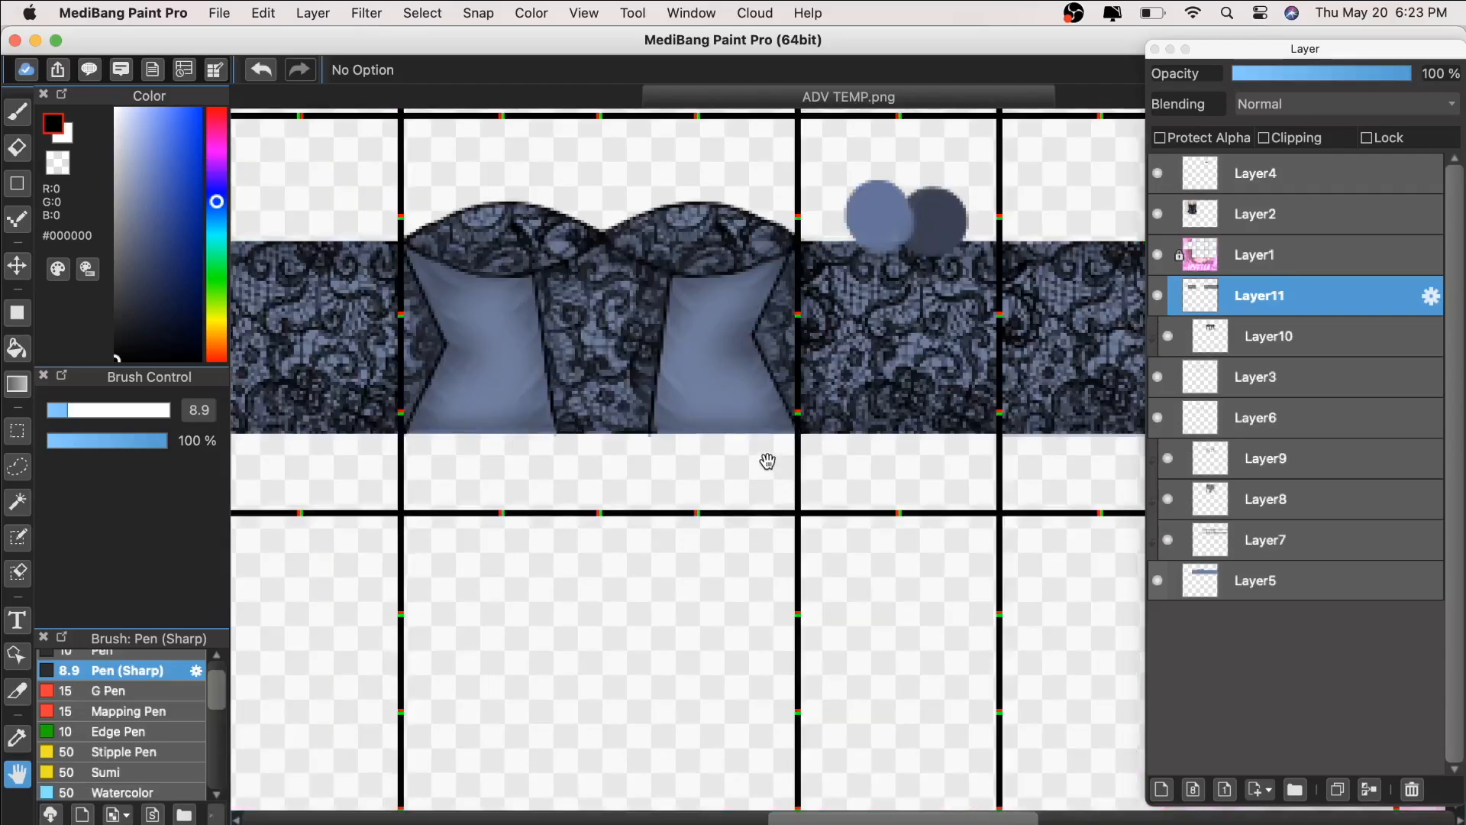
{"action": "key", "text": "super+minus"}
{"action": "left_click_drag", "start_coordinate": [673, 467], "coordinate": [717, 520]}
{"action": "key", "text": "super+plus"}
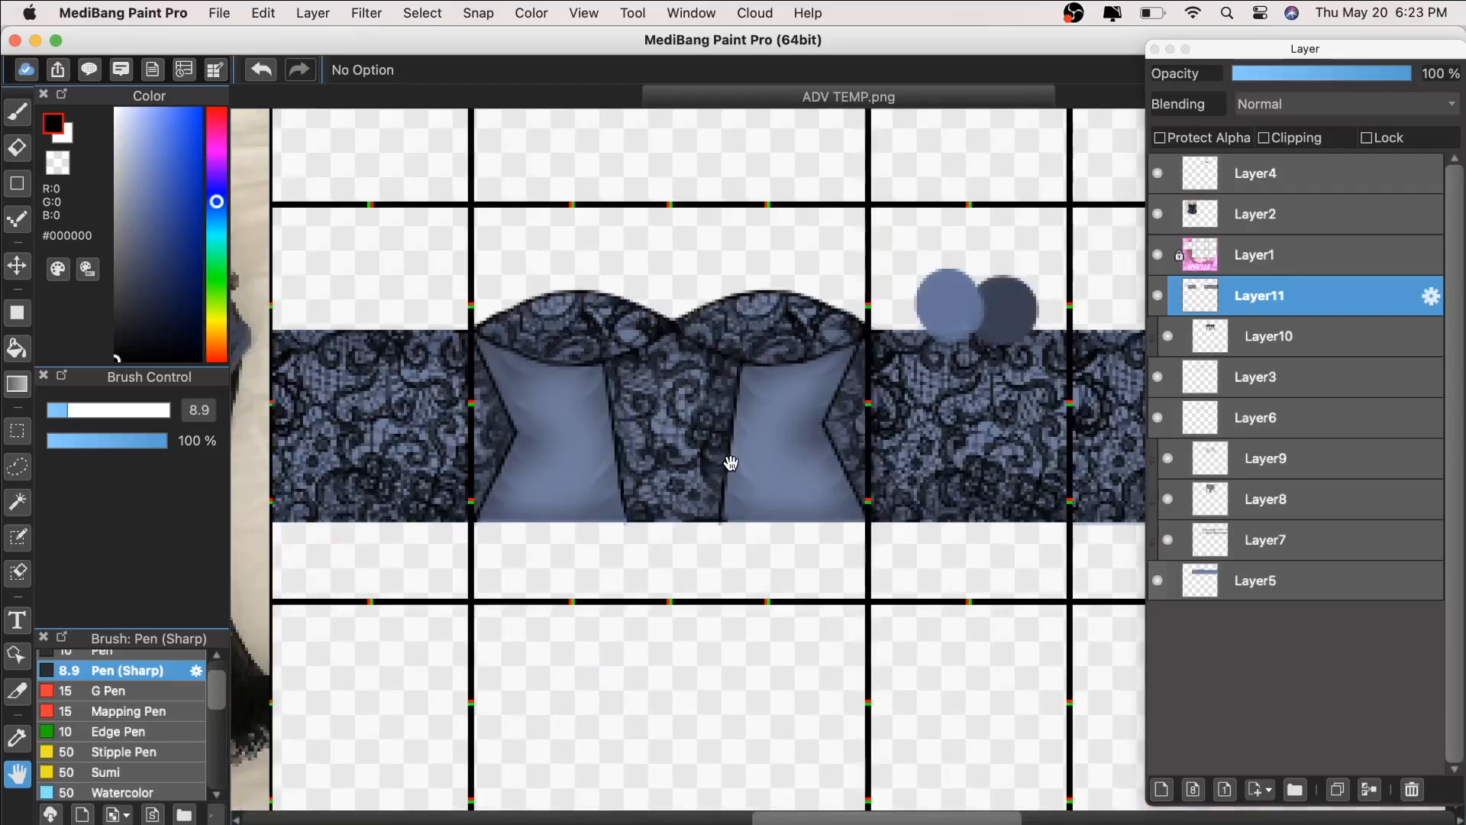
{"action": "left_click_drag", "start_coordinate": [731, 462], "coordinate": [746, 482]}
{"action": "key", "text": "super+plus"}
{"action": "key", "text": "super+minus"}
{"action": "left_click_drag", "start_coordinate": [835, 476], "coordinate": [828, 512]}
{"action": "key", "text": "super+plus"}
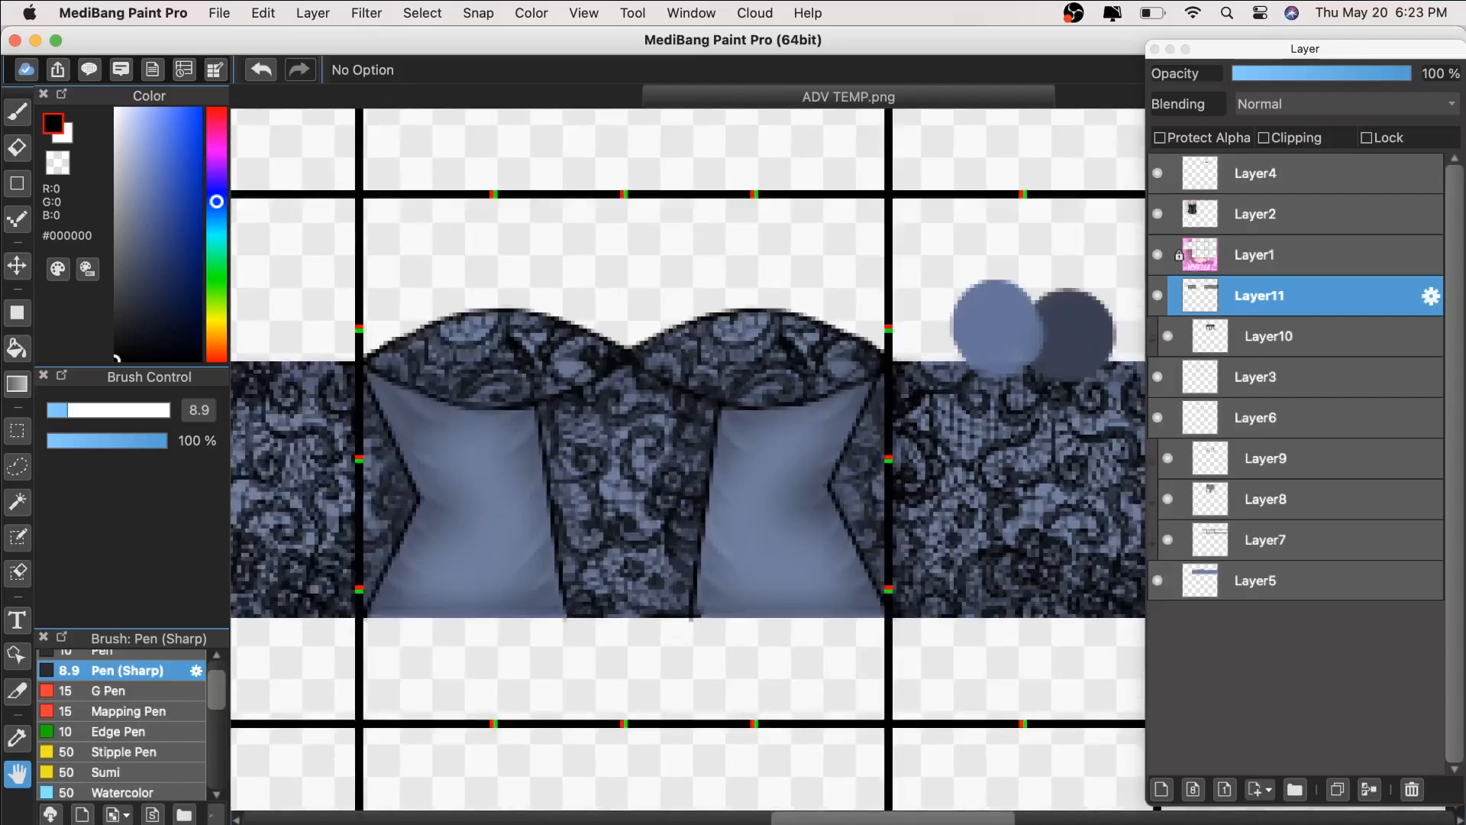
Step: Add a new layer beneath Layer6 and paint the corset's left and right side lace panels black
{"action": "left_click", "coordinate": [1161, 789]}
{"action": "left_click_drag", "start_coordinate": [1250, 305], "coordinate": [1248, 461]}
{"action": "left_click_drag", "start_coordinate": [418, 398], "coordinate": [458, 386]}
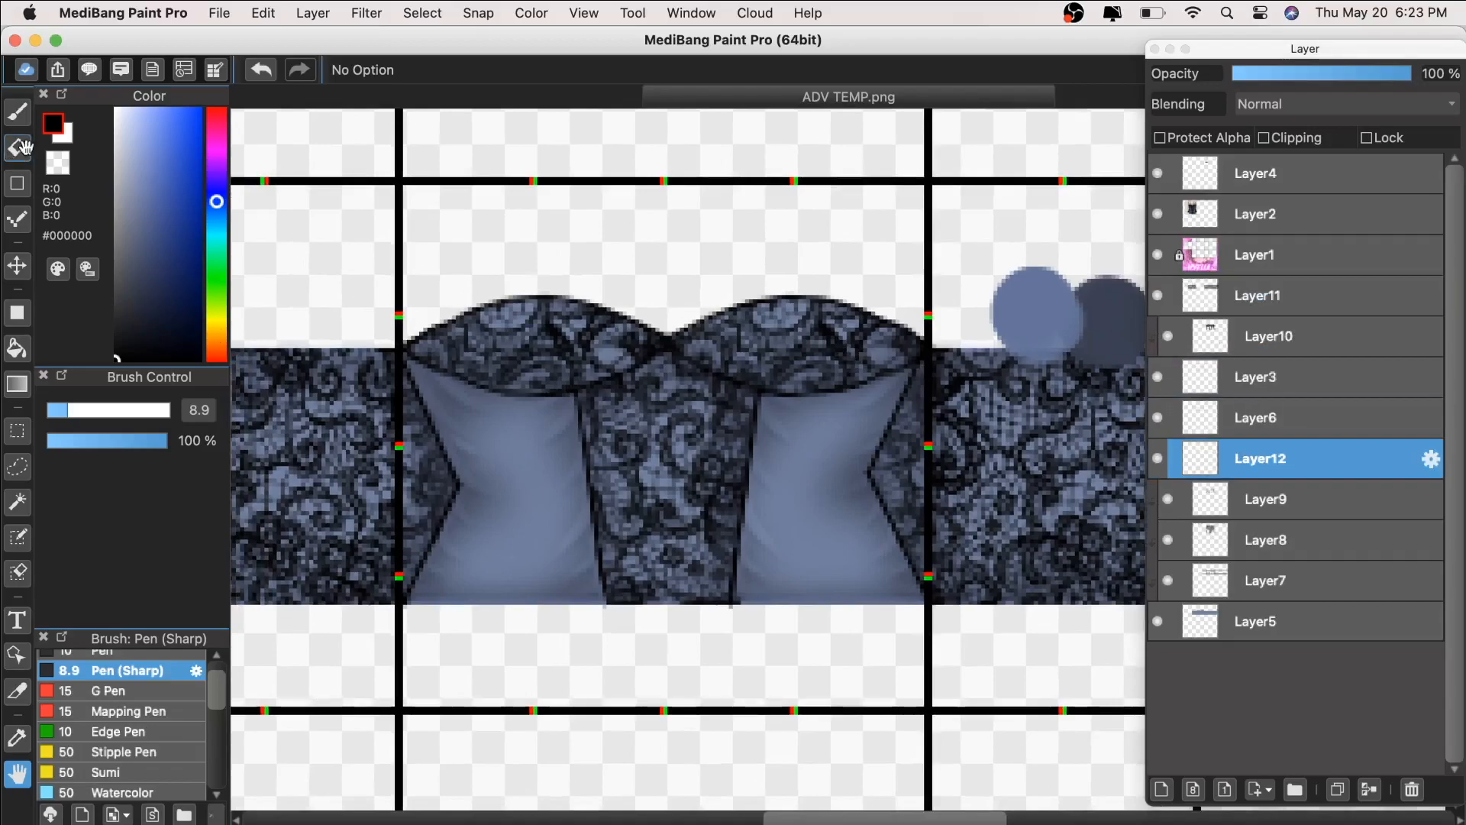
{"action": "left_click", "coordinate": [17, 112]}
{"action": "key", "text": "super+plus"}
{"action": "key", "text": "super+minus"}
{"action": "mouse_move", "coordinate": [407, 426]}
{"action": "left_mouse_down"}
{"action": "mouse_move", "coordinate": [391, 382]}
{"action": "mouse_move", "coordinate": [438, 482]}
{"action": "mouse_move", "coordinate": [391, 586]}
{"action": "mouse_move", "coordinate": [390, 446]}
{"action": "mouse_move", "coordinate": [394, 483]}
{"action": "left_mouse_up"}
{"action": "left_click_drag", "start_coordinate": [382, 397], "coordinate": [373, 368]}
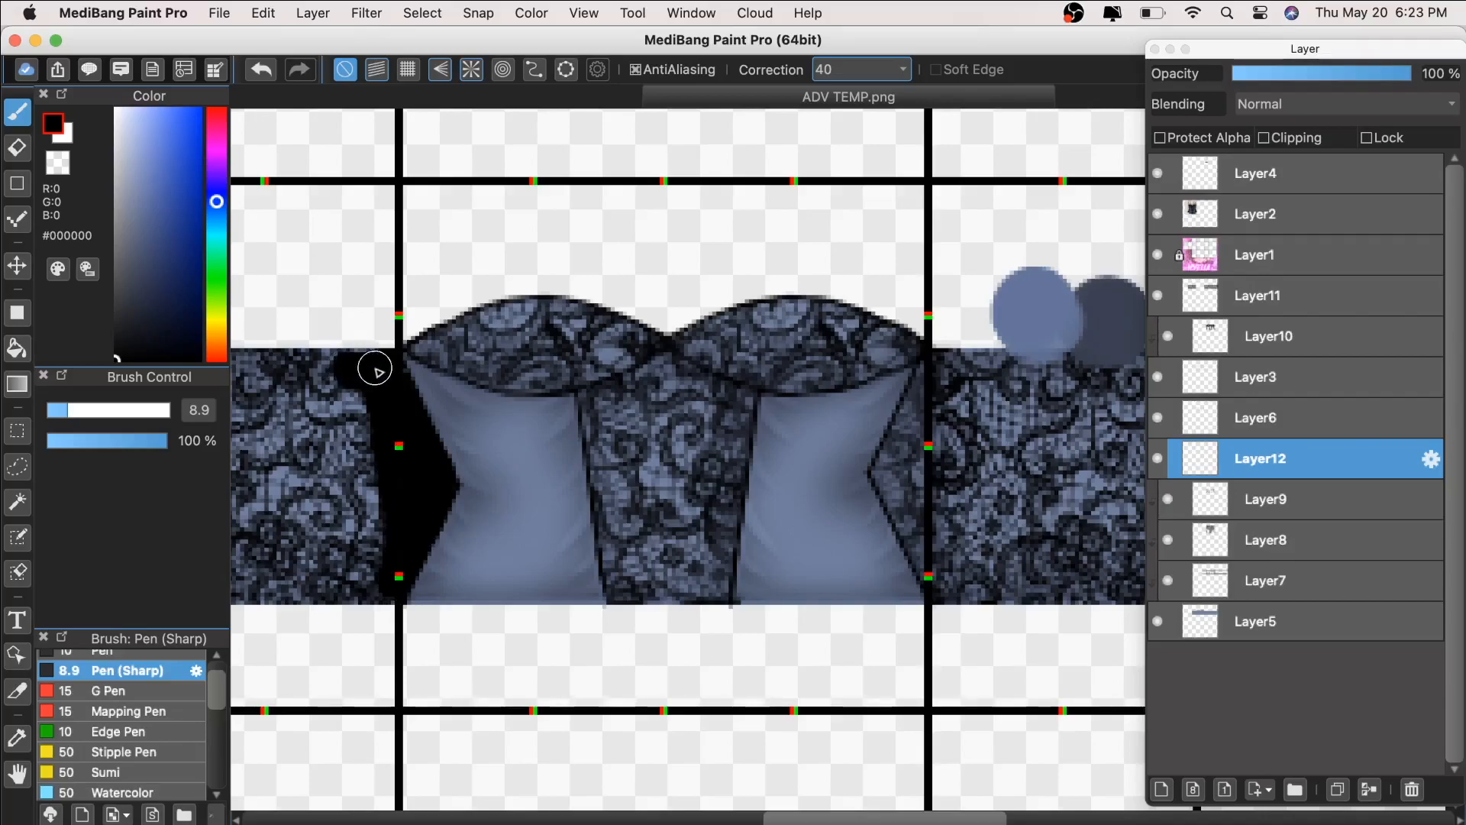
{"action": "mouse_move", "coordinate": [941, 381]}
{"action": "left_mouse_down"}
{"action": "mouse_move", "coordinate": [883, 465]}
{"action": "mouse_move", "coordinate": [941, 582]}
{"action": "mouse_move", "coordinate": [958, 573]}
{"action": "left_mouse_up"}
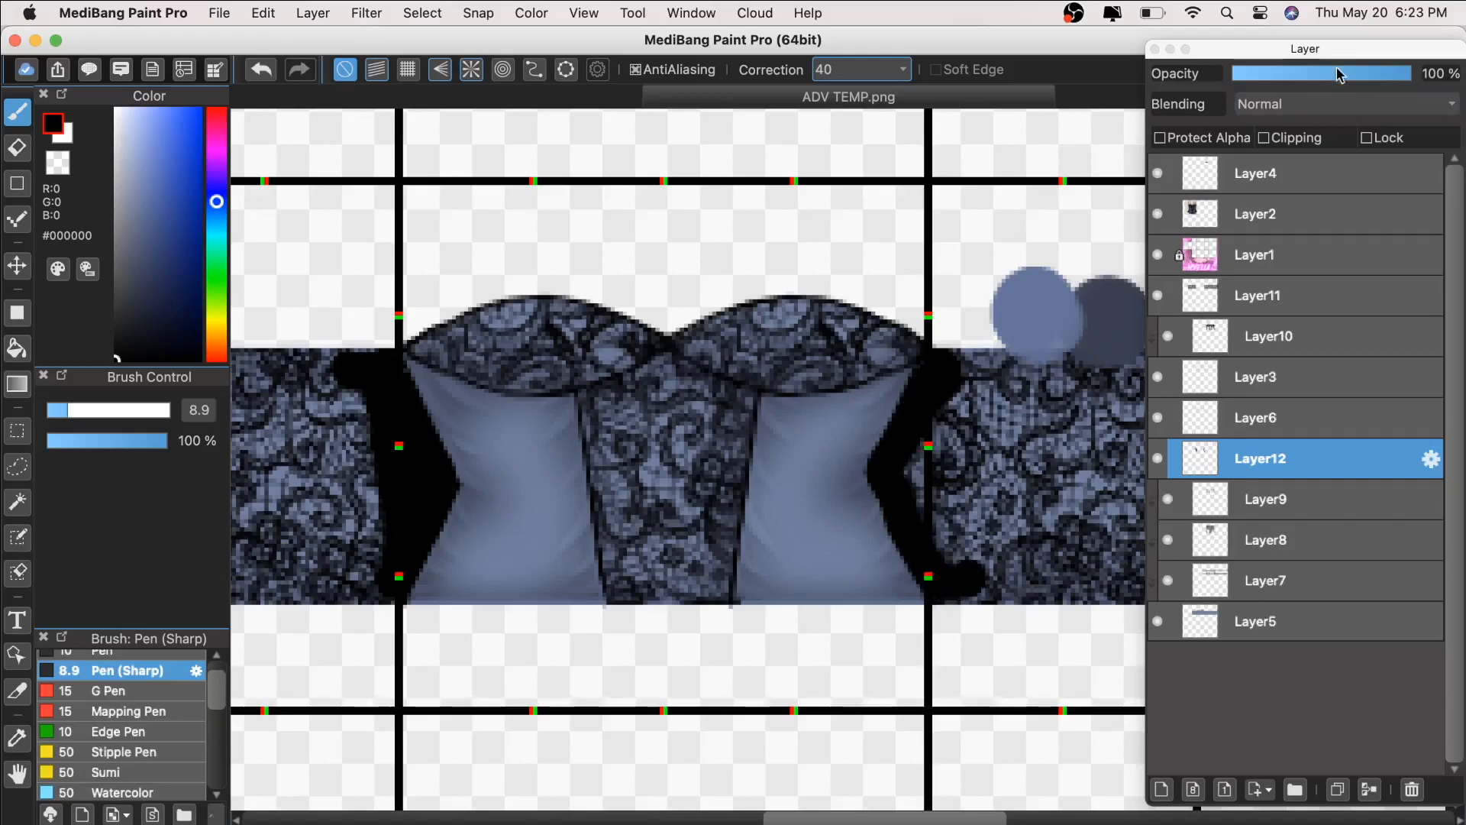
Step: Lower the black side shading layer's opacity to 39% and apply a Gaussian Blur of 3
{"action": "left_click_drag", "start_coordinate": [1337, 80], "coordinate": [1326, 83]}
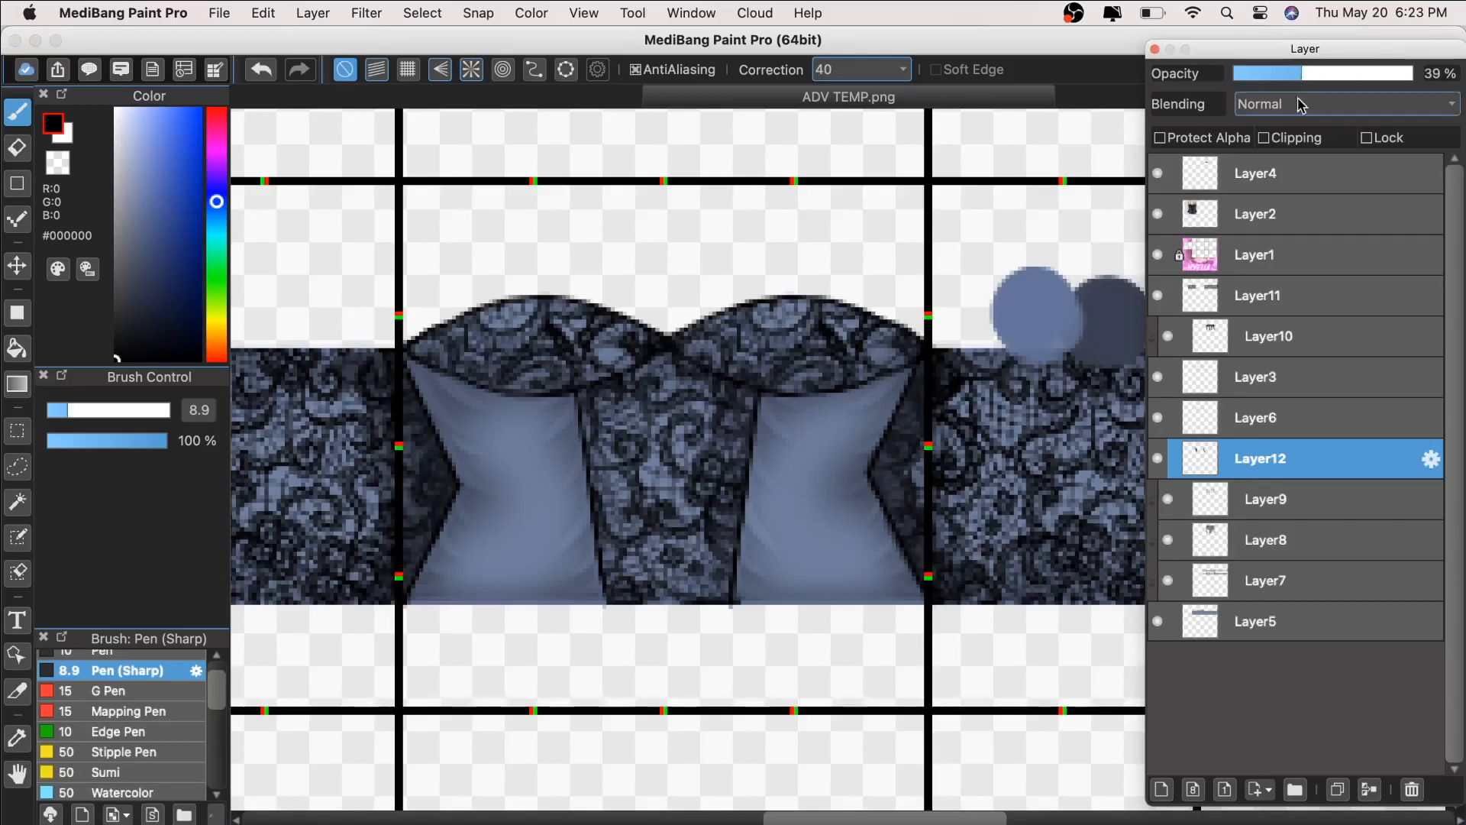
{"action": "scroll", "coordinate": [912, 416], "scroll_direction": "down", "scroll_amount": 4}
{"action": "scroll", "coordinate": [1066, 424], "scroll_direction": "up", "scroll_amount": 5}
{"action": "scroll", "coordinate": [1030, 433], "scroll_direction": "down", "scroll_amount": 2}
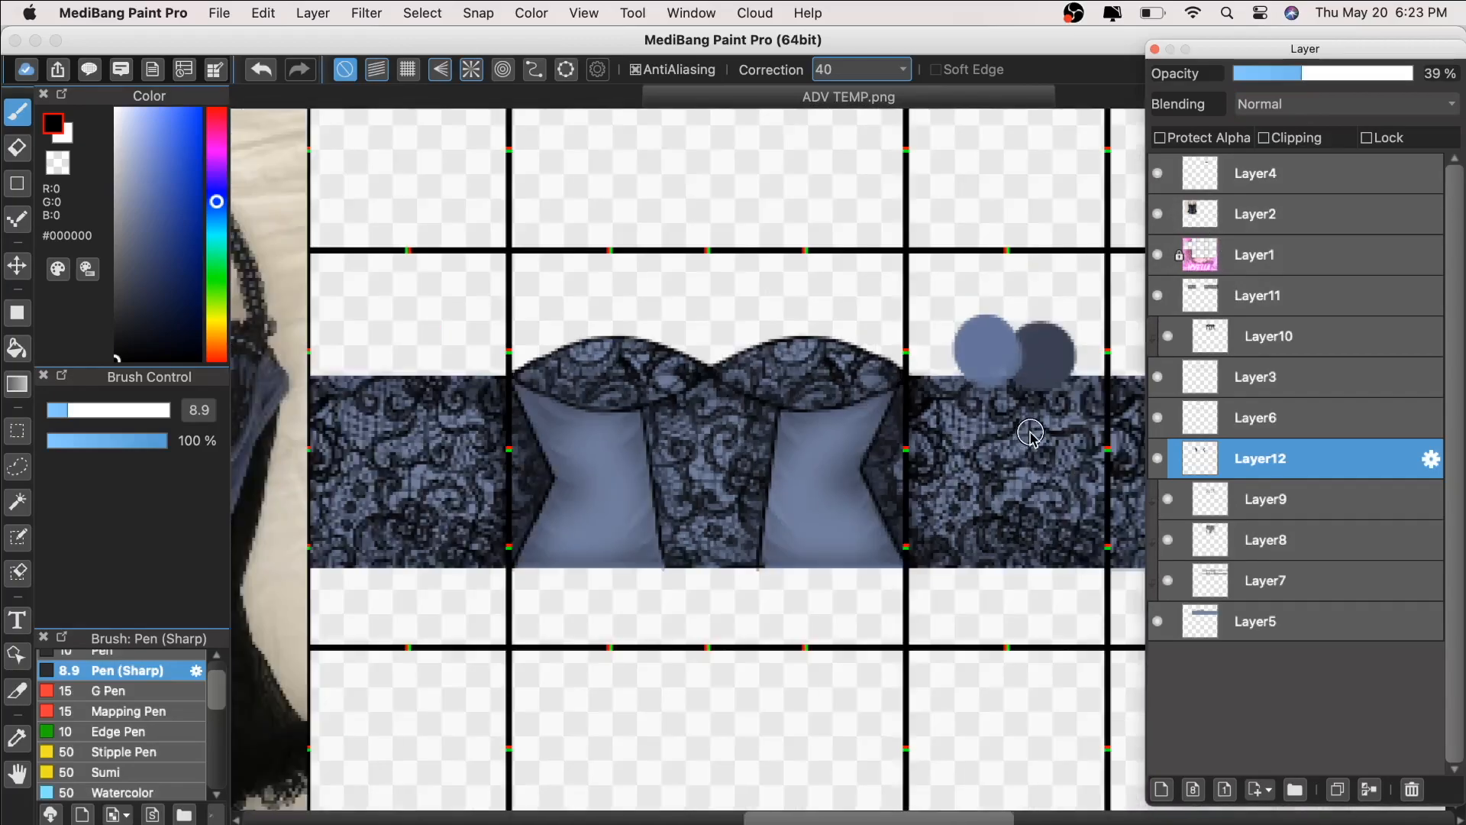
{"action": "left_click", "coordinate": [314, 13]}
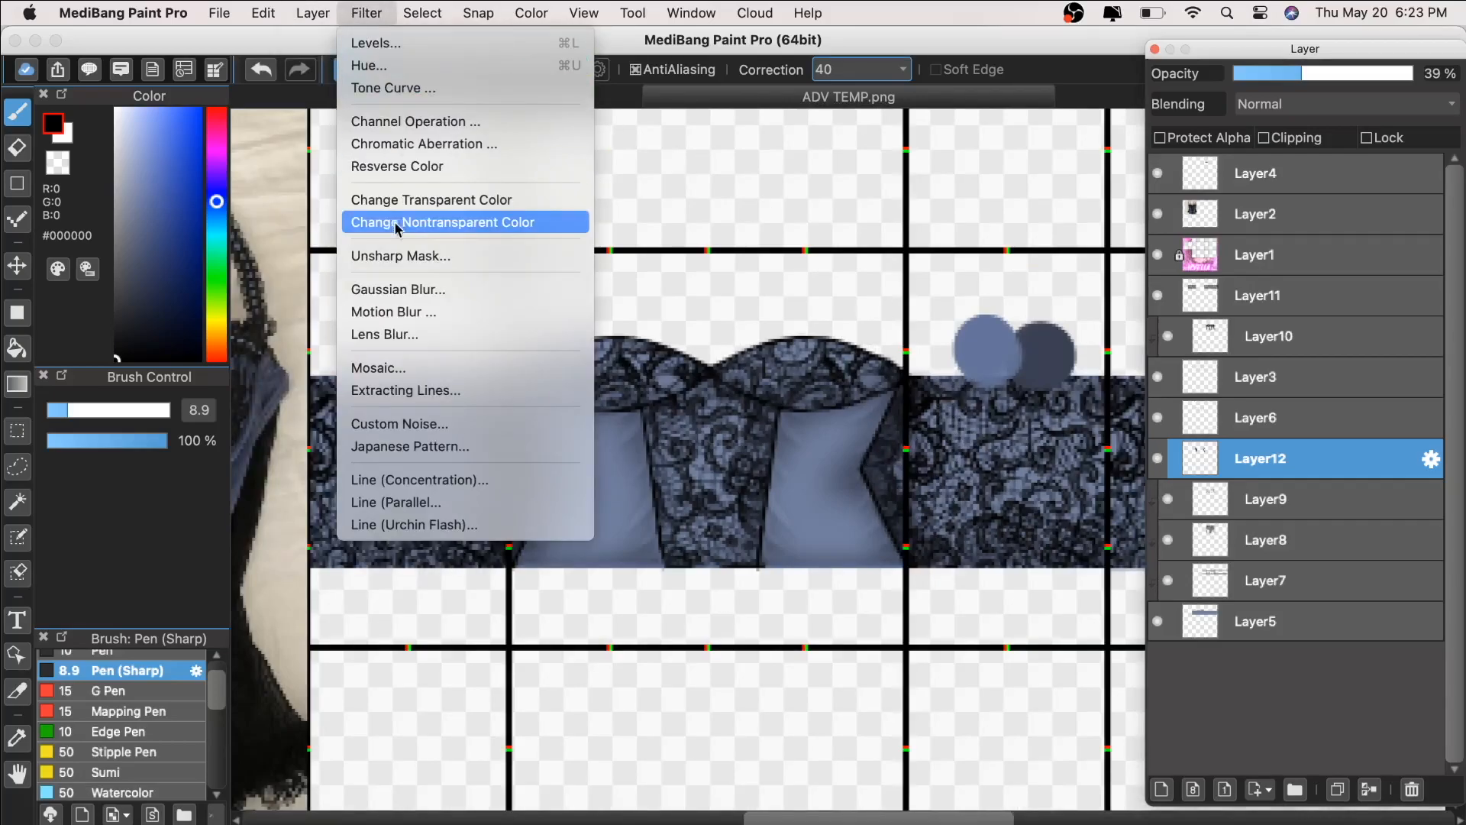
{"action": "left_click", "coordinate": [382, 288]}
{"action": "left_click_drag", "start_coordinate": [847, 389], "coordinate": [1086, 343]}
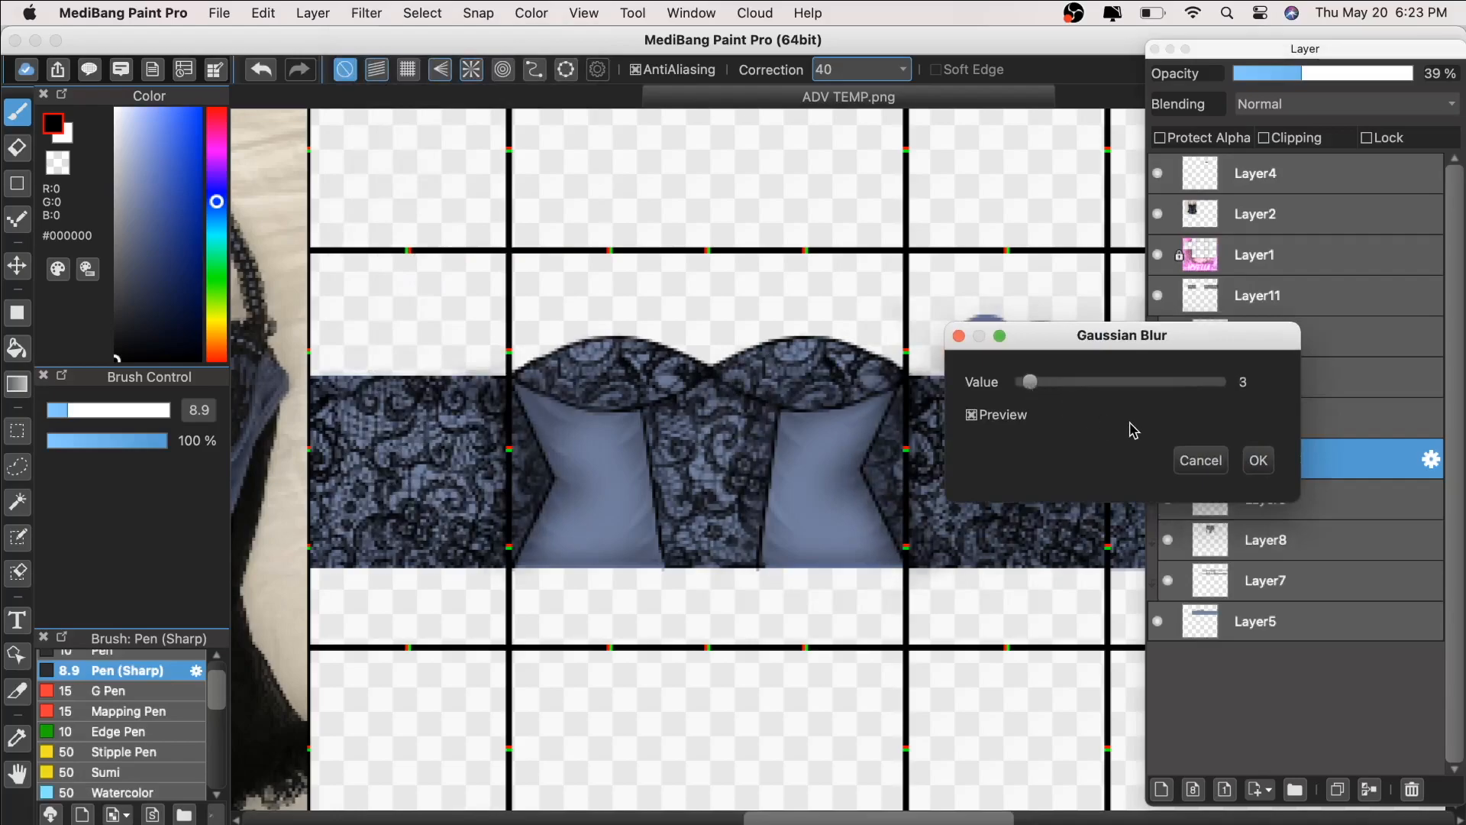
{"action": "left_click", "coordinate": [1256, 458]}
Step: Compare the darkened side panels with the reference photo and inspect the corset's front closely
{"action": "key", "text": "super+minus"}
{"action": "key", "text": "super+minus"}
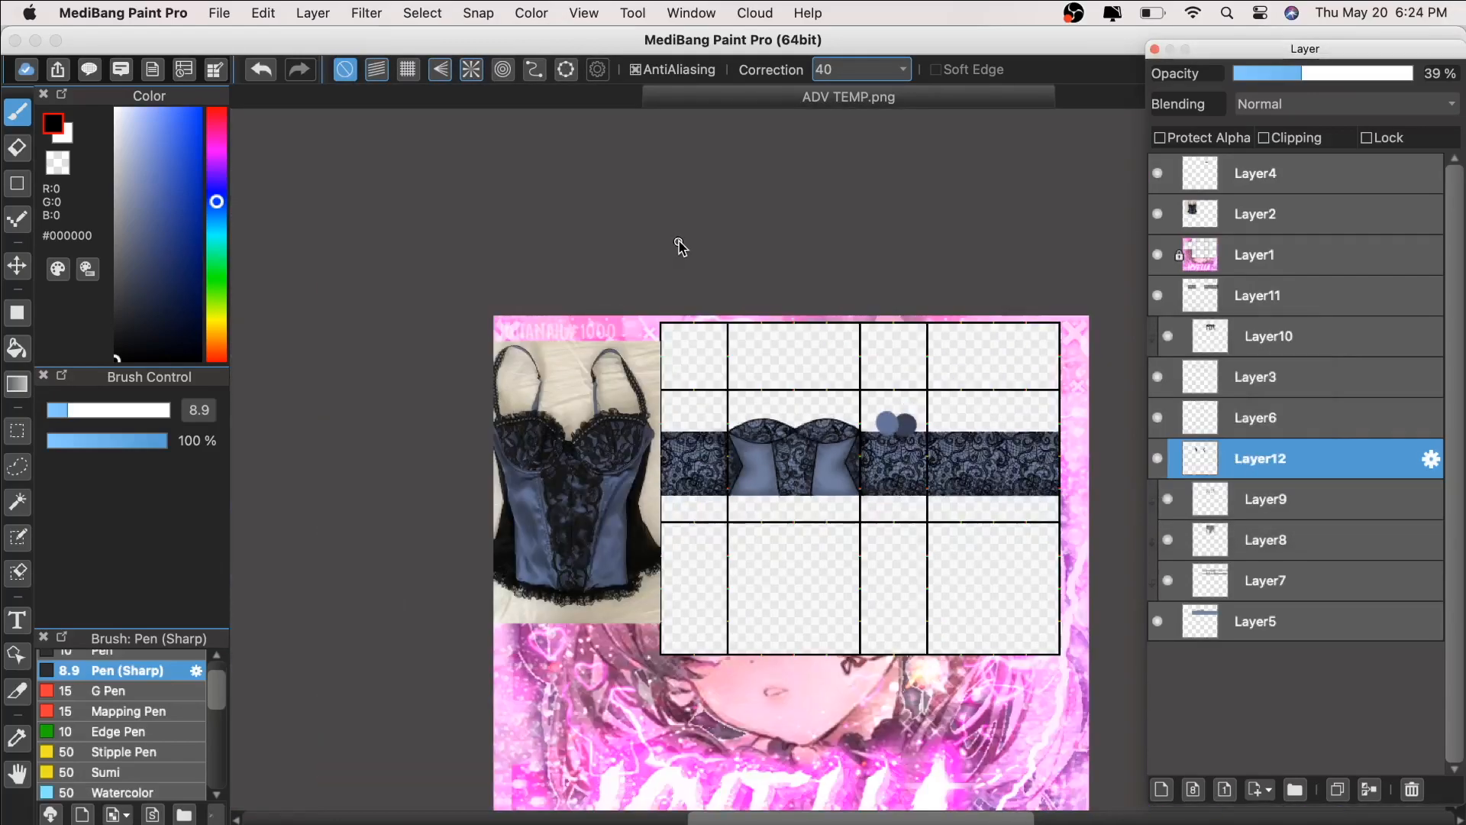
{"action": "key", "text": "super+plus"}
{"action": "key", "text": "super+minus"}
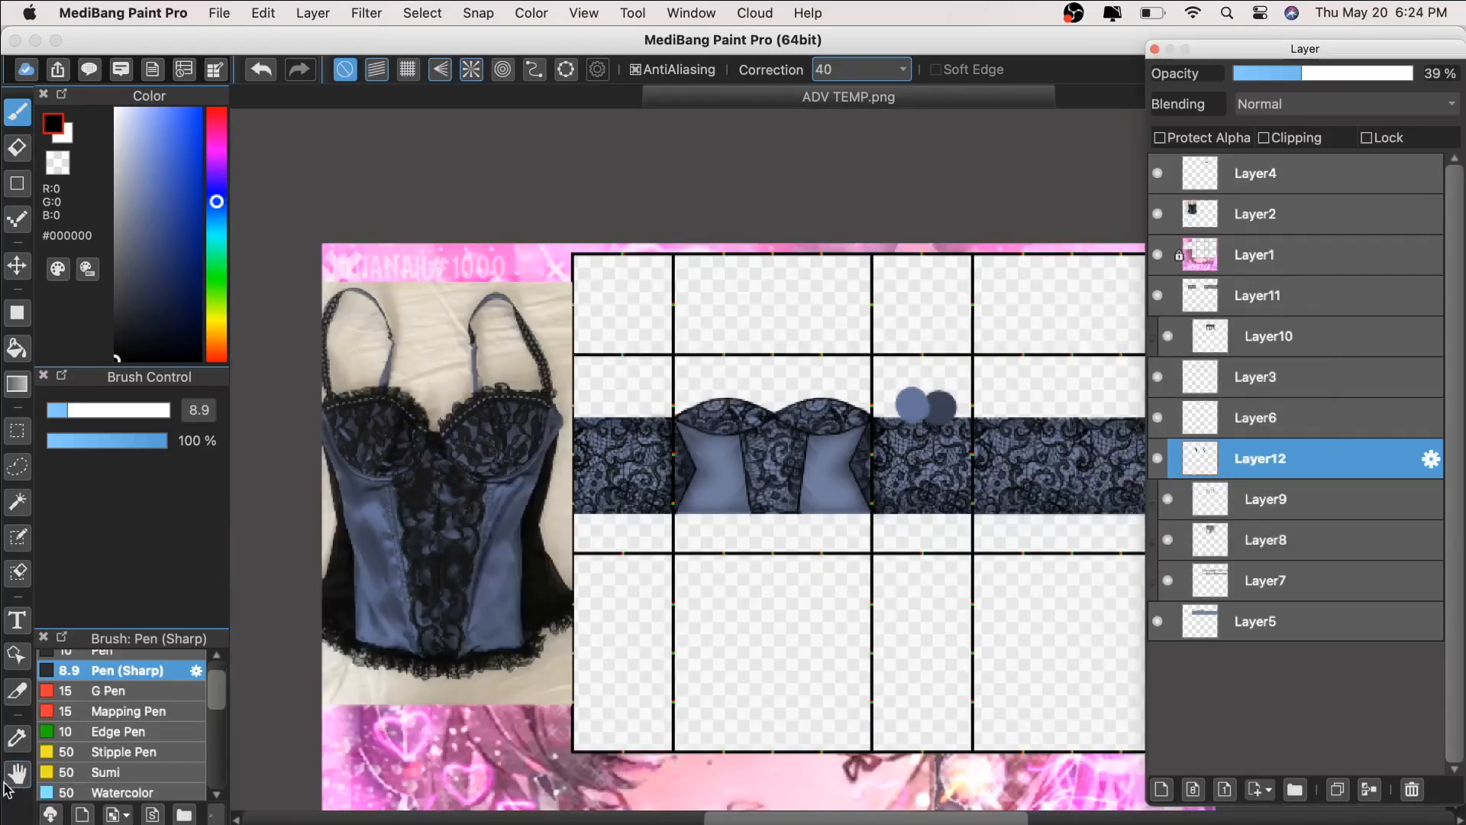
{"action": "left_click", "coordinate": [17, 775]}
{"action": "left_click_drag", "start_coordinate": [636, 613], "coordinate": [623, 616]}
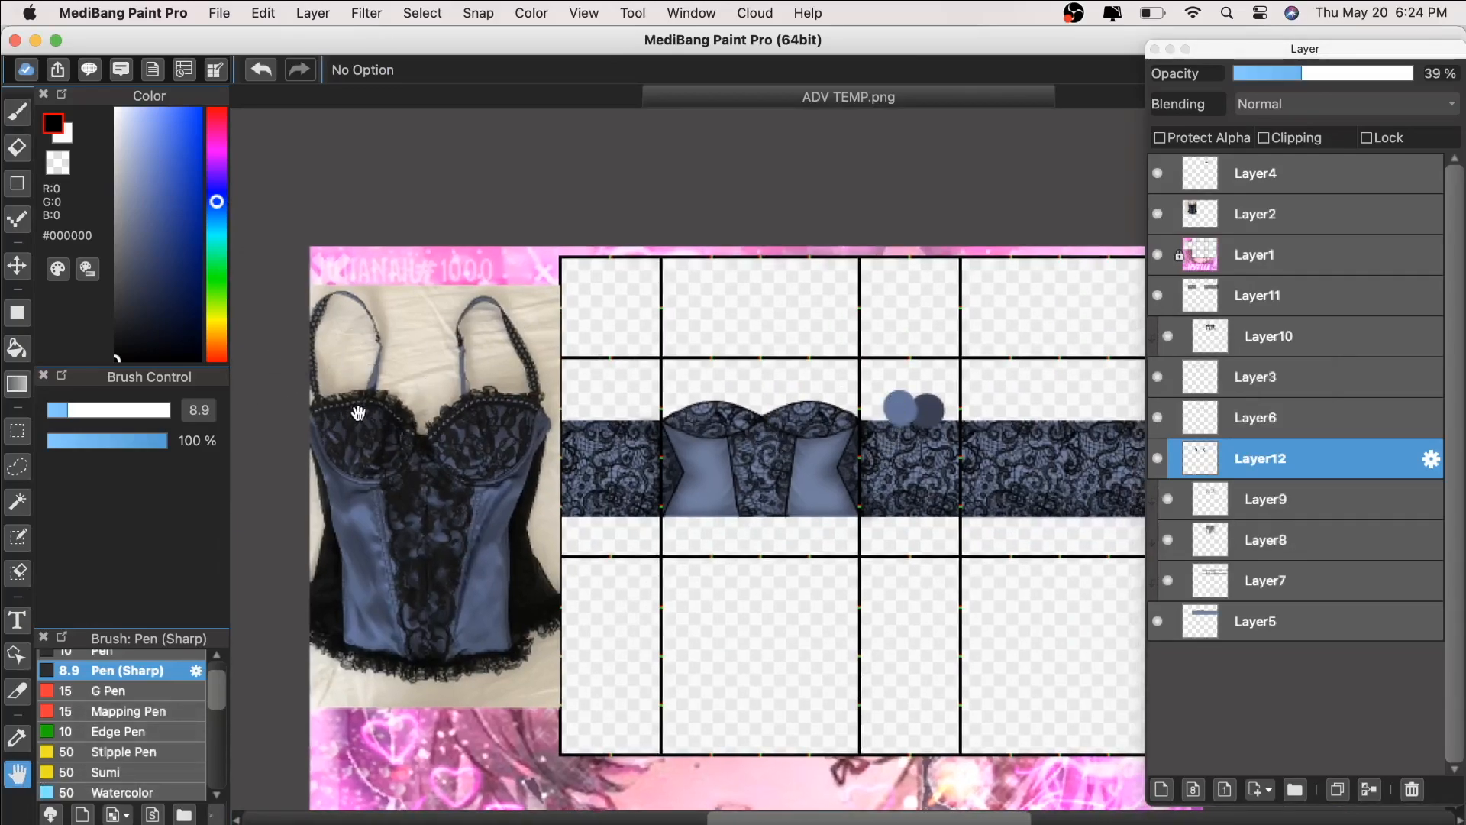
{"action": "key", "text": "super+plus"}
{"action": "key", "text": "super+plus"}
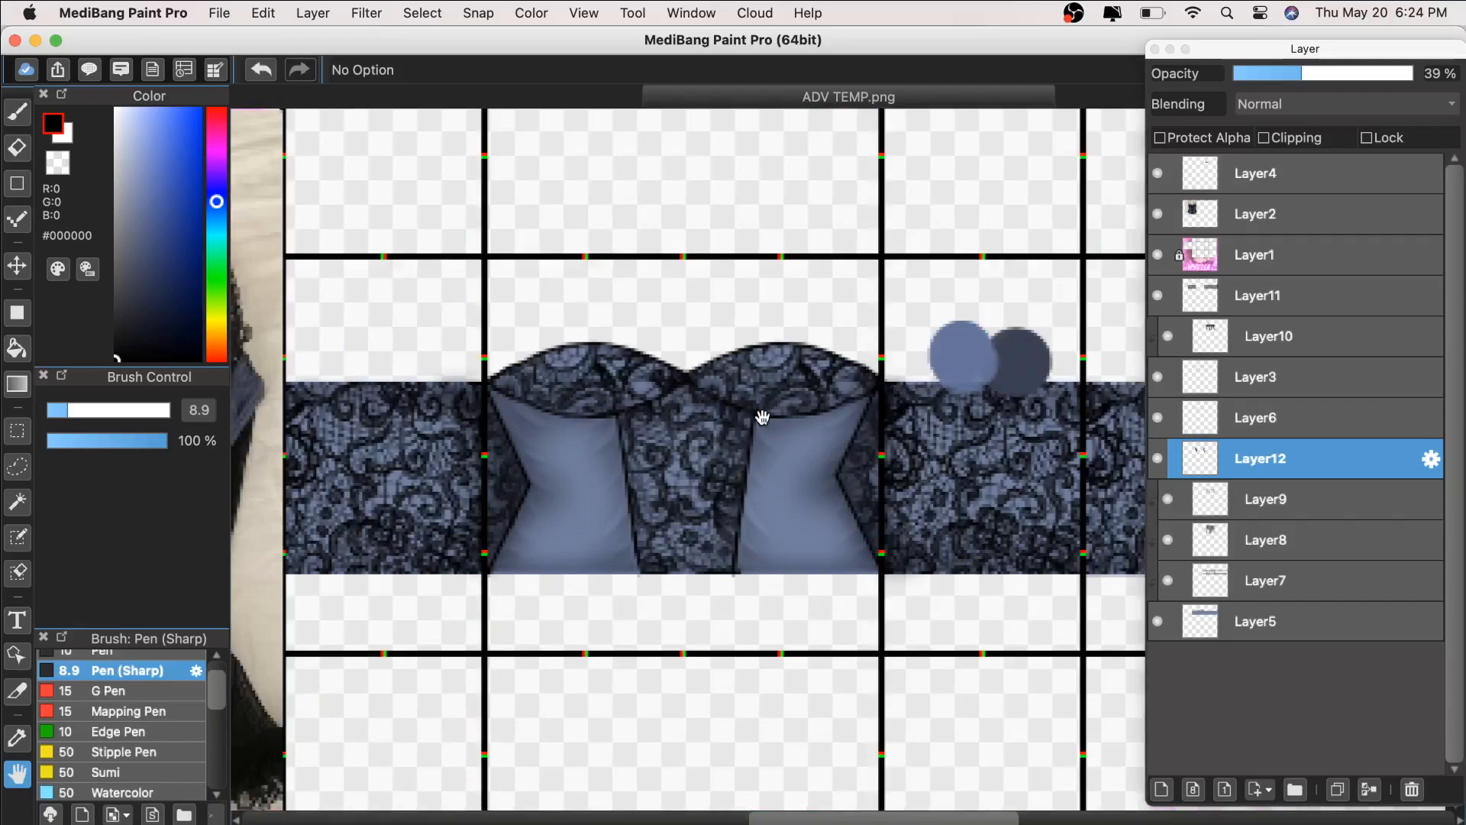
{"action": "left_click_drag", "start_coordinate": [761, 425], "coordinate": [806, 449]}
{"action": "key", "text": "super+plus"}
{"action": "left_click_drag", "start_coordinate": [928, 485], "coordinate": [931, 465]}
Step: Search the computer for "bow", copy Christmas-Bow-PNG-Photos.png and paste it into the template as a new layer
{"action": "left_click", "coordinate": [1229, 13]}
{"action": "type", "text": "bow"}
{"action": "scroll", "coordinate": [457, 470], "scroll_direction": "down", "scroll_amount": 1}
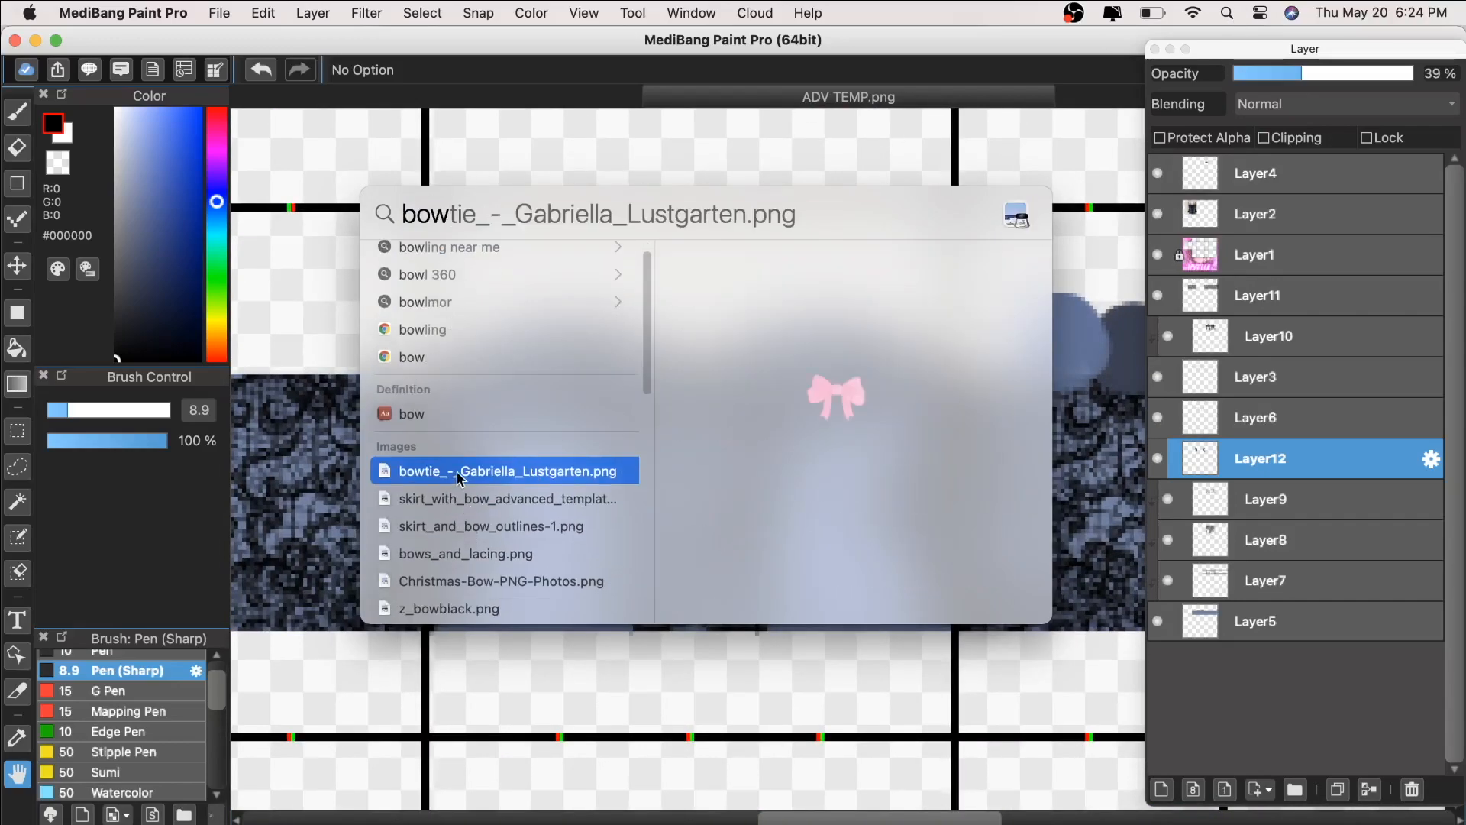
{"action": "double_click", "coordinate": [497, 584]}
{"action": "left_click", "coordinate": [190, 13]}
{"action": "left_click", "coordinate": [206, 125]}
{"action": "left_click", "coordinate": [988, 138]}
{"action": "key", "text": "super+v"}
Step: Scale down and straighten the red bow, centre it on the corset's neckline, and move its layer above Layer11
{"action": "left_click", "coordinate": [17, 266]}
{"action": "key", "text": "super+t"}
{"action": "left_click_drag", "start_coordinate": [903, 216], "coordinate": [861, 291]}
{"action": "left_click_drag", "start_coordinate": [802, 649], "coordinate": [878, 138]}
{"action": "left_click_drag", "start_coordinate": [802, 649], "coordinate": [878, 137]}
{"action": "left_click_drag", "start_coordinate": [461, 386], "coordinate": [930, 165]}
{"action": "left_click_drag", "start_coordinate": [954, 163], "coordinate": [936, 319]}
{"action": "left_click_drag", "start_coordinate": [955, 313], "coordinate": [896, 356]}
{"action": "left_click_drag", "start_coordinate": [911, 353], "coordinate": [655, 339]}
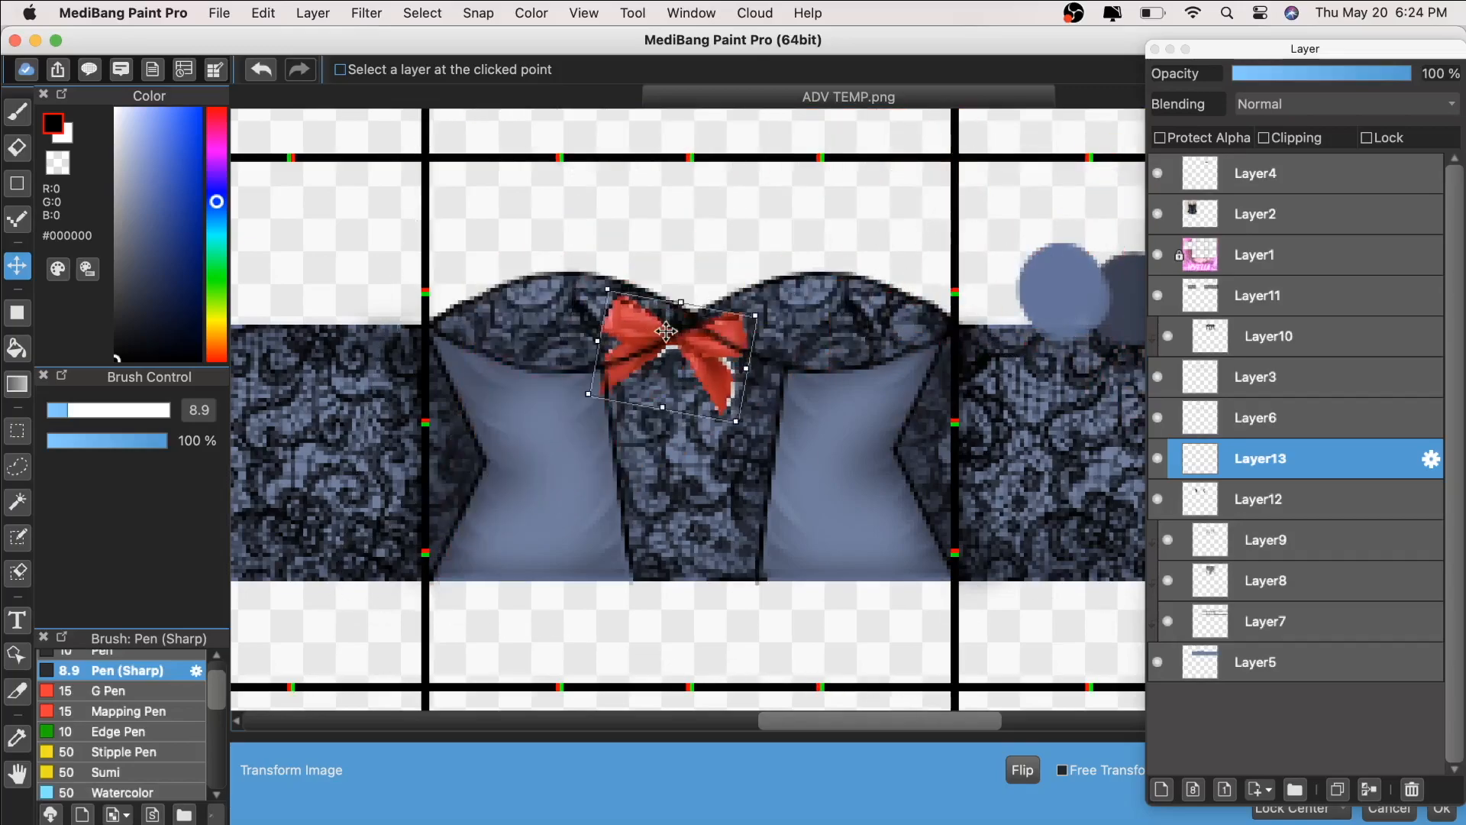
{"action": "left_click_drag", "start_coordinate": [1268, 459], "coordinate": [1296, 292]}
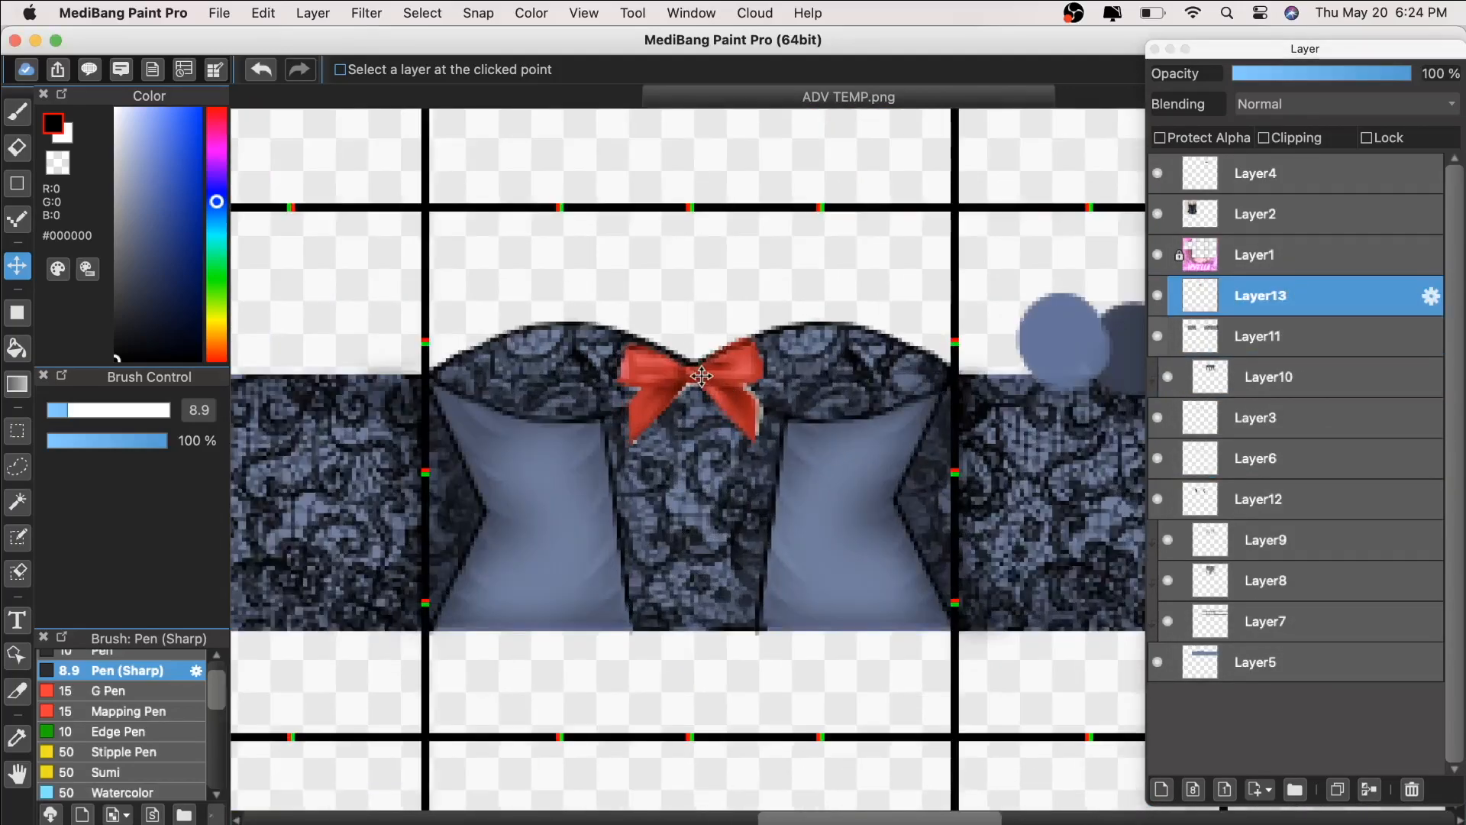
{"action": "left_click", "coordinate": [1441, 811]}
Step: Turn the bow white by setting its Brightness to +100, and shrink it slightly further at the neckline
{"action": "left_click", "coordinate": [399, 8]}
{"action": "mouse_move", "coordinate": [374, 13]}
{"action": "left_click", "coordinate": [381, 42]}
{"action": "left_click_drag", "start_coordinate": [748, 505], "coordinate": [627, 504]}
{"action": "left_click_drag", "start_coordinate": [748, 351], "coordinate": [1135, 308]}
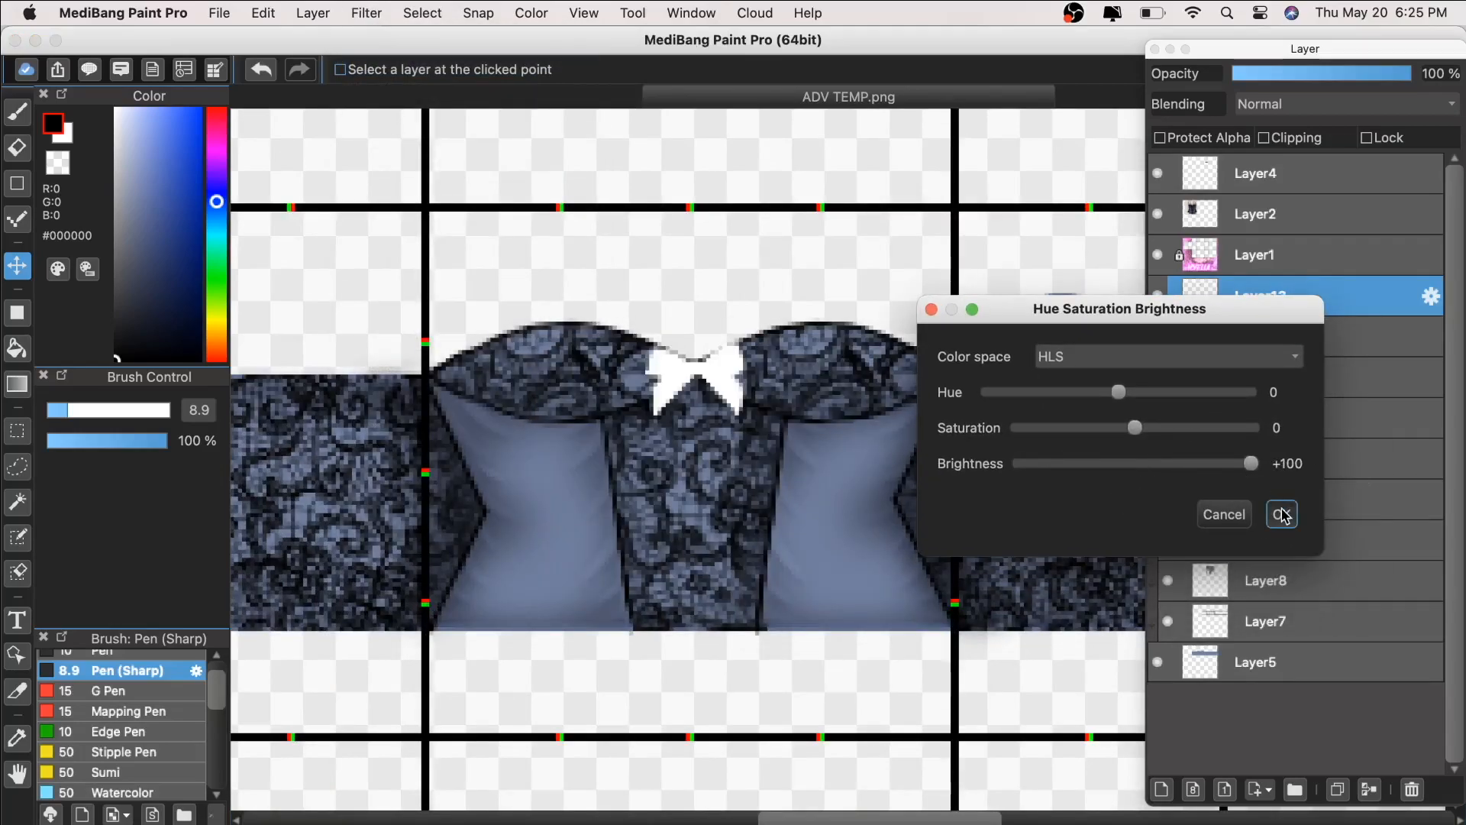
{"action": "left_click", "coordinate": [1282, 514]}
{"action": "key", "text": "super+t"}
{"action": "left_click", "coordinate": [1442, 811]}
Step: Search the computer for "fur", copy the fur_2.png image and paste it into the template as a new layer
{"action": "scroll", "coordinate": [870, 583], "scroll_direction": "down", "scroll_amount": 4}
{"action": "scroll", "coordinate": [870, 582], "scroll_direction": "up", "scroll_amount": 3}
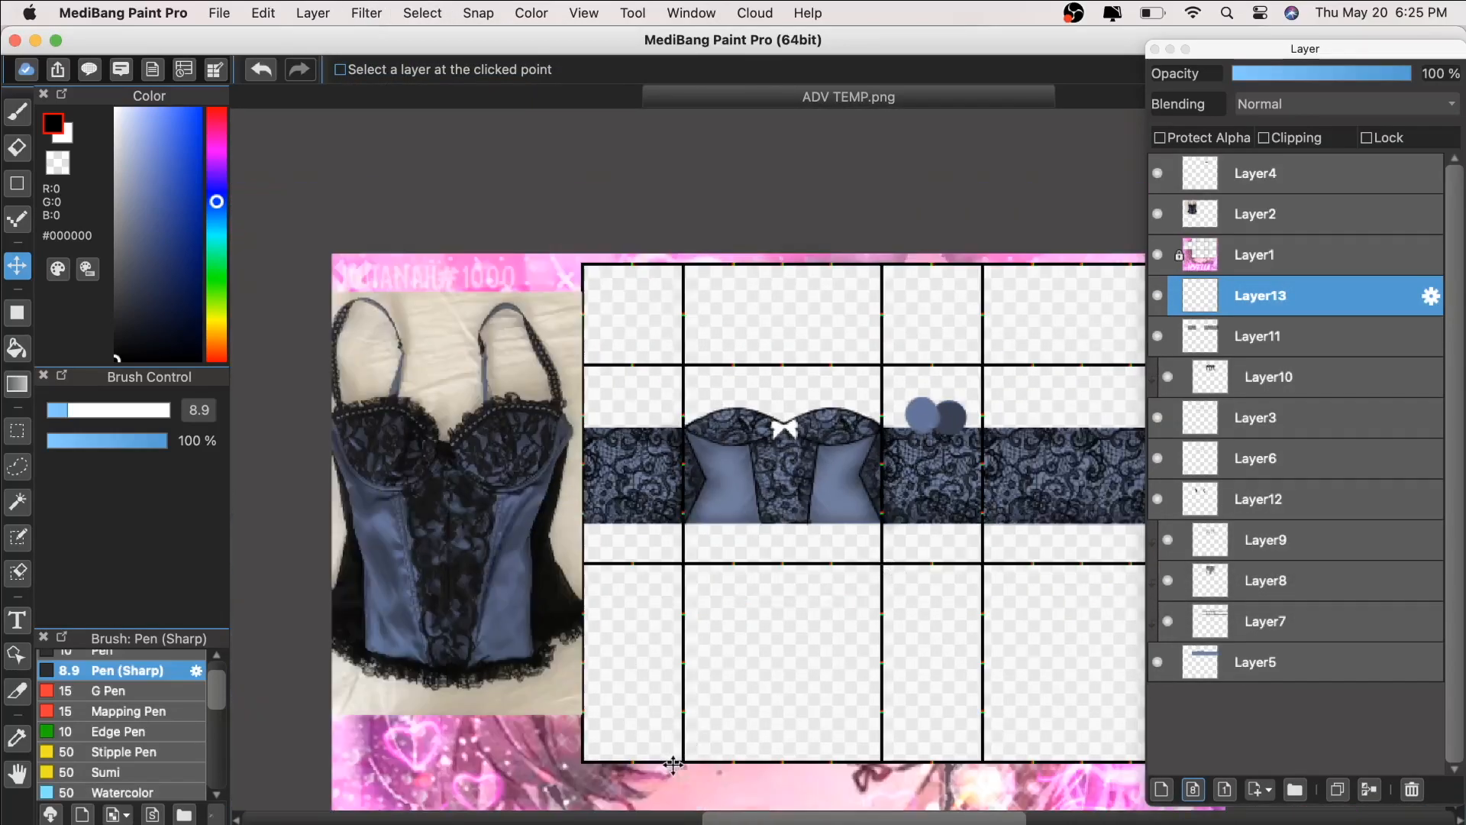
{"action": "left_click", "coordinate": [18, 775]}
{"action": "left_click_drag", "start_coordinate": [748, 555], "coordinate": [613, 562]}
{"action": "key", "text": "super+space"}
{"action": "type", "text": "fur"}
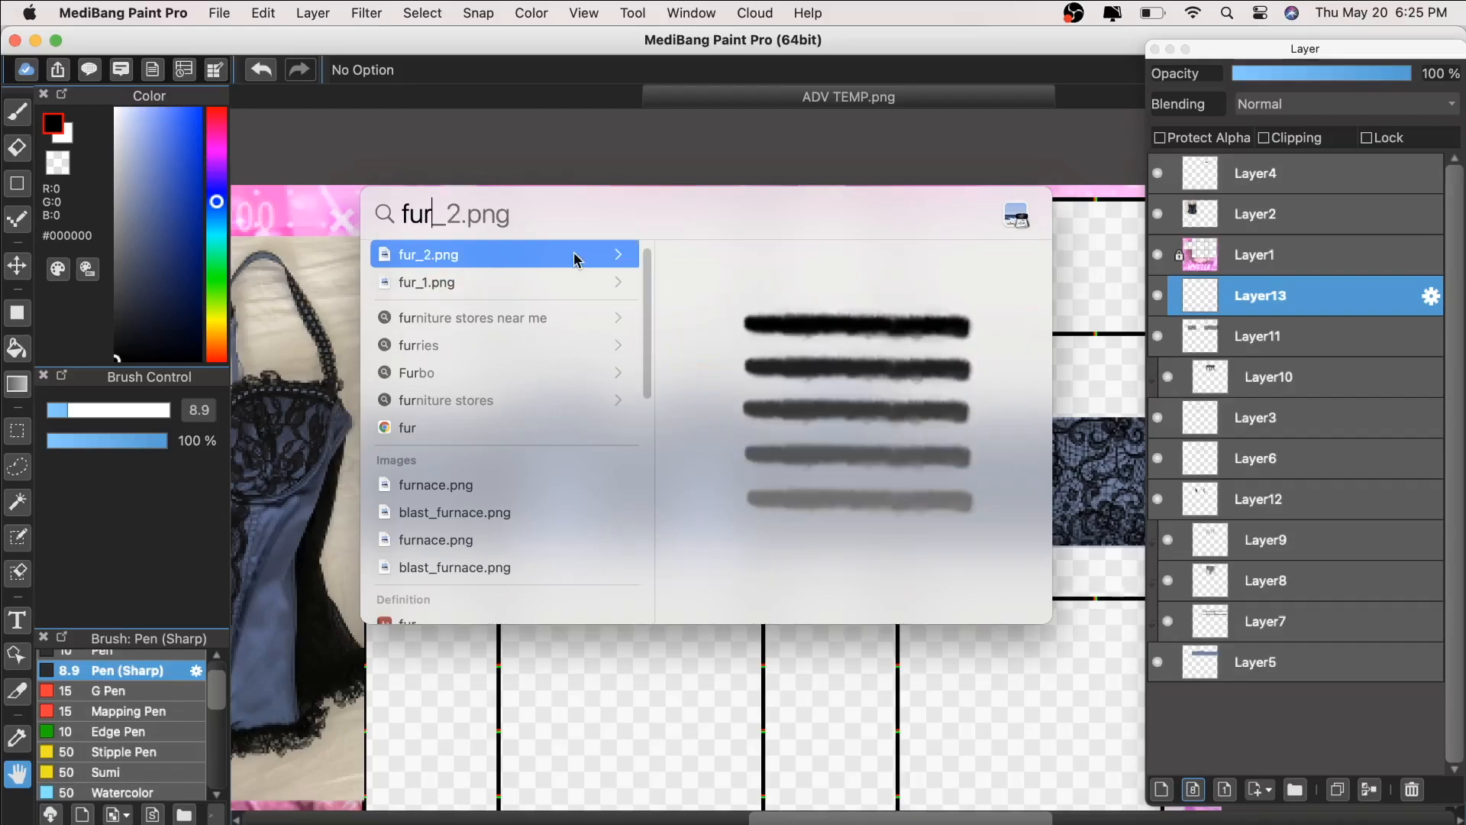
{"action": "double_click", "coordinate": [576, 257]}
{"action": "left_click", "coordinate": [186, 13]}
{"action": "left_click", "coordinate": [191, 121]}
{"action": "left_click", "coordinate": [803, 311]}
{"action": "key", "text": "super+v"}
Step: Move the pasted fur strips so the top one lies along the corset's lower edge, and delete the strips below it
{"action": "left_click", "coordinate": [17, 266]}
{"action": "left_click_drag", "start_coordinate": [513, 377], "coordinate": [712, 637]}
{"action": "scroll", "coordinate": [712, 637], "scroll_direction": "down", "scroll_amount": 1}
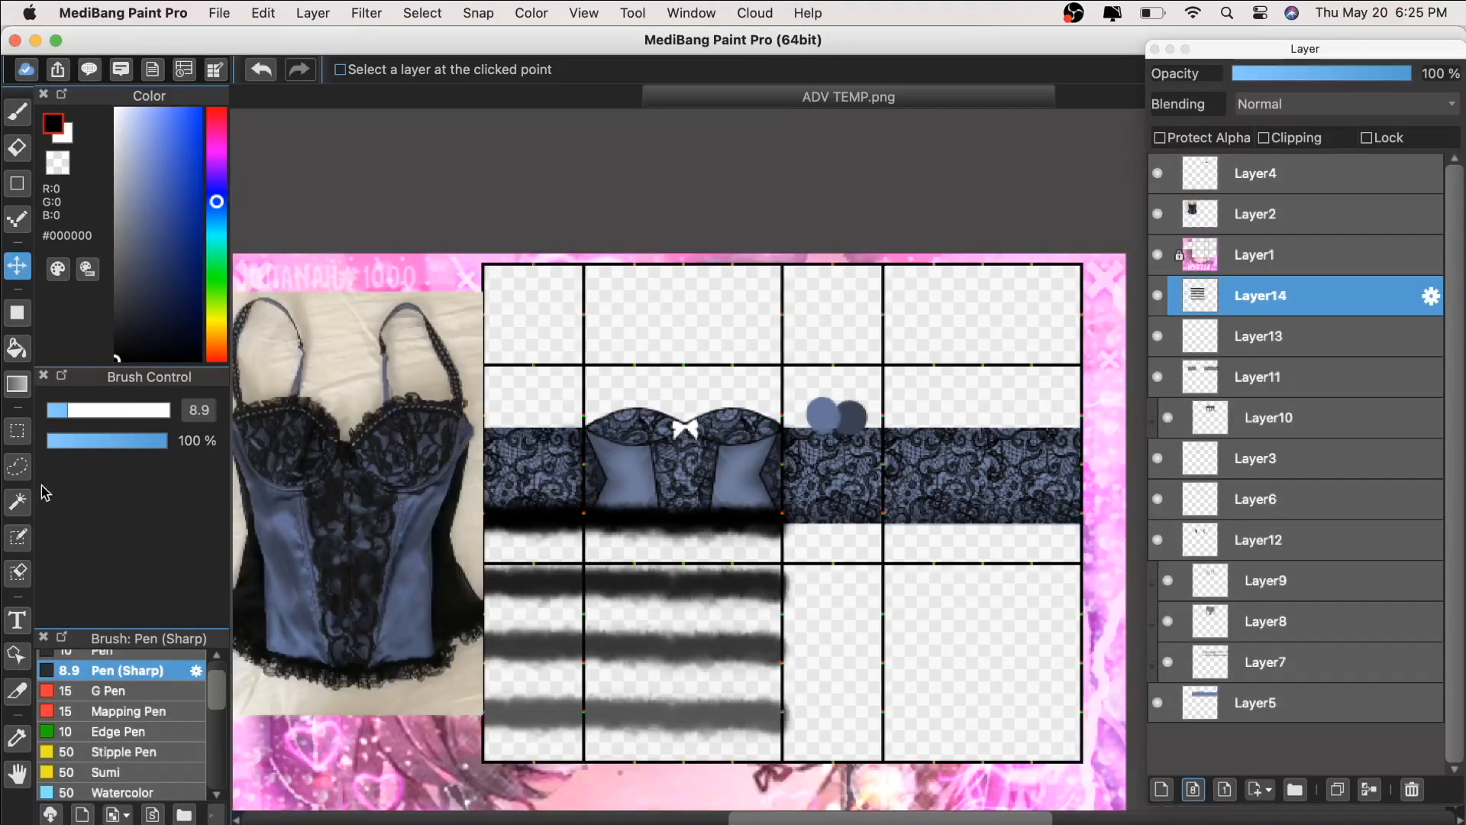
{"action": "left_click", "coordinate": [16, 431]}
{"action": "left_click_drag", "start_coordinate": [382, 553], "coordinate": [859, 732]}
{"action": "key", "text": "Delete"}
Step: Scale the fur down, align the strip with the front corset's hem and delete the leftover fur beneath it
{"action": "scroll", "coordinate": [645, 584], "scroll_direction": "up", "scroll_amount": 2}
{"action": "key", "text": "super+t"}
{"action": "left_click_drag", "start_coordinate": [646, 584], "coordinate": [660, 340]}
{"action": "left_click_drag", "start_coordinate": [808, 640], "coordinate": [728, 567]}
{"action": "left_click_drag", "start_coordinate": [639, 330], "coordinate": [651, 587]}
{"action": "scroll", "coordinate": [651, 587], "scroll_direction": "down", "scroll_amount": 2}
{"action": "left_click", "coordinate": [1442, 811]}
{"action": "scroll", "coordinate": [519, 719], "scroll_direction": "up", "scroll_amount": 1}
{"action": "left_click_drag", "start_coordinate": [343, 810], "coordinate": [885, 659]}
{"action": "key", "text": "Delete"}
Step: Duplicate the fur strip and flip the copies to continue the trim along the hem of the side and back panels
{"action": "scroll", "coordinate": [900, 589], "scroll_direction": "up", "scroll_amount": 2}
{"action": "left_click", "coordinate": [17, 775]}
{"action": "left_click_drag", "start_coordinate": [626, 458], "coordinate": [547, 580]}
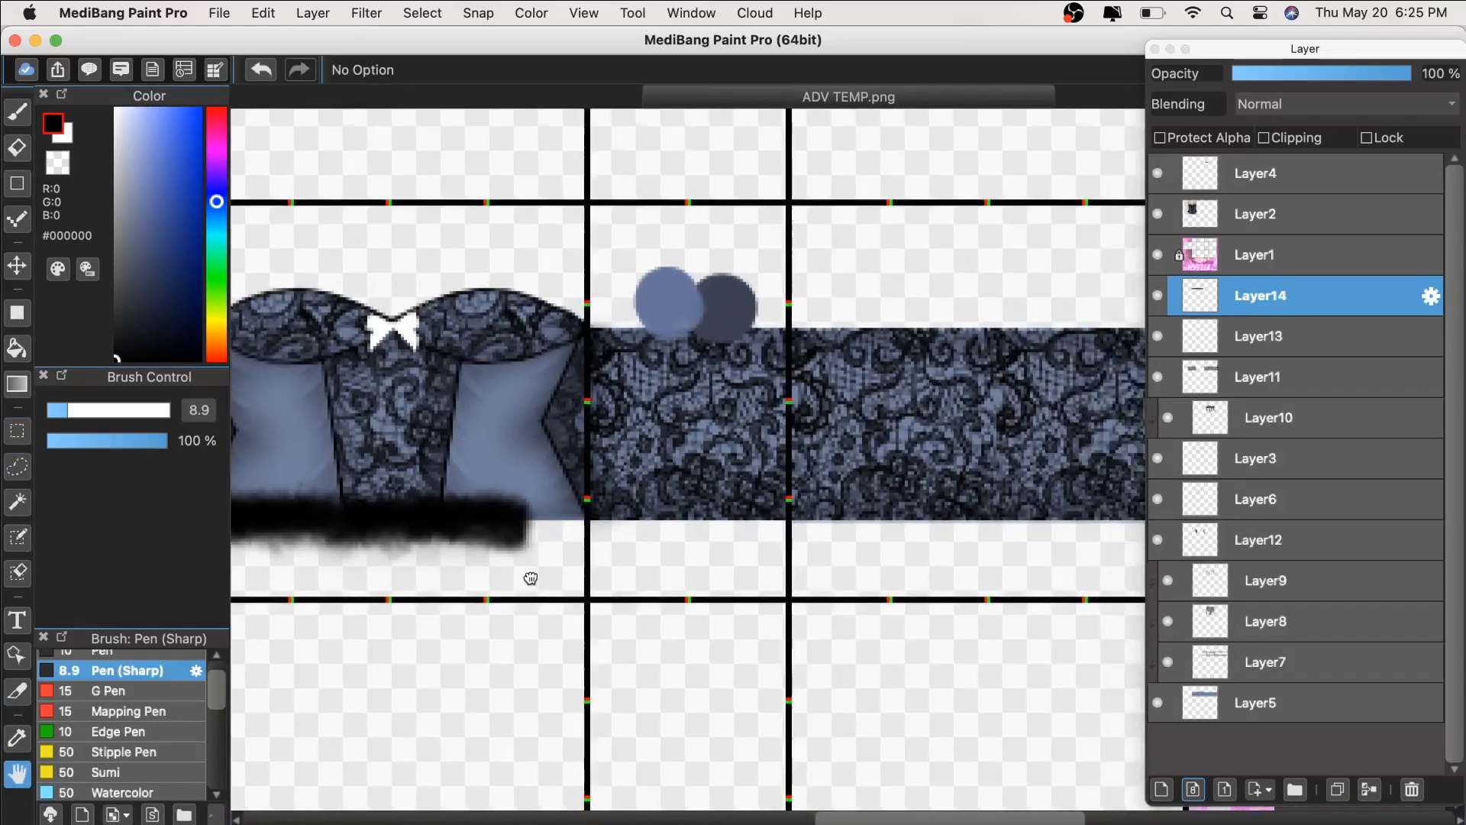
{"action": "left_click", "coordinate": [1337, 789]}
{"action": "left_click", "coordinate": [17, 266]}
{"action": "left_click_drag", "start_coordinate": [718, 563], "coordinate": [526, 560]}
{"action": "key", "text": "super+t"}
{"action": "left_click", "coordinate": [1022, 770]}
{"action": "left_click_drag", "start_coordinate": [650, 458], "coordinate": [672, 448]}
{"action": "left_click", "coordinate": [1443, 811]}
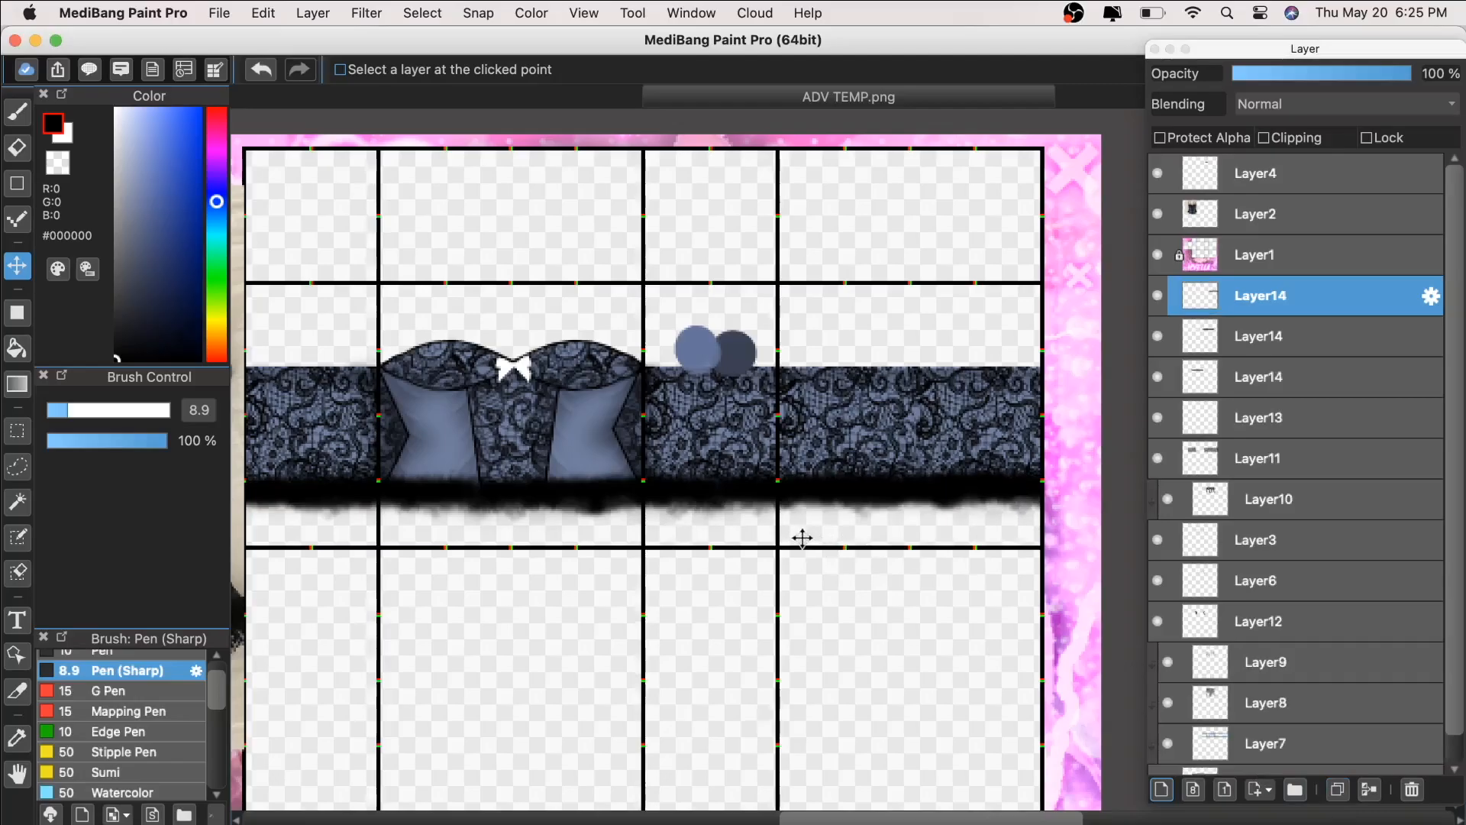